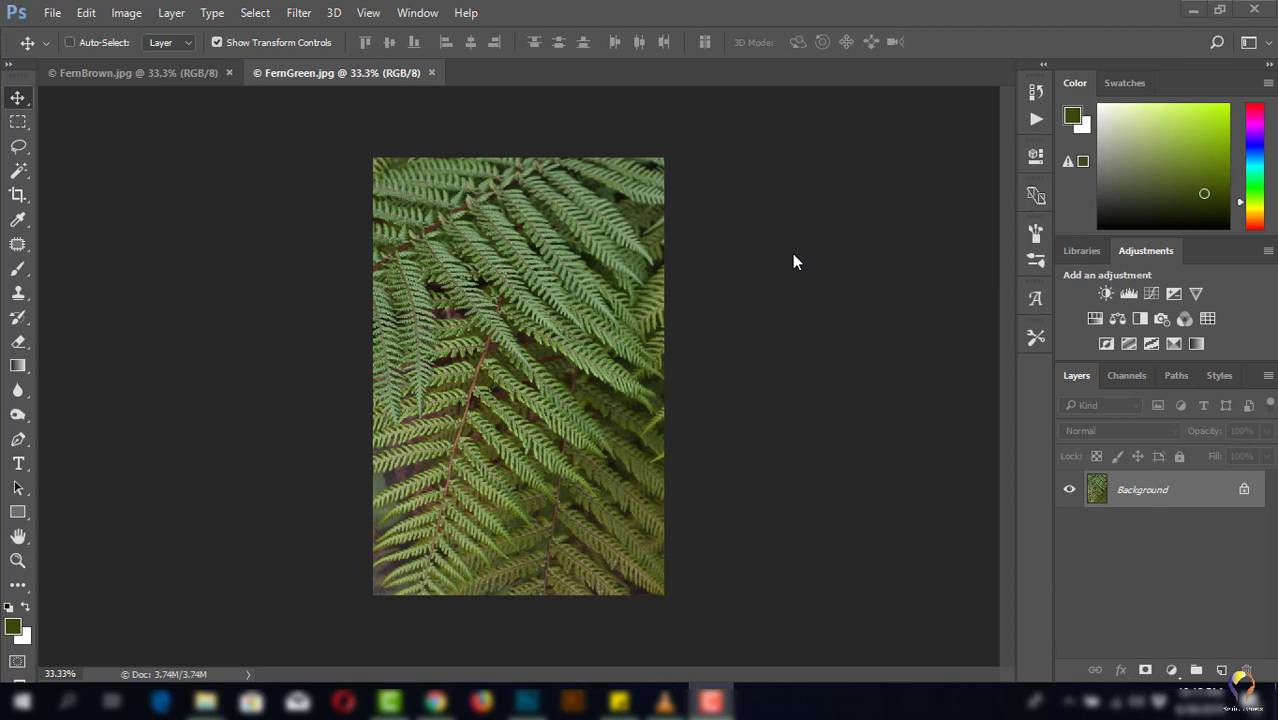
- Create a new iPhone 6 Plus (1242 x 2208 px) document from the Mobile presets with Artboards enabled
{"action": "left_click", "coordinate": [51, 14]}
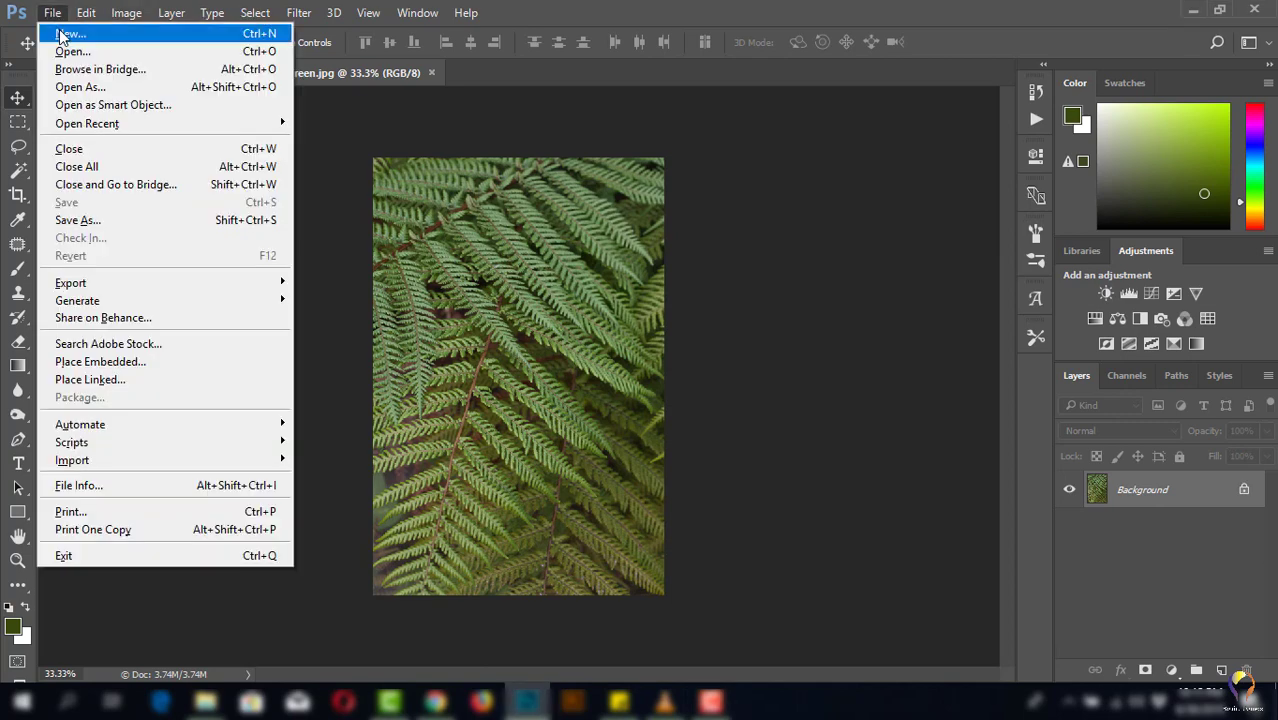
{"action": "left_click", "coordinate": [59, 31]}
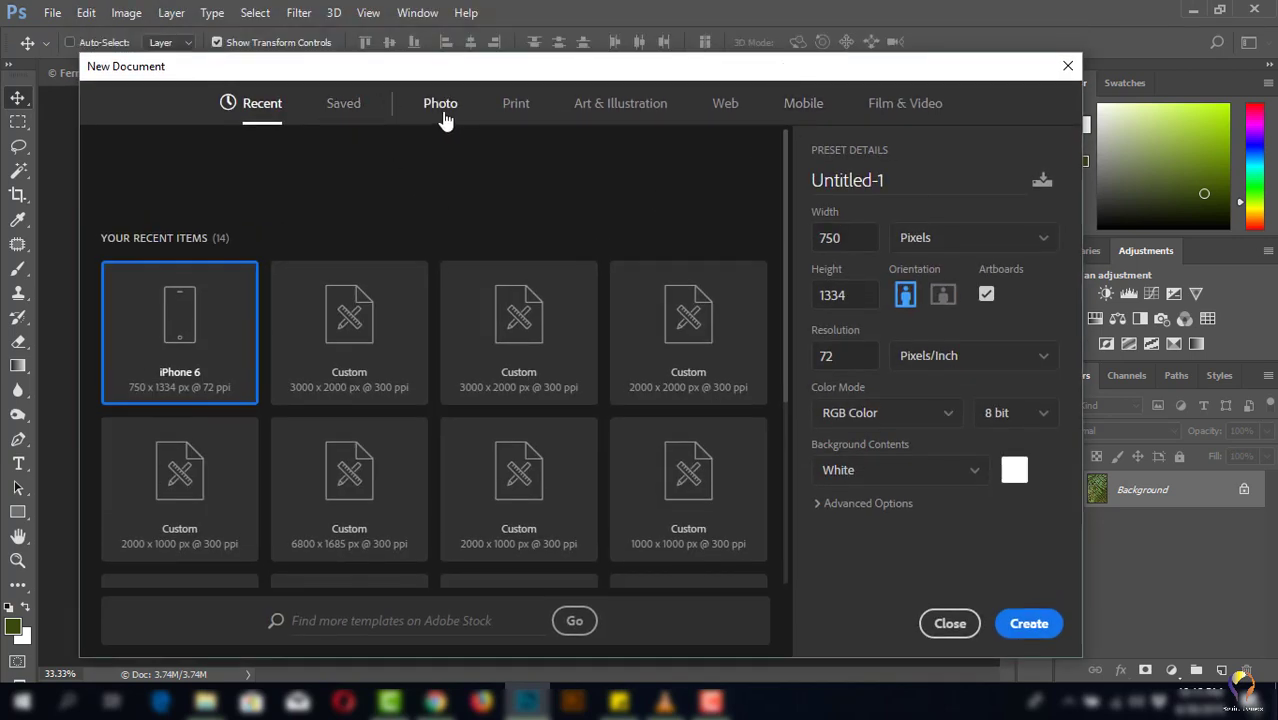
{"action": "left_click", "coordinate": [445, 112]}
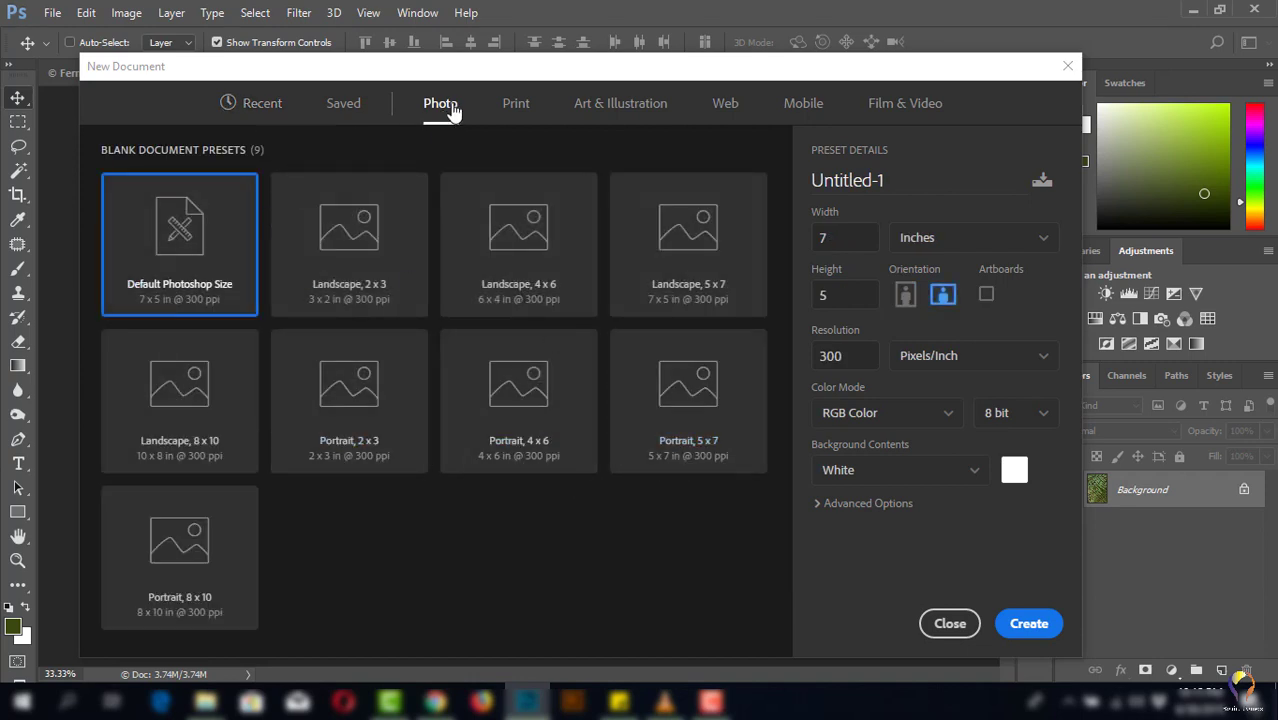
{"action": "left_click", "coordinate": [514, 107]}
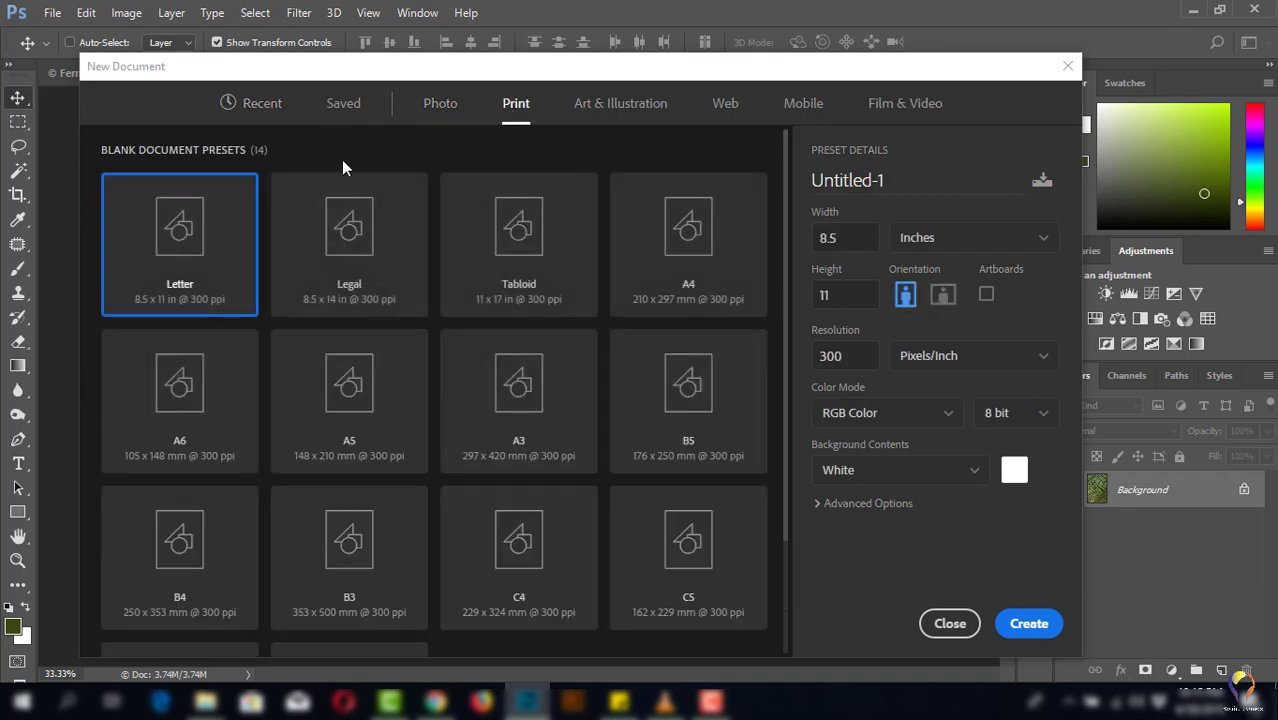
{"action": "left_click", "coordinate": [618, 105]}
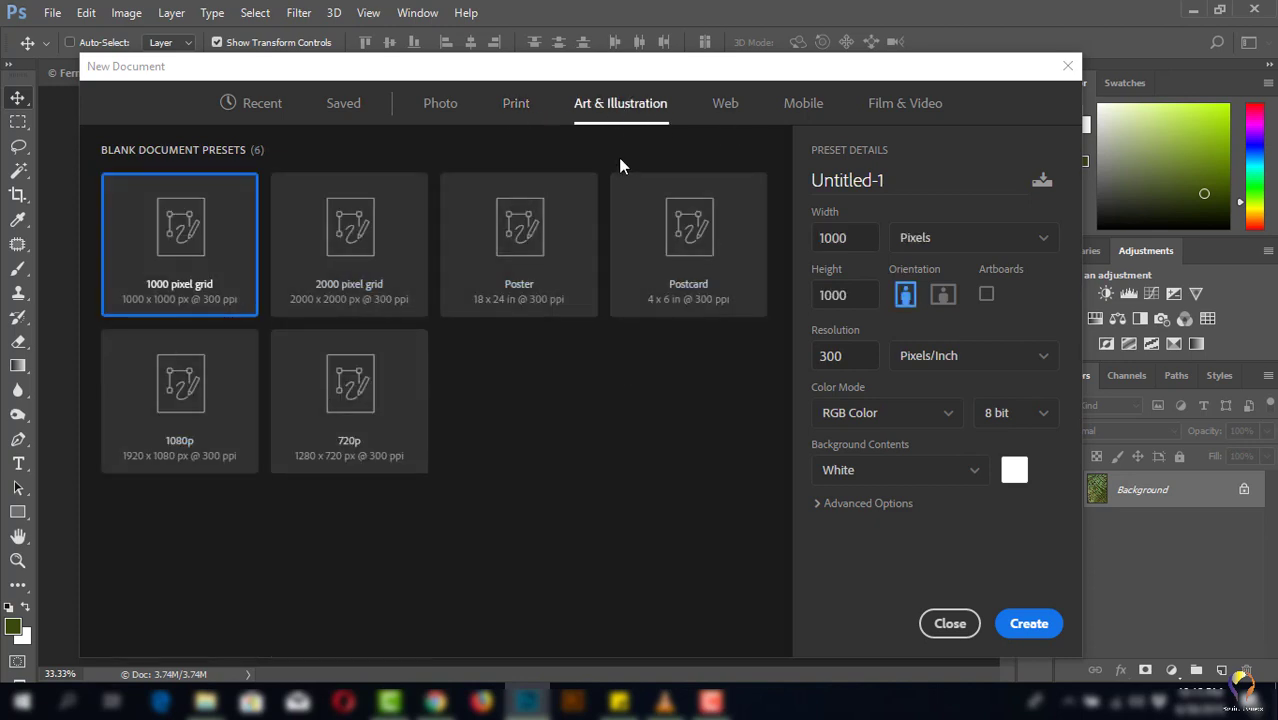
{"action": "left_click", "coordinate": [724, 105]}
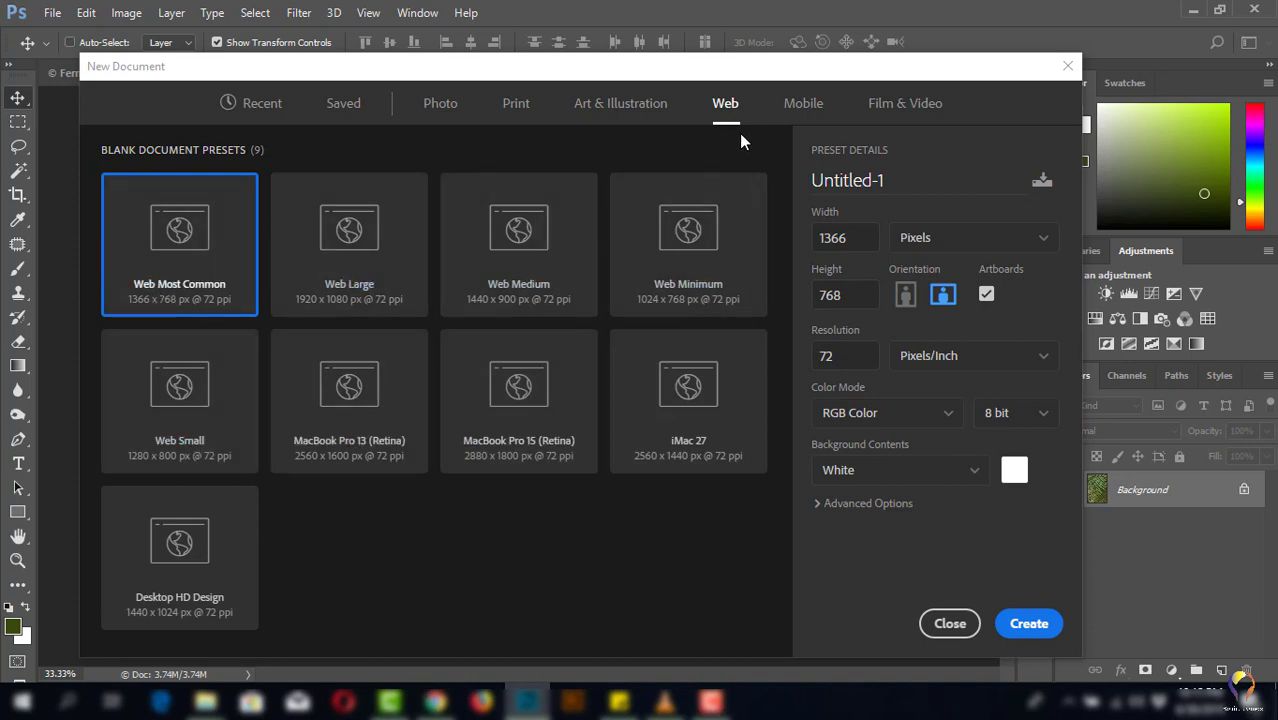
{"action": "left_click", "coordinate": [811, 108]}
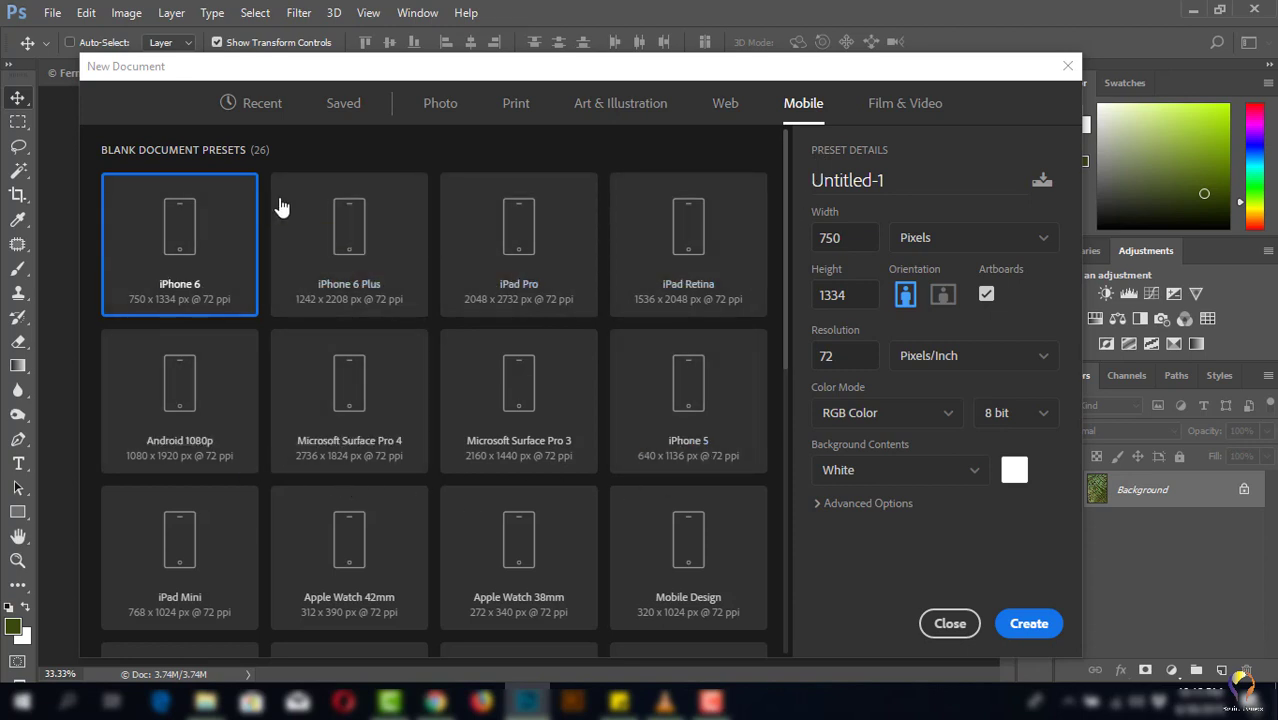
{"action": "left_click", "coordinate": [352, 247]}
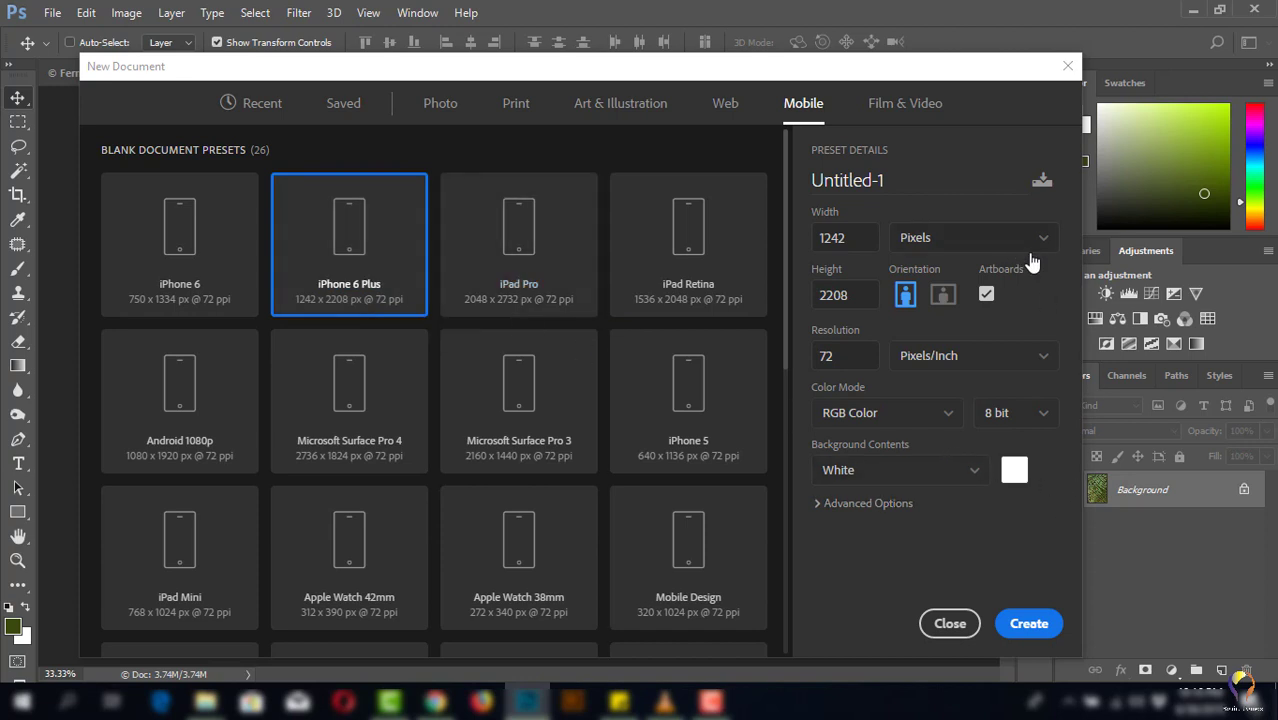
{"action": "left_click", "coordinate": [986, 294]}
{"action": "left_click", "coordinate": [1029, 626]}
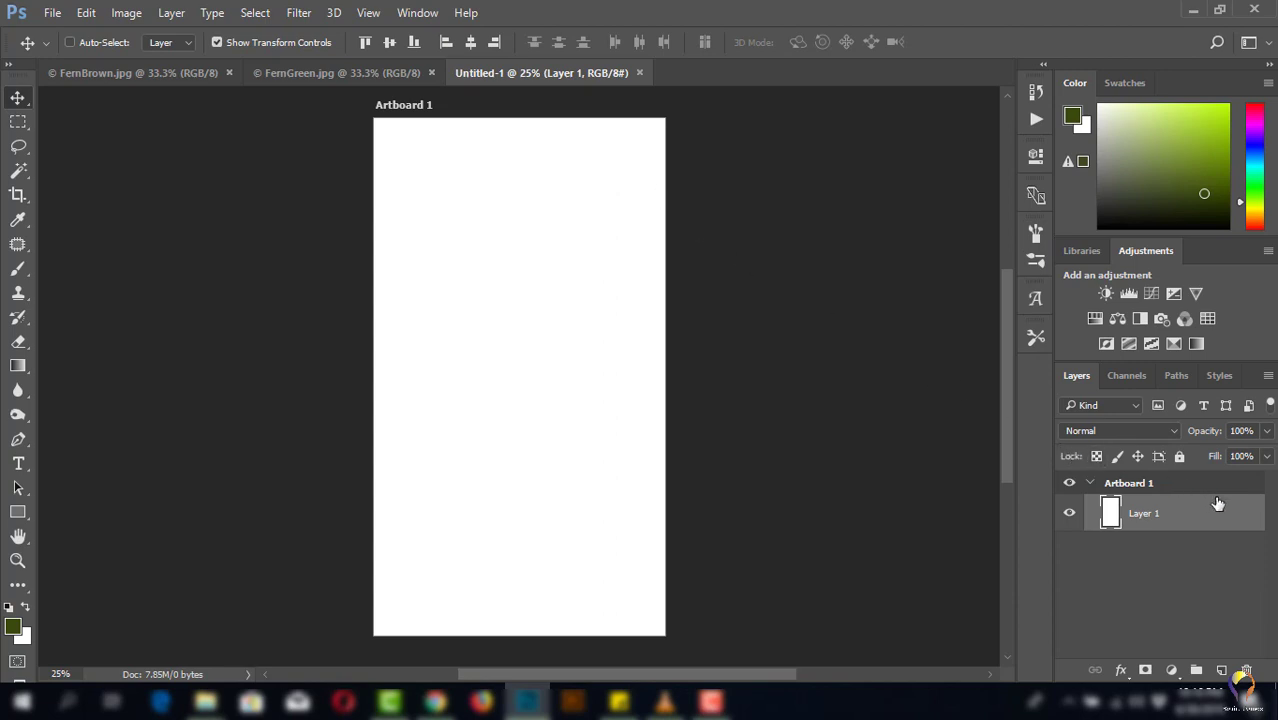
- Select Artboard 1 and drag its top edge down, shortening it to 1584 px
{"action": "left_click", "coordinate": [1092, 485]}
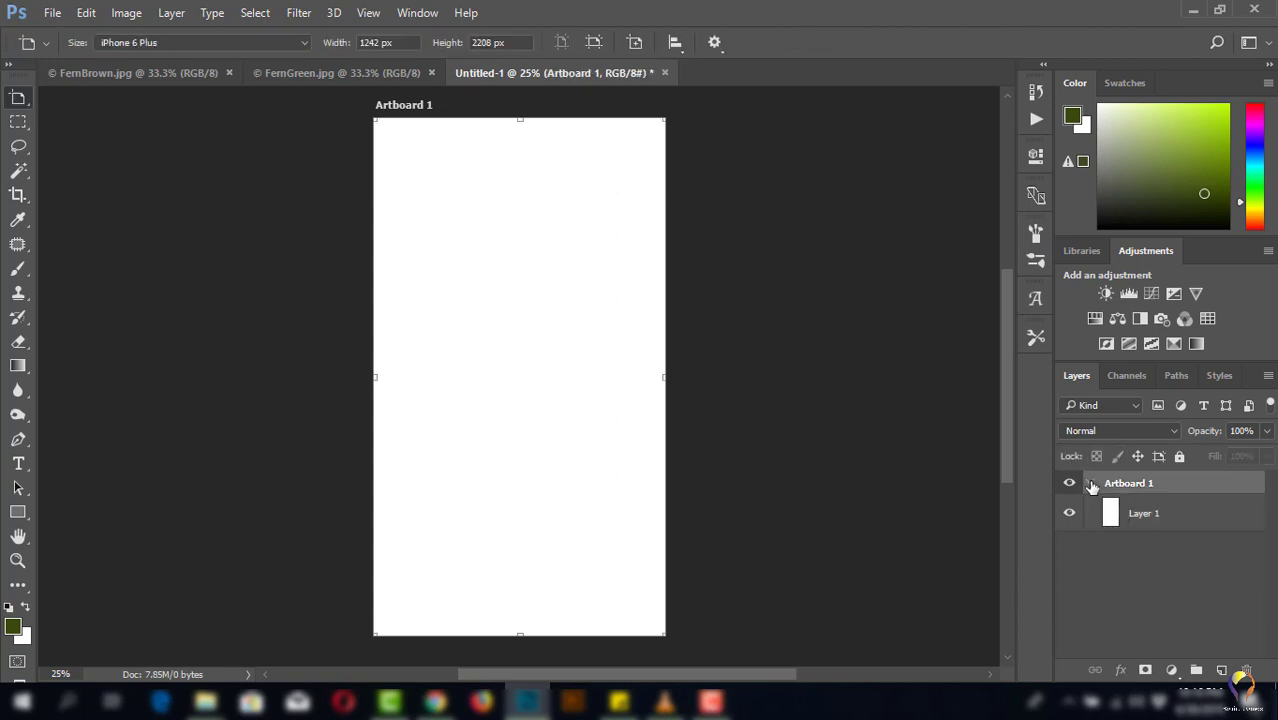
{"action": "left_click", "coordinate": [1091, 484]}
{"action": "right_click", "coordinate": [21, 108]}
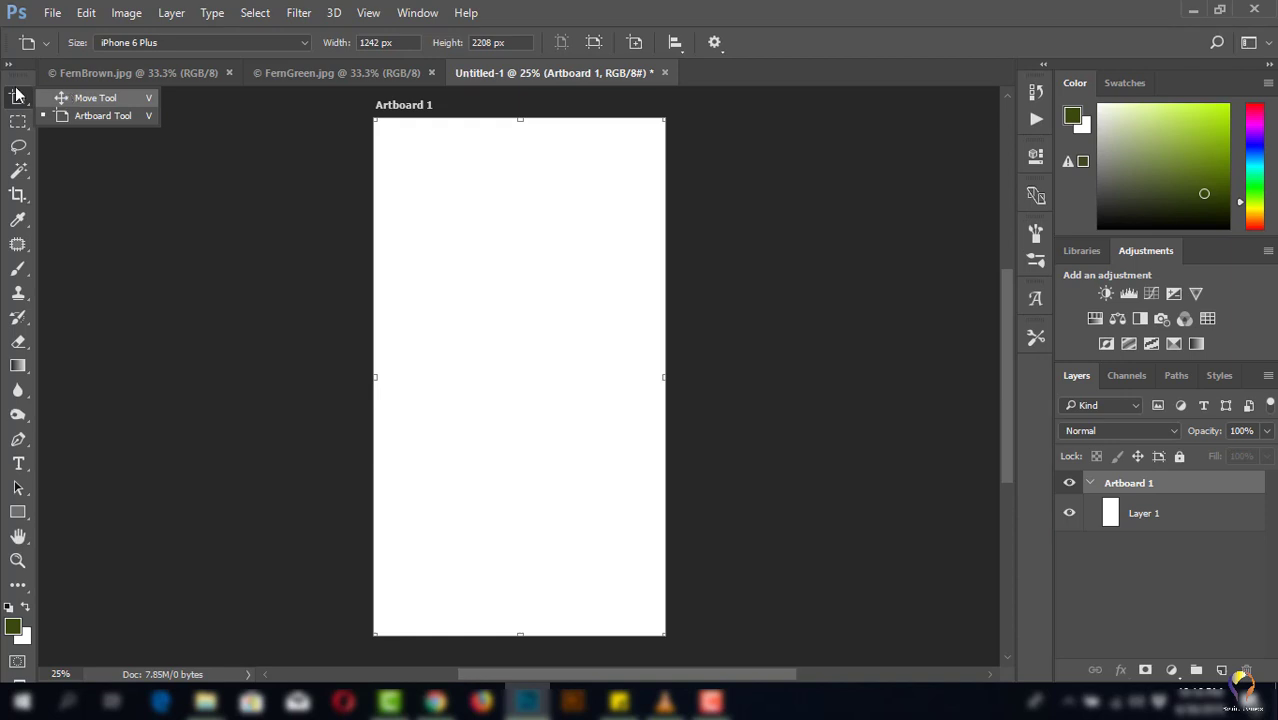
{"action": "left_click", "coordinate": [64, 97]}
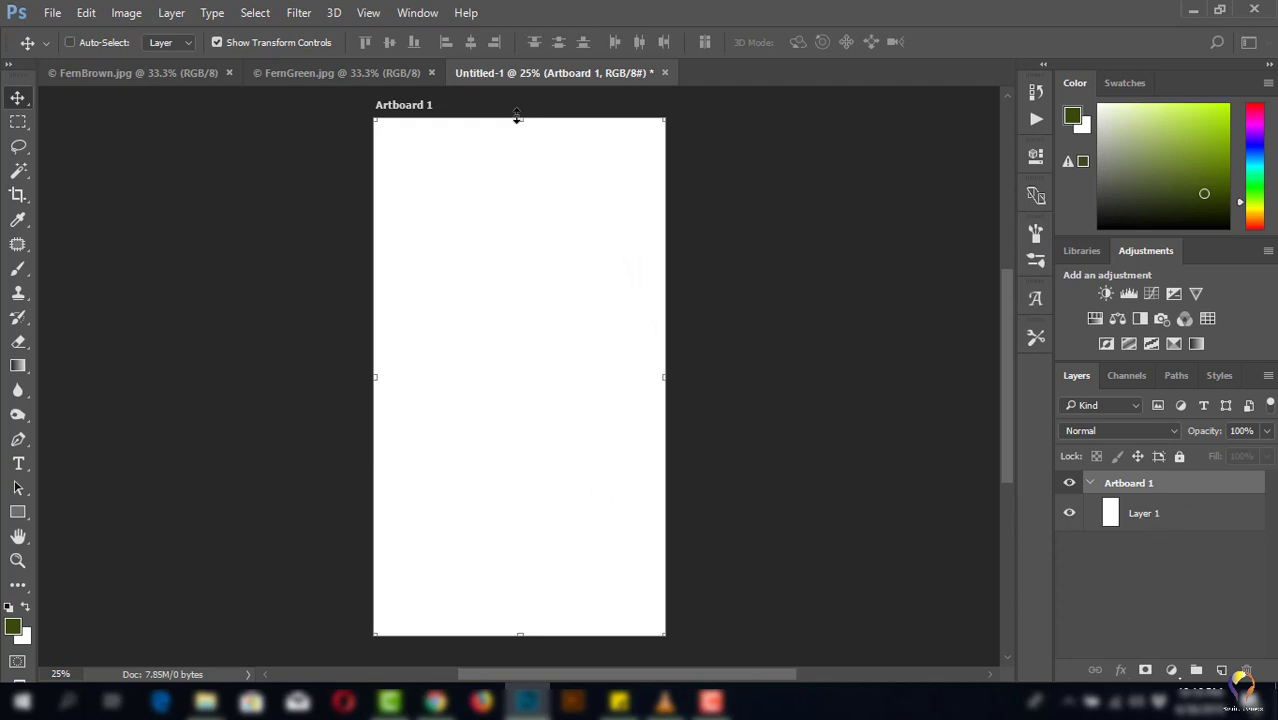
{"action": "left_click_drag", "start_coordinate": [520, 118], "coordinate": [517, 263]}
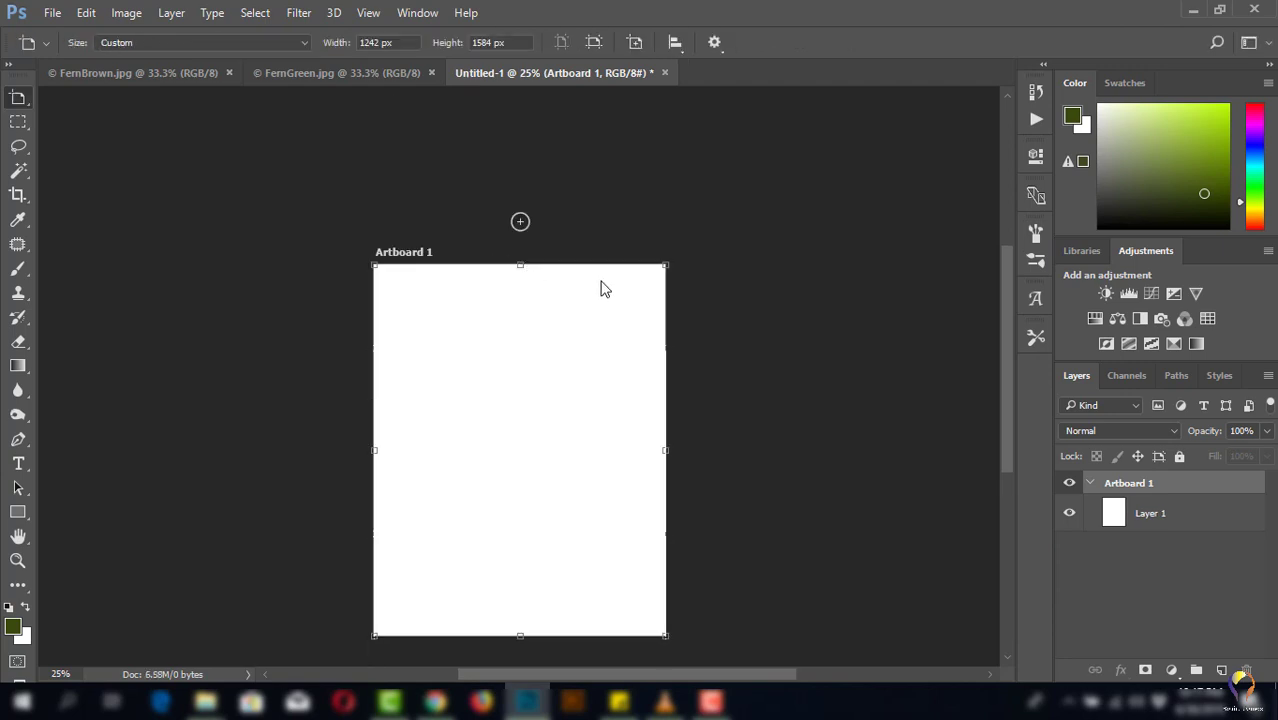
- Stretch Artboard 1 back to its full 2208 px height and recentre the view
{"action": "key", "text": "ctrl+0"}
{"action": "scroll", "coordinate": [736, 413], "scroll_direction": "down", "scroll_amount": 1}
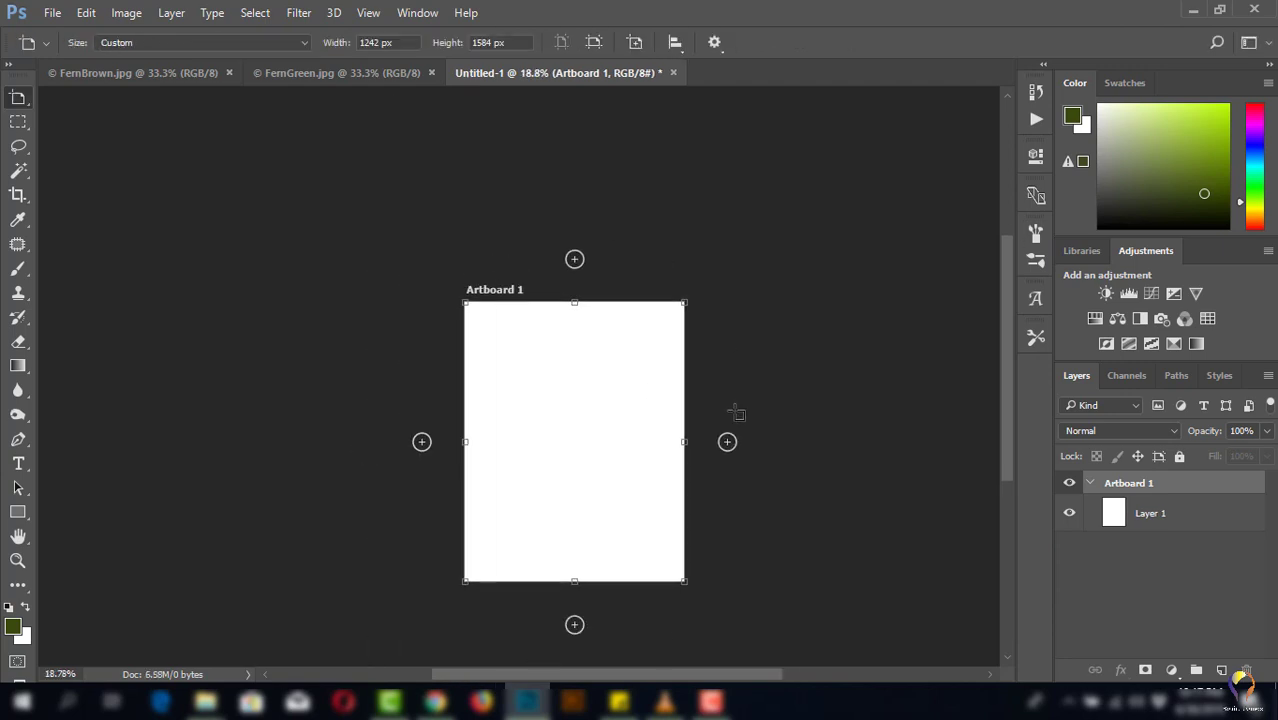
{"action": "left_click_drag", "start_coordinate": [605, 459], "coordinate": [537, 397]}
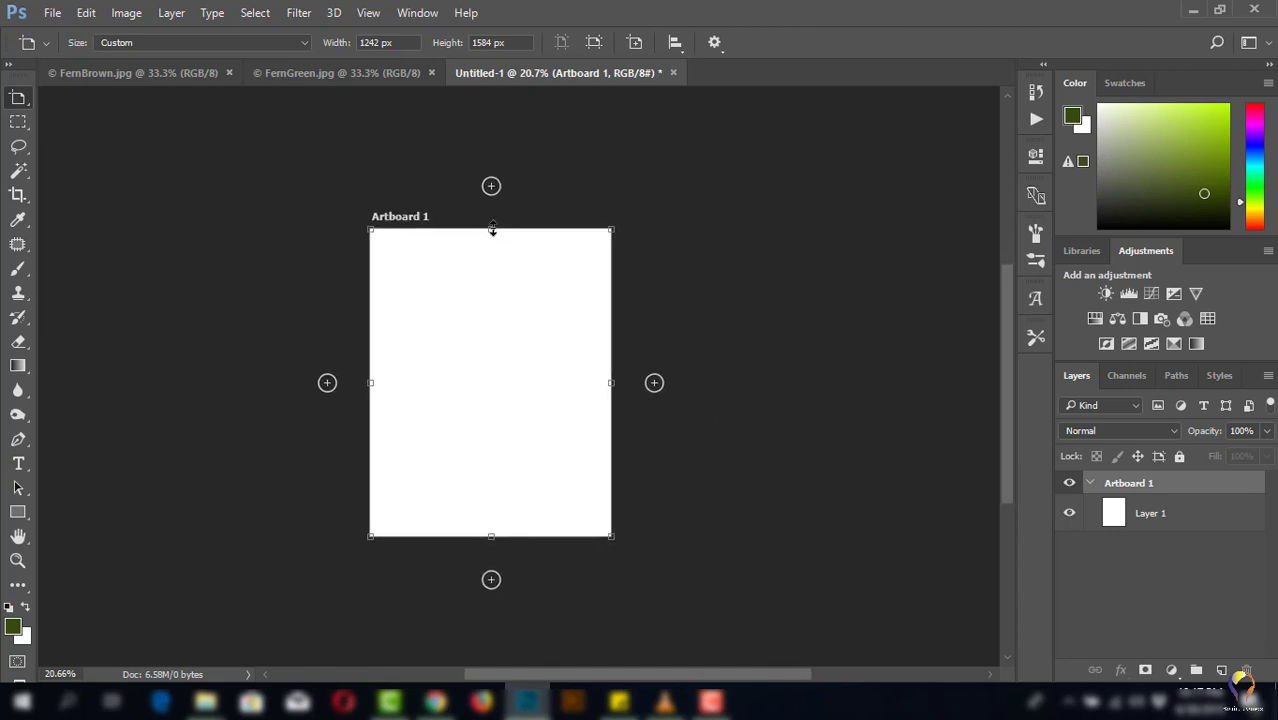
{"action": "left_click_drag", "start_coordinate": [492, 229], "coordinate": [492, 82]}
{"action": "scroll", "coordinate": [700, 403], "scroll_direction": "up", "scroll_amount": 3}
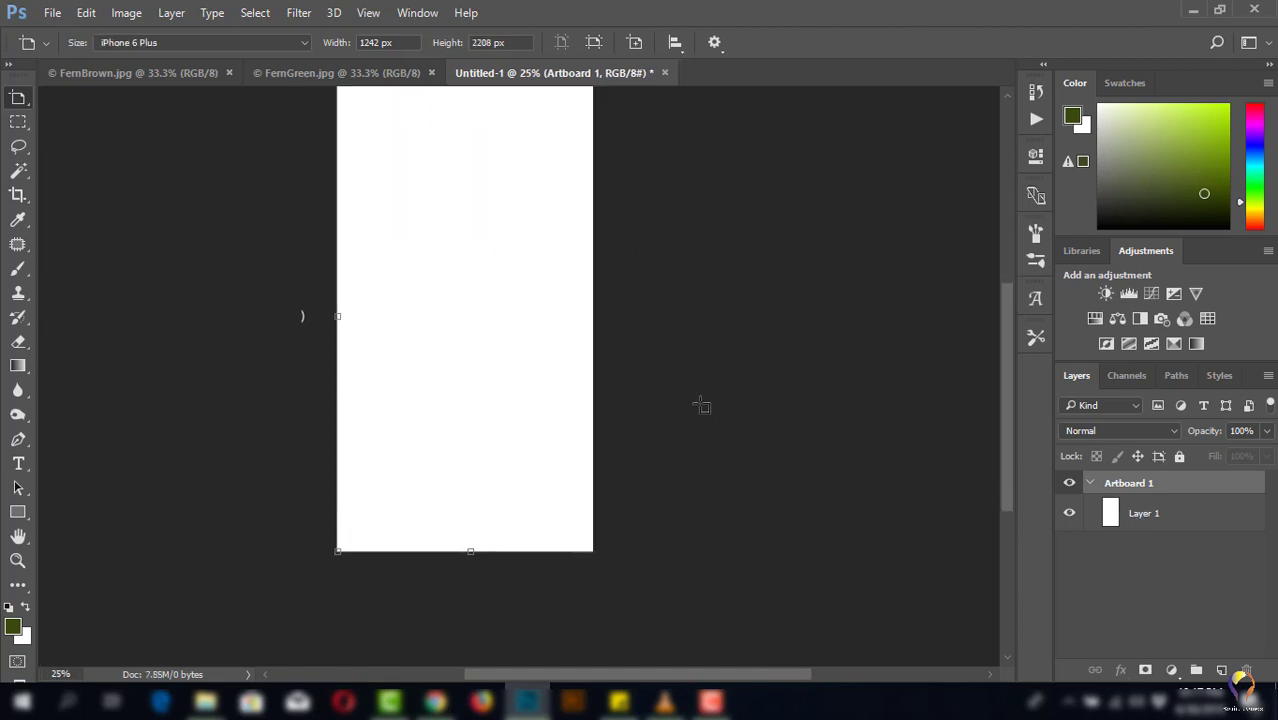
{"action": "scroll", "coordinate": [690, 405], "scroll_direction": "down", "scroll_amount": 2}
{"action": "left_click_drag", "start_coordinate": [516, 325], "coordinate": [579, 408]}
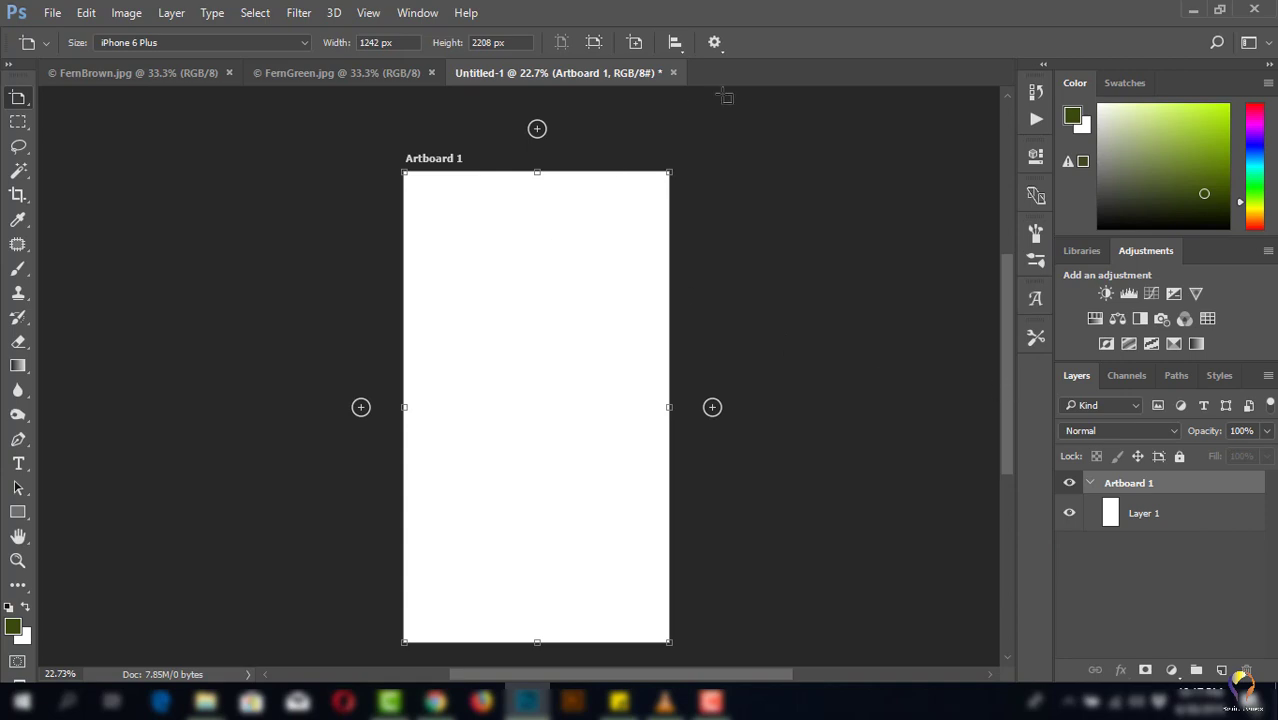
- Float the FernGreen.jpg photo in its own window
{"action": "left_click", "coordinate": [88, 75]}
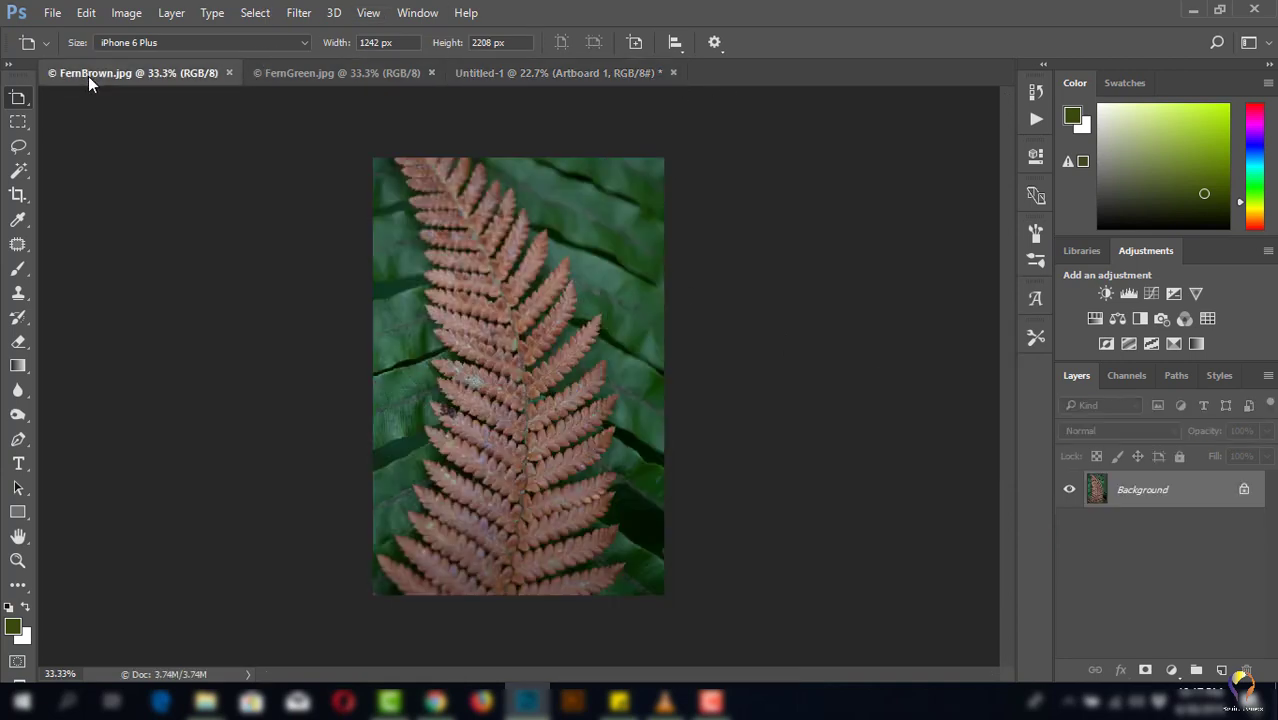
{"action": "left_click", "coordinate": [281, 70]}
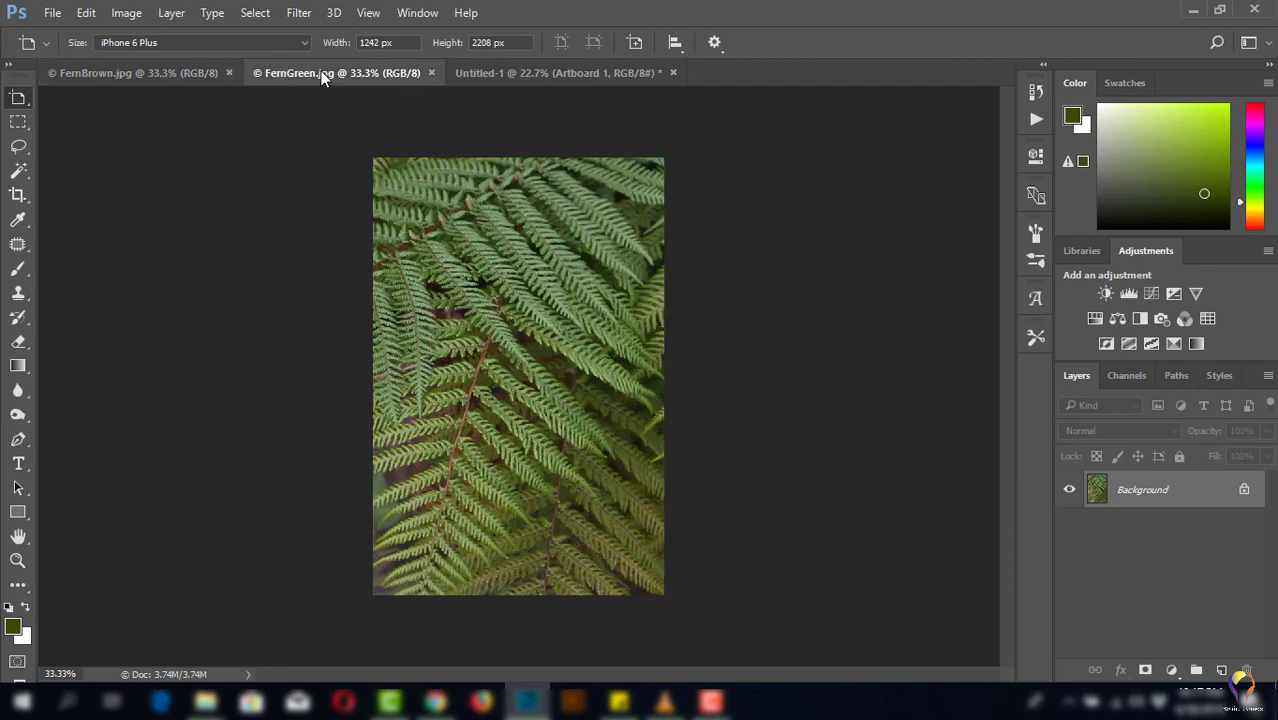
{"action": "left_click_drag", "start_coordinate": [331, 84], "coordinate": [758, 101]}
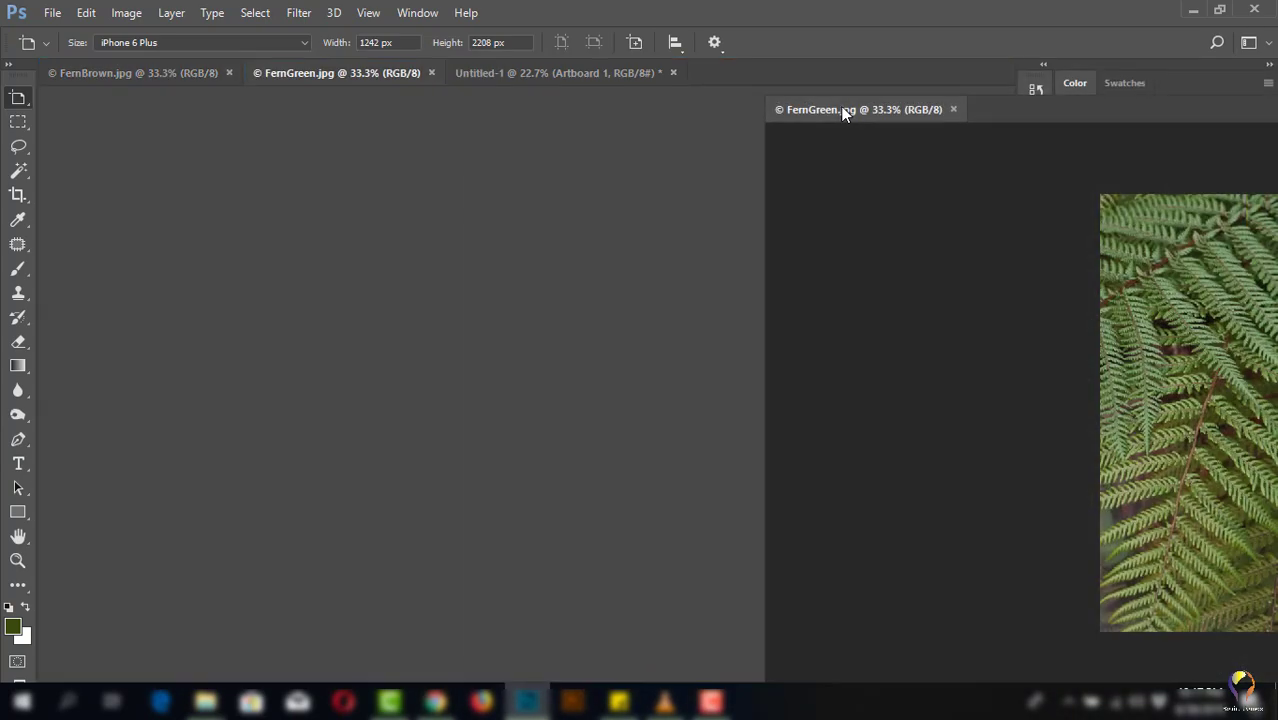
{"action": "left_click_drag", "start_coordinate": [853, 93], "coordinate": [850, 112]}
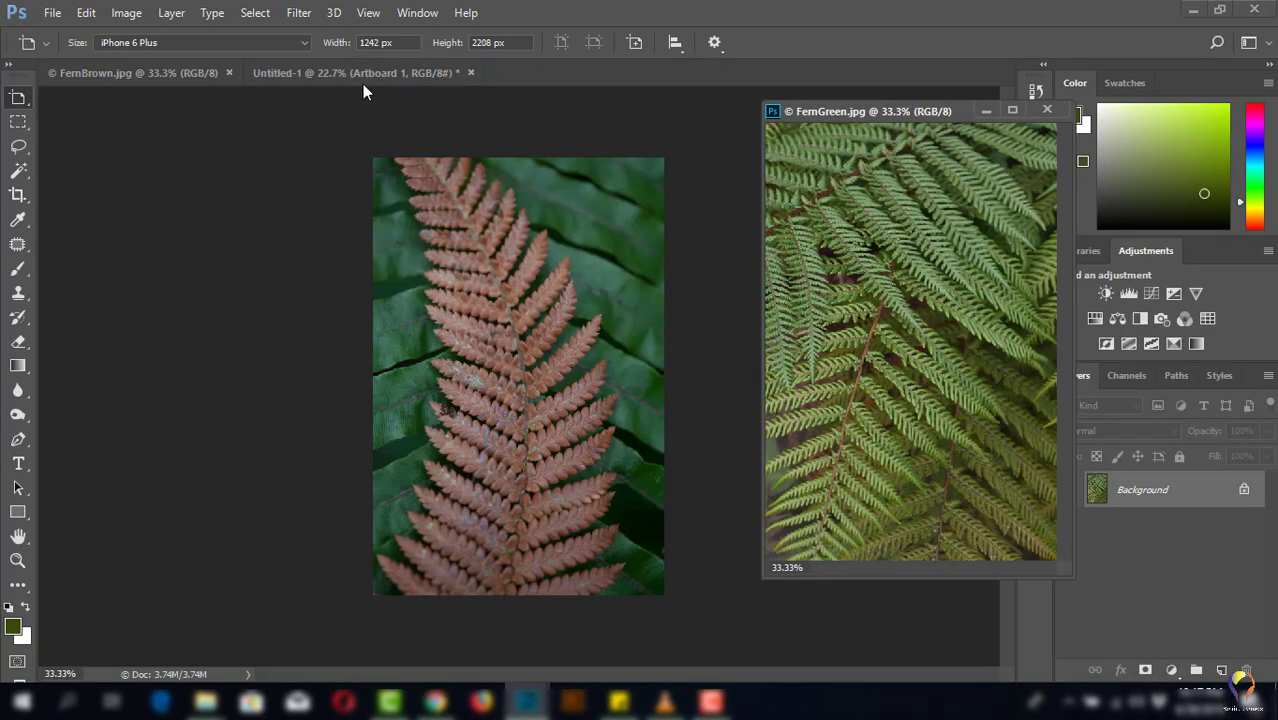
- With the Move tool, drag the FernGreen photo into the Untitled-1 document
{"action": "left_click", "coordinate": [272, 73]}
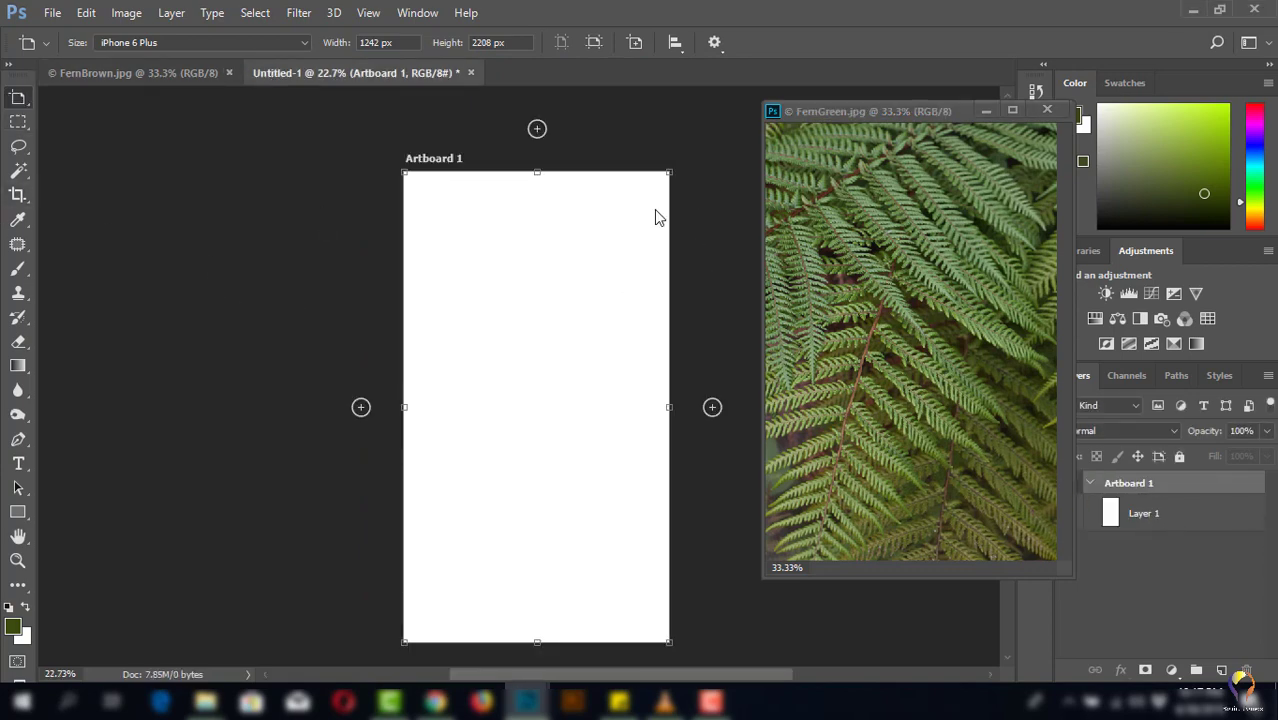
{"action": "right_click", "coordinate": [17, 98]}
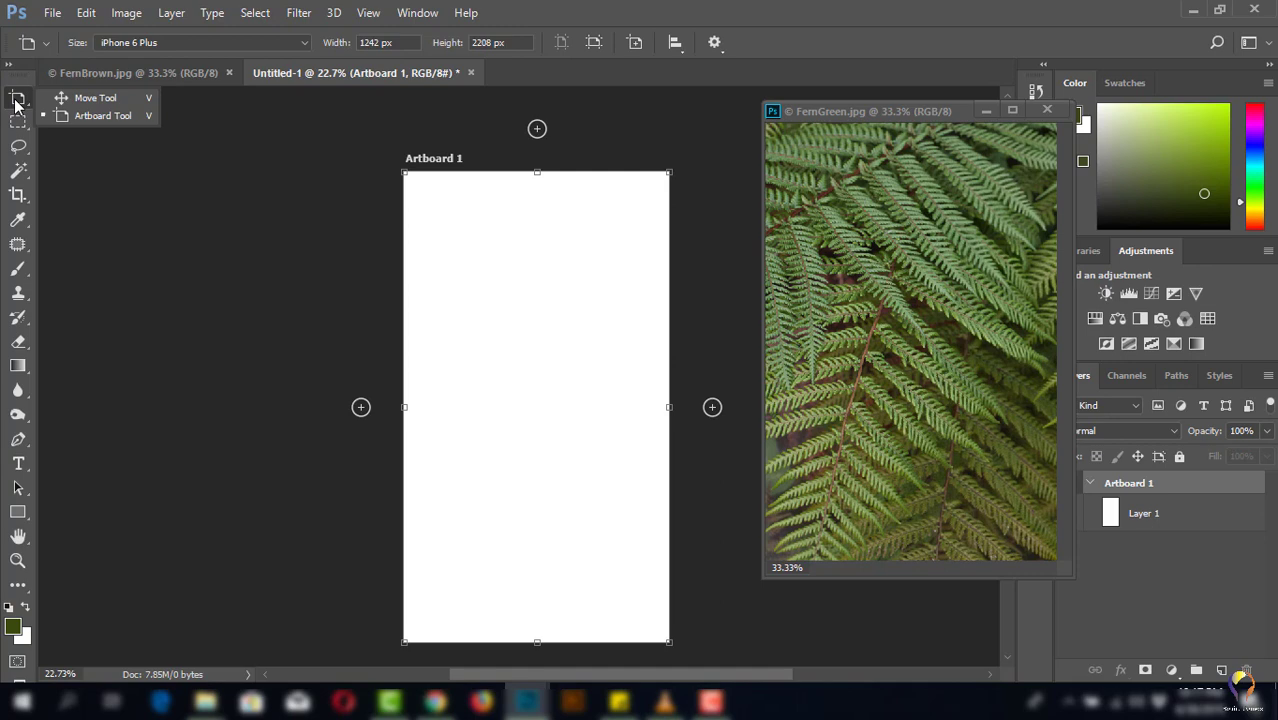
{"action": "left_click", "coordinate": [96, 98]}
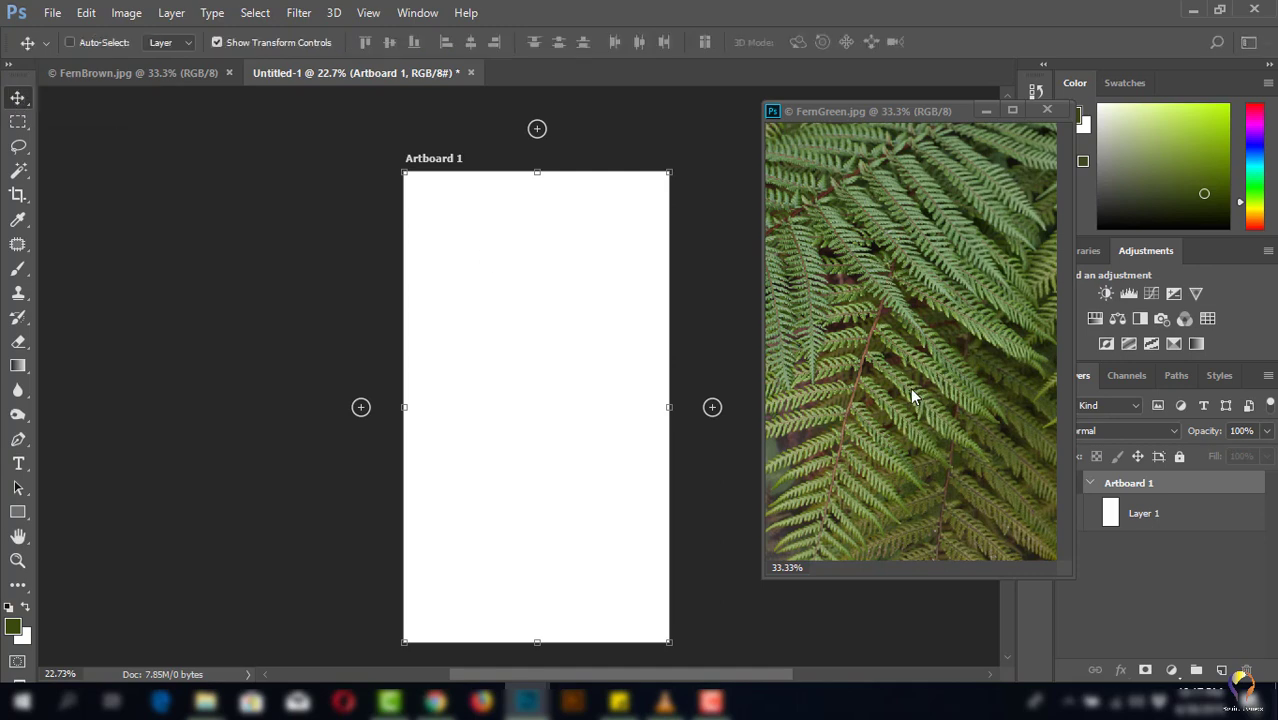
{"action": "left_click", "coordinate": [910, 393]}
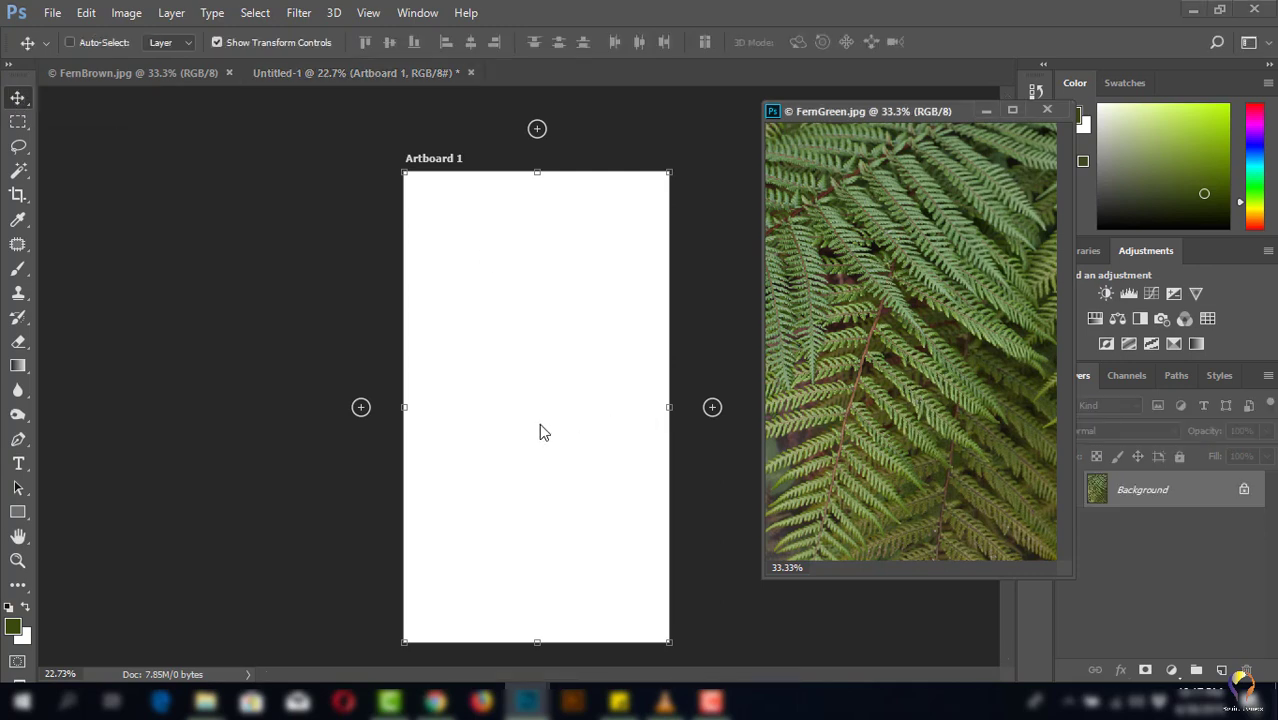
{"action": "left_click_drag", "start_coordinate": [859, 368], "coordinate": [739, 368]}
- Drop the fern photo in as Layer 2, close the FernGreen window, and reposition the image
{"action": "left_click_drag", "start_coordinate": [538, 410], "coordinate": [541, 413]}
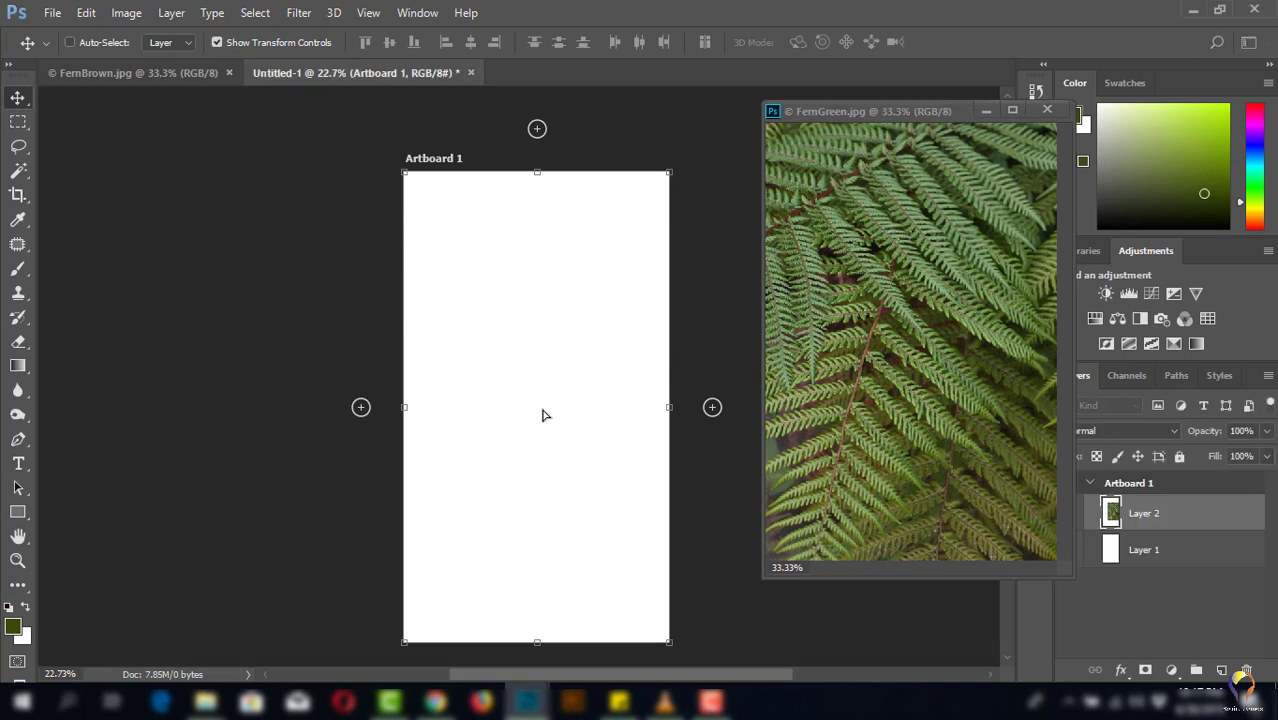
{"action": "left_click", "coordinate": [1055, 112]}
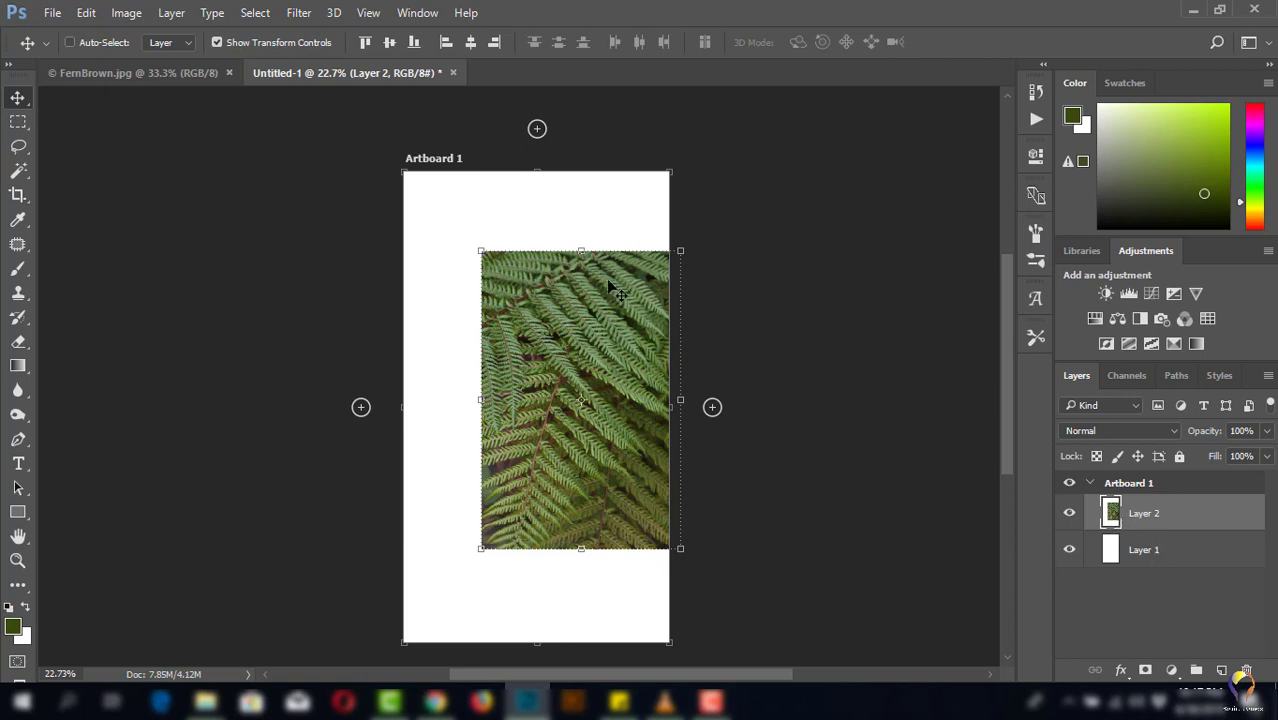
{"action": "mouse_move", "coordinate": [589, 320]}
{"action": "left_mouse_down"}
{"action": "mouse_move", "coordinate": [545, 330]}
{"action": "mouse_move", "coordinate": [578, 268]}
{"action": "mouse_move", "coordinate": [564, 380]}
{"action": "mouse_move", "coordinate": [576, 392]}
{"action": "left_mouse_up"}
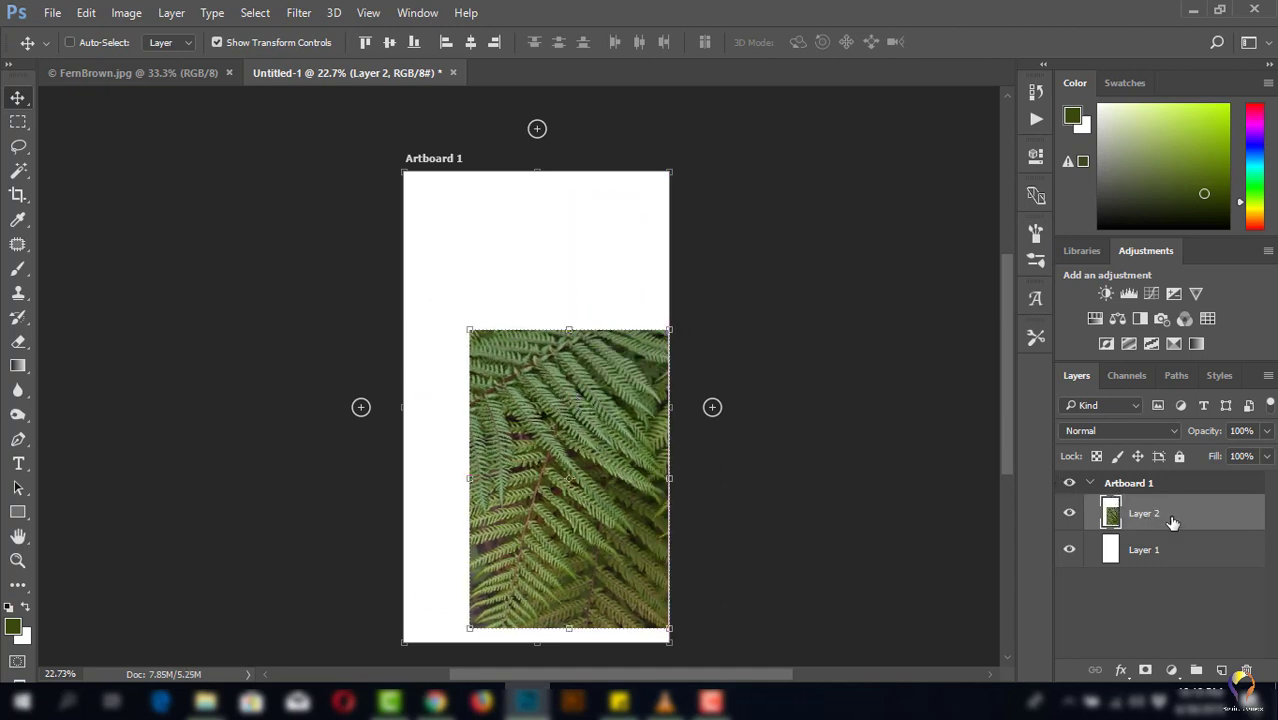
{"action": "left_click_drag", "start_coordinate": [558, 426], "coordinate": [543, 388]}
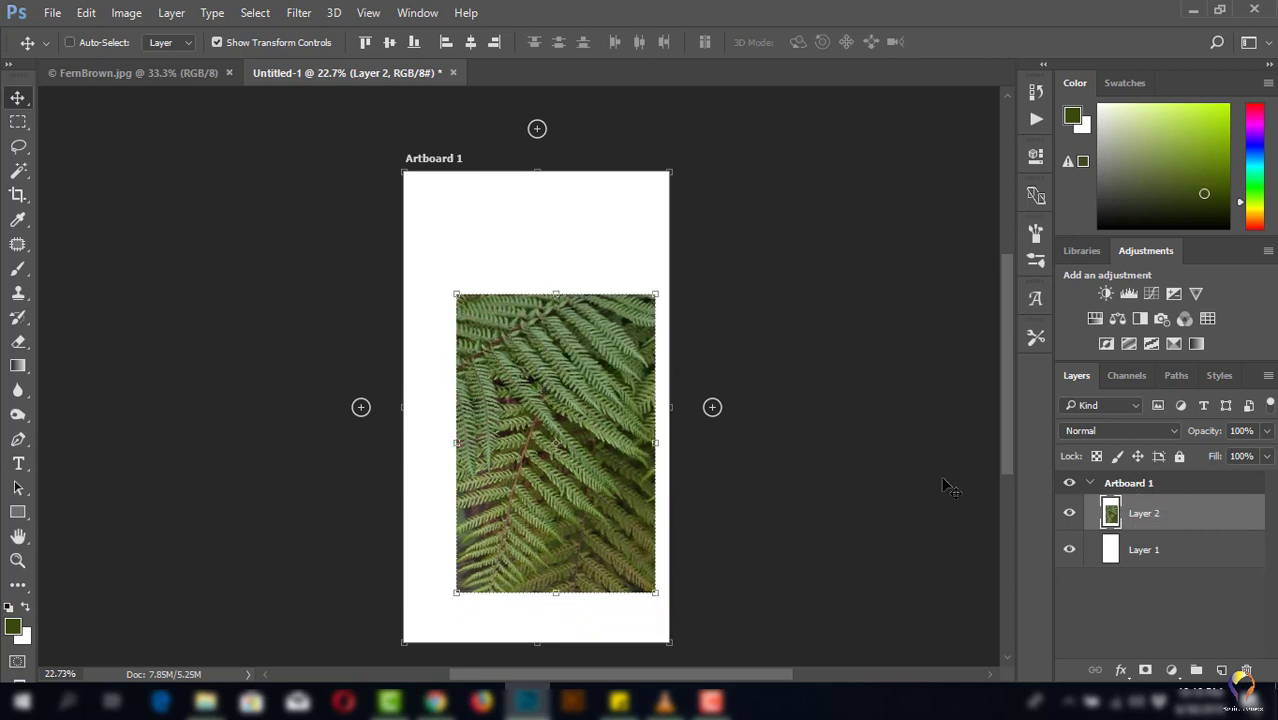
{"action": "mouse_move", "coordinate": [571, 378]}
{"action": "left_mouse_down"}
{"action": "mouse_move", "coordinate": [535, 353]}
{"action": "mouse_move", "coordinate": [387, 319]}
{"action": "mouse_move", "coordinate": [332, 335]}
{"action": "left_mouse_up"}
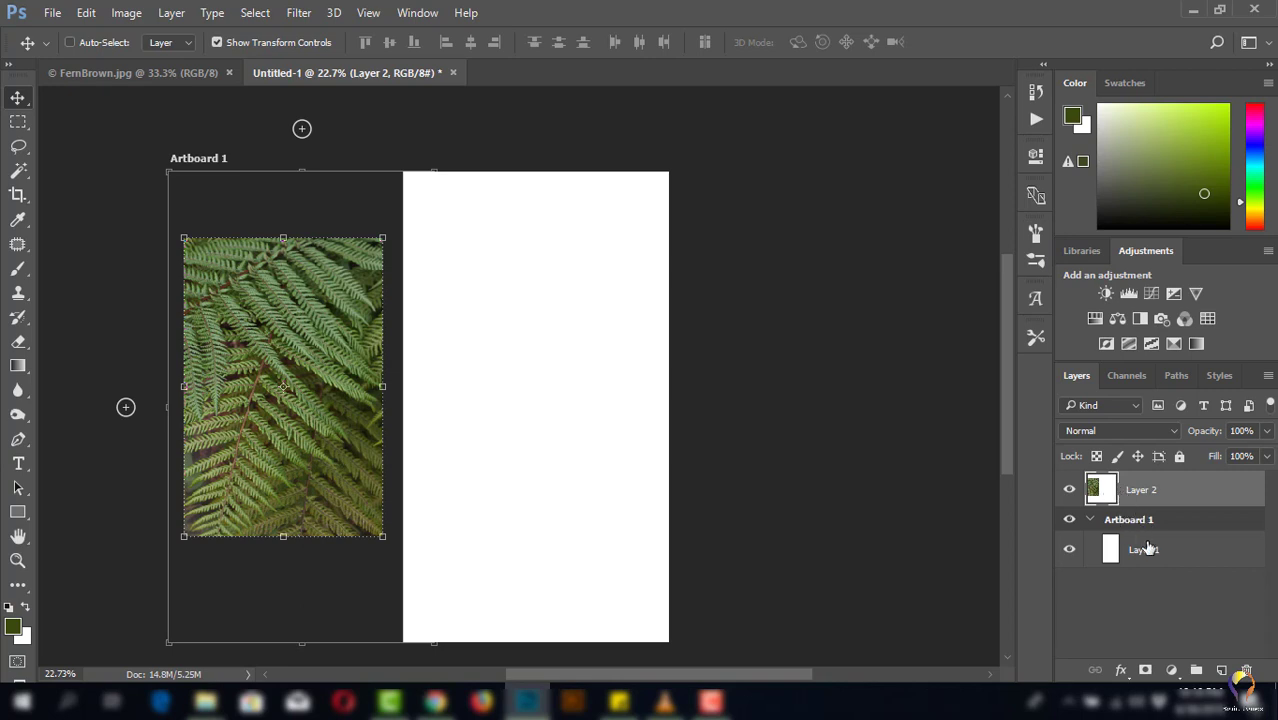
- Lock artboard nesting on the fern layer and move it off the artboard's left side
{"action": "left_click_drag", "start_coordinate": [304, 358], "coordinate": [556, 354]}
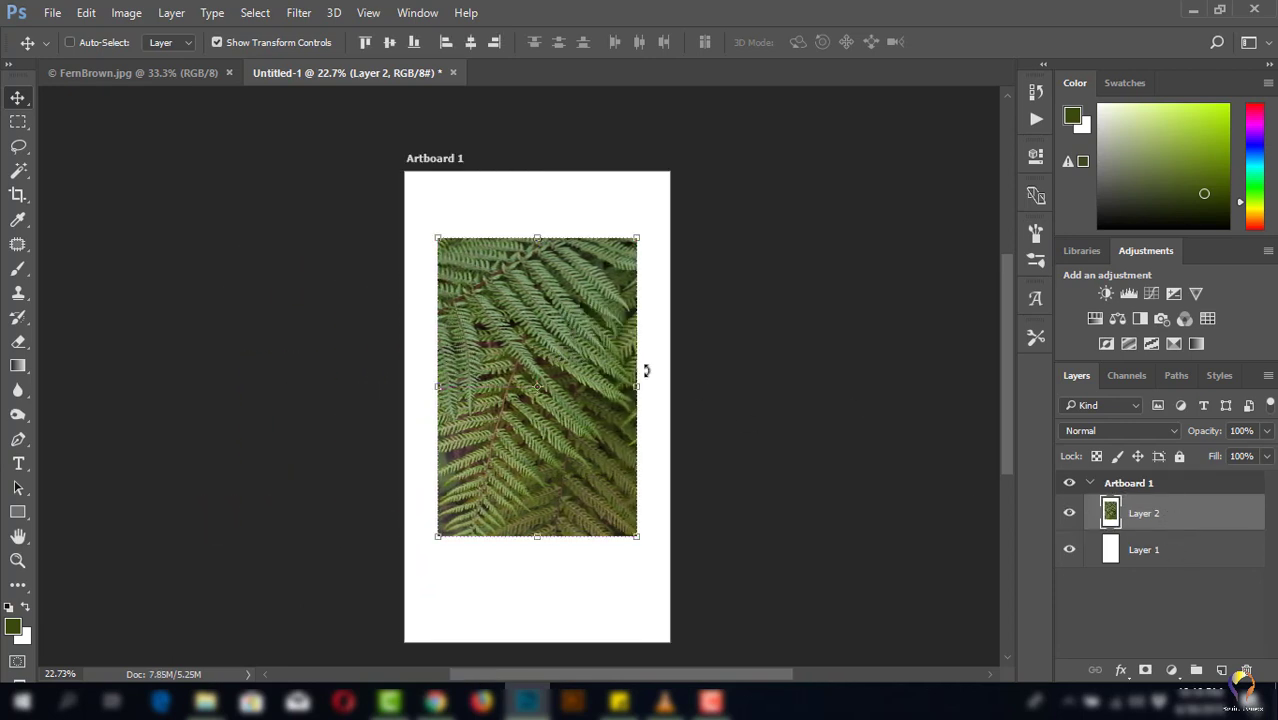
{"action": "left_click_drag", "start_coordinate": [575, 337], "coordinate": [324, 335]}
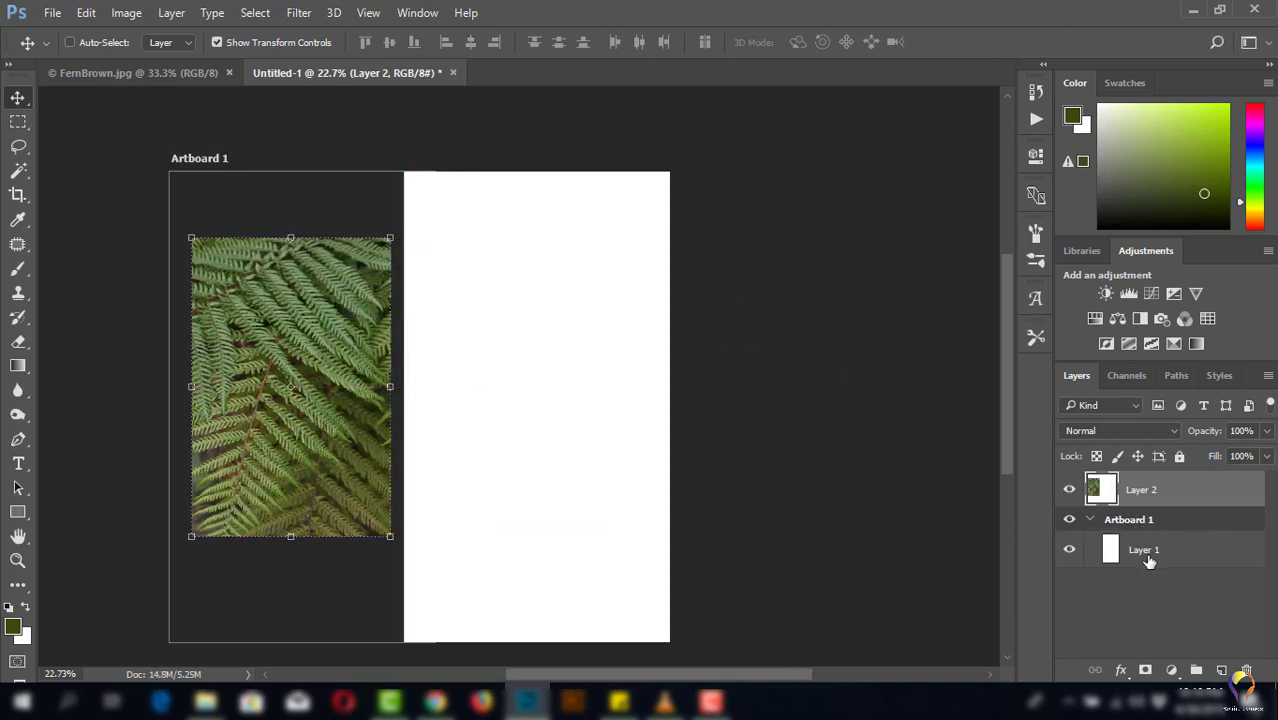
{"action": "left_click", "coordinate": [1159, 455]}
{"action": "mouse_move", "coordinate": [330, 337]}
{"action": "left_mouse_down"}
{"action": "mouse_move", "coordinate": [577, 337]}
{"action": "mouse_move", "coordinate": [568, 408]}
{"action": "left_mouse_up"}
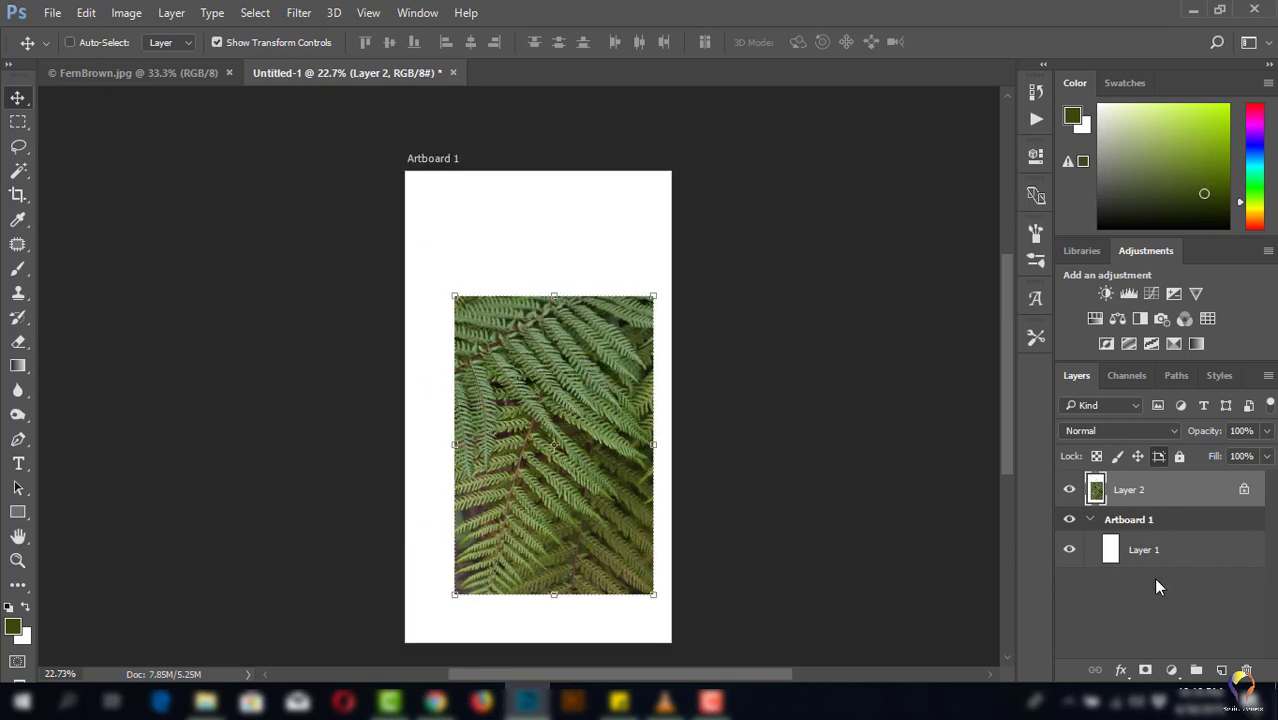
{"action": "mouse_move", "coordinate": [566, 361]}
{"action": "left_mouse_down"}
{"action": "mouse_move", "coordinate": [566, 298]}
{"action": "mouse_move", "coordinate": [547, 304]}
{"action": "left_mouse_up"}
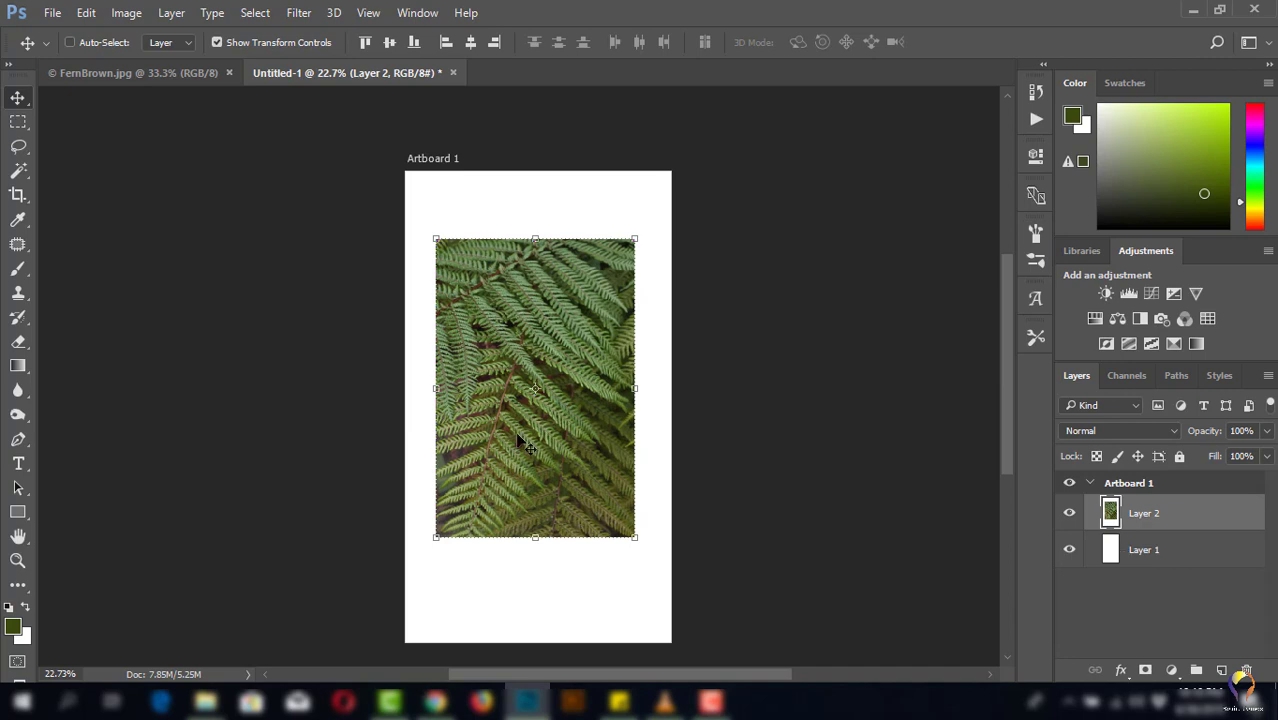
{"action": "mouse_move", "coordinate": [558, 454]}
{"action": "left_mouse_down"}
{"action": "mouse_move", "coordinate": [341, 450]}
{"action": "mouse_move", "coordinate": [379, 477]}
{"action": "left_mouse_up"}
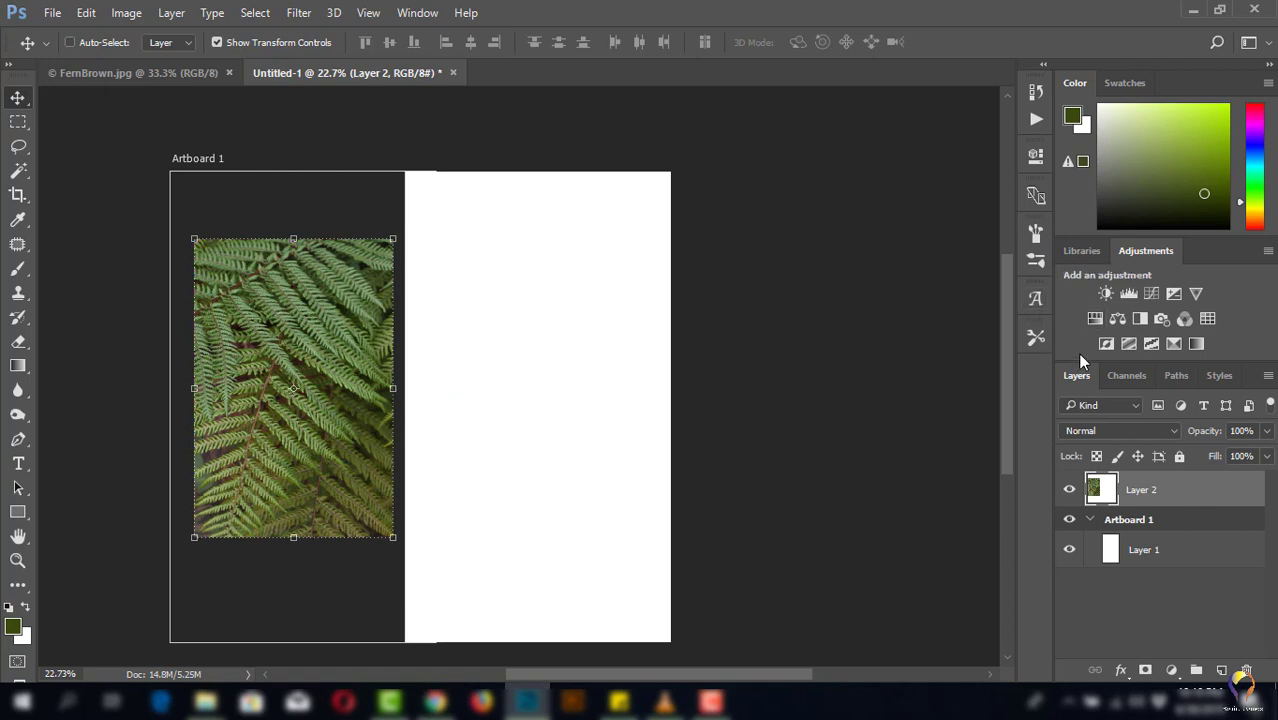
- Select Layer 1 and start a New Guide Layout with 10 rows, 5 columns, no column gutter
{"action": "left_click", "coordinate": [1190, 521]}
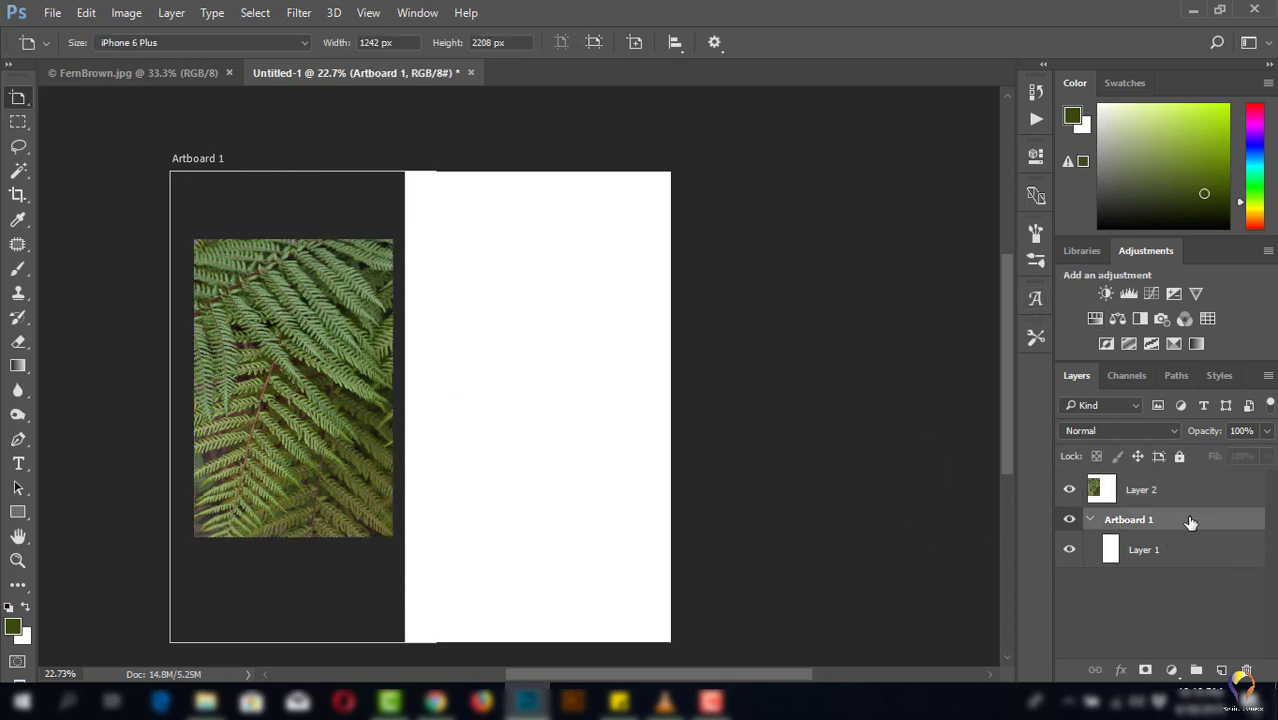
{"action": "left_click", "coordinate": [1192, 556]}
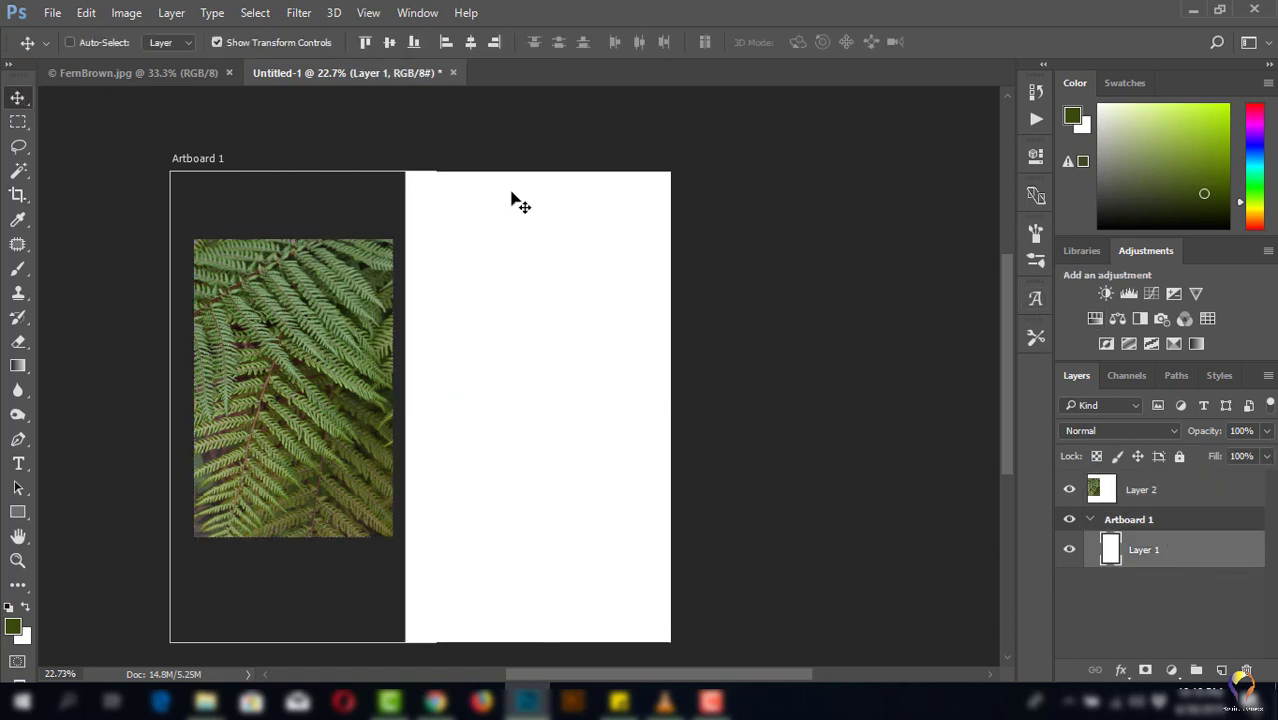
{"action": "left_click", "coordinate": [368, 12]}
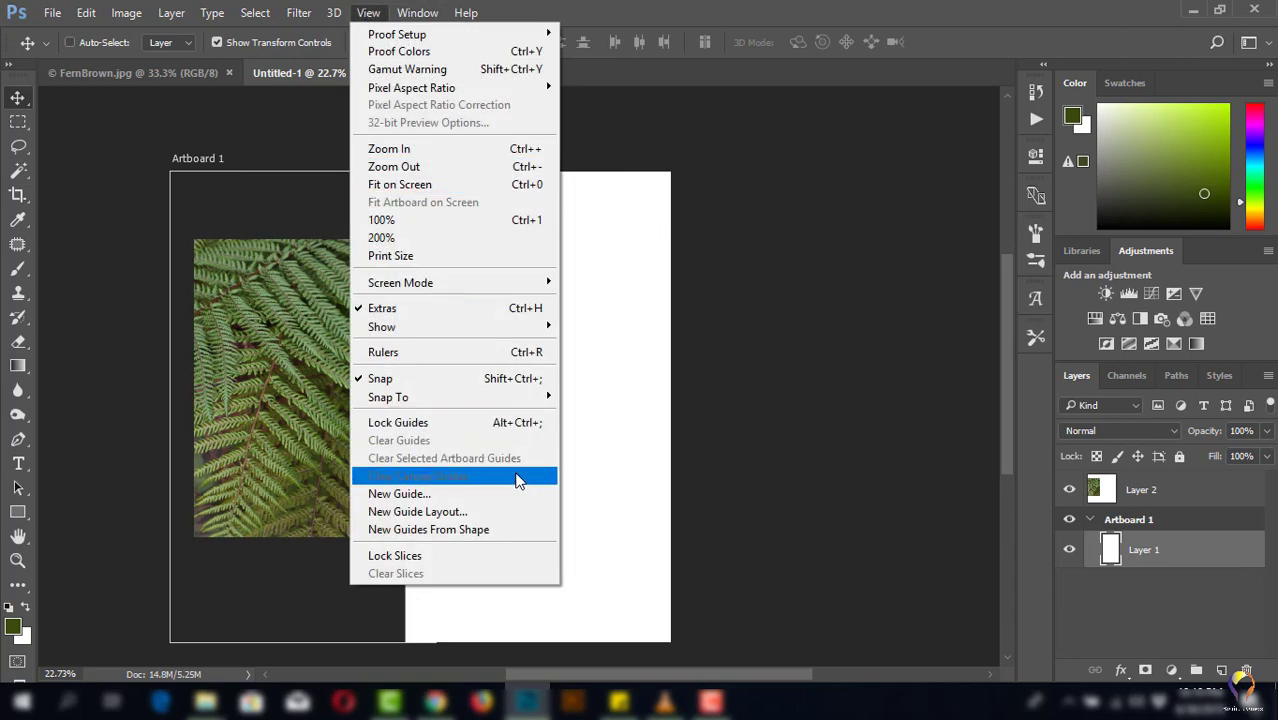
{"action": "left_click", "coordinate": [458, 514]}
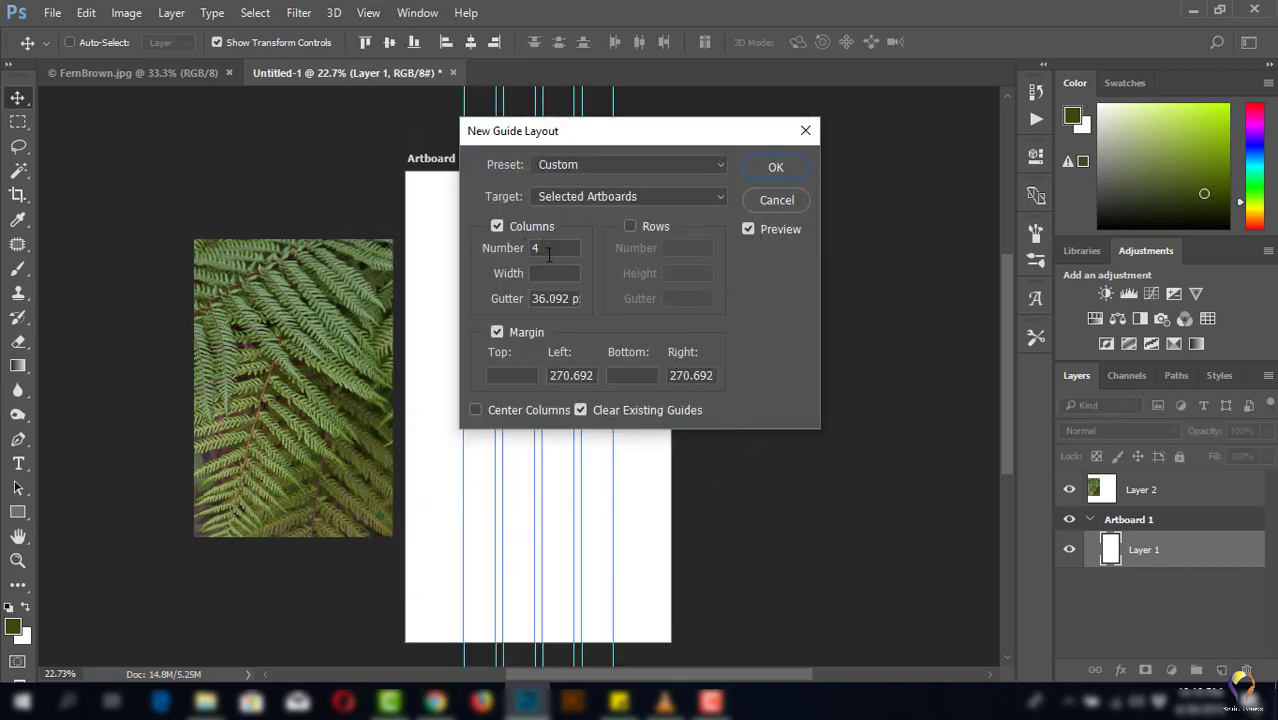
{"action": "left_click", "coordinate": [629, 227]}
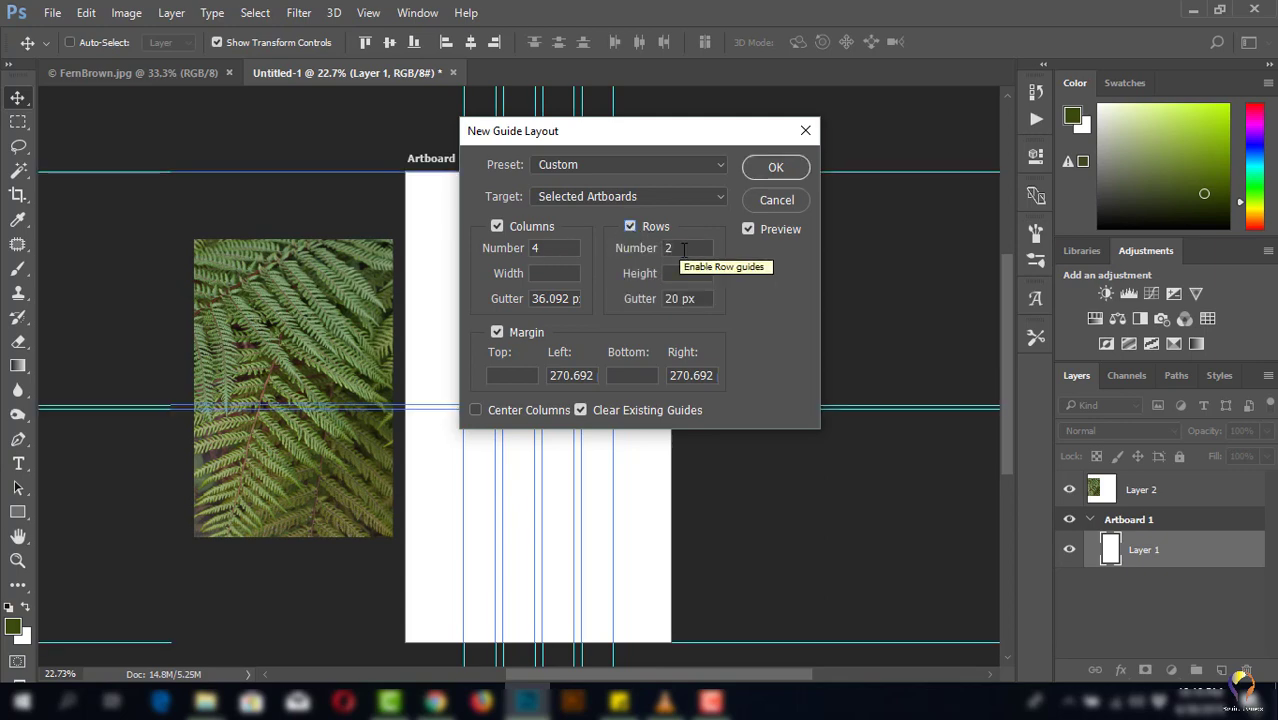
{"action": "type", "text": "1"}
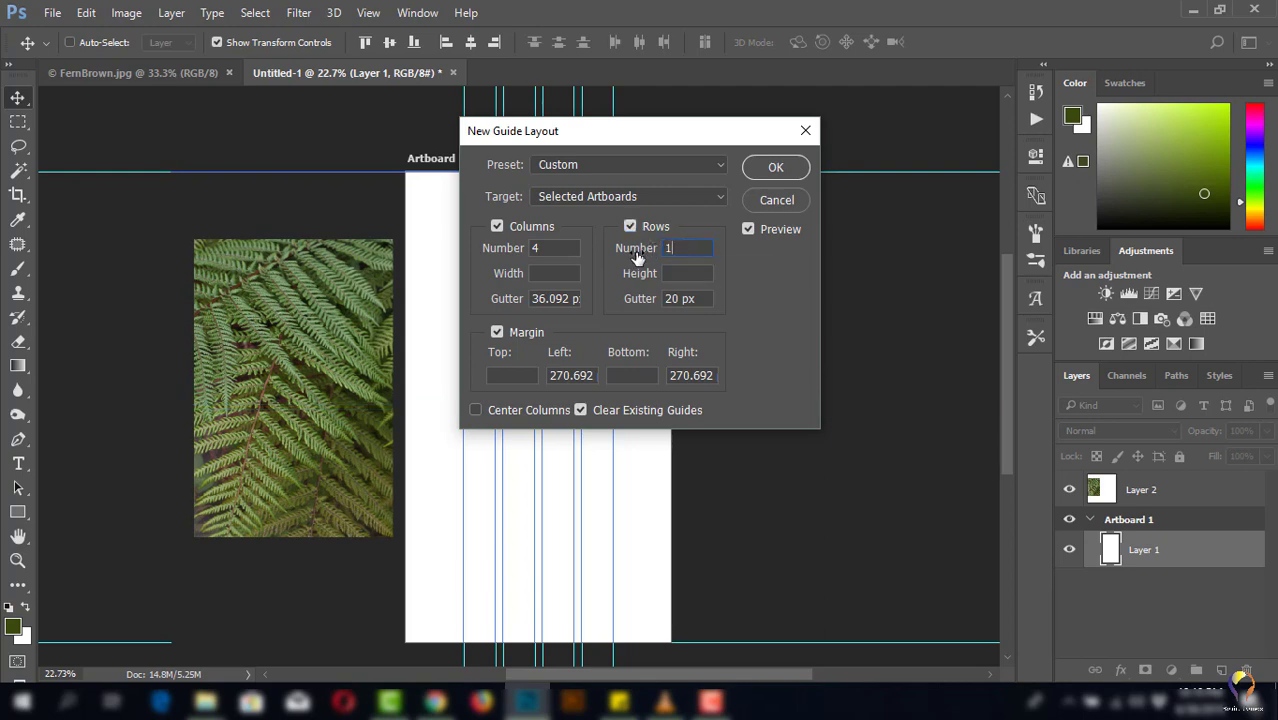
{"action": "type", "text": "0"}
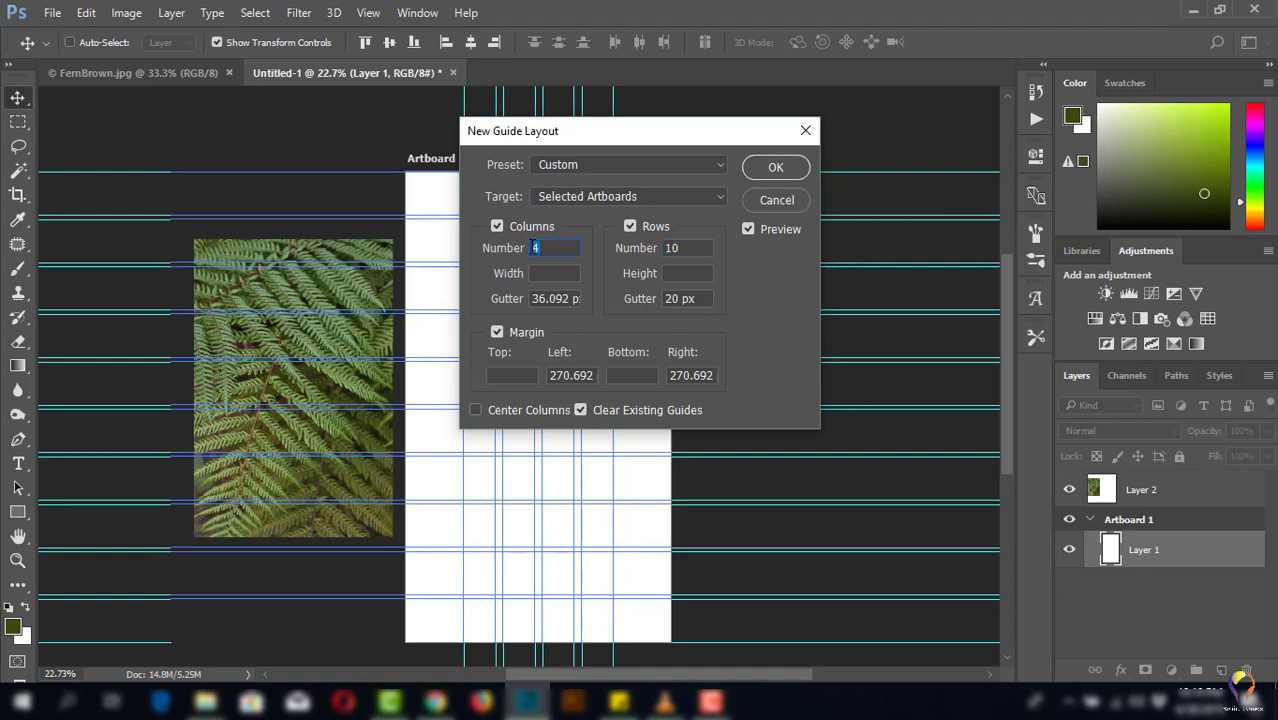
{"action": "type", "text": "5"}
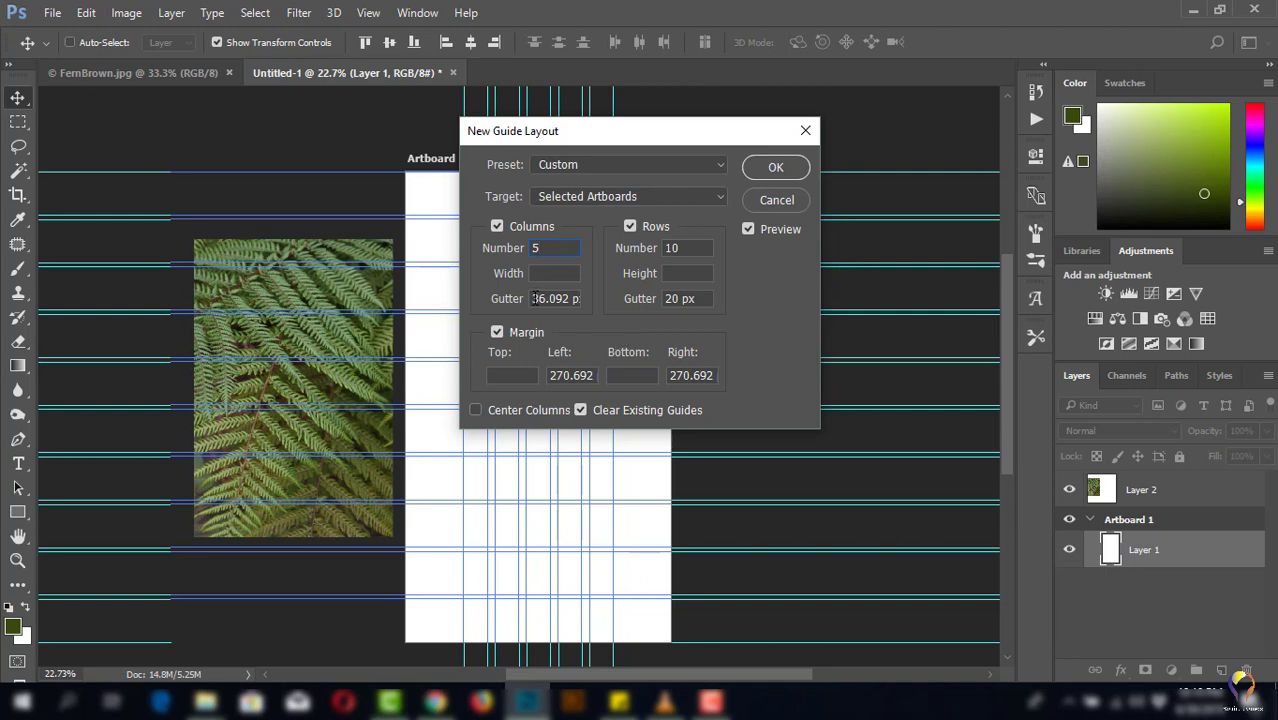
{"action": "double_click", "coordinate": [586, 298]}
{"action": "key", "text": "BackSpace"}
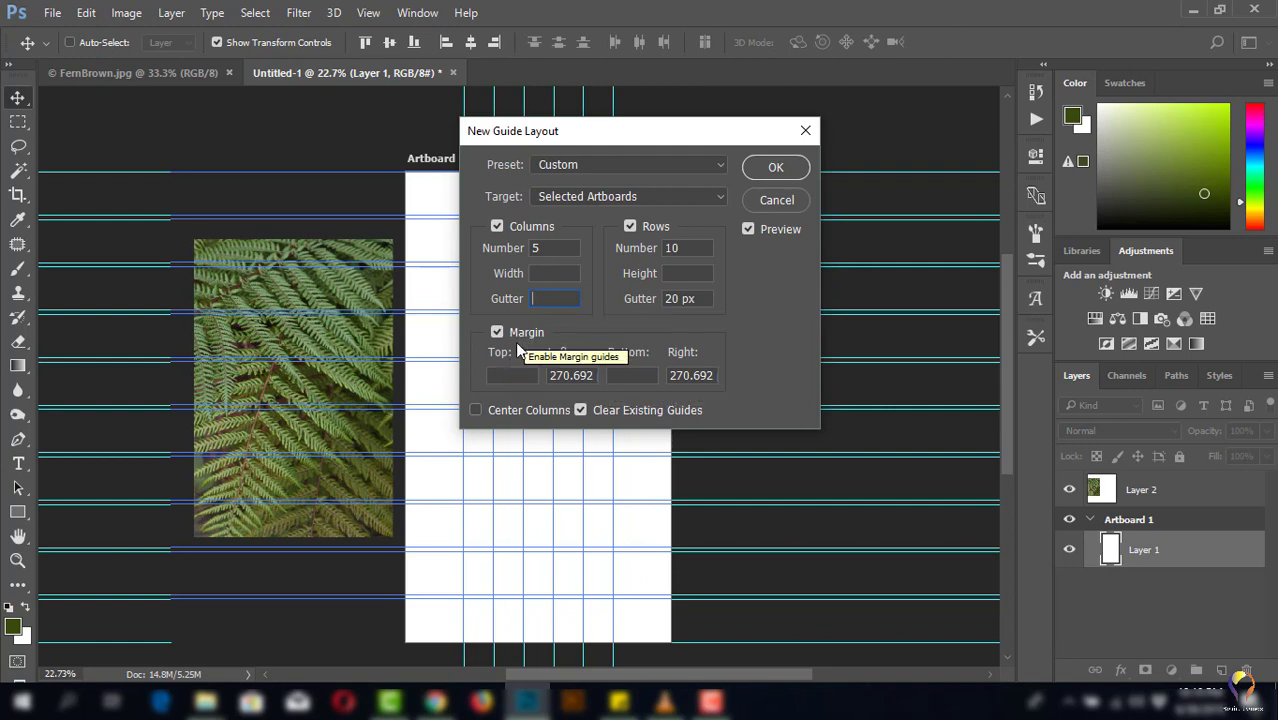
- Set guide margins to 60 px top, left and right, 135 px bottom, for selected artboards
{"action": "left_click", "coordinate": [512, 375]}
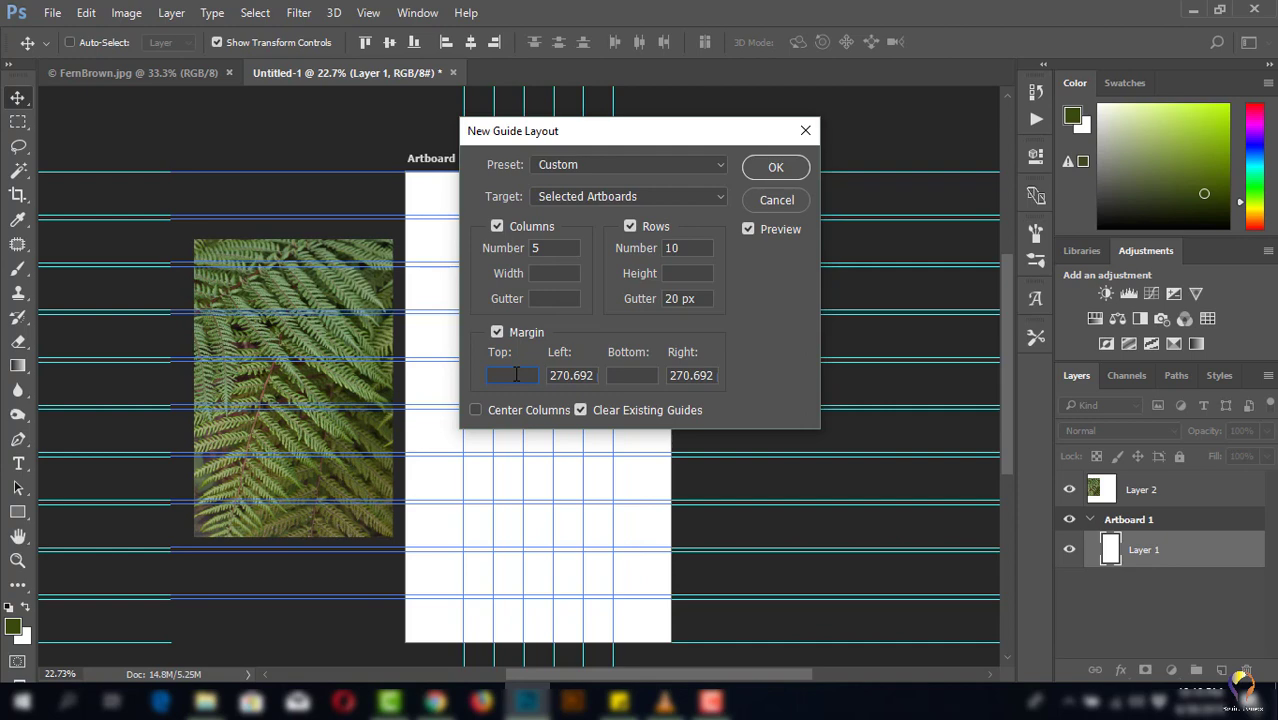
{"action": "type", "text": "60"}
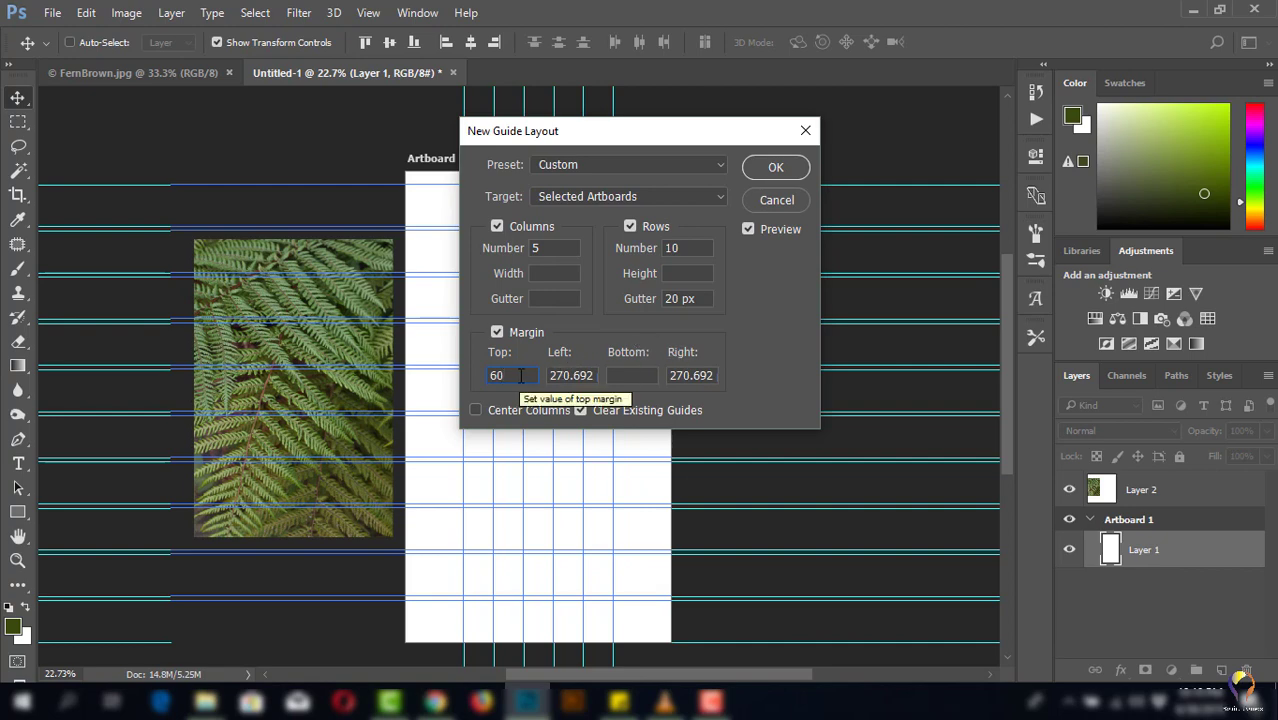
{"action": "type", "text": "px"}
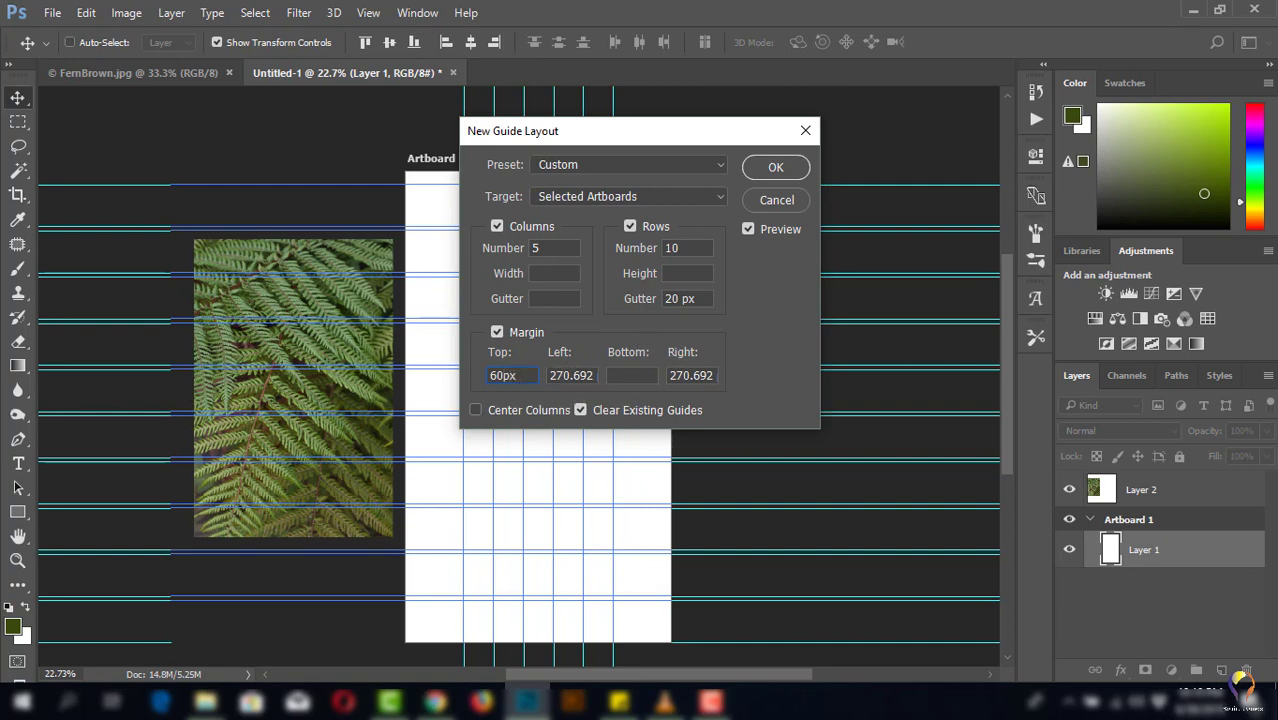
{"action": "left_click_drag", "start_coordinate": [526, 375], "coordinate": [487, 376]}
{"action": "key", "text": "Tab"}
{"action": "key", "text": "BackSpace"}
{"action": "key", "text": "ctrl+a"}
{"action": "type", "text": "60px"}
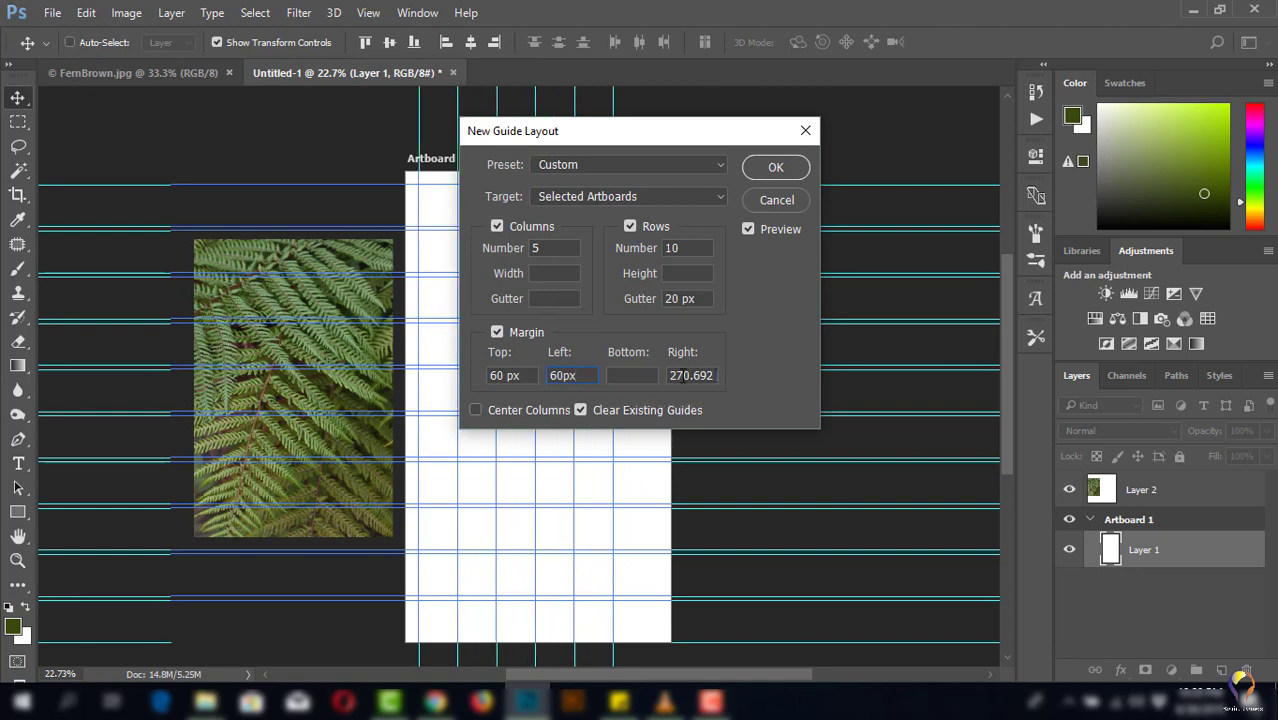
{"action": "key", "text": "Tab"}
{"action": "type", "text": "60px"}
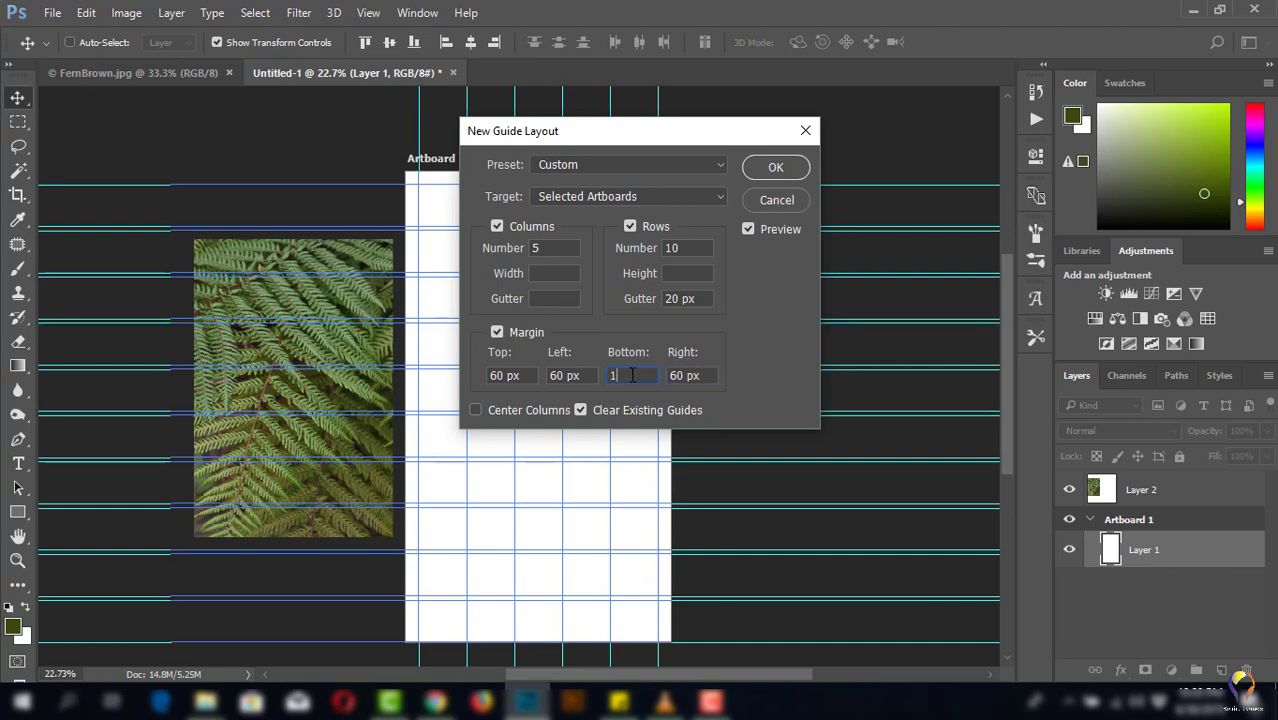
{"action": "type", "text": "135"}
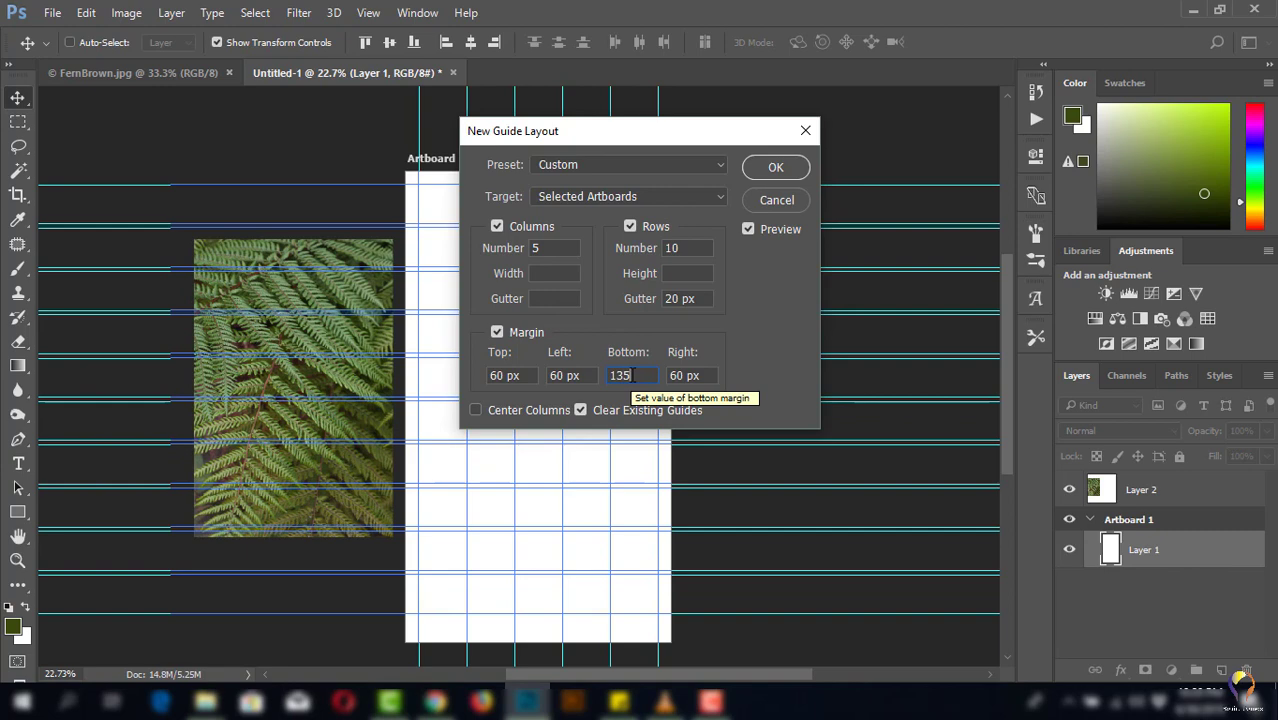
{"action": "type", "text": "px"}
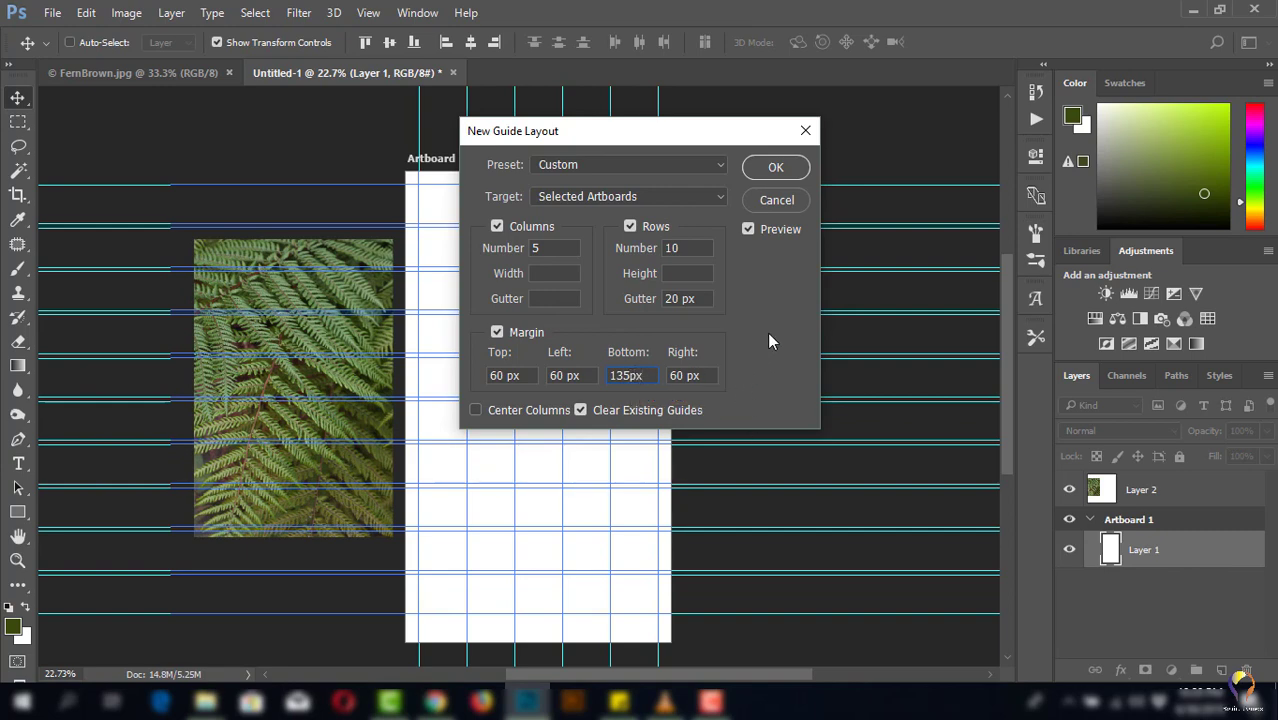
{"action": "left_click", "coordinate": [721, 199]}
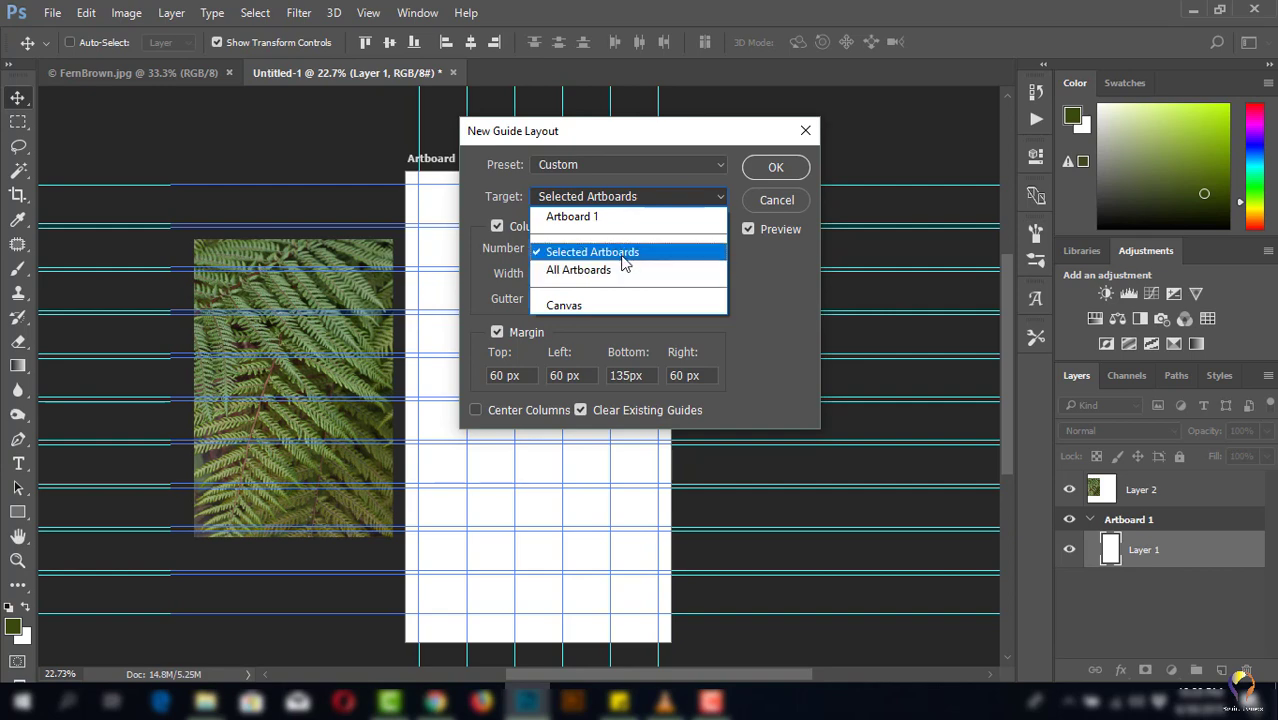
{"action": "left_click", "coordinate": [773, 175]}
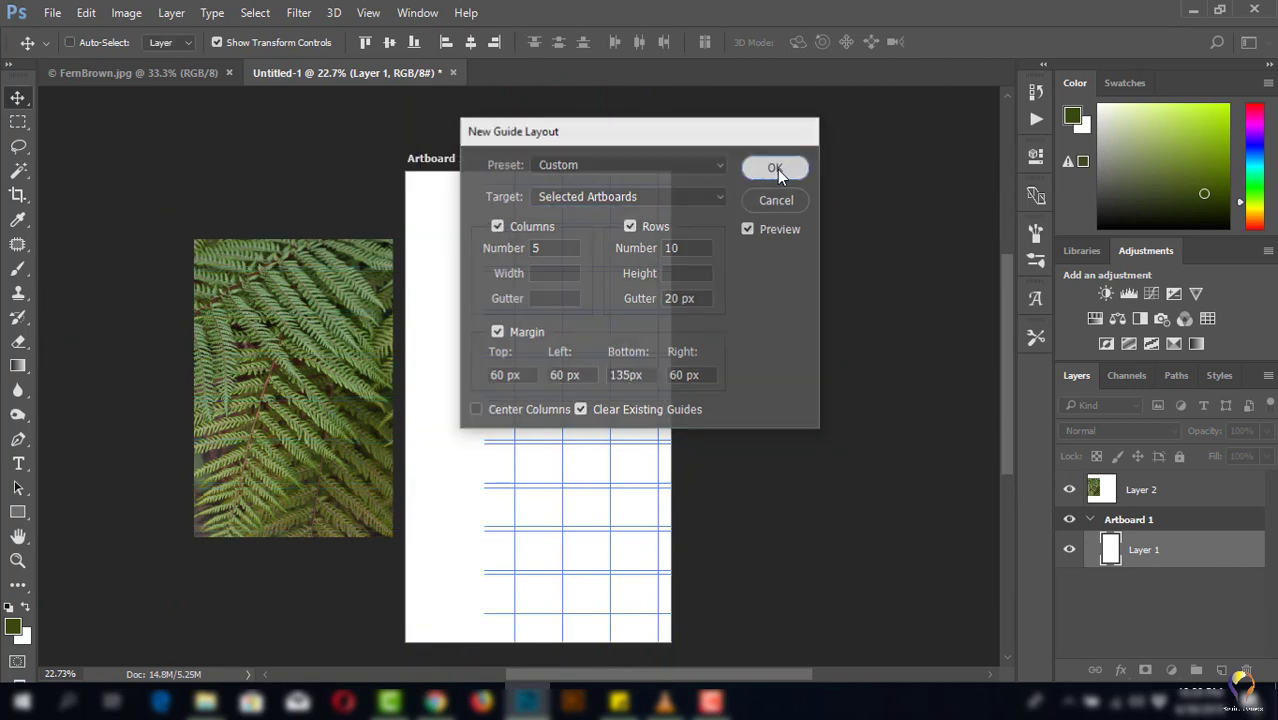
{"action": "left_click", "coordinate": [776, 168]}
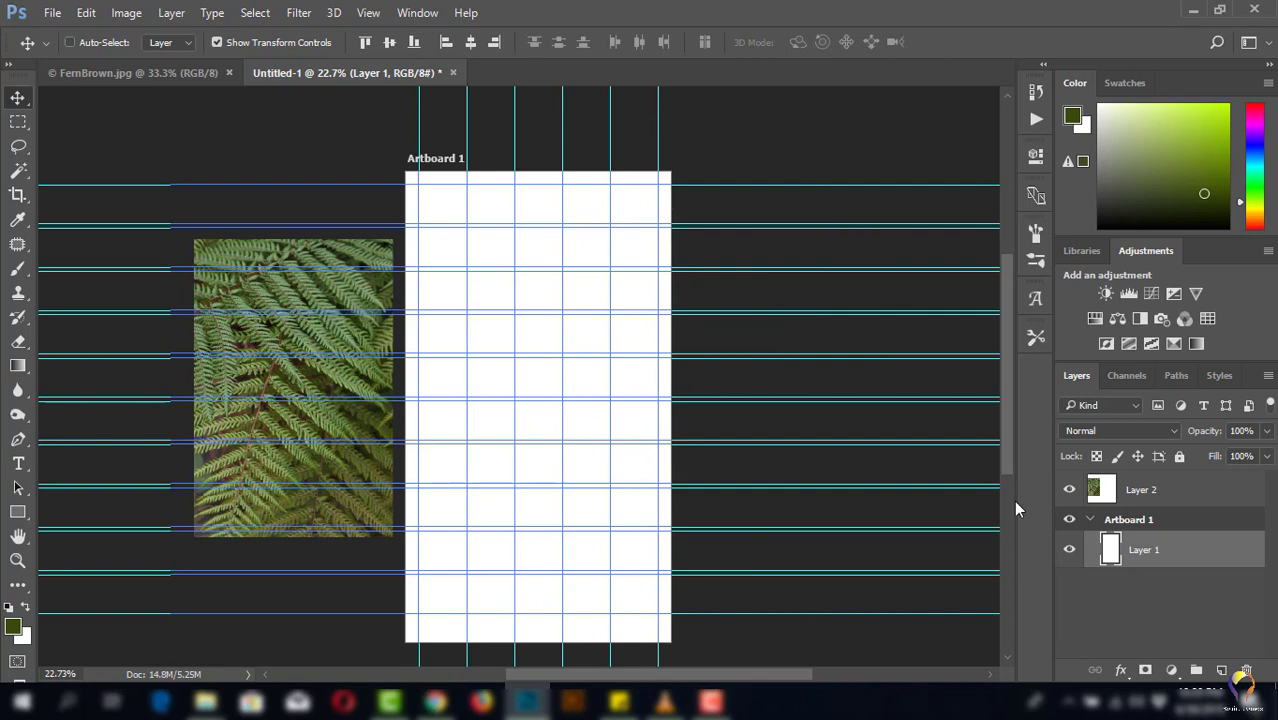
- Select the fern photo layer with the Move tool and drag it onto Artboard 1
{"action": "left_click", "coordinate": [22, 100]}
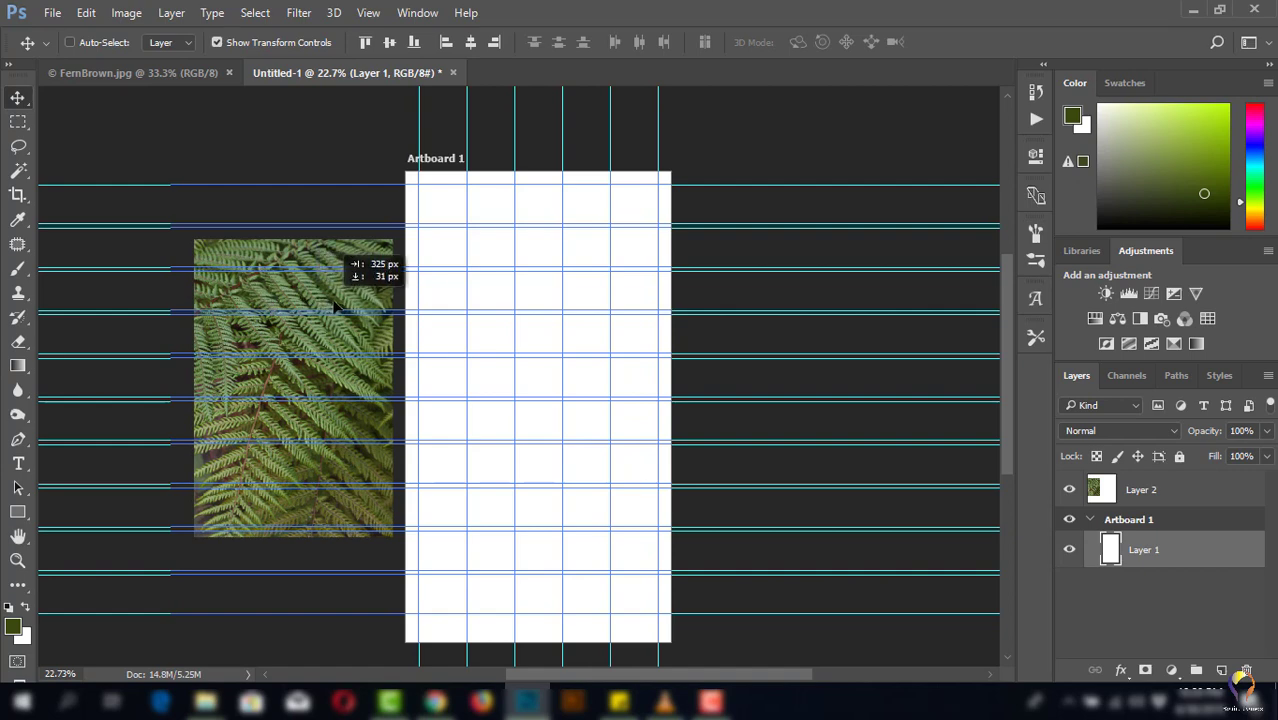
{"action": "left_click_drag", "start_coordinate": [262, 300], "coordinate": [358, 312]}
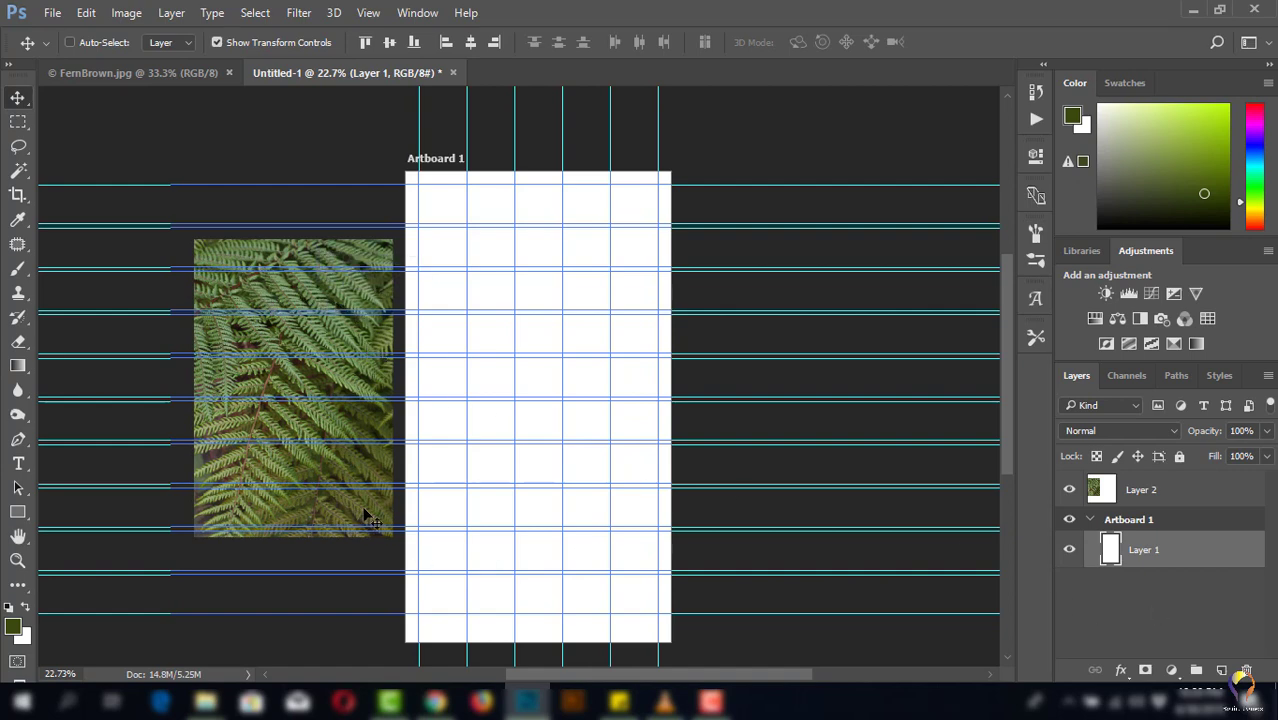
{"action": "left_click_drag", "start_coordinate": [371, 519], "coordinate": [394, 479]}
{"action": "left_click", "coordinate": [1097, 487]}
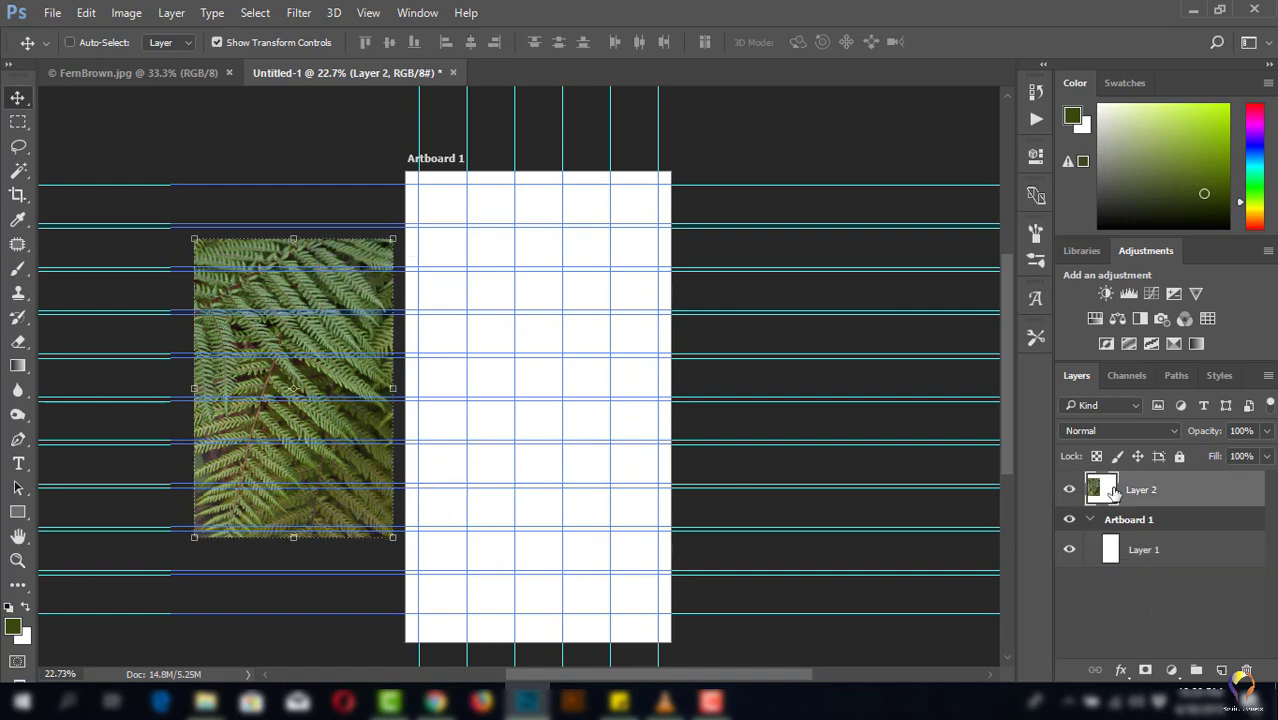
{"action": "mouse_move", "coordinate": [338, 428]}
{"action": "left_mouse_down"}
{"action": "mouse_move", "coordinate": [537, 434]}
{"action": "mouse_move", "coordinate": [571, 440]}
{"action": "mouse_move", "coordinate": [577, 460]}
{"action": "left_mouse_up"}
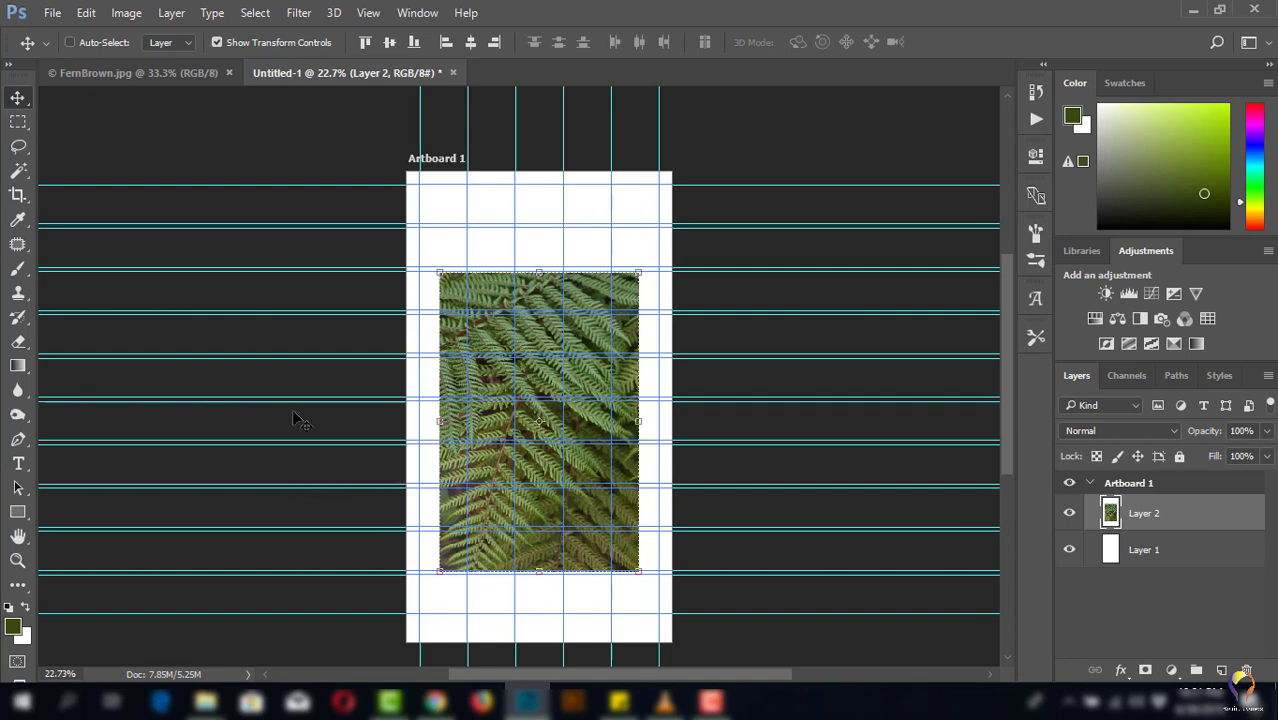
- Centre the fern photo on the artboard with the align buttons and nudge it slightly down
{"action": "scroll", "coordinate": [712, 500], "scroll_direction": "up", "scroll_amount": 1}
{"action": "scroll", "coordinate": [712, 500], "scroll_direction": "up", "scroll_amount": 1}
{"action": "scroll", "coordinate": [705, 491], "scroll_direction": "down", "scroll_amount": 1}
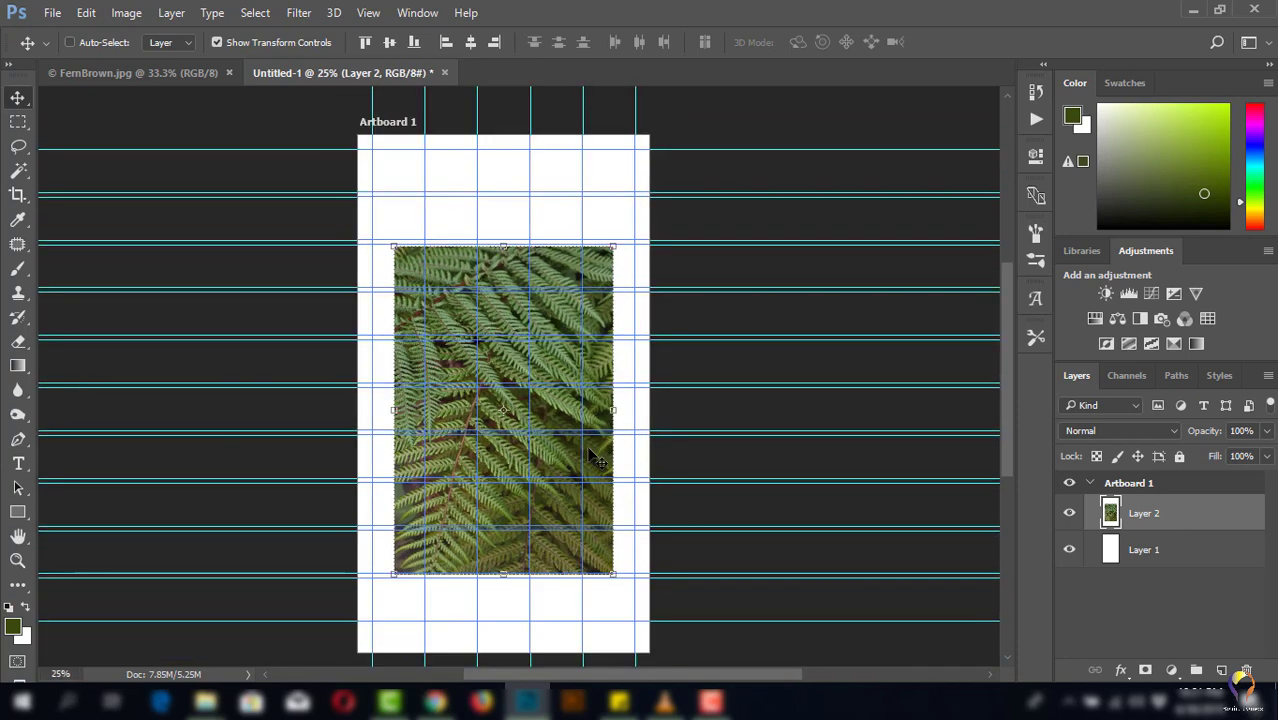
{"action": "left_click", "coordinate": [471, 48]}
{"action": "left_click", "coordinate": [390, 43]}
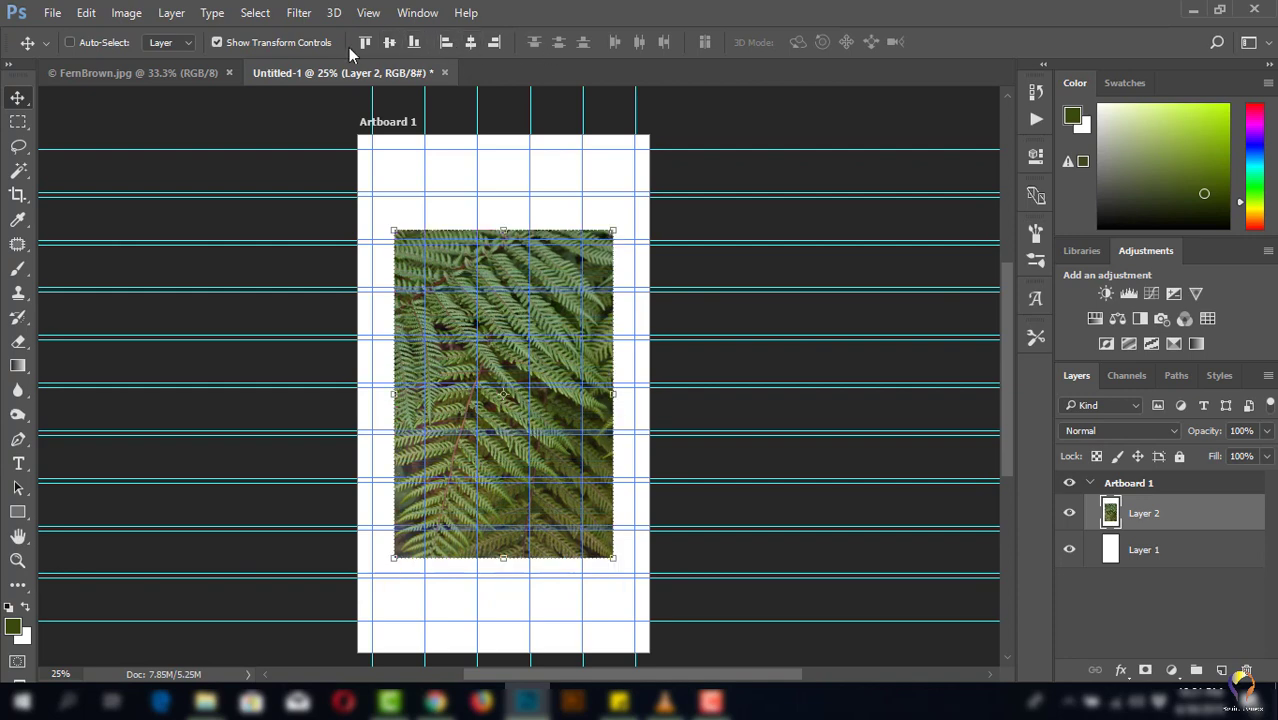
{"action": "left_click", "coordinate": [446, 43]}
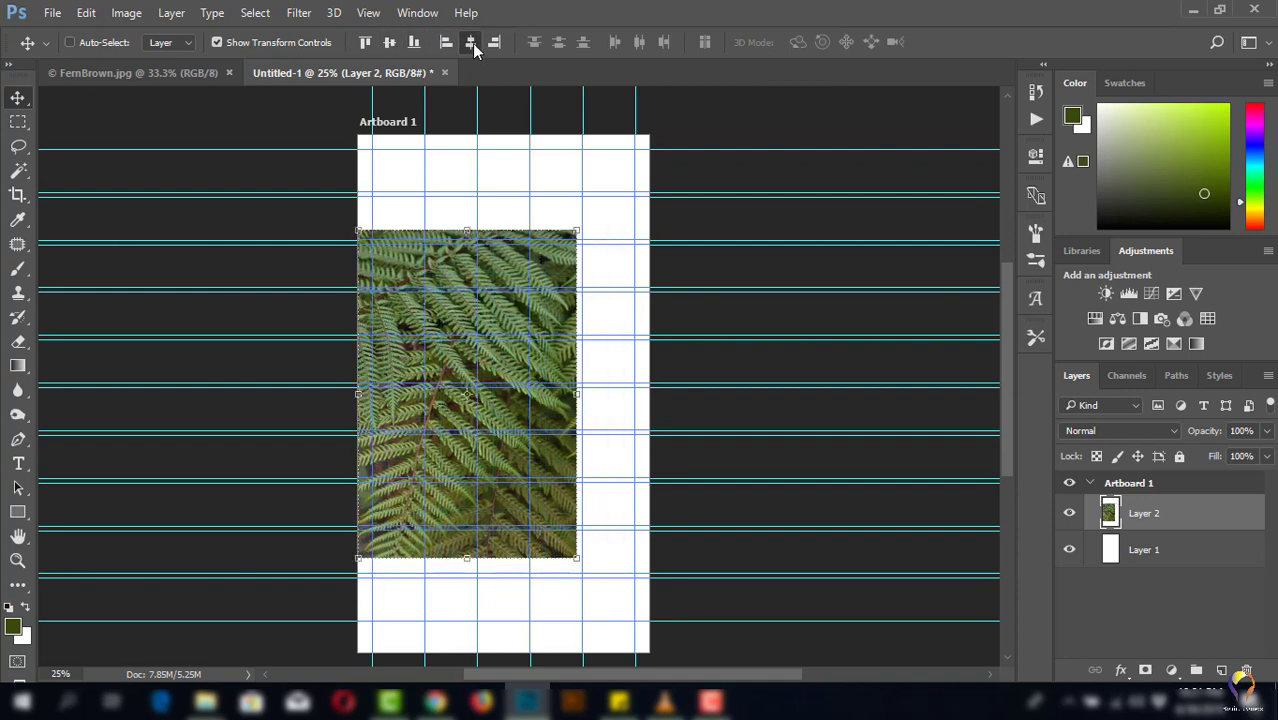
{"action": "left_click", "coordinate": [472, 43]}
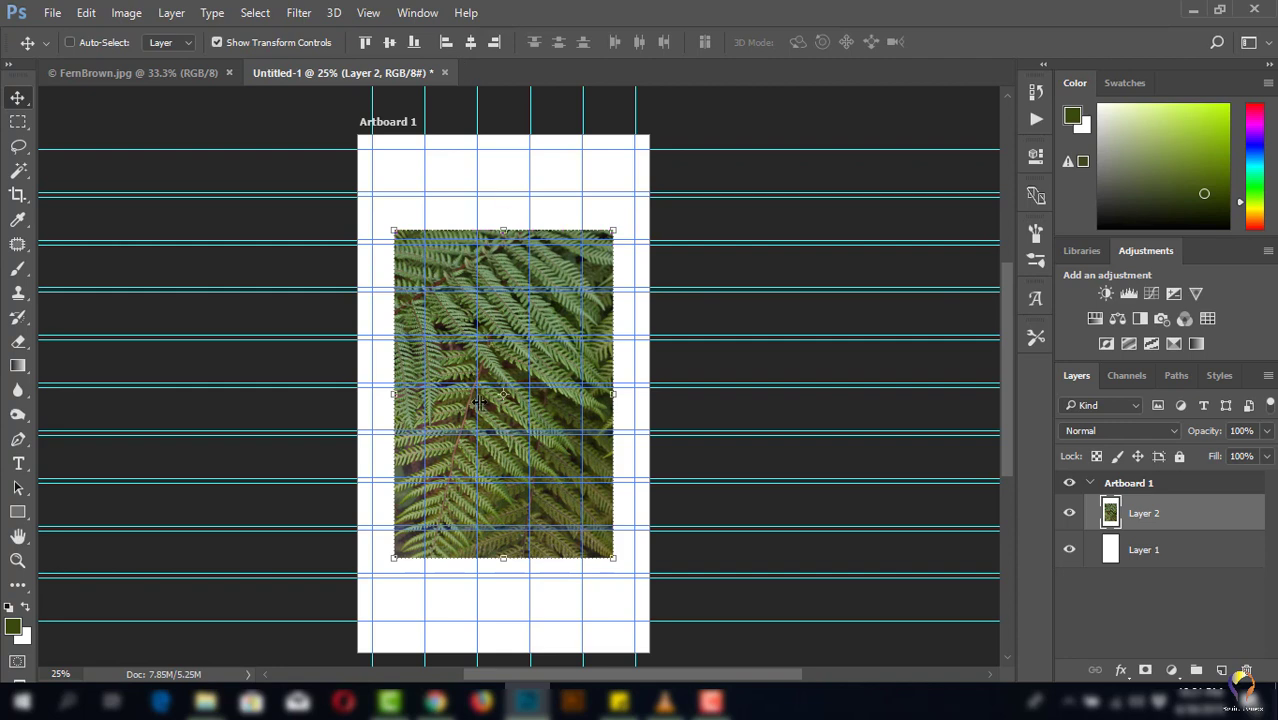
{"action": "left_click_drag", "start_coordinate": [512, 425], "coordinate": [512, 442]}
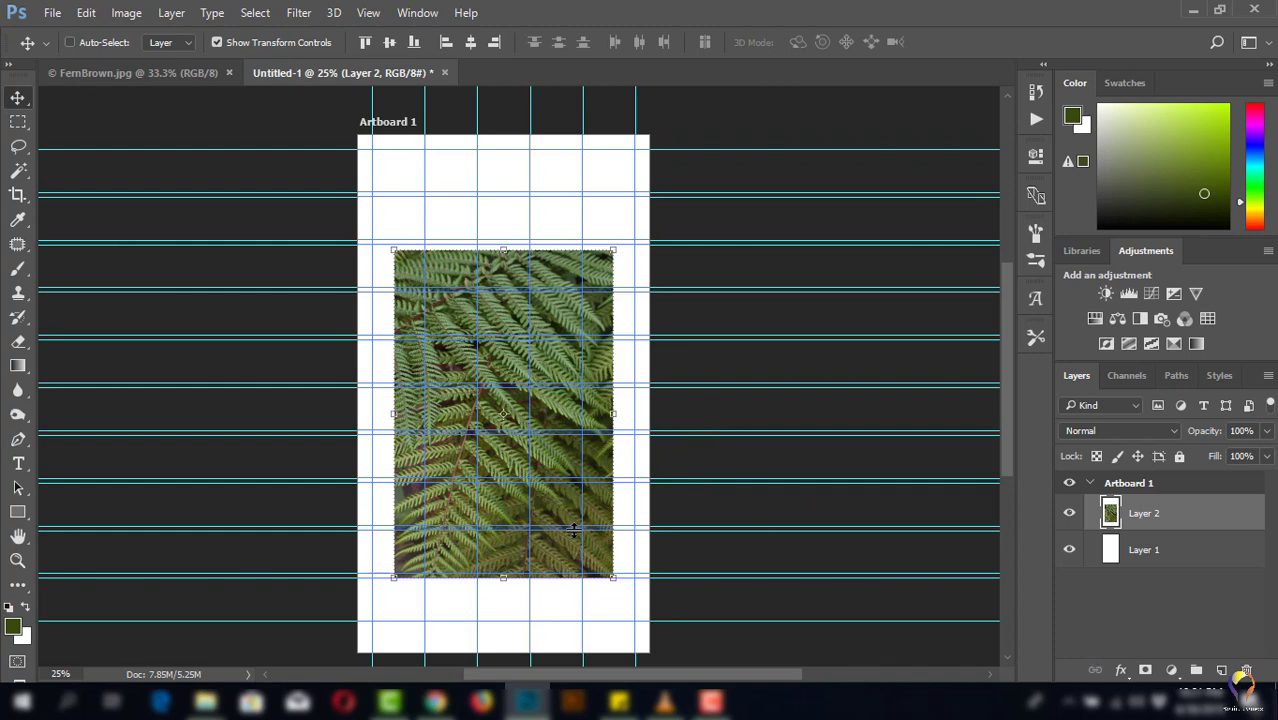
{"action": "scroll", "coordinate": [548, 543], "scroll_direction": "down", "scroll_amount": 2}
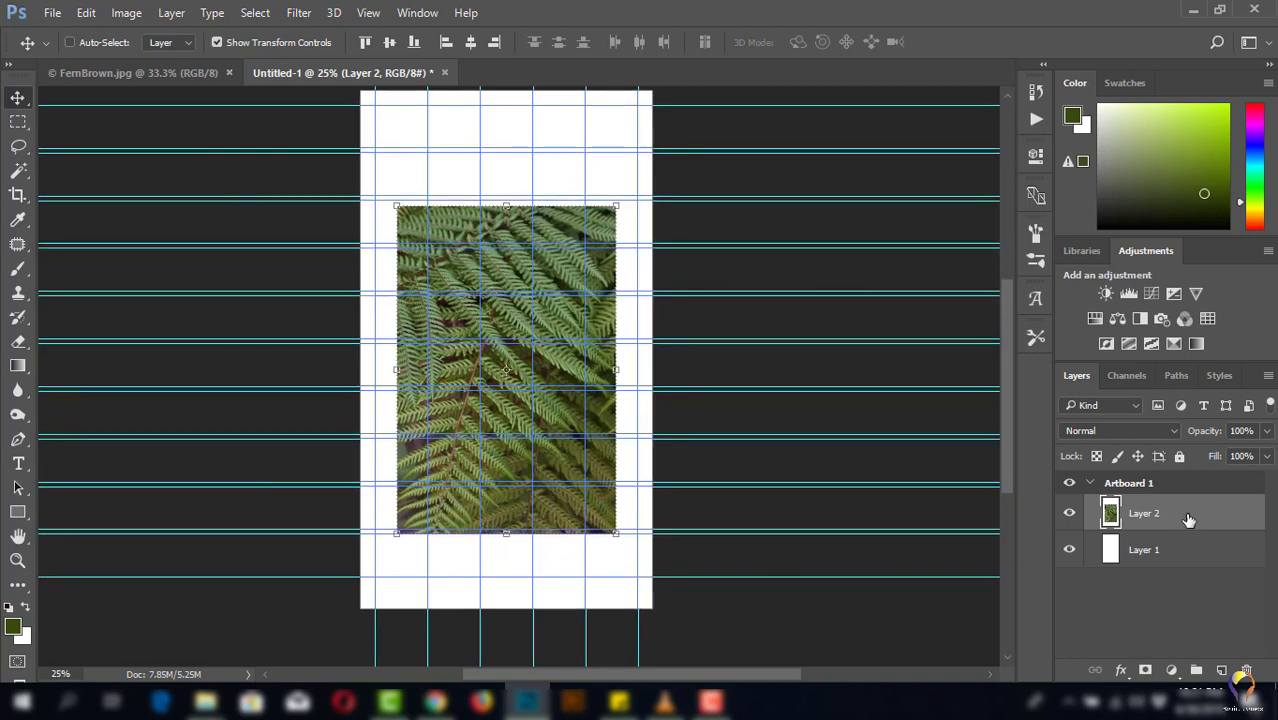
- Choose the Rectangle tool and set the foreground to dark green #27370c sampled from the fern
{"action": "left_click", "coordinate": [18, 513]}
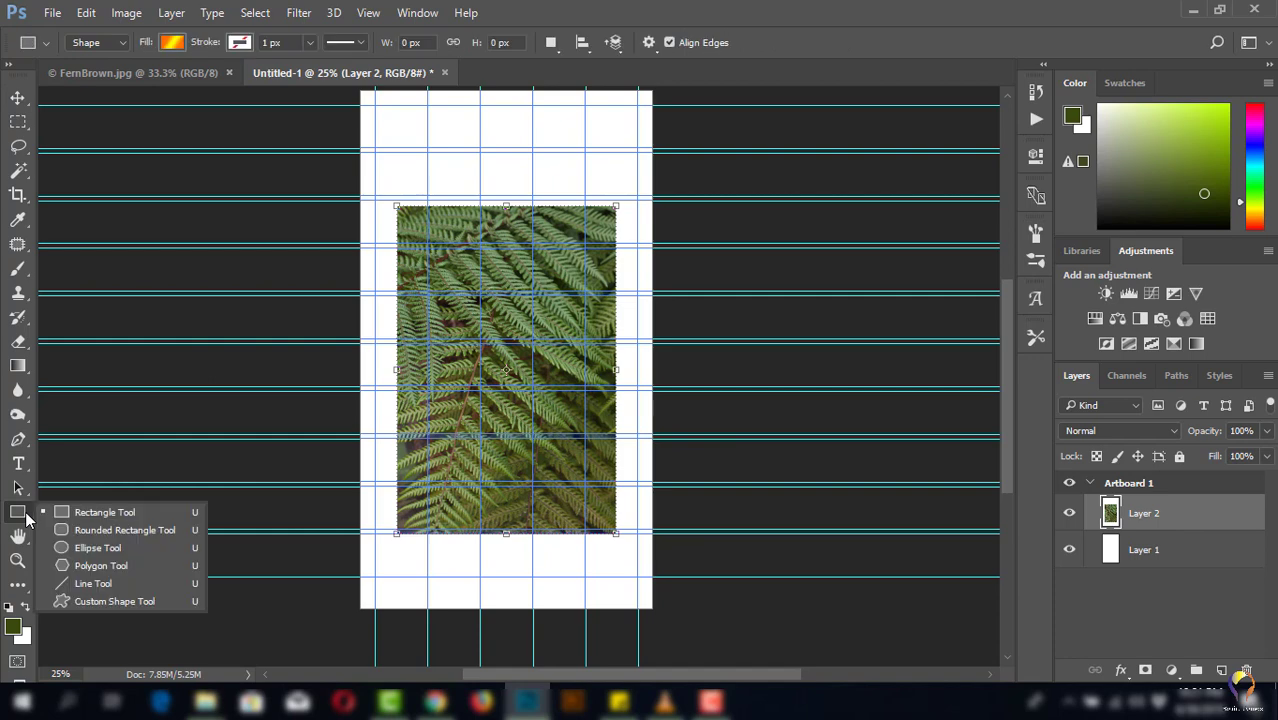
{"action": "left_click", "coordinate": [137, 514]}
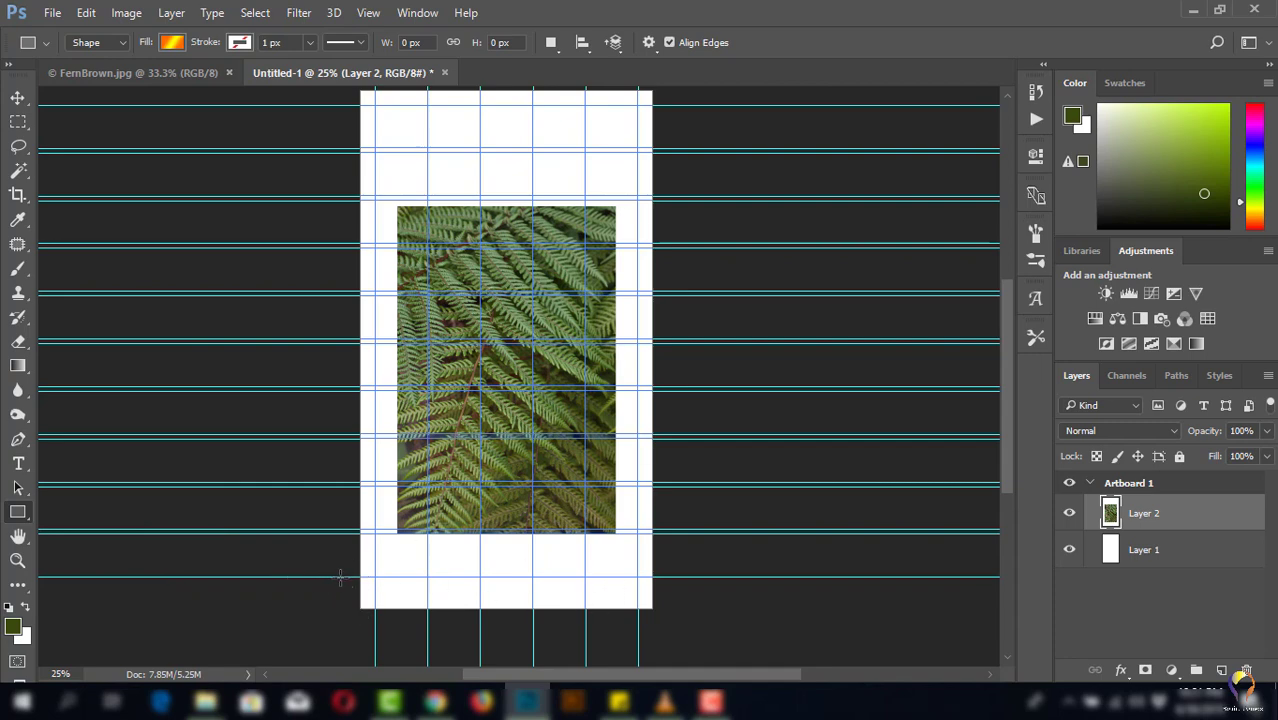
{"action": "key", "text": "i"}
{"action": "left_click", "coordinate": [12, 628]}
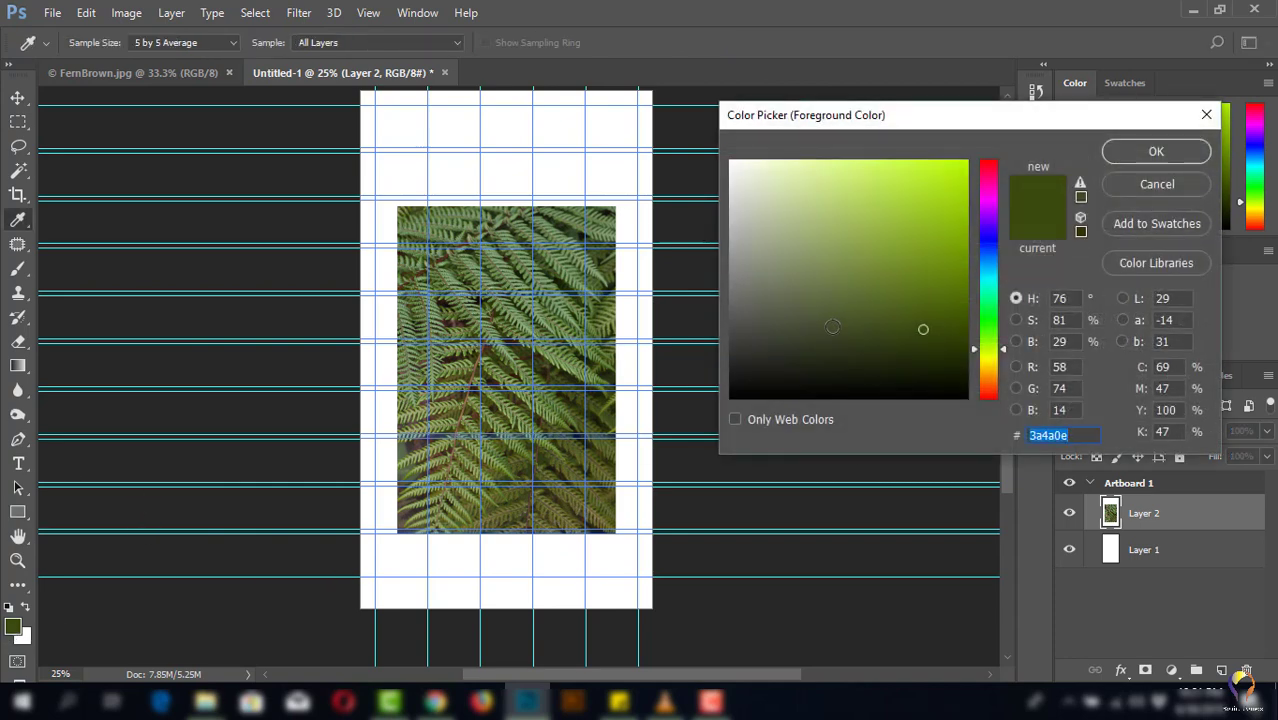
{"action": "left_click", "coordinate": [517, 456]}
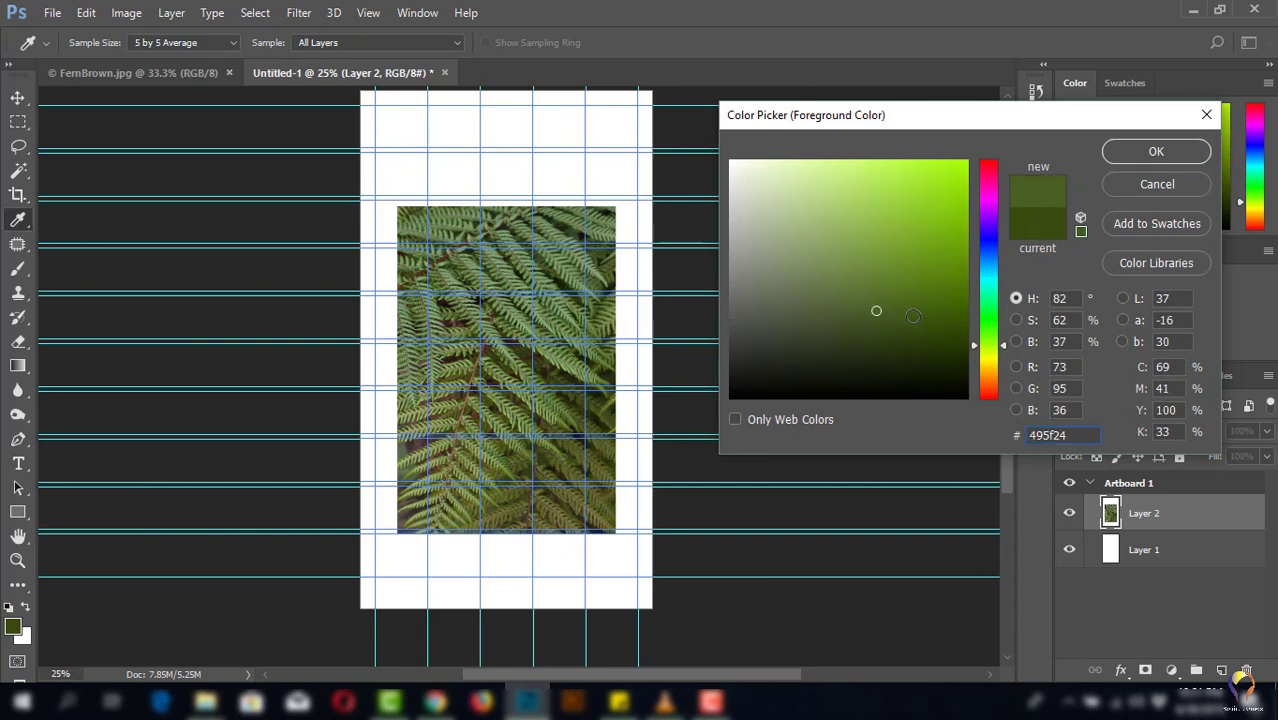
{"action": "mouse_move", "coordinate": [904, 329]}
{"action": "left_mouse_down"}
{"action": "mouse_move", "coordinate": [899, 354]}
{"action": "mouse_move", "coordinate": [914, 347]}
{"action": "left_mouse_up"}
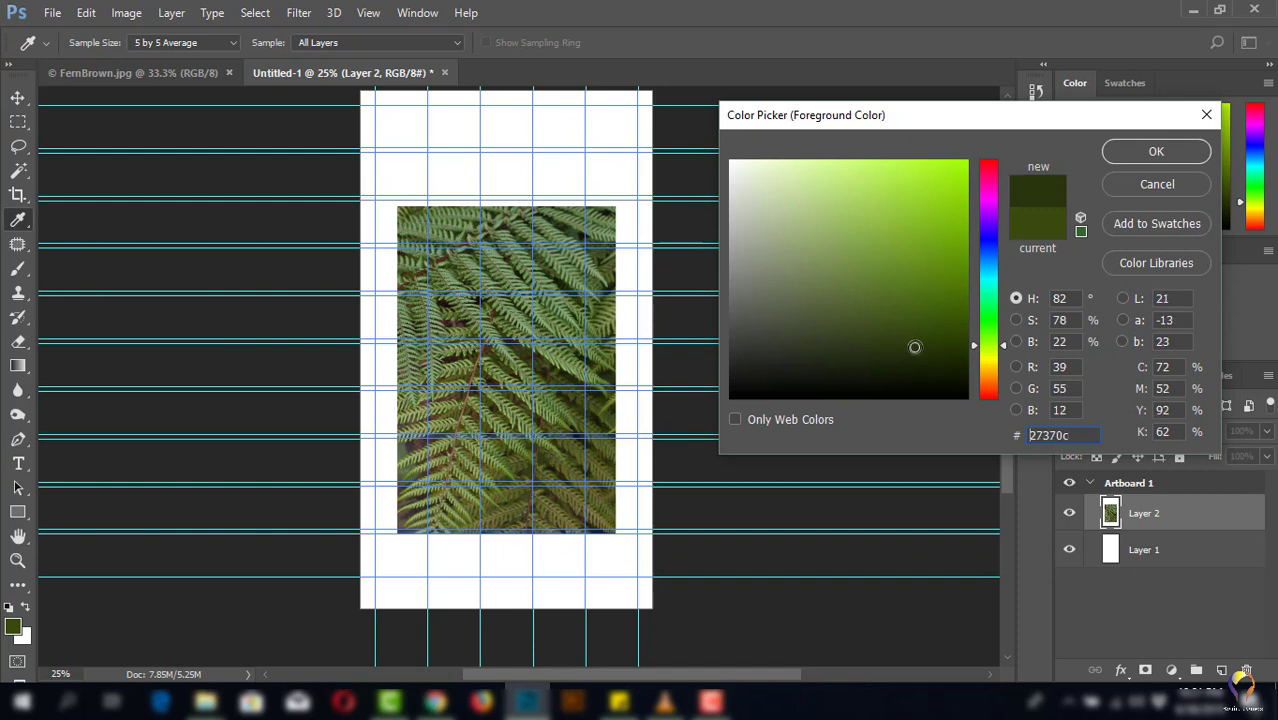
{"action": "left_click", "coordinate": [1155, 152]}
{"action": "key", "text": "u"}
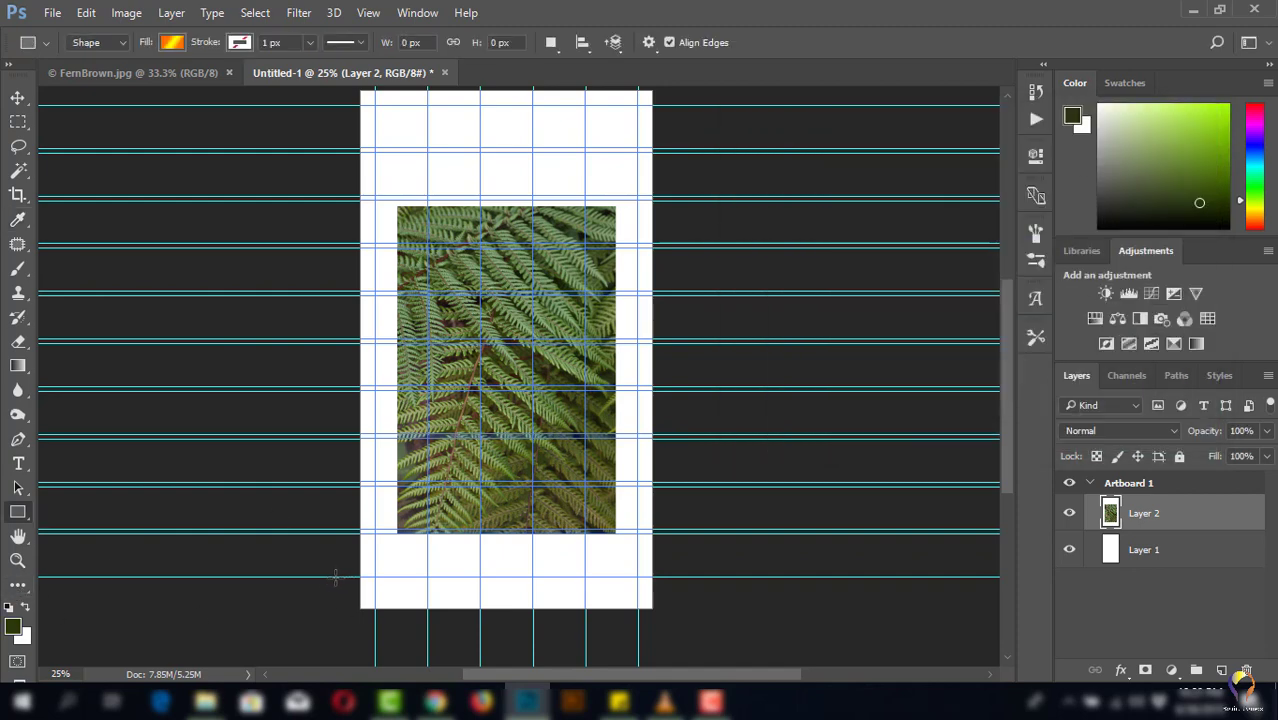
- Draw a solid-filled bar across the artboard bottom, then undo it entirely
{"action": "left_click_drag", "start_coordinate": [331, 577], "coordinate": [634, 603]}
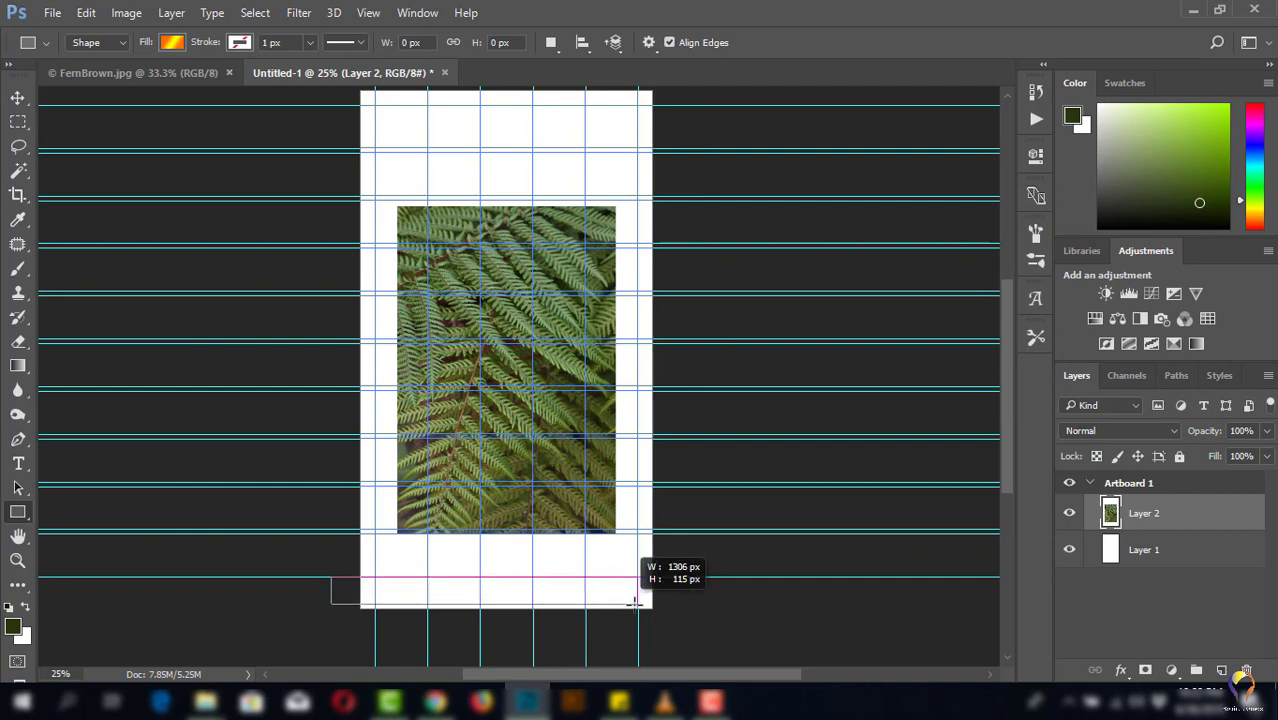
{"action": "left_click_drag", "start_coordinate": [634, 603], "coordinate": [679, 618]}
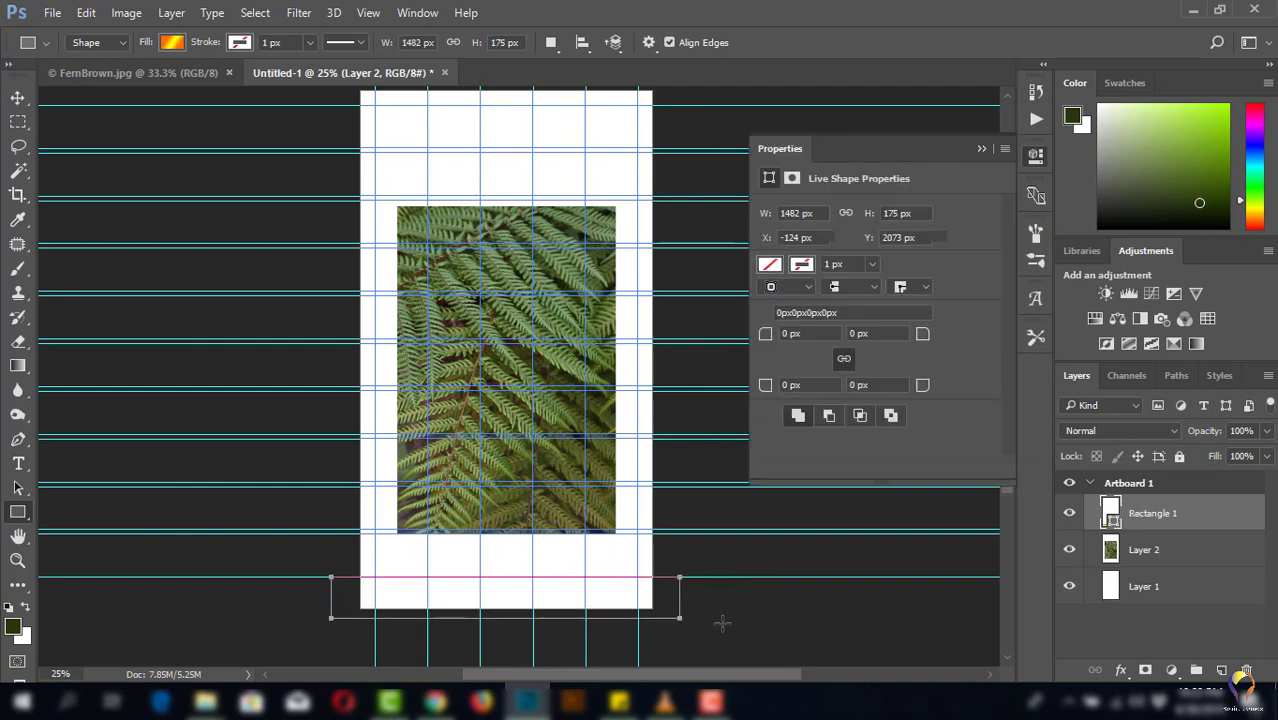
{"action": "left_click", "coordinate": [172, 43]}
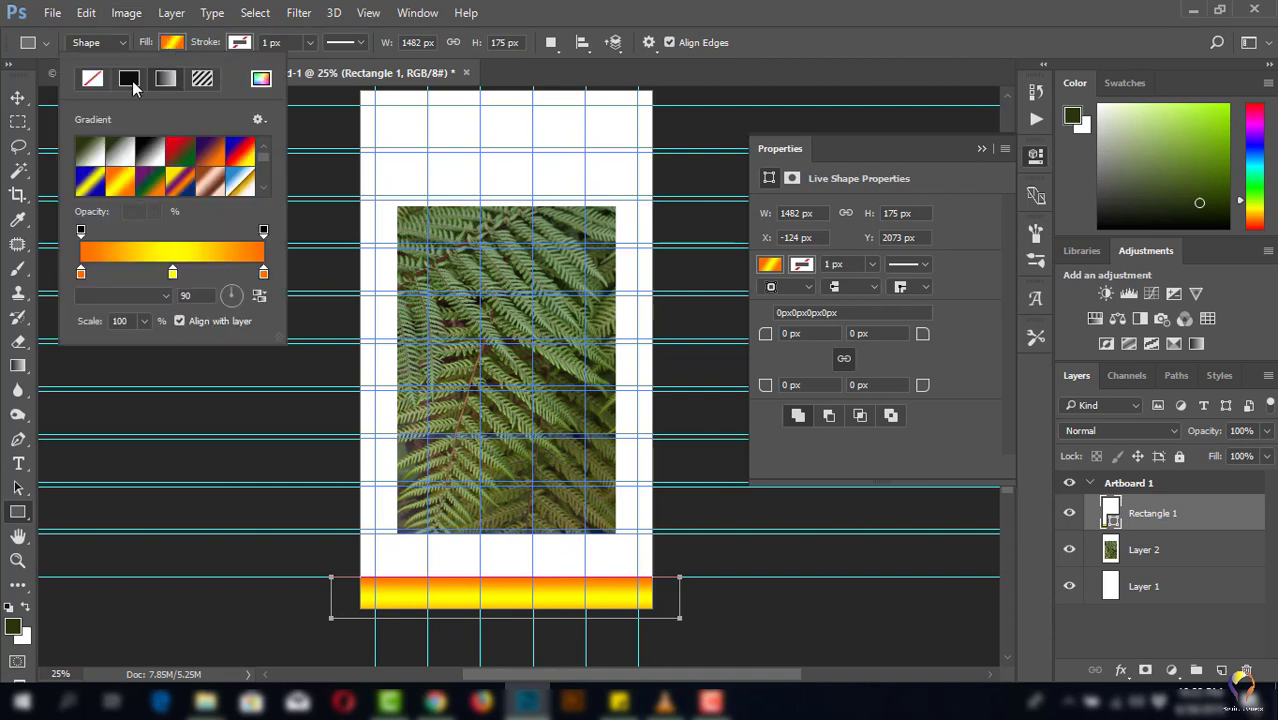
{"action": "left_click", "coordinate": [130, 80]}
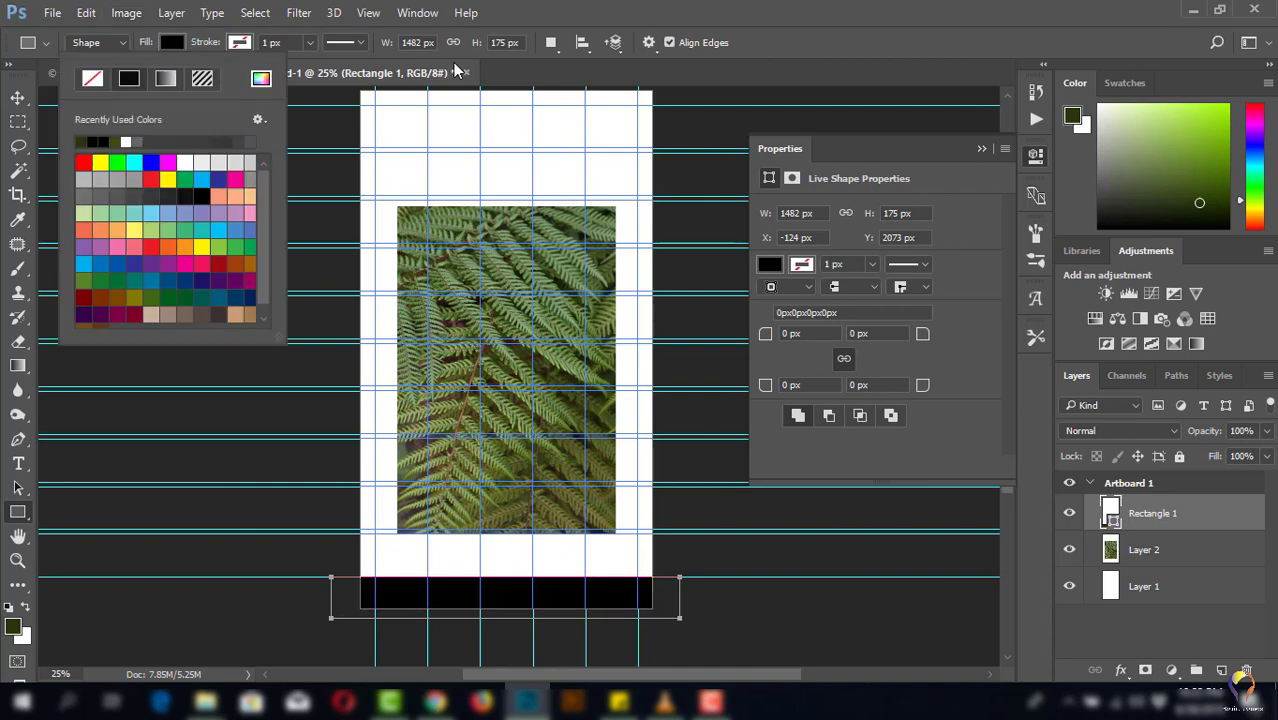
{"action": "left_click", "coordinate": [980, 148]}
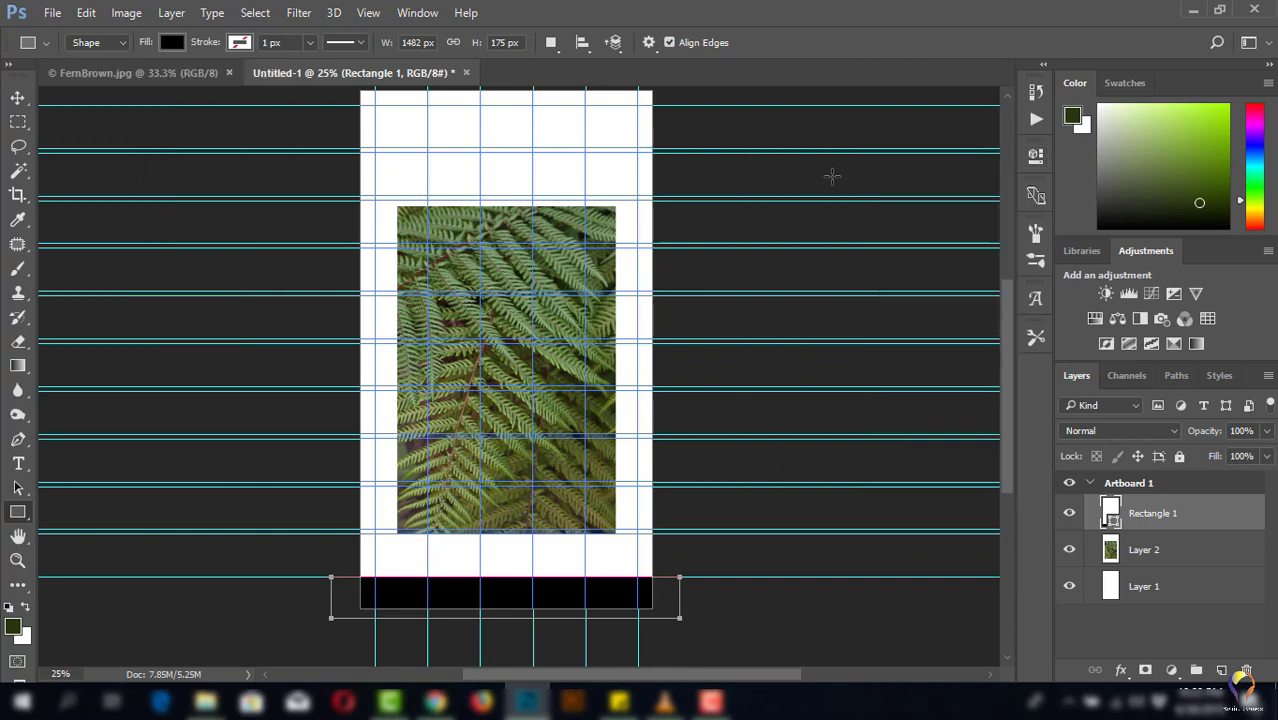
{"action": "key", "text": "ctrl+z"}
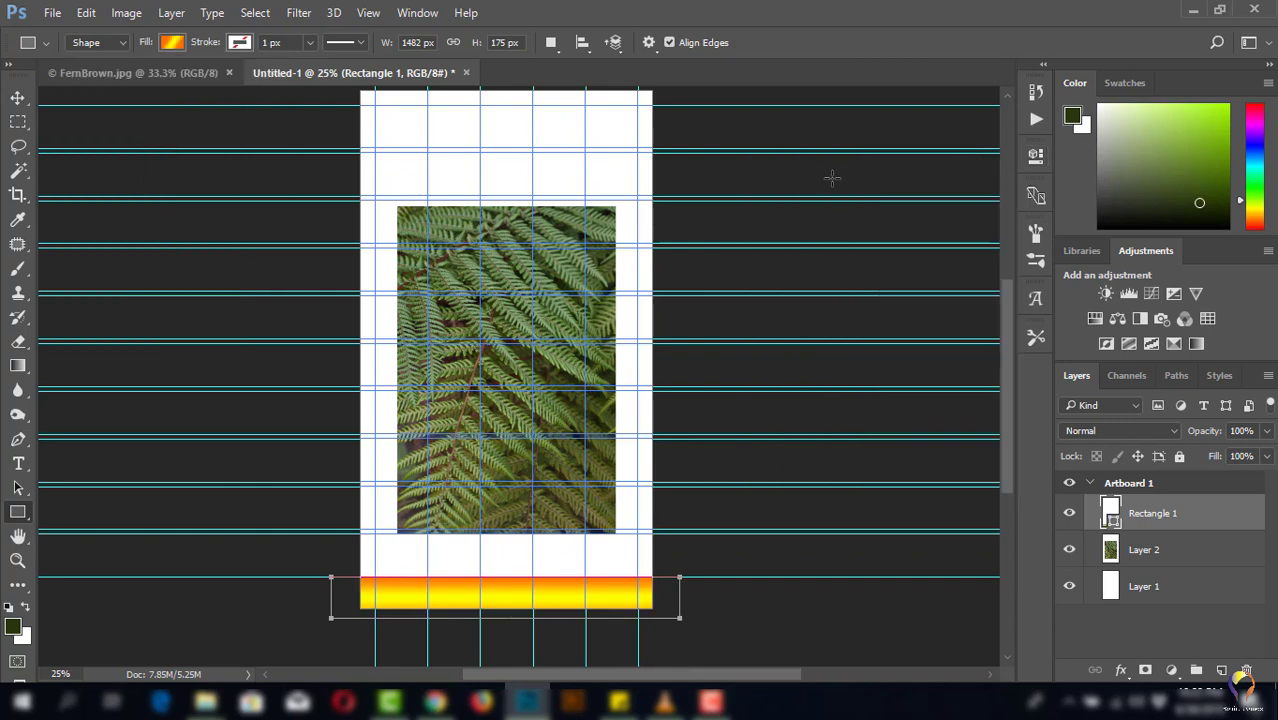
{"action": "key", "text": "ctrl+z"}
{"action": "key", "text": "ctrl+alt+z"}
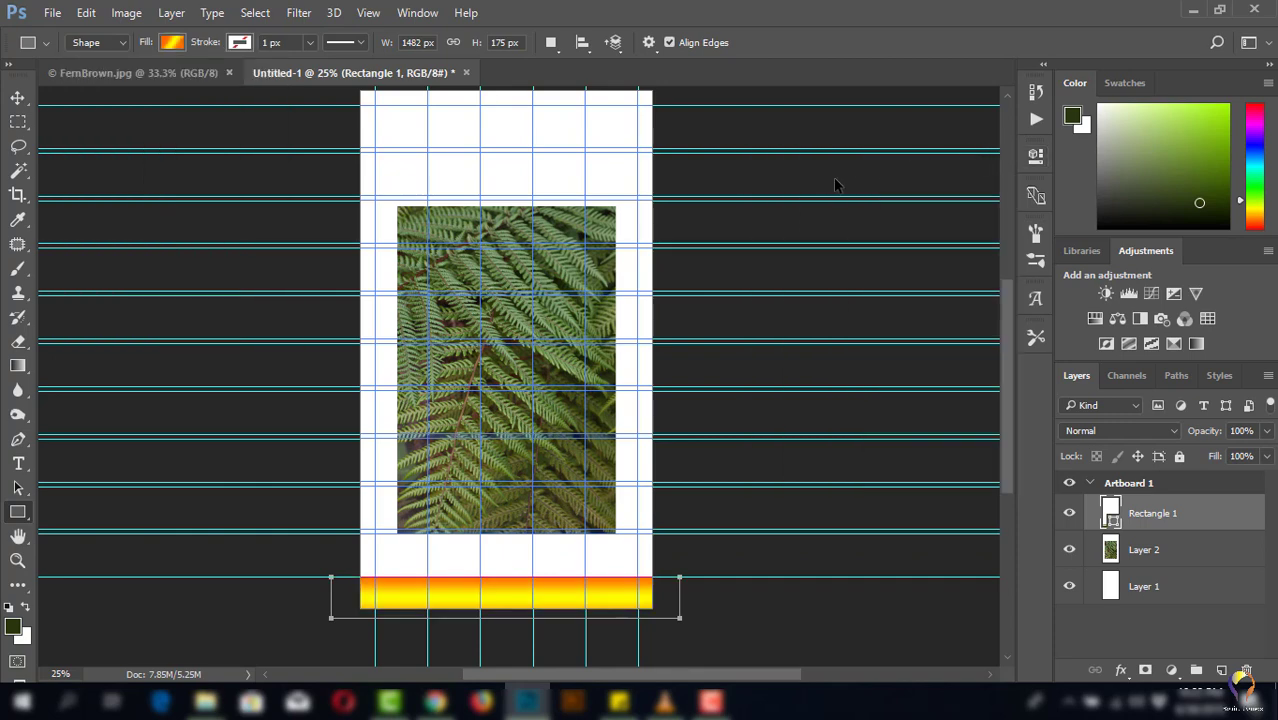
{"action": "key", "text": "ctrl+alt+z"}
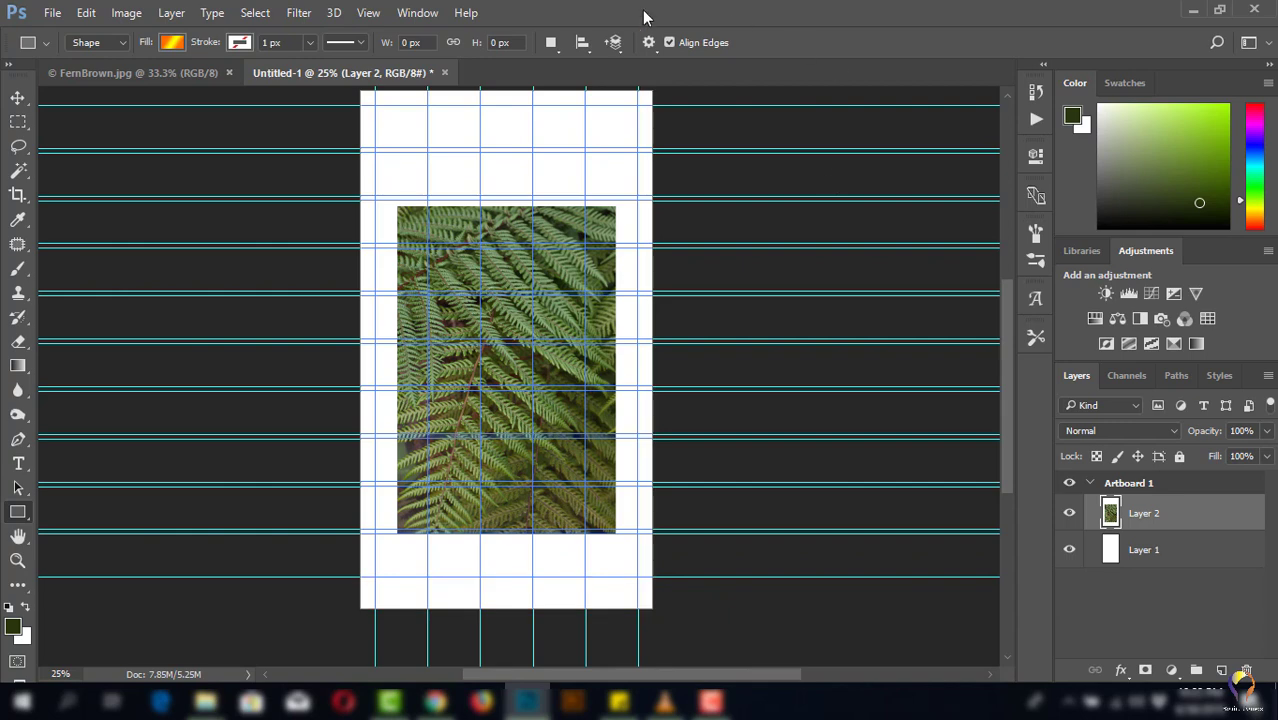
- Set solid fill and redraw the 1546 x 211 px bottom bar in dark green
{"action": "left_click", "coordinate": [172, 42]}
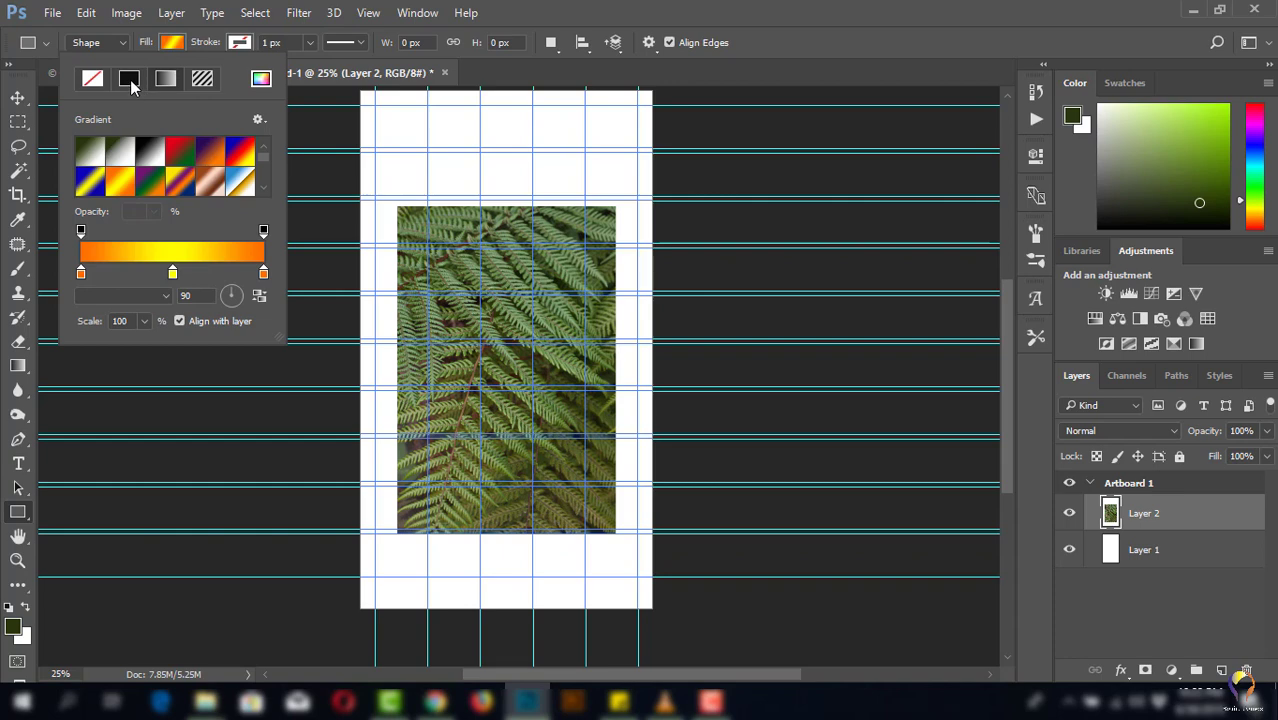
{"action": "left_click", "coordinate": [129, 80]}
{"action": "left_click", "coordinate": [172, 42]}
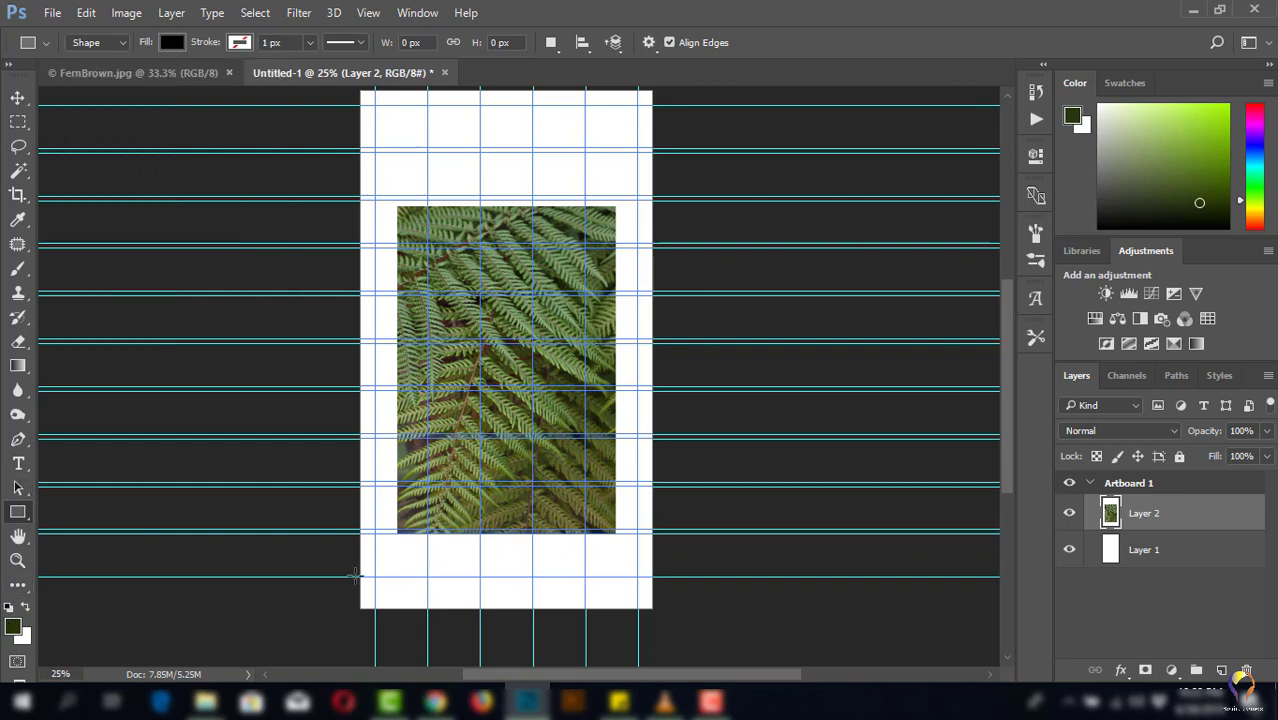
{"action": "left_click_drag", "start_coordinate": [320, 577], "coordinate": [683, 627]}
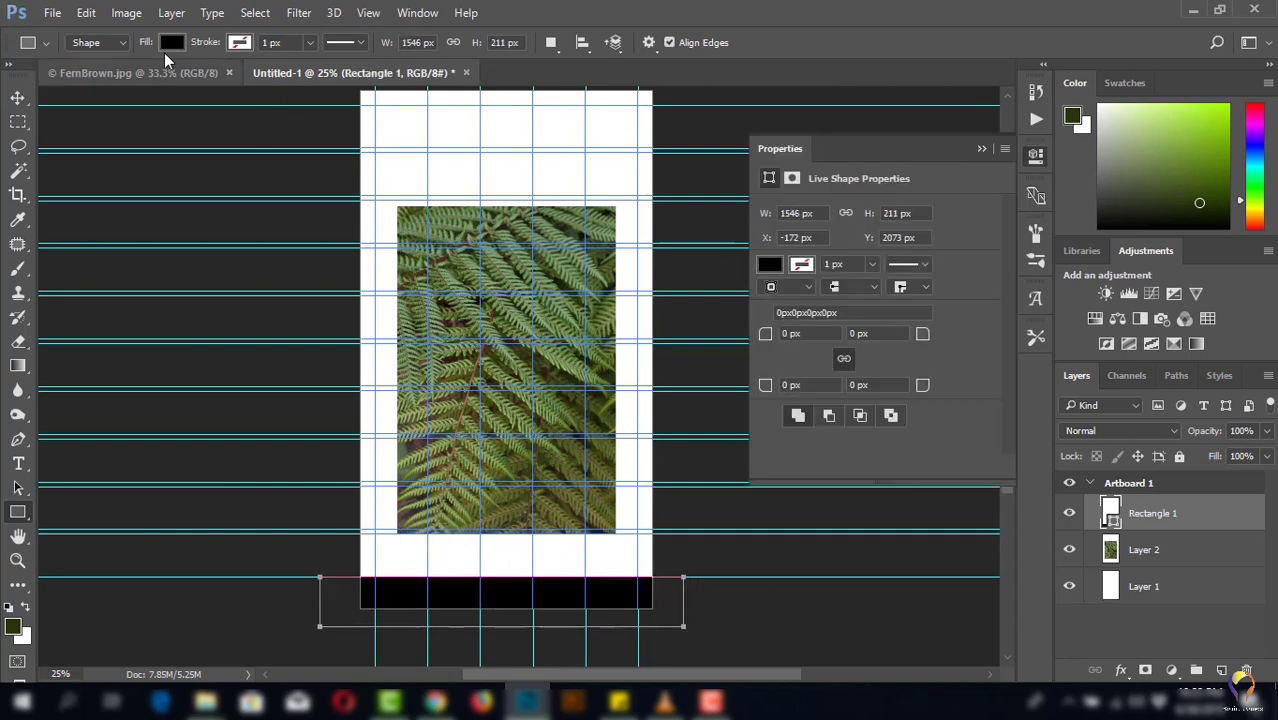
{"action": "left_click", "coordinate": [172, 42]}
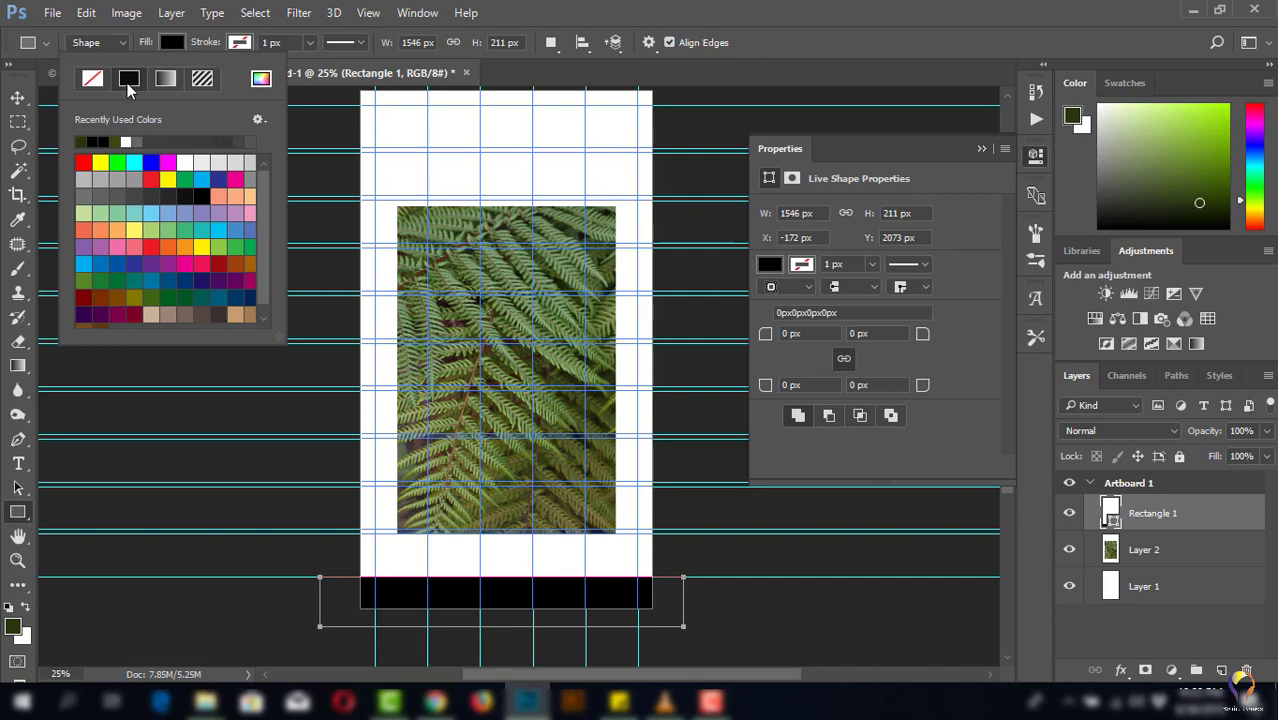
{"action": "left_click", "coordinate": [84, 141]}
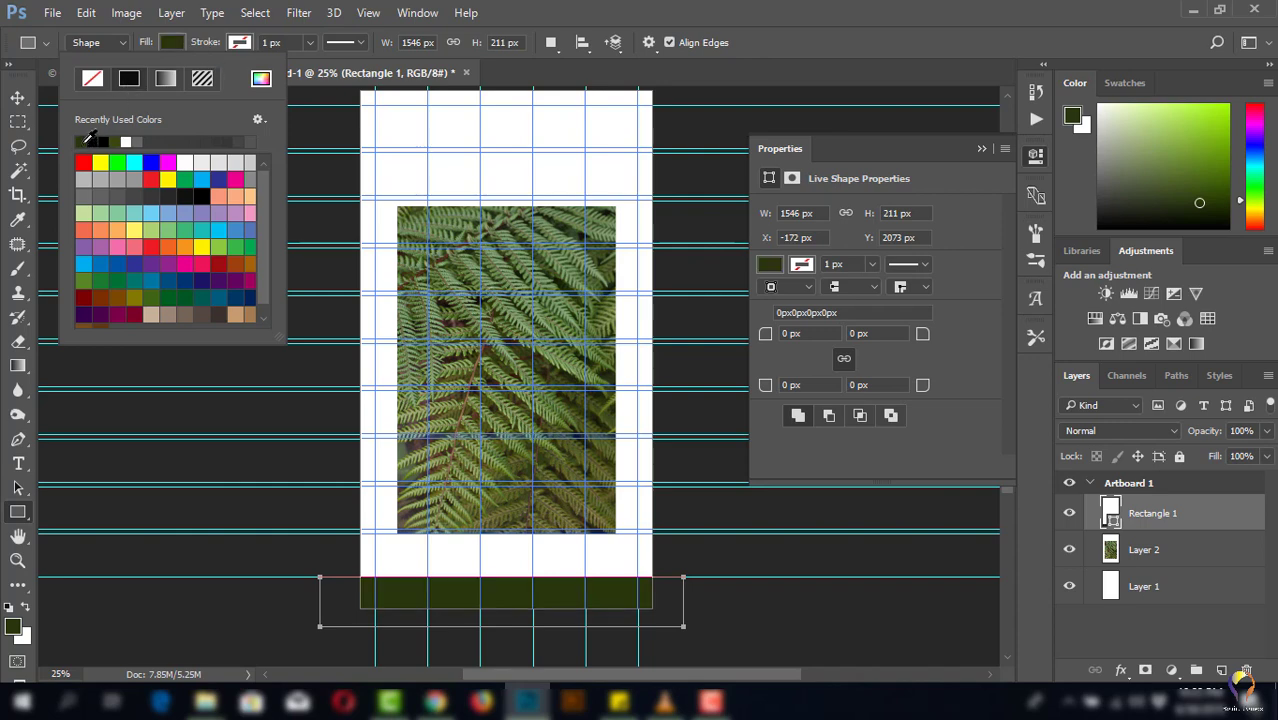
{"action": "left_click", "coordinate": [978, 150]}
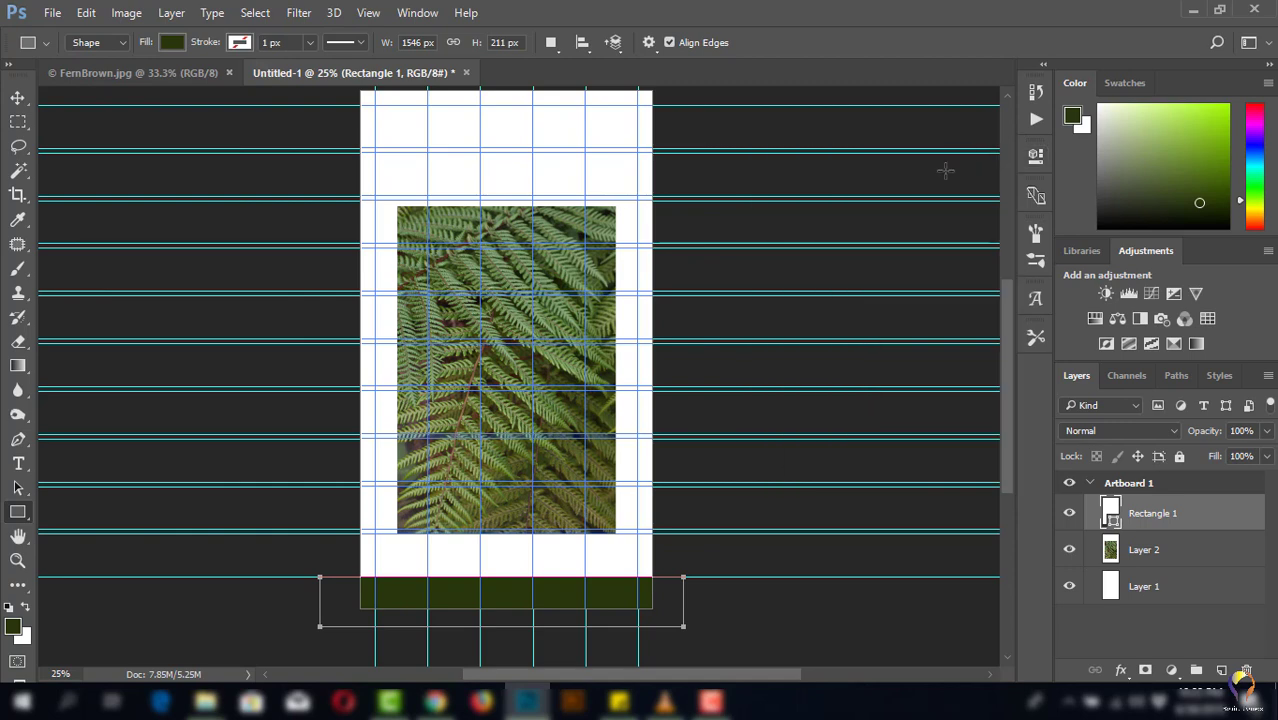
{"action": "scroll", "coordinate": [508, 445], "scroll_direction": "up", "scroll_amount": 2}
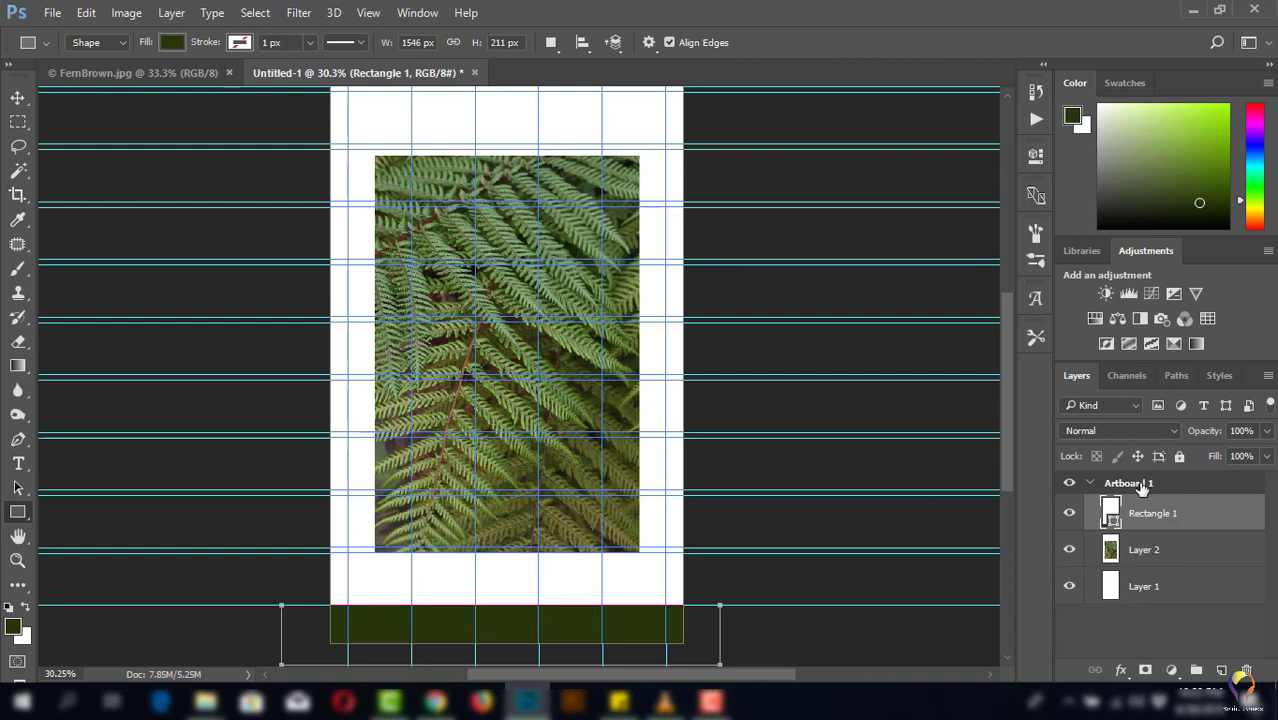
{"action": "scroll", "coordinate": [740, 440], "scroll_direction": "down", "scroll_amount": 3}
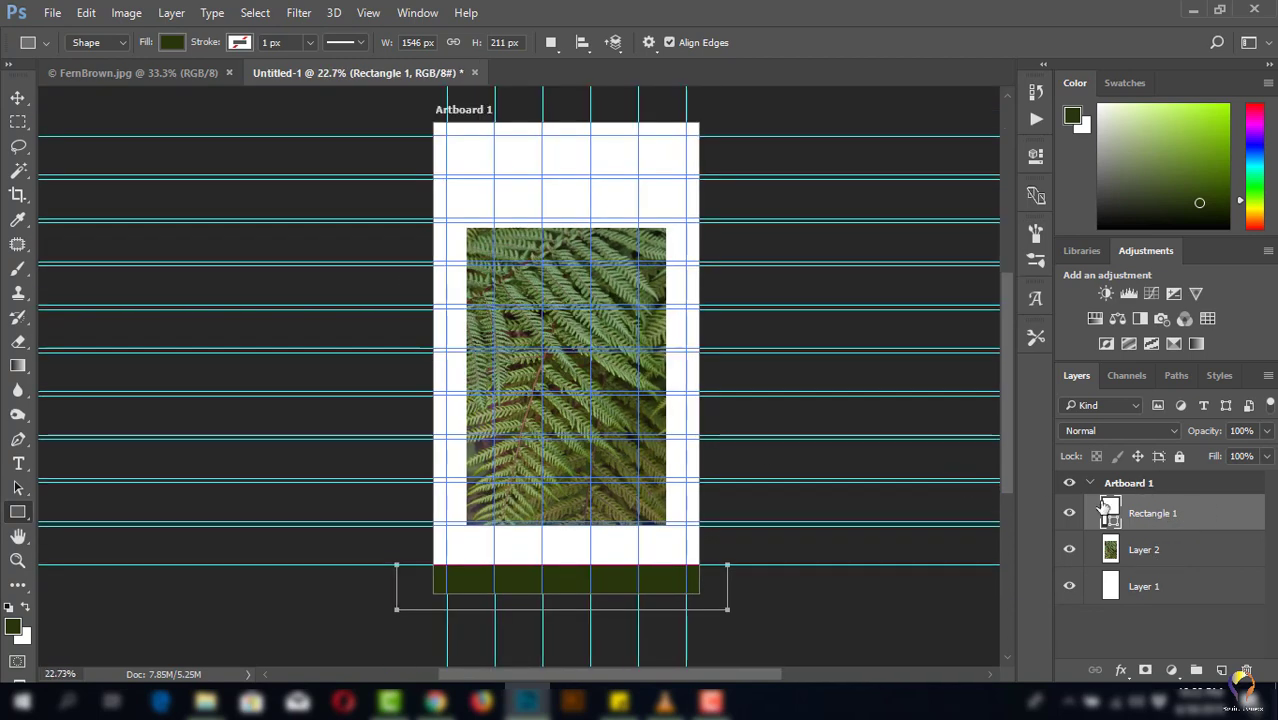
- In the Layers panel, rename Artboard 1 to 'Screen 01' and Layer 2 to 'Fern Photo 01'
{"action": "double_click", "coordinate": [1133, 484]}
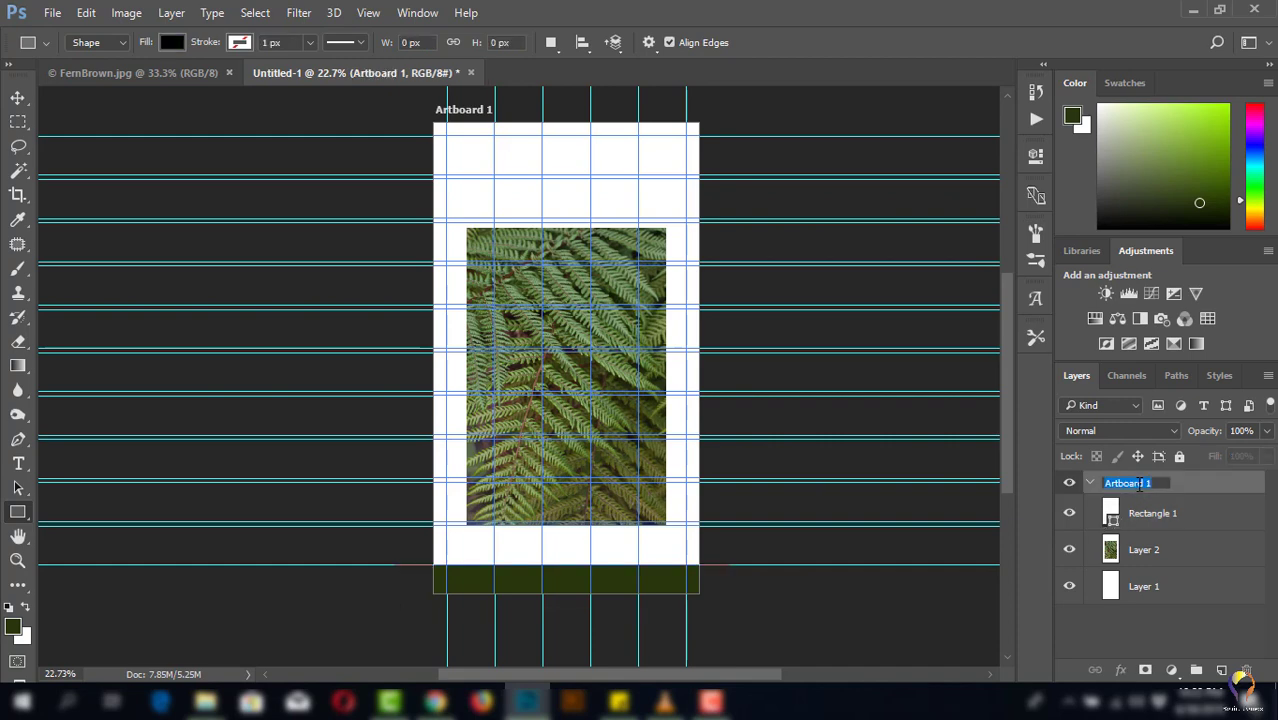
{"action": "type", "text": "Screen 01"}
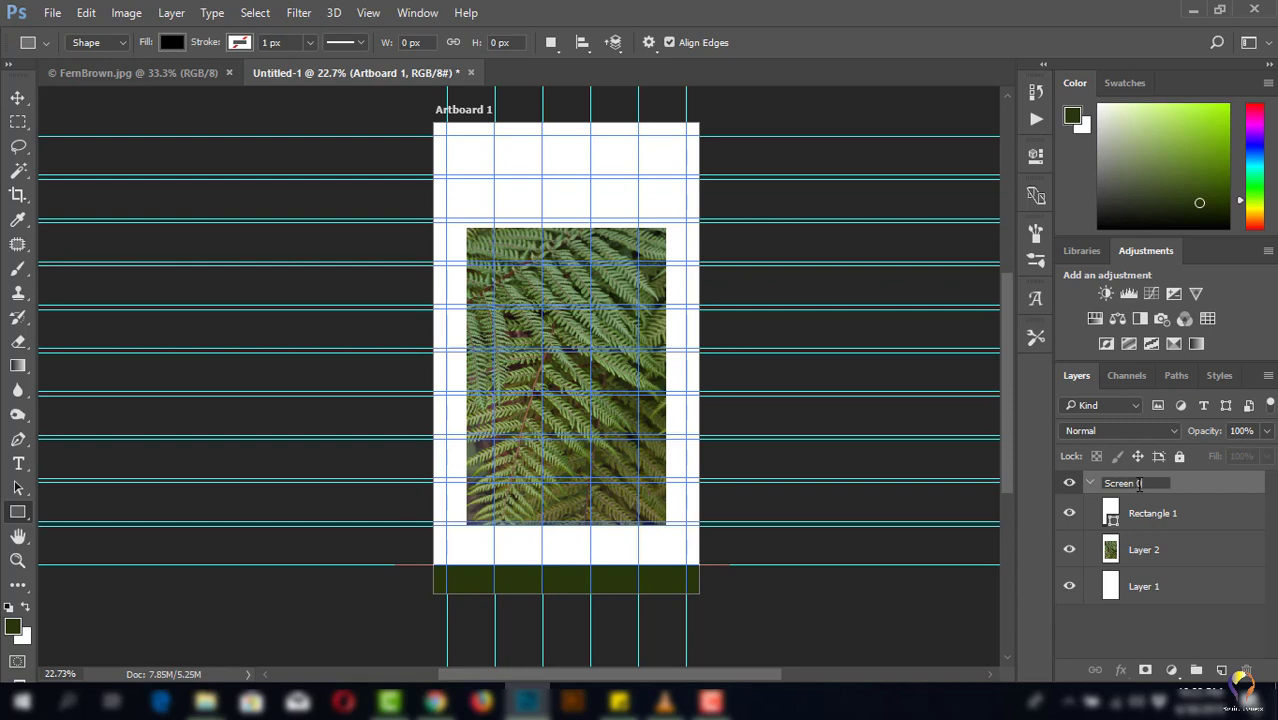
{"action": "left_click", "coordinate": [1155, 555]}
{"action": "double_click", "coordinate": [1157, 552]}
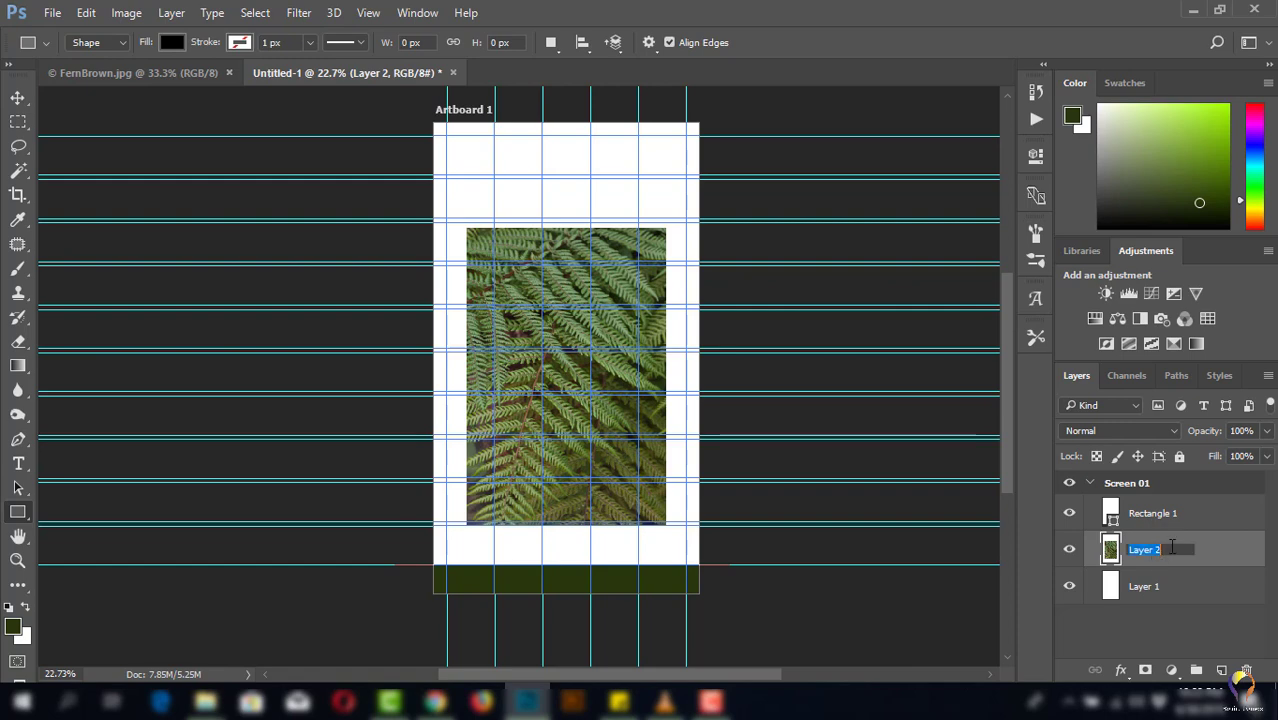
{"action": "type", "text": "Fern P"}
{"action": "type", "text": "hoto 01"}
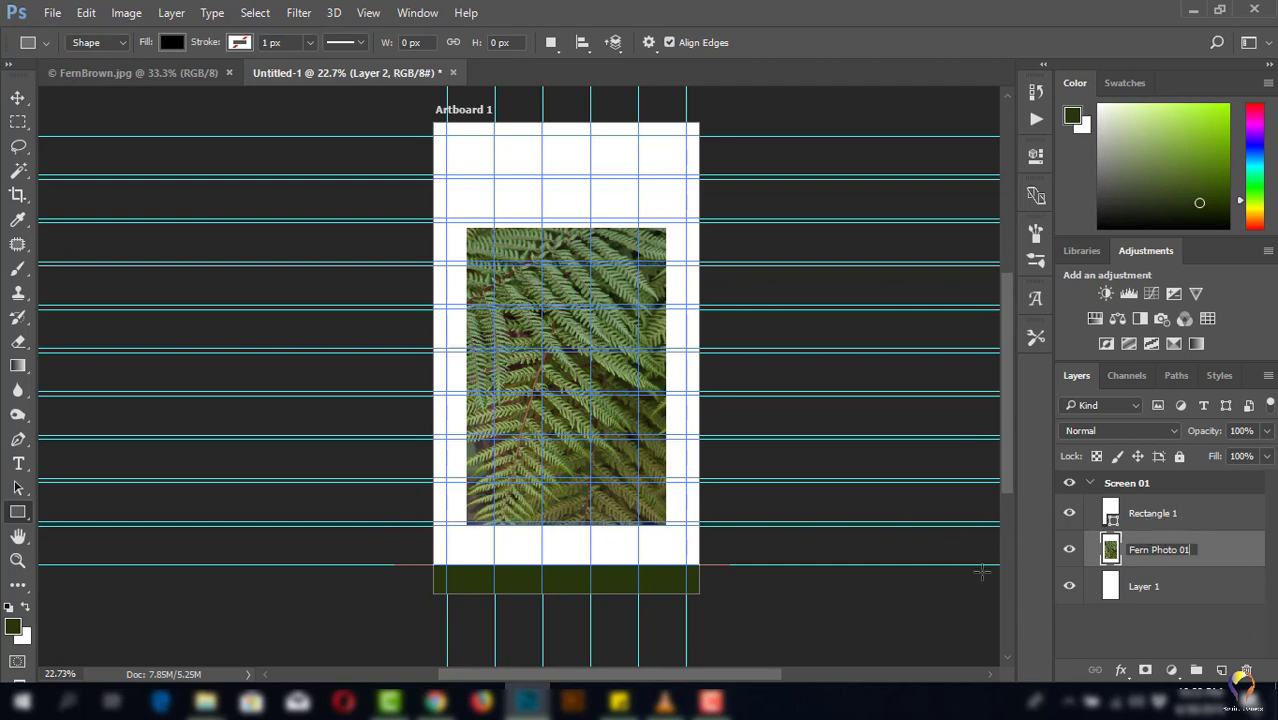
{"action": "left_click", "coordinate": [1170, 516]}
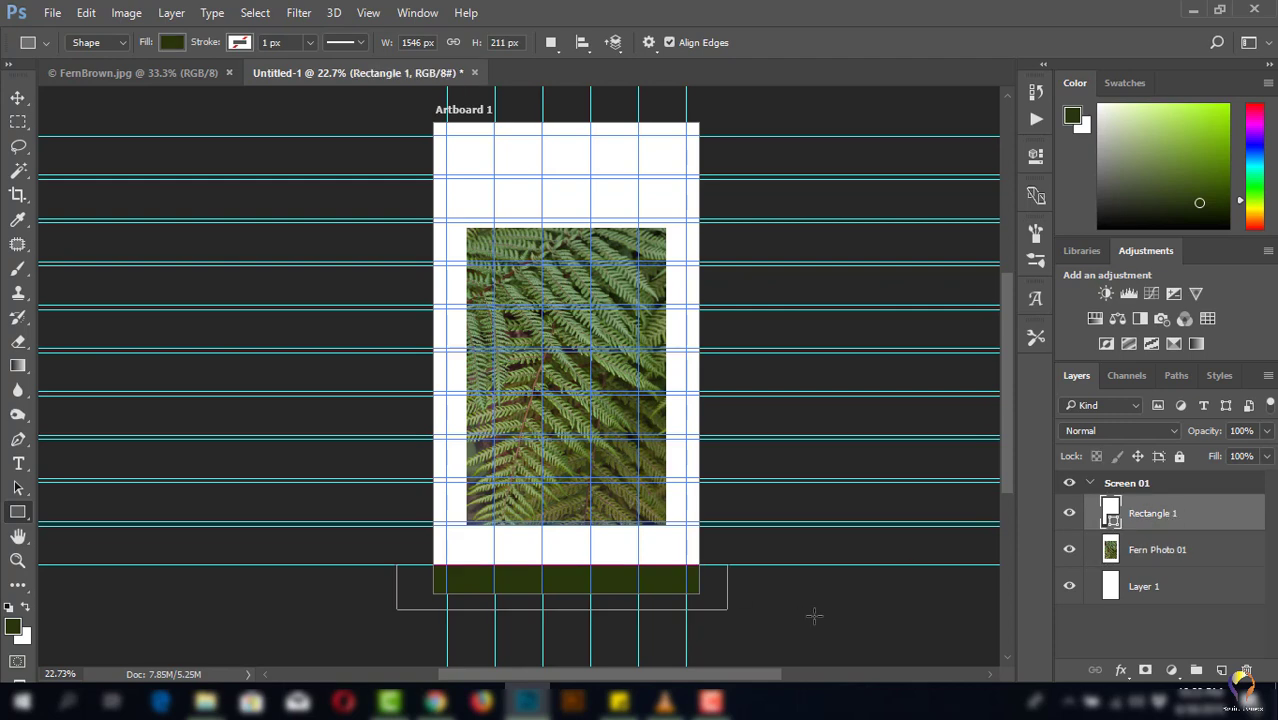
- Switch from the Rectangle tool to the Custom Shape Tool in the shape flyout
{"action": "scroll", "coordinate": [813, 616], "scroll_direction": "up", "scroll_amount": 1}
{"action": "scroll", "coordinate": [632, 597], "scroll_direction": "down", "scroll_amount": 2}
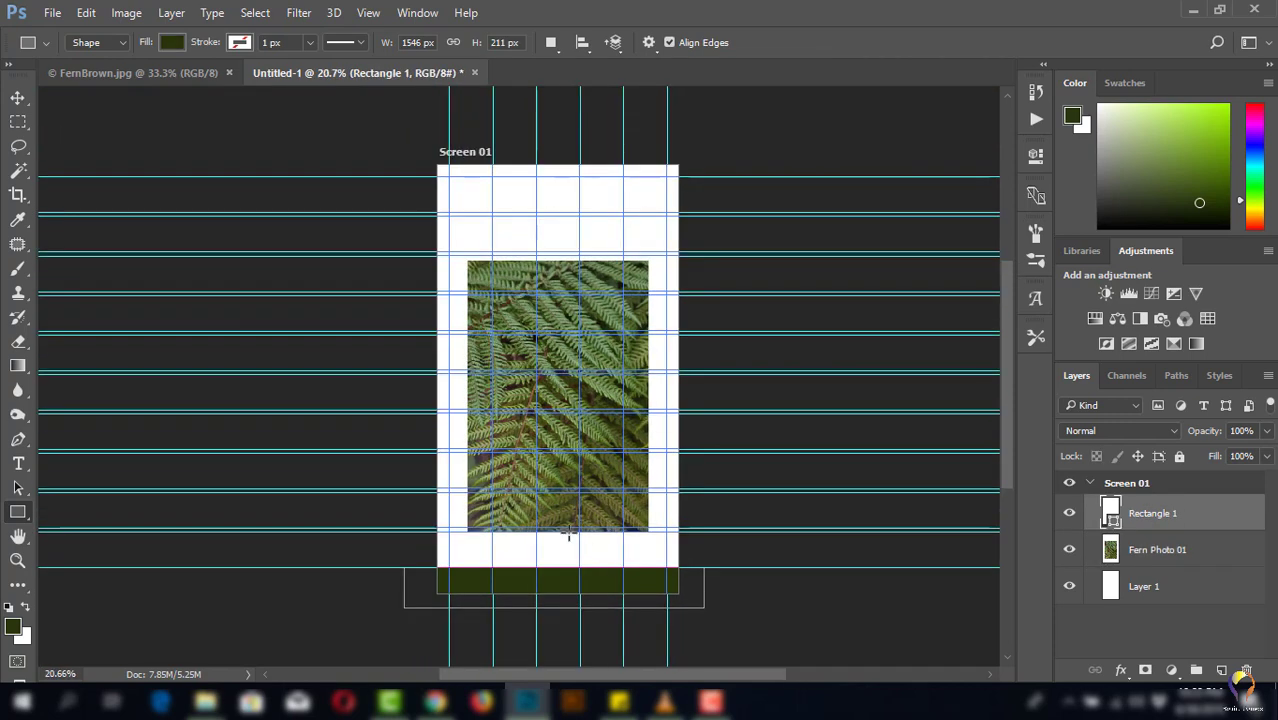
{"action": "scroll", "coordinate": [568, 533], "scroll_direction": "up", "scroll_amount": 2}
{"action": "scroll", "coordinate": [568, 535], "scroll_direction": "up", "scroll_amount": 2}
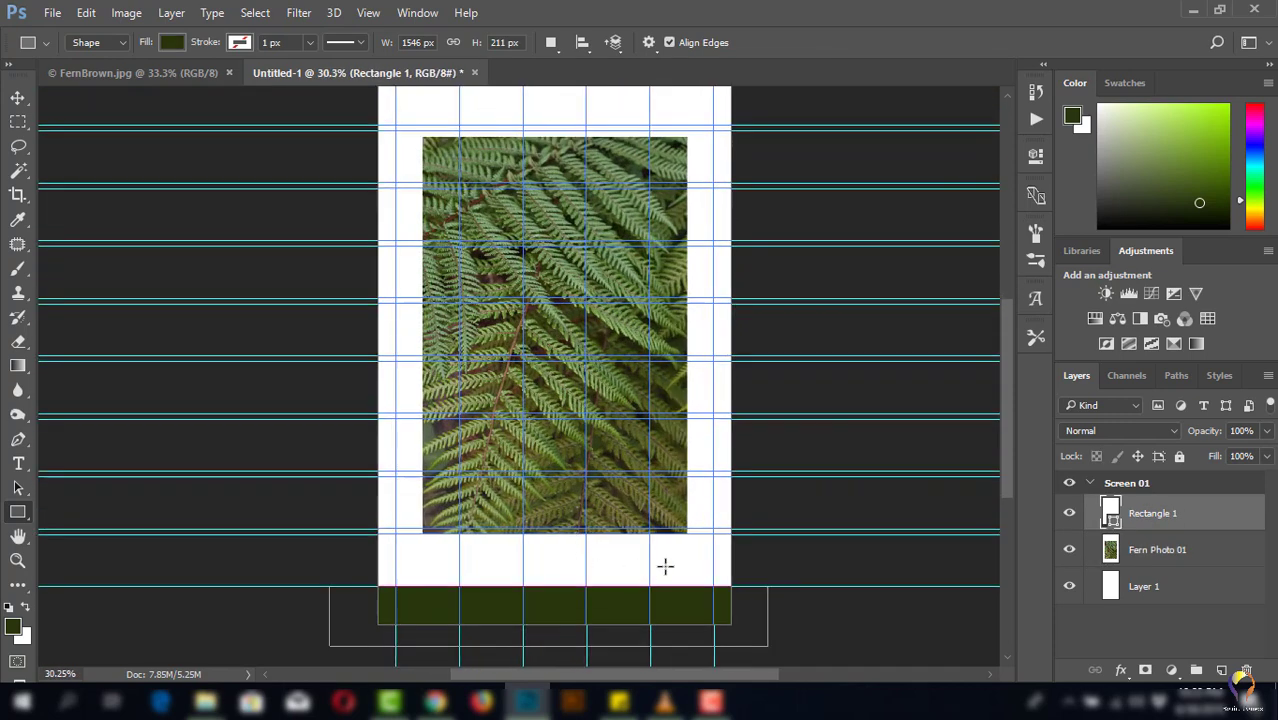
{"action": "scroll", "coordinate": [662, 562], "scroll_direction": "down", "scroll_amount": 1}
{"action": "scroll", "coordinate": [657, 563], "scroll_direction": "down", "scroll_amount": 1}
{"action": "scroll", "coordinate": [652, 565], "scroll_direction": "down", "scroll_amount": 1}
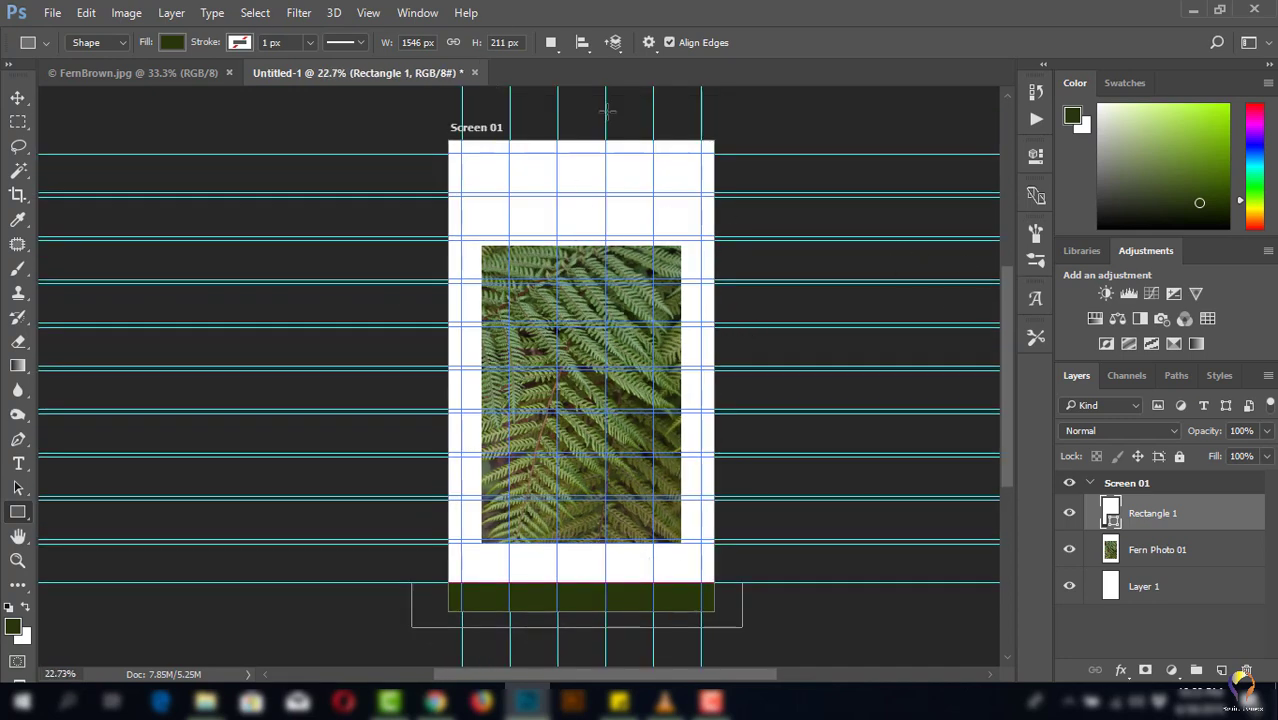
{"action": "right_click", "coordinate": [20, 515]}
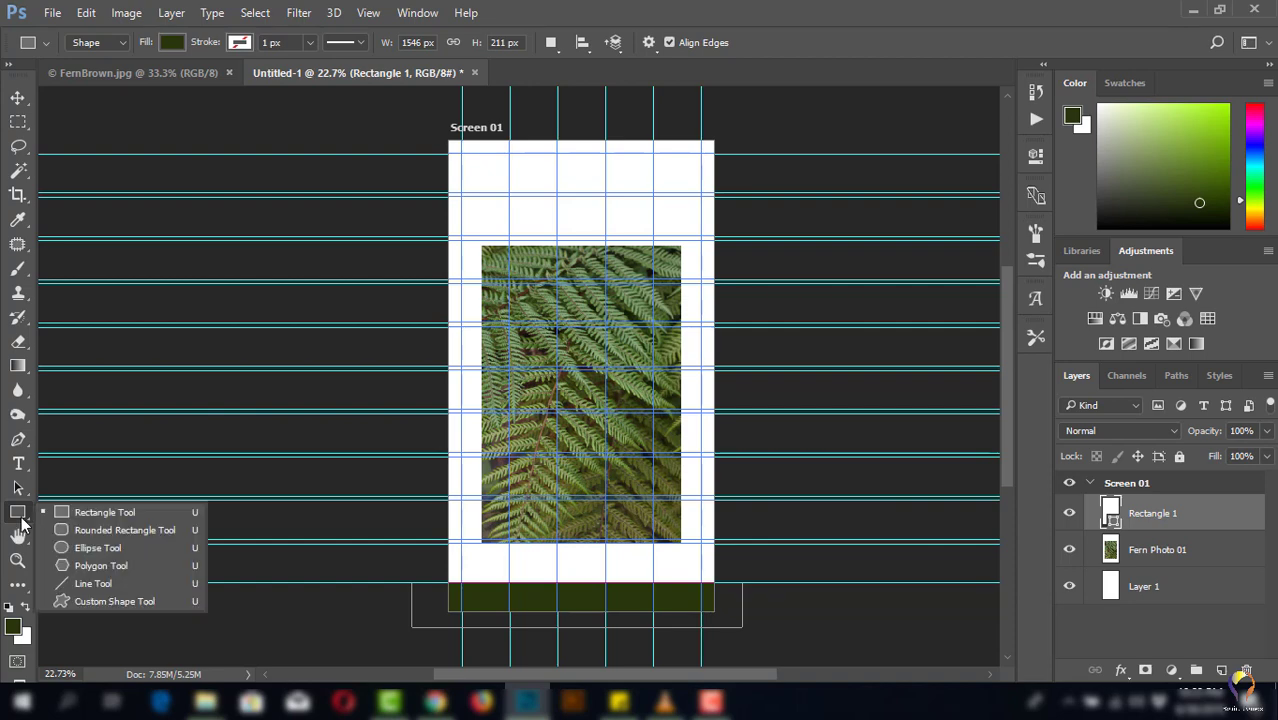
{"action": "left_click", "coordinate": [126, 602]}
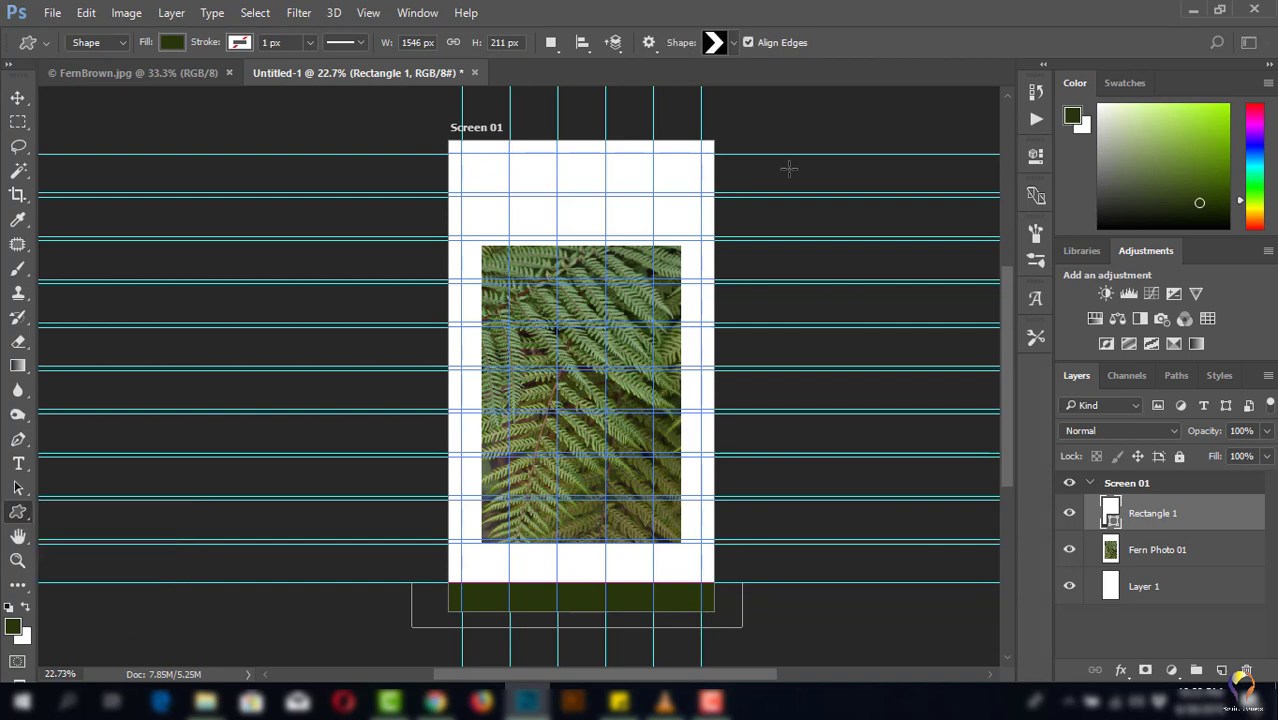
- Pick the circled left-arrow from the Shape picker and keep the tool mode on Shape
{"action": "left_click", "coordinate": [730, 43]}
{"action": "scroll", "coordinate": [840, 226], "scroll_direction": "down", "scroll_amount": 1}
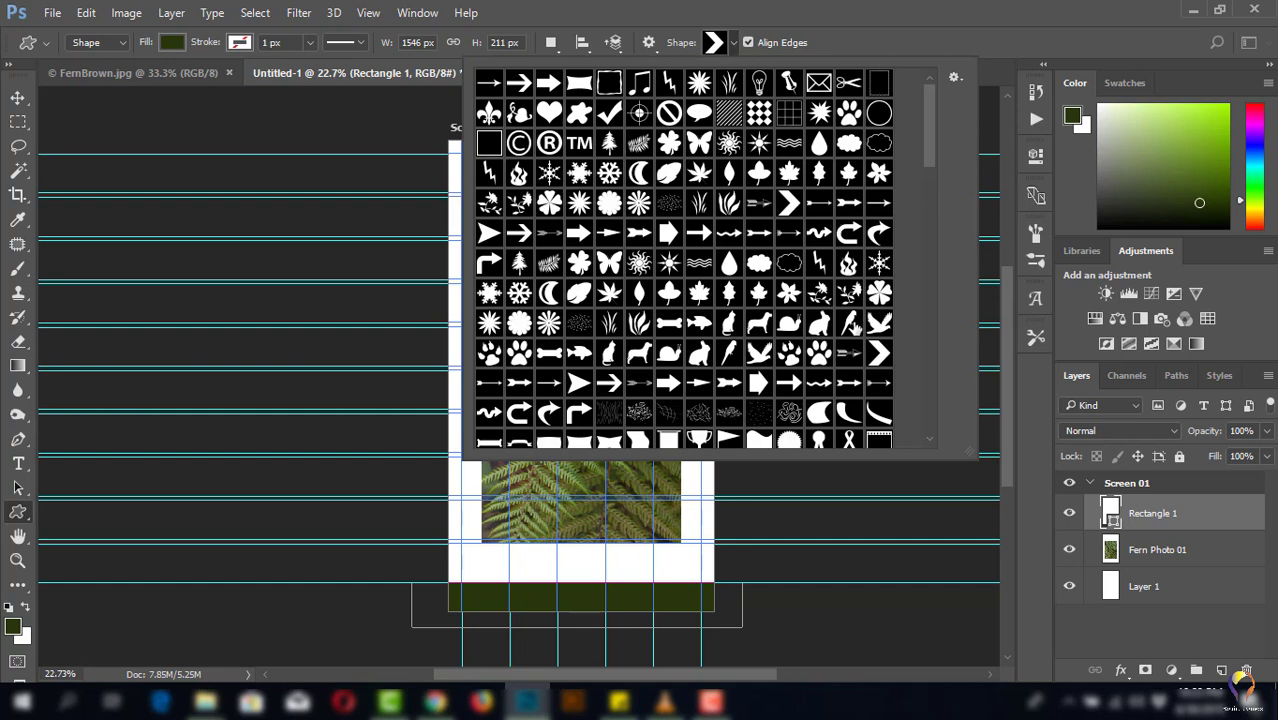
{"action": "scroll", "coordinate": [840, 226], "scroll_direction": "down", "scroll_amount": 2}
{"action": "scroll", "coordinate": [840, 226], "scroll_direction": "down", "scroll_amount": 2}
{"action": "scroll", "coordinate": [840, 226], "scroll_direction": "down", "scroll_amount": 1}
{"action": "scroll", "coordinate": [853, 338], "scroll_direction": "down", "scroll_amount": 2}
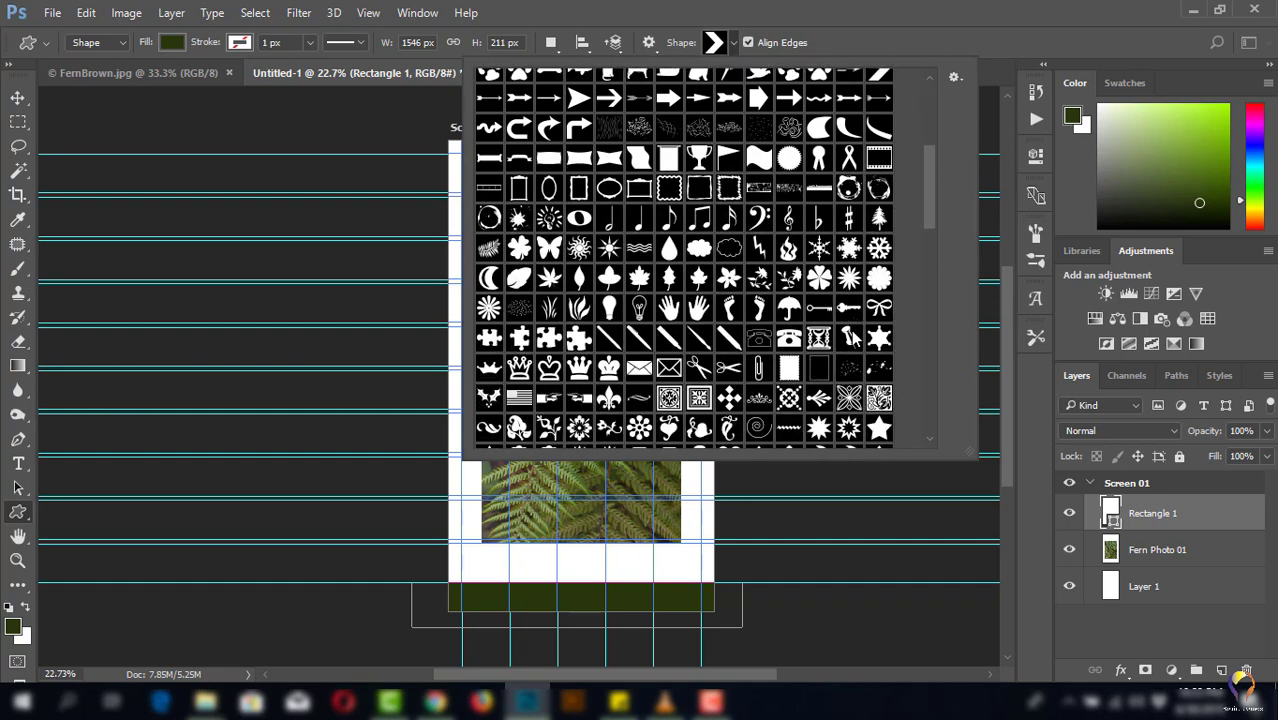
{"action": "scroll", "coordinate": [853, 338], "scroll_direction": "down", "scroll_amount": 2}
{"action": "scroll", "coordinate": [853, 338], "scroll_direction": "down", "scroll_amount": 2}
{"action": "scroll", "coordinate": [853, 338], "scroll_direction": "down", "scroll_amount": 2}
{"action": "scroll", "coordinate": [853, 338], "scroll_direction": "down", "scroll_amount": 1}
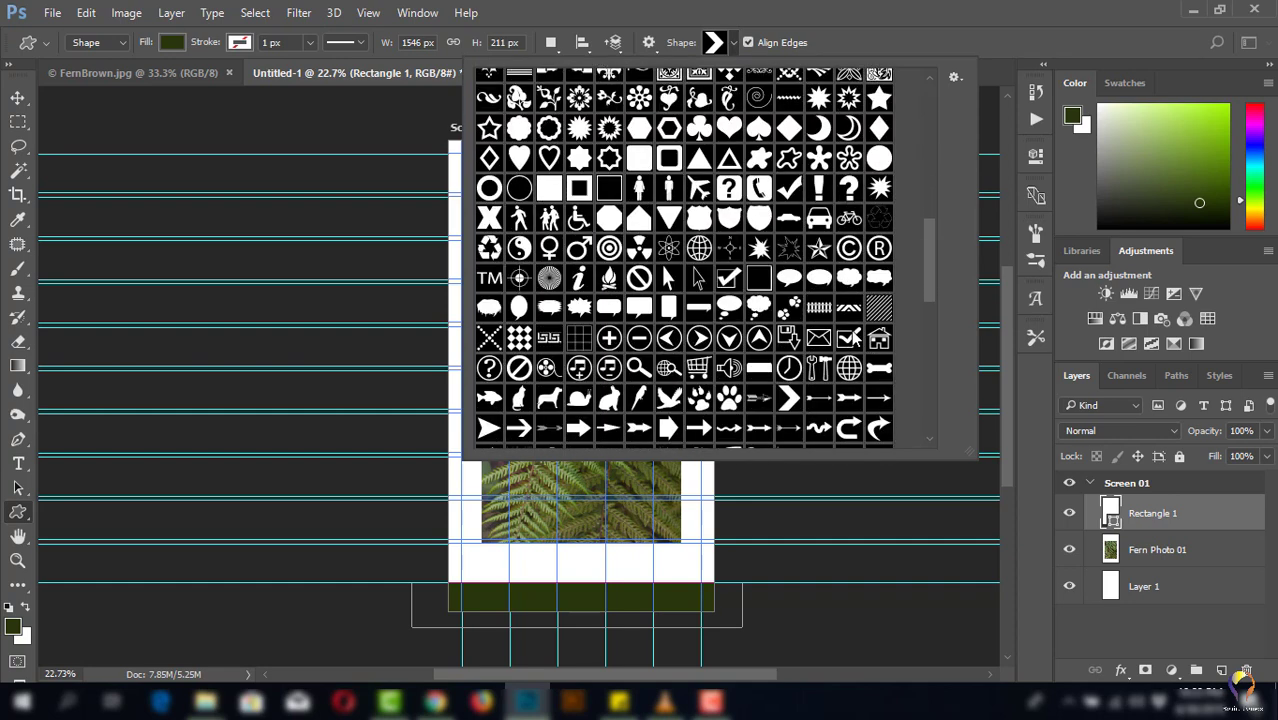
{"action": "left_click", "coordinate": [670, 340]}
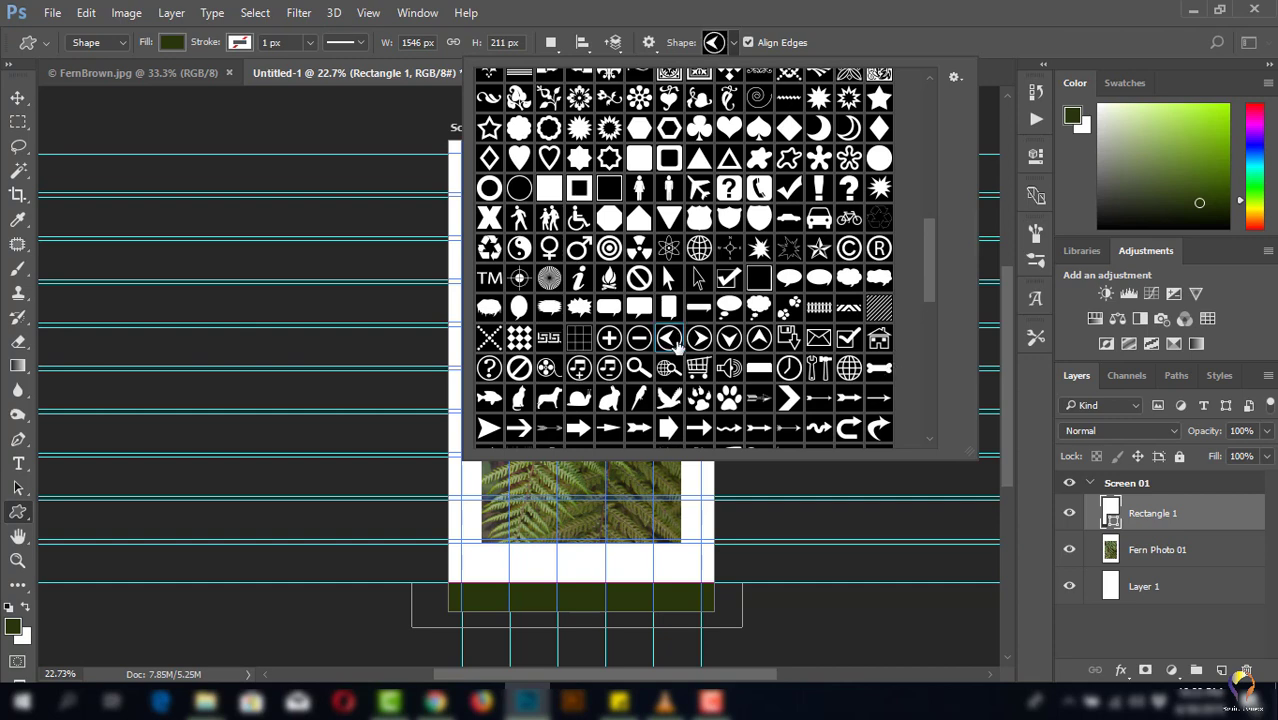
{"action": "left_click", "coordinate": [735, 42]}
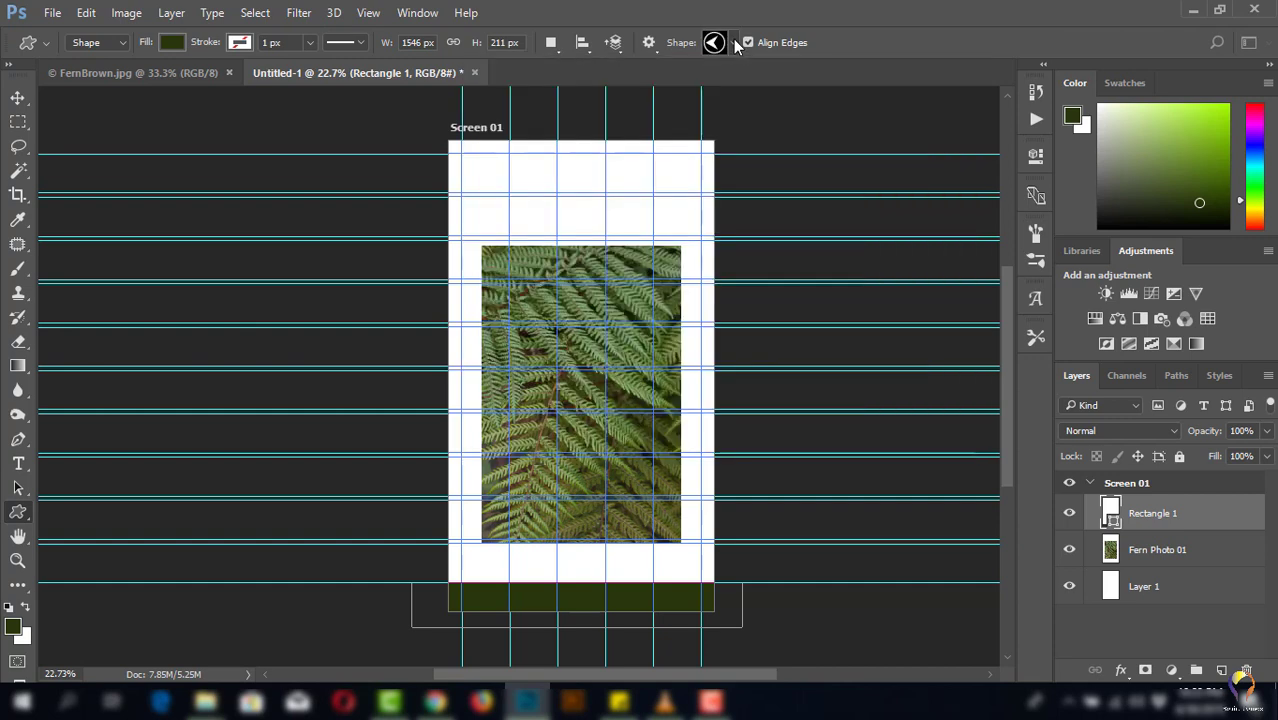
{"action": "left_click", "coordinate": [123, 44]}
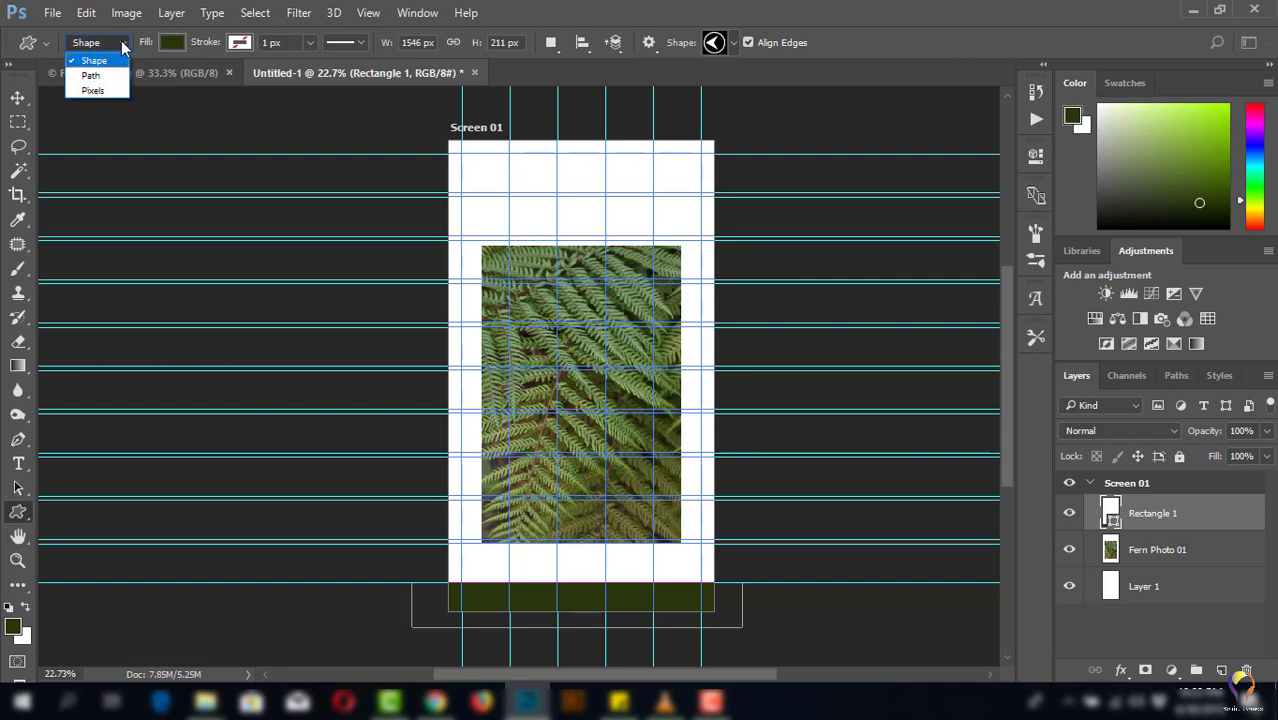
{"action": "left_click", "coordinate": [118, 48]}
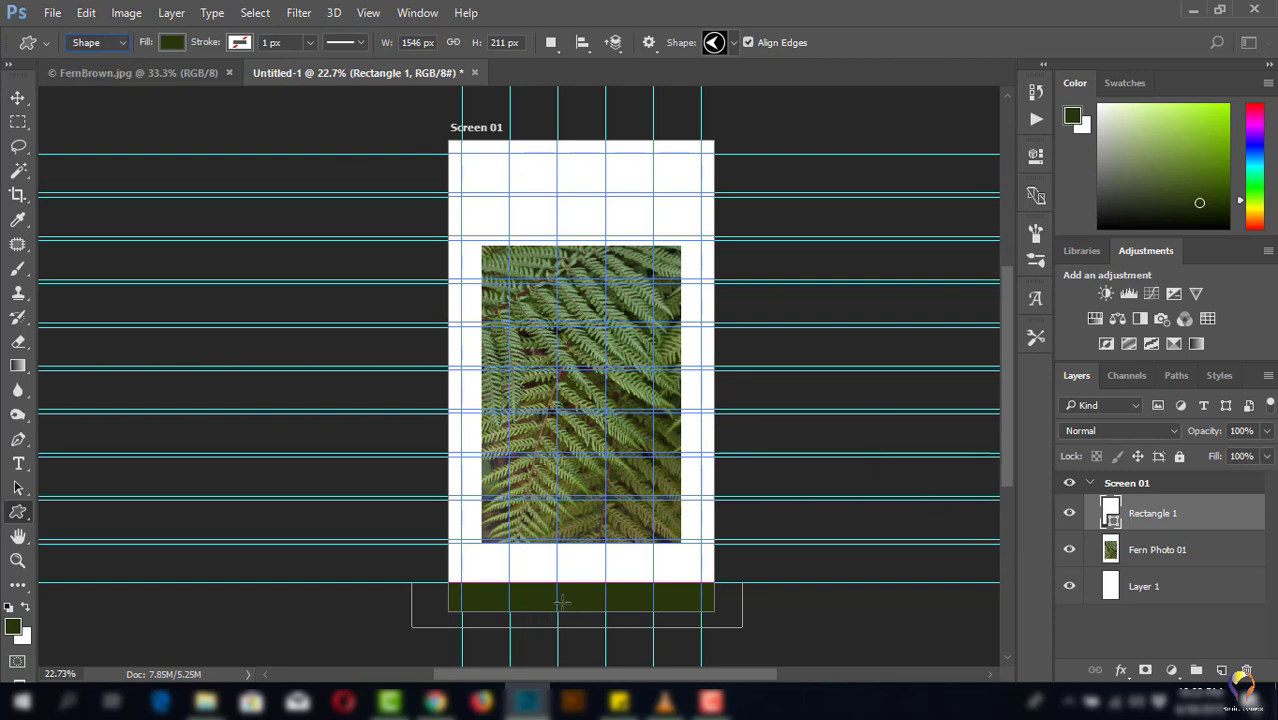
{"action": "scroll", "coordinate": [912, 640], "scroll_direction": "up", "scroll_amount": 1}
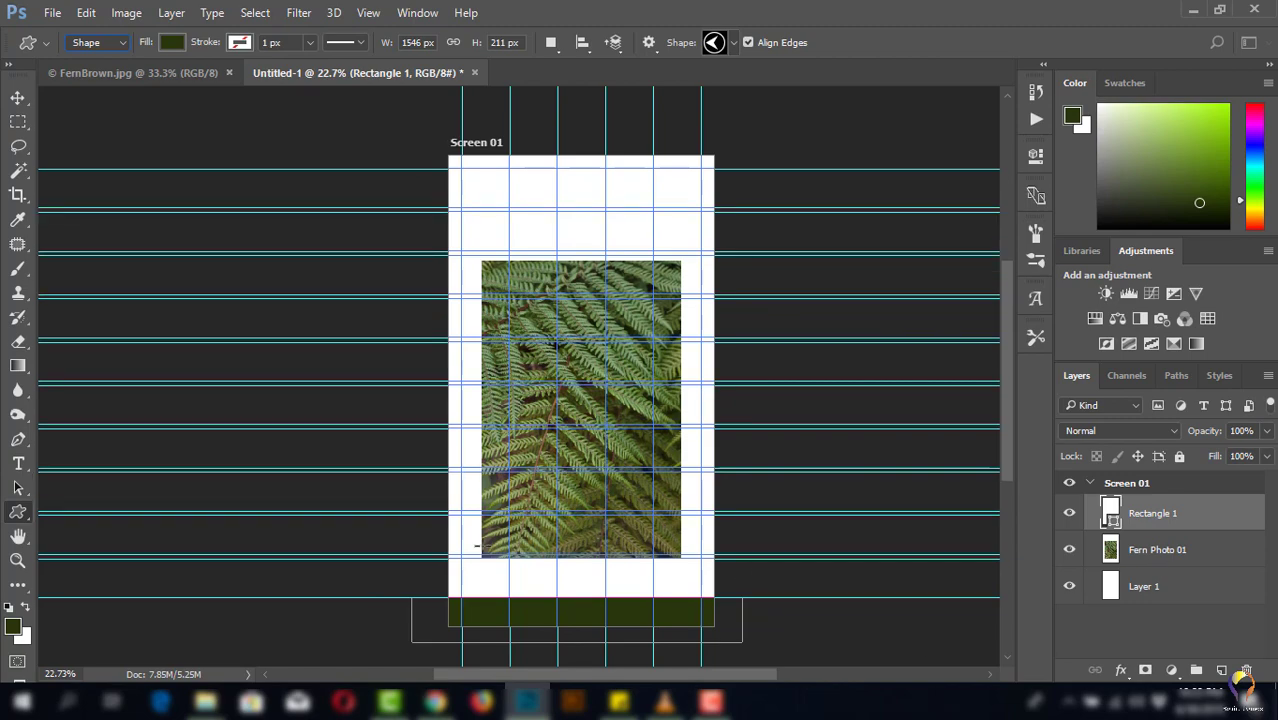
- At 50% zoom, draw an 88 x 88 px circled left-arrow at the green nav bar's left end
{"action": "key", "text": "ctrl+plus"}
{"action": "key", "text": "ctrl+plus"}
{"action": "key", "text": "ctrl+plus"}
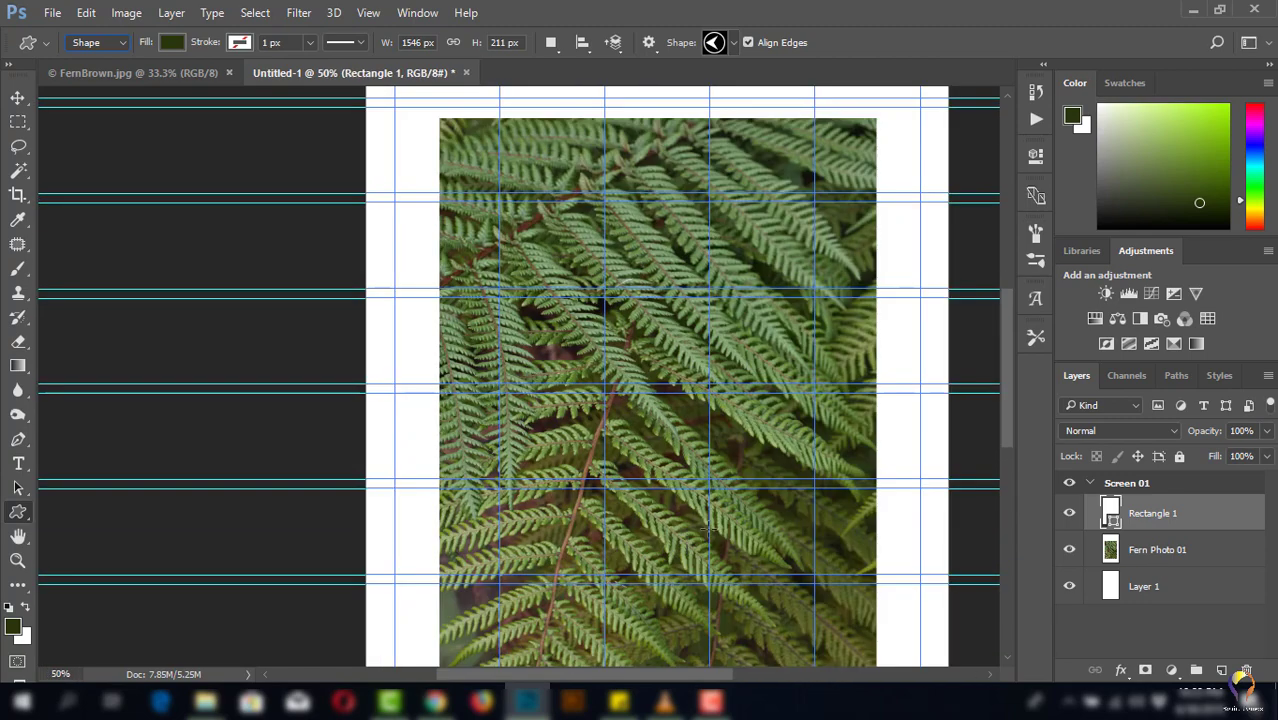
{"action": "left_click_drag", "start_coordinate": [750, 505], "coordinate": [665, 200]}
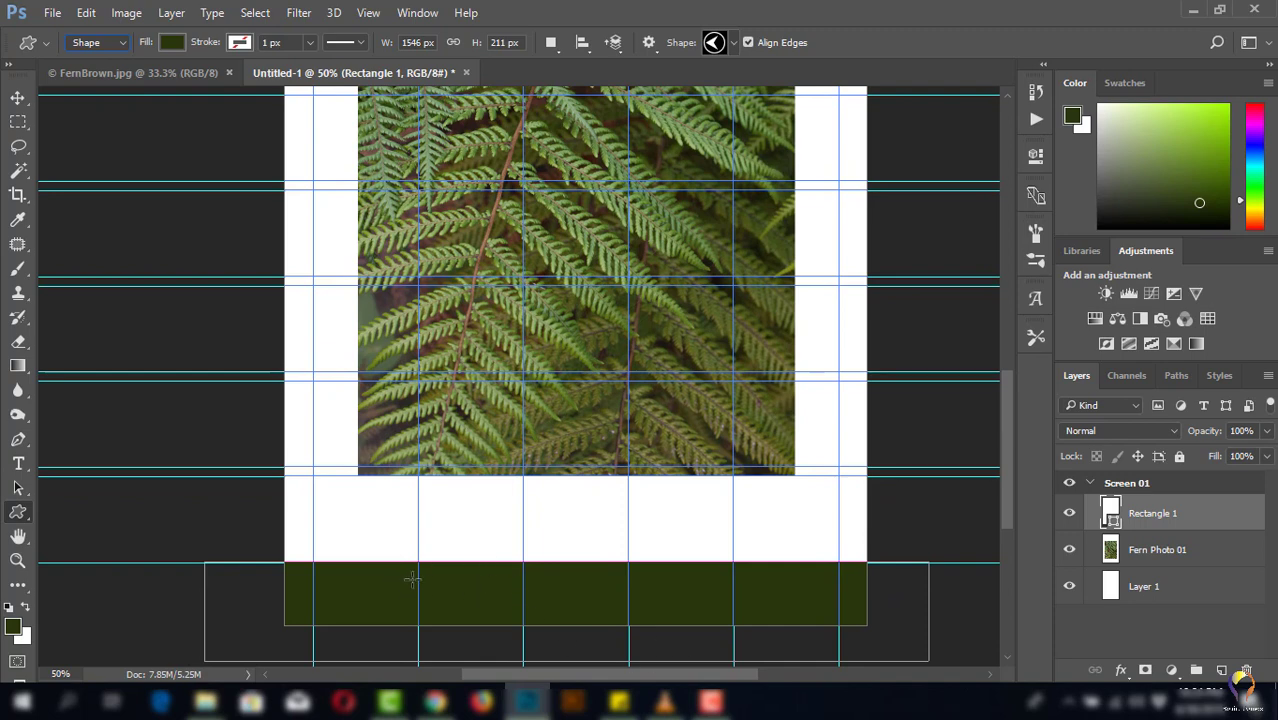
{"action": "left_click_drag", "start_coordinate": [404, 577], "coordinate": [448, 616]}
{"action": "left_click_drag", "start_coordinate": [449, 616], "coordinate": [442, 615]}
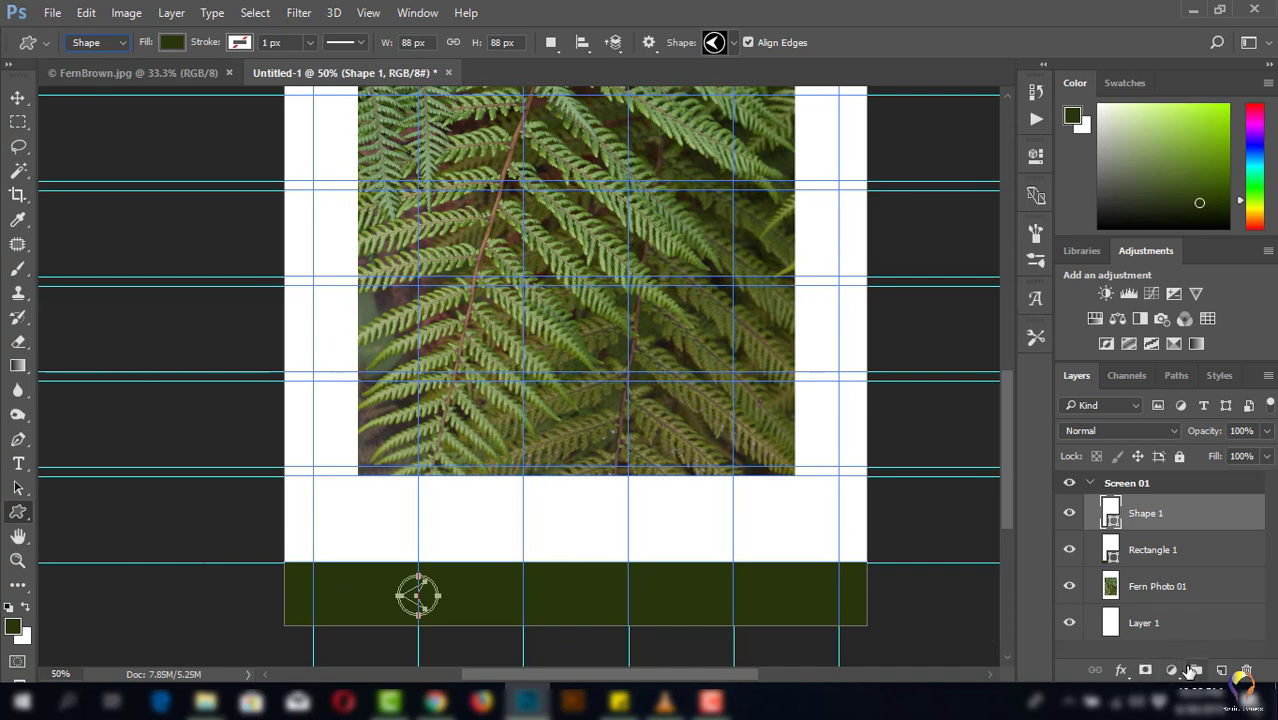
- Open the arrow layer's Color Overlay style and try its blend mode as Normal, then Multiply
{"action": "left_click", "coordinate": [1121, 672]}
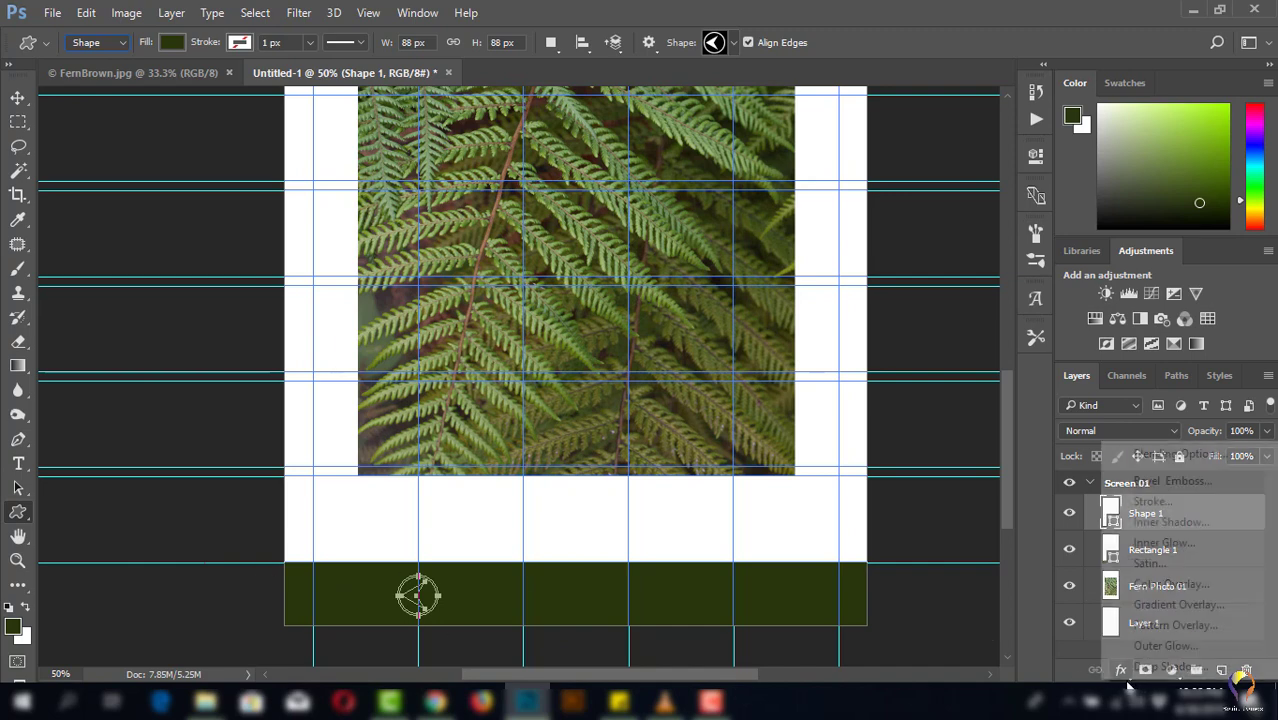
{"action": "key", "text": "Escape"}
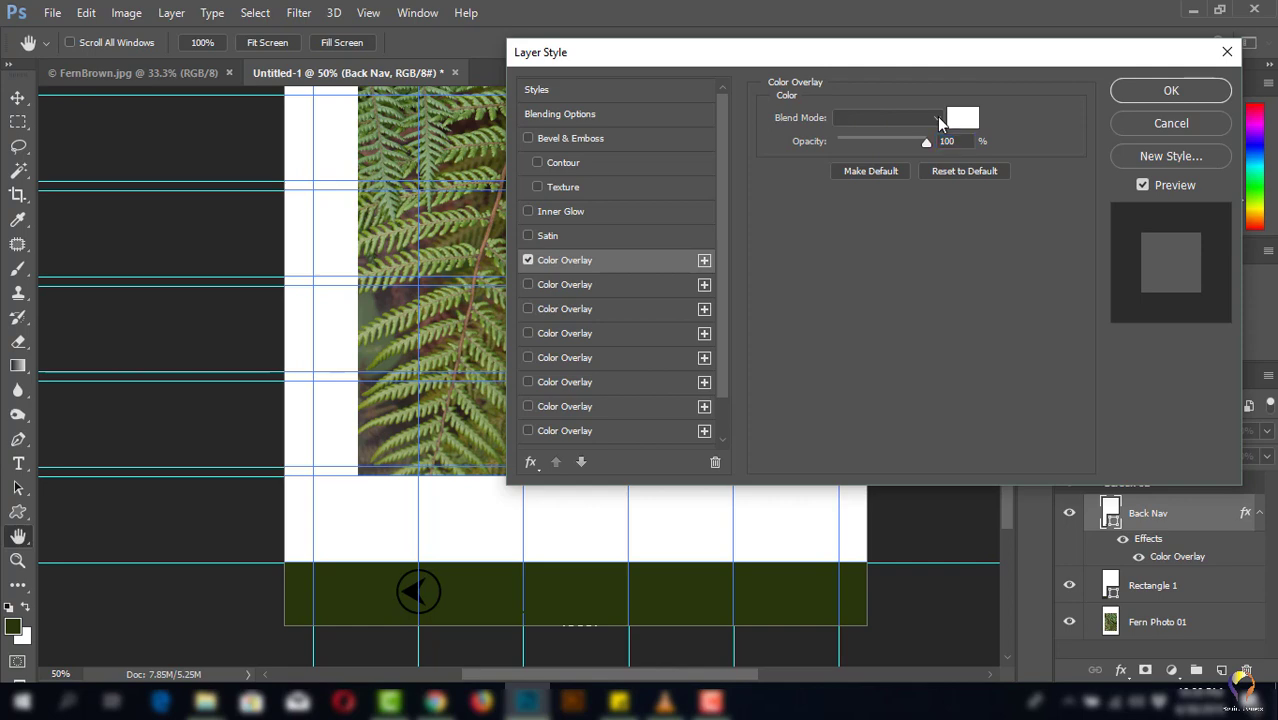
{"action": "left_click", "coordinate": [908, 120]}
{"action": "left_click", "coordinate": [870, 133]}
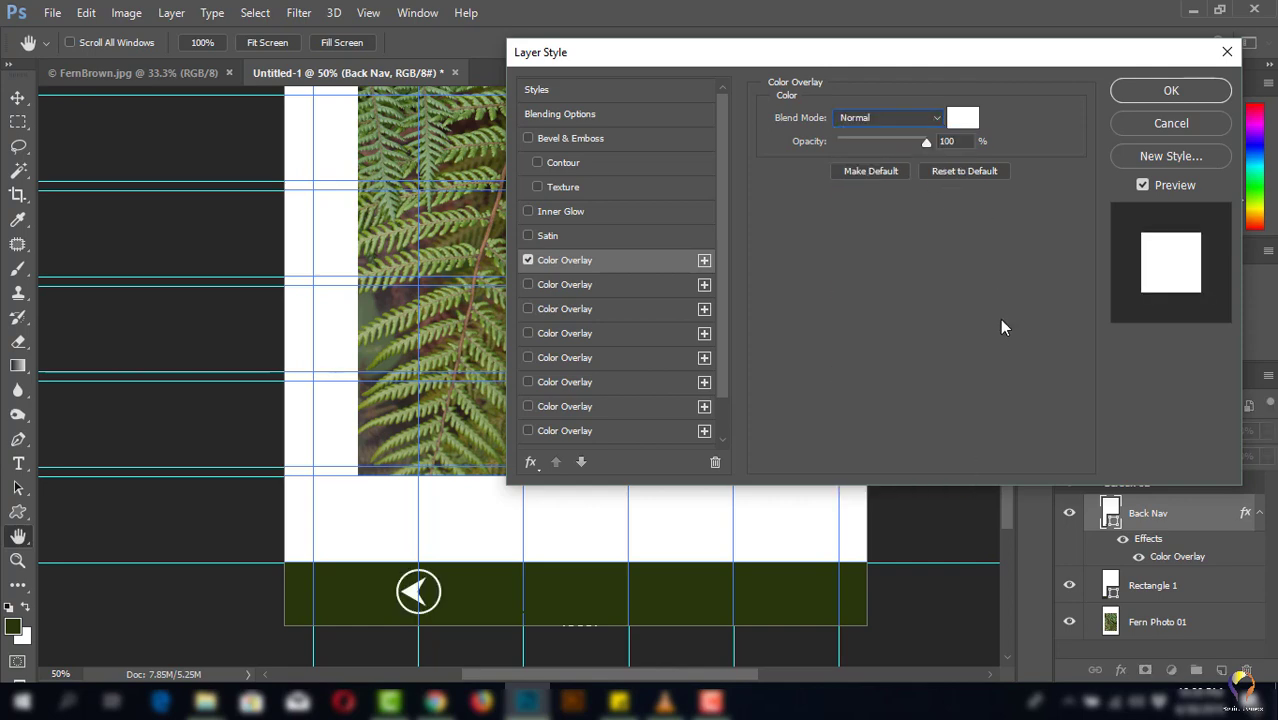
{"action": "left_click", "coordinate": [1000, 171]}
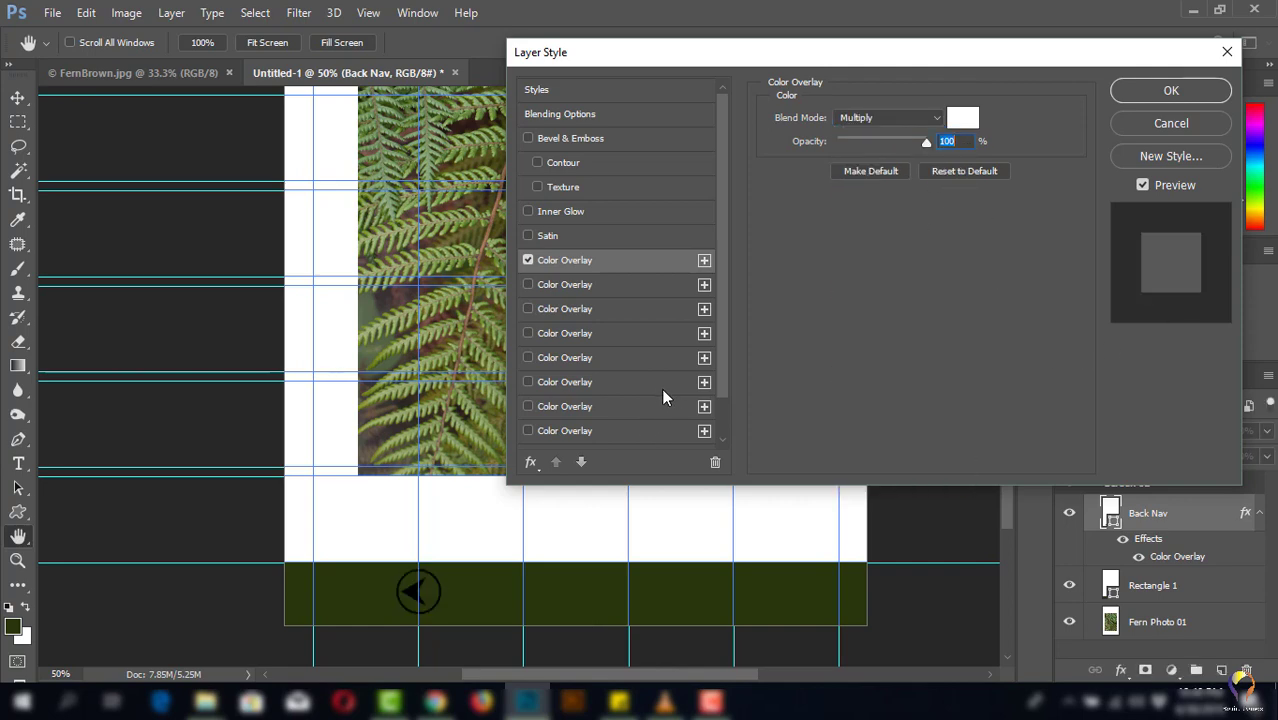
{"action": "left_click", "coordinate": [704, 431]}
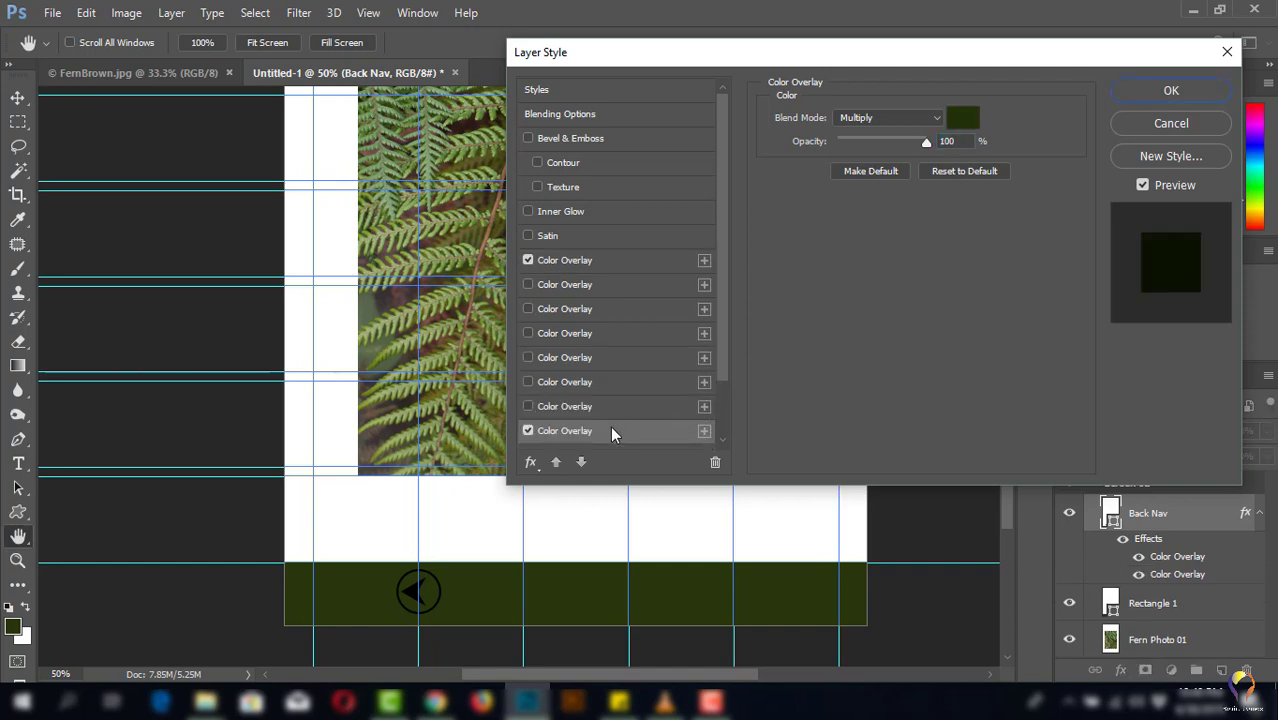
- Delete the surplus Color Overlay entries from the Layer Style dialog
{"action": "left_click", "coordinate": [715, 462]}
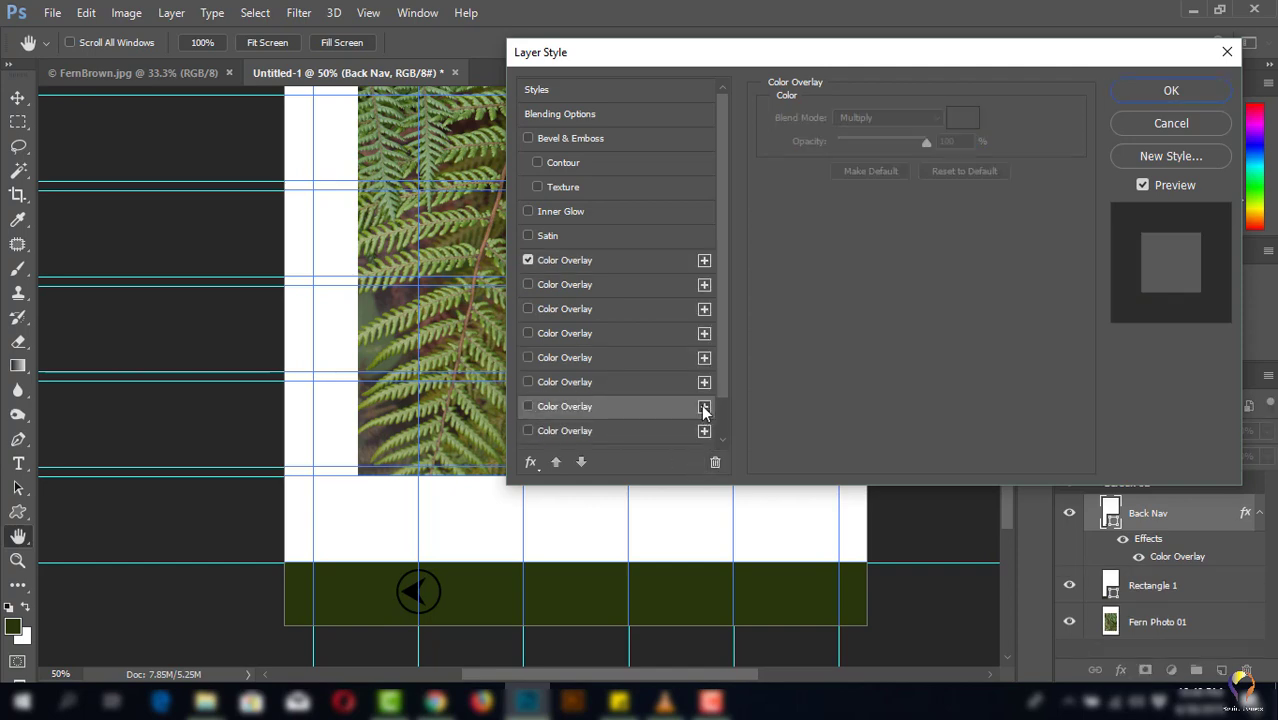
{"action": "left_click", "coordinate": [715, 462]}
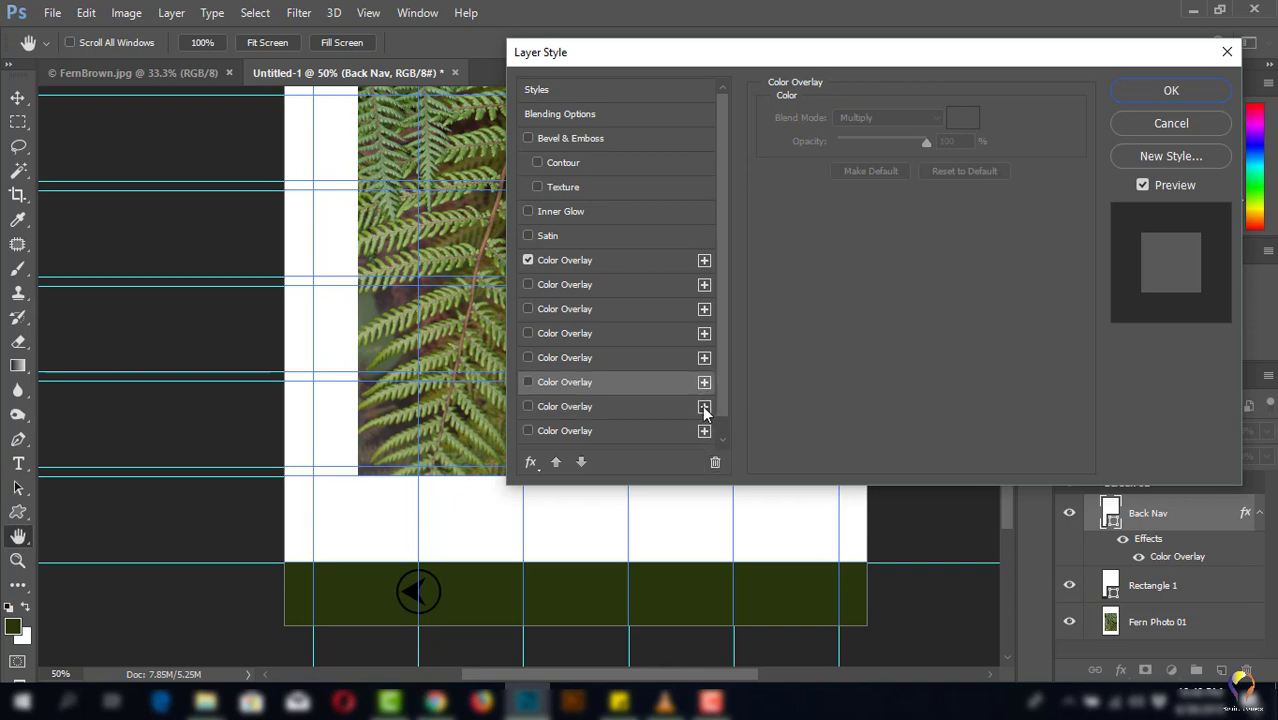
{"action": "left_click", "coordinate": [716, 463]}
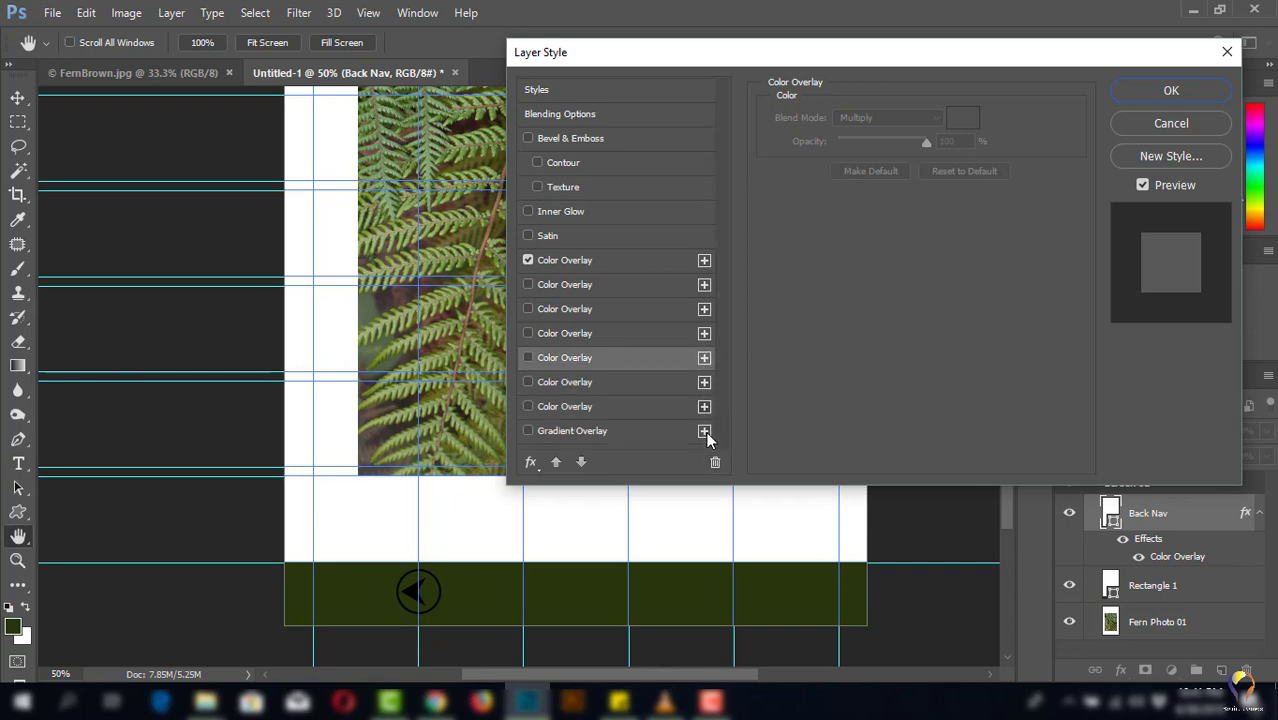
{"action": "left_click", "coordinate": [716, 462]}
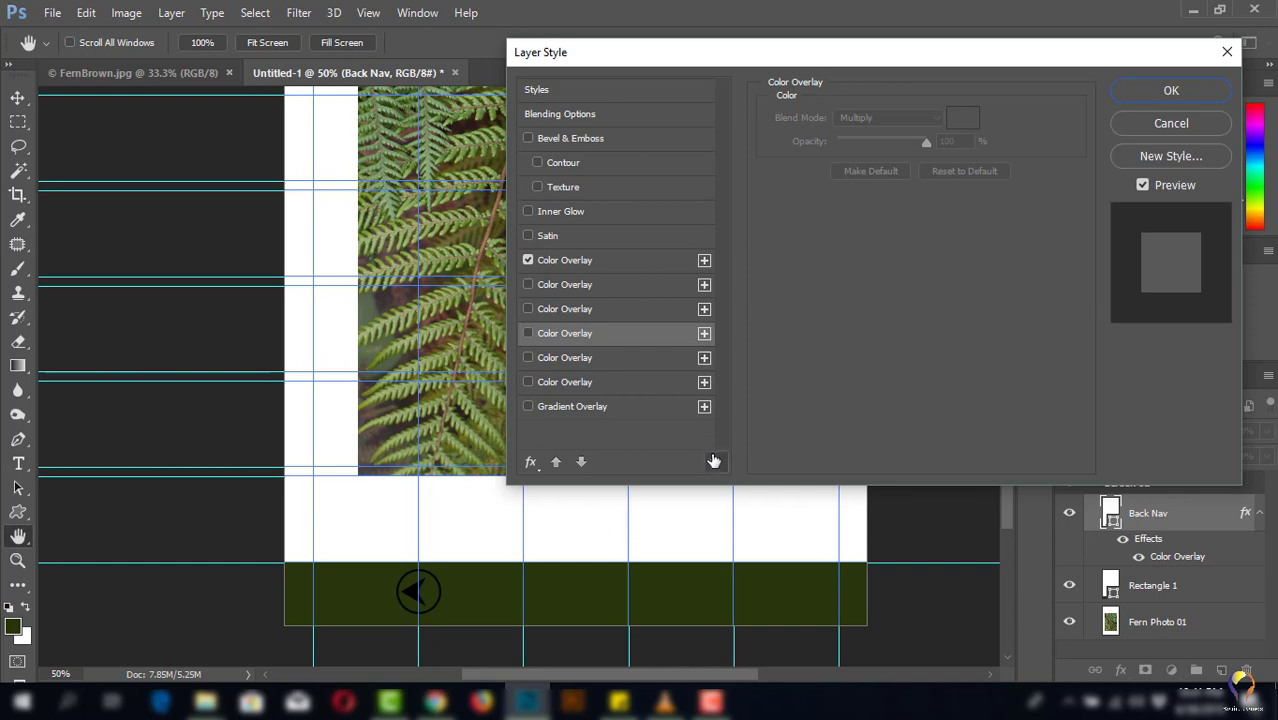
{"action": "left_click", "coordinate": [716, 462]}
{"action": "left_click", "coordinate": [716, 463]}
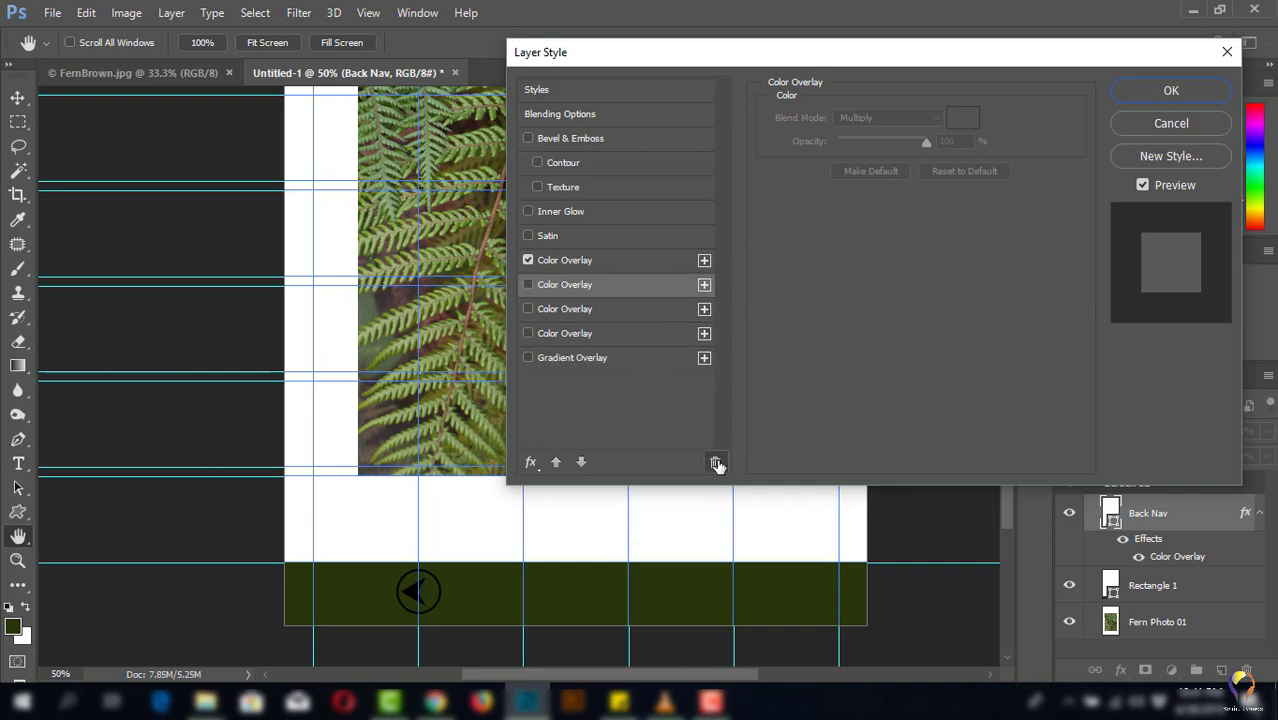
{"action": "left_click", "coordinate": [716, 463]}
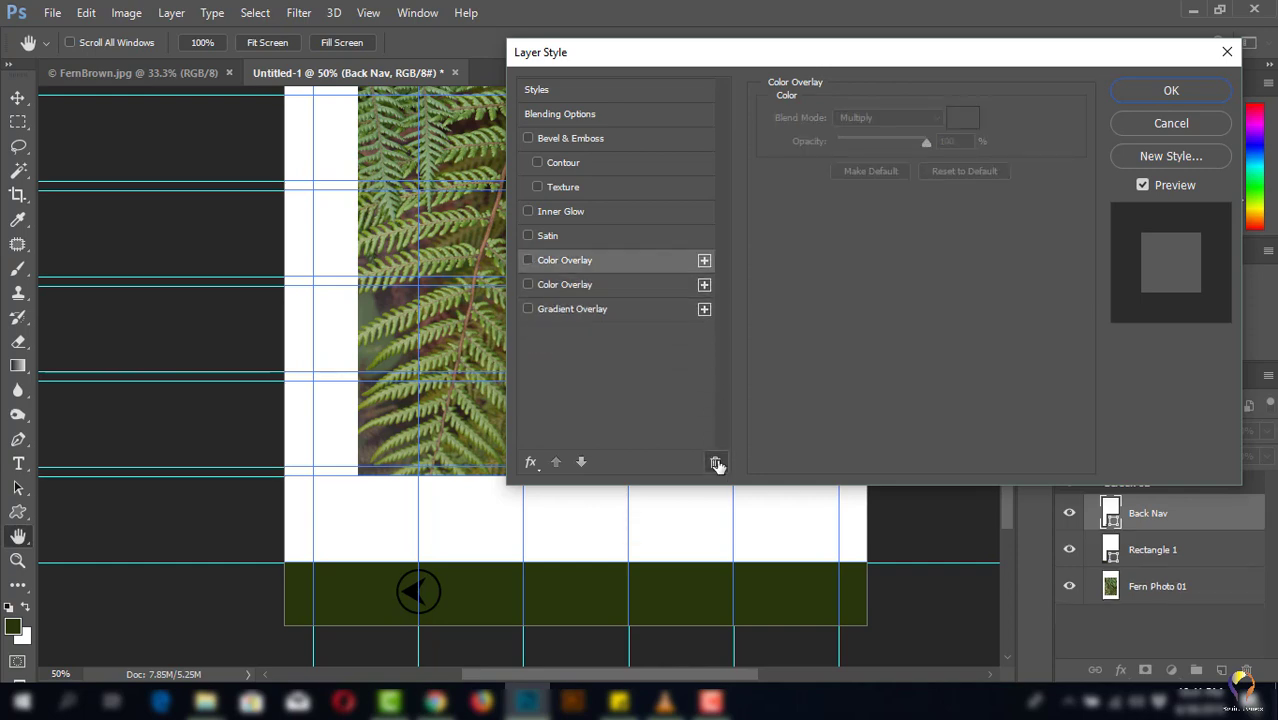
{"action": "left_click", "coordinate": [716, 463]}
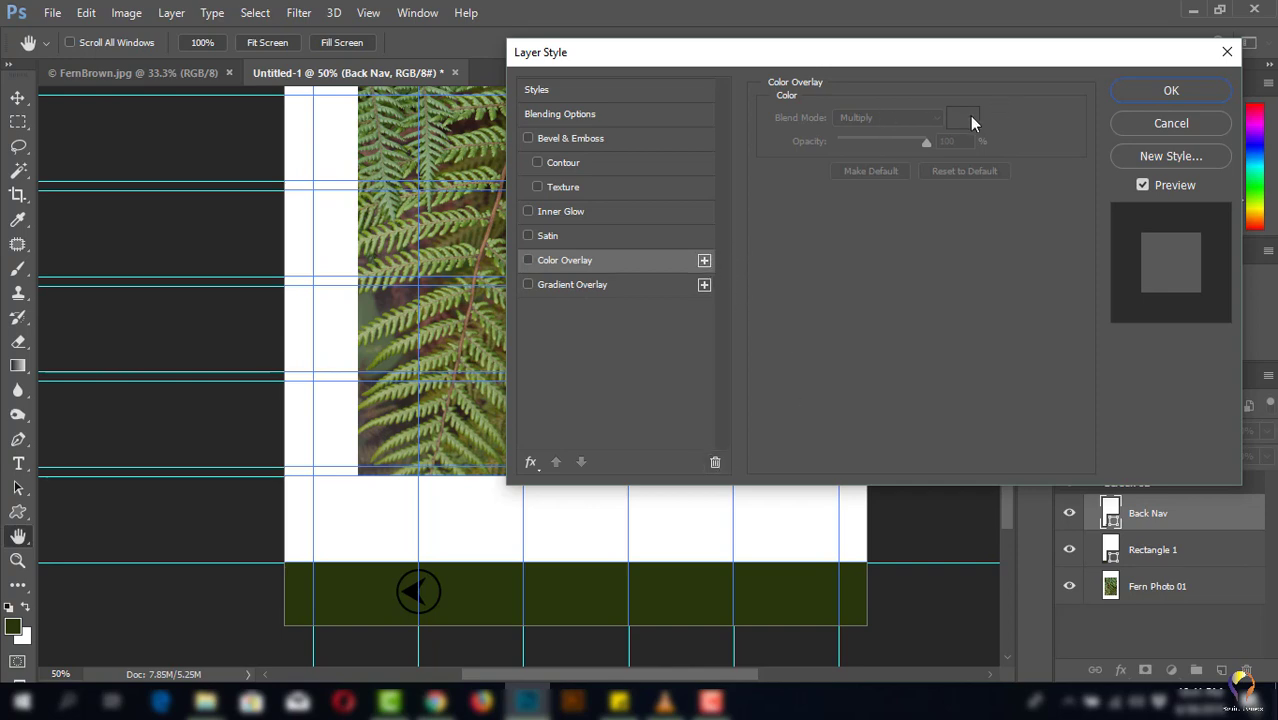
- Re-enable the colour overlay and add a second Color Overlay in dark brown
{"action": "left_click", "coordinate": [541, 262]}
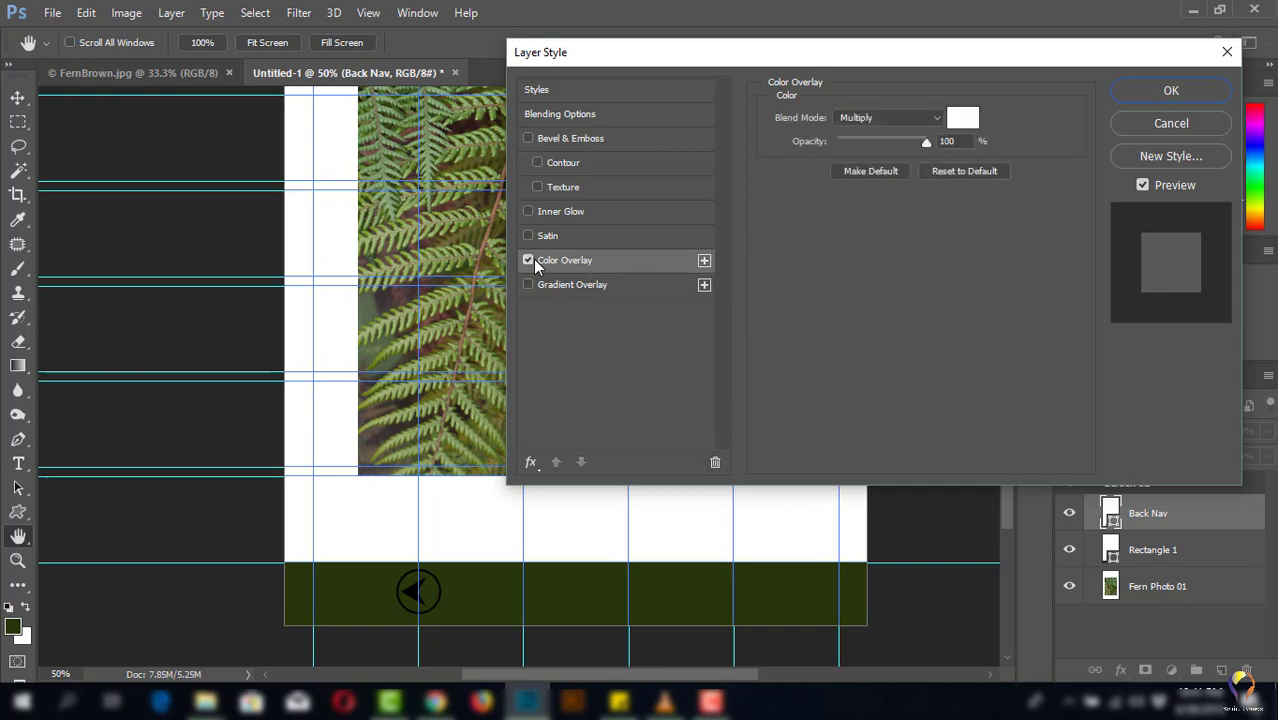
{"action": "left_click", "coordinate": [704, 260]}
{"action": "left_click", "coordinate": [962, 118]}
{"action": "mouse_move", "coordinate": [933, 354]}
{"action": "left_mouse_down"}
{"action": "mouse_move", "coordinate": [953, 339]}
{"action": "mouse_move", "coordinate": [925, 331]}
{"action": "left_mouse_up"}
{"action": "left_click", "coordinate": [995, 373]}
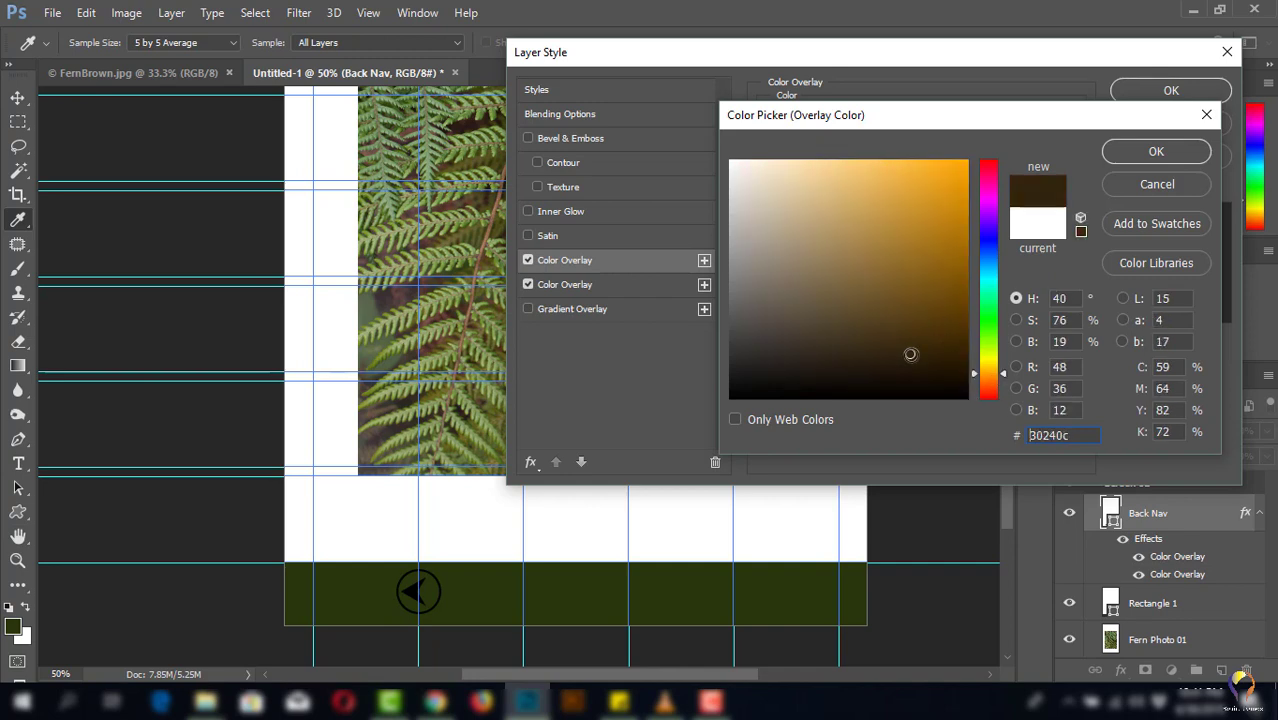
{"action": "left_click", "coordinate": [1139, 156]}
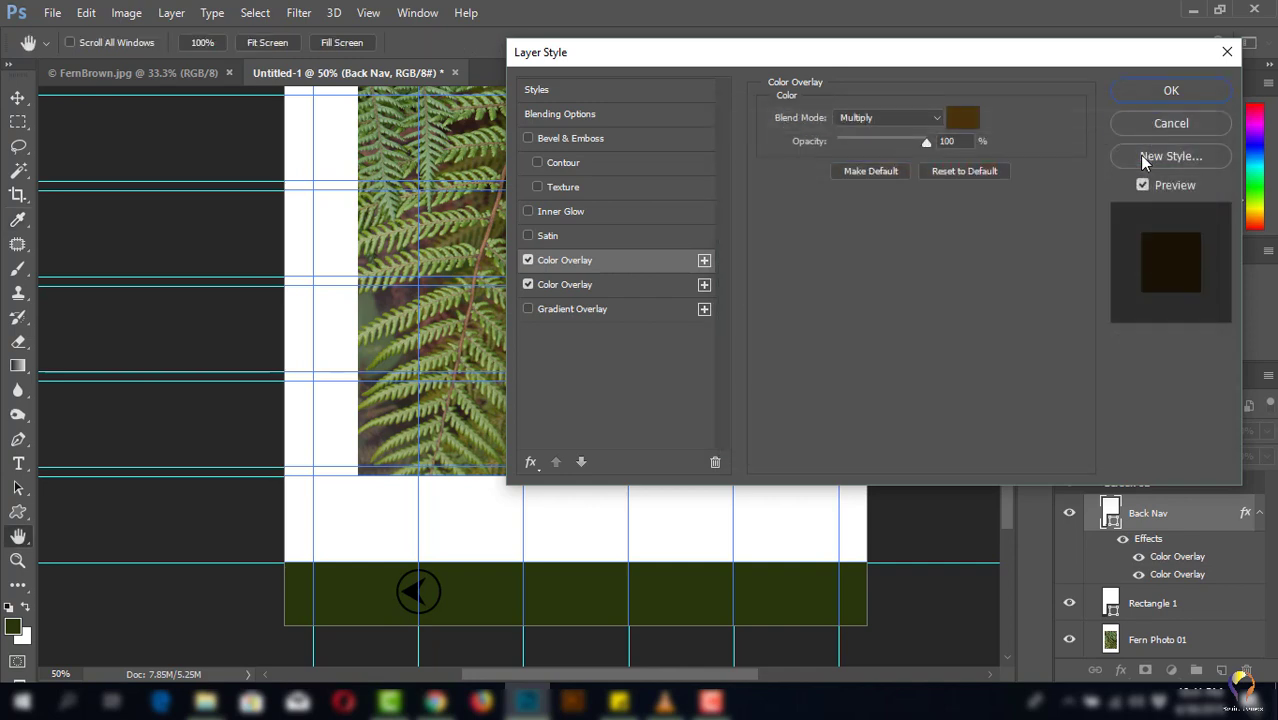
- Add a third Color Overlay in dark green 212c04
{"action": "left_click", "coordinate": [704, 260]}
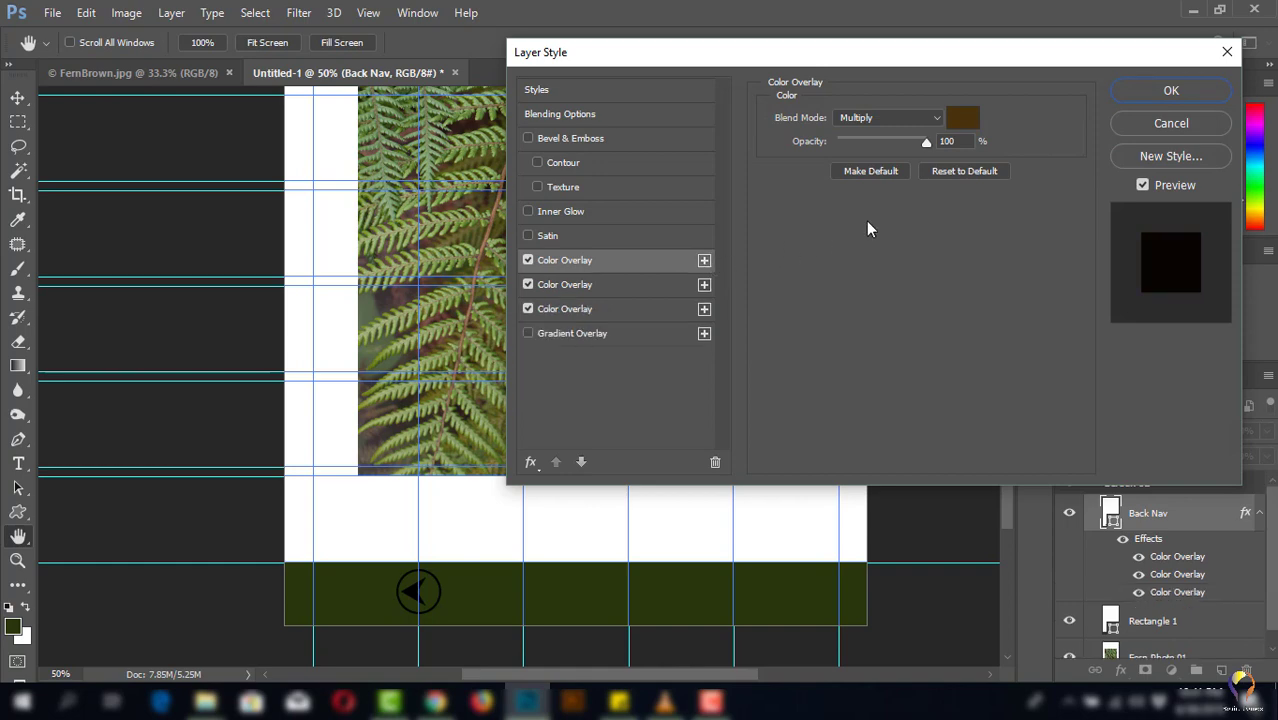
{"action": "left_click", "coordinate": [966, 120]}
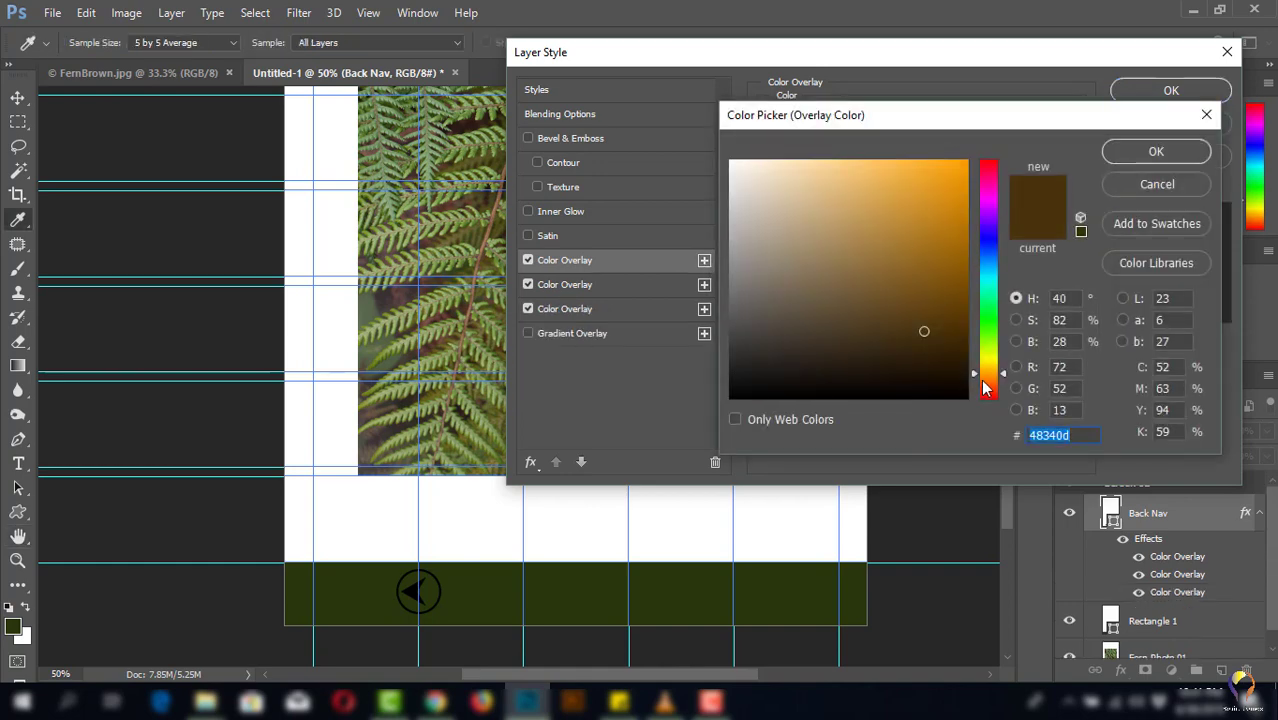
{"action": "left_click_drag", "start_coordinate": [988, 362], "coordinate": [988, 349]}
{"action": "left_click", "coordinate": [946, 357]}
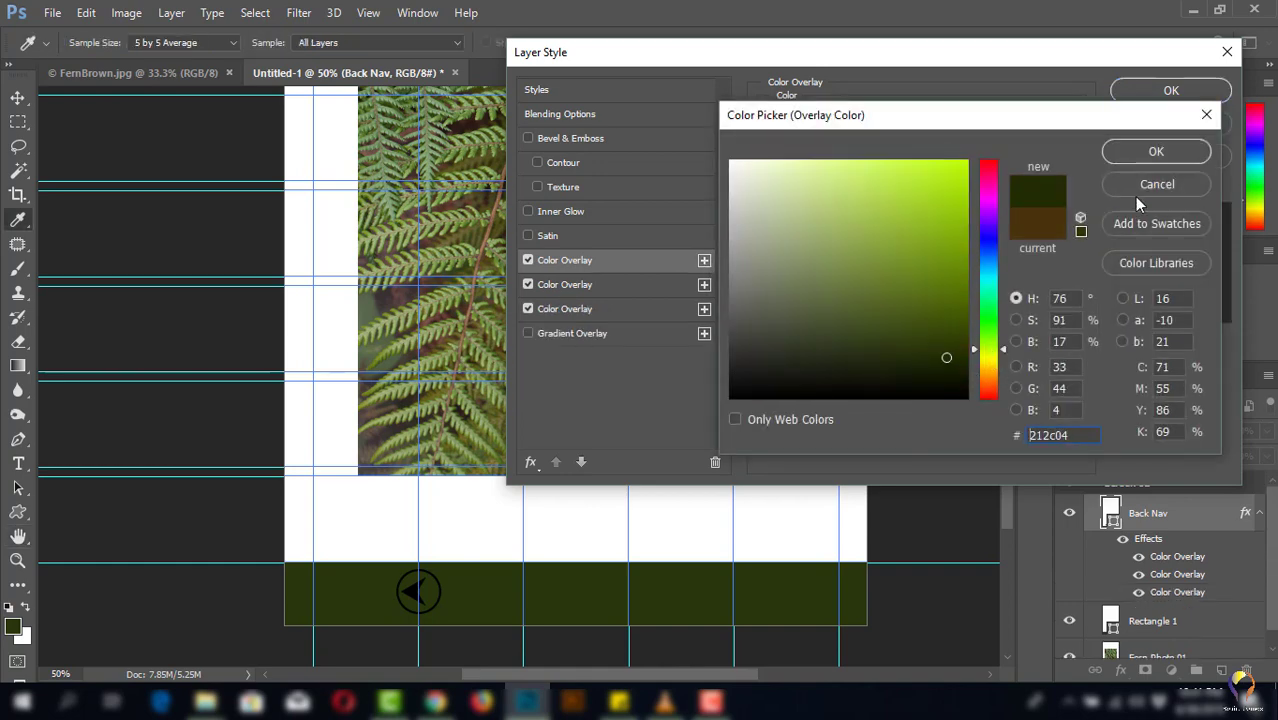
{"action": "left_click", "coordinate": [1145, 153]}
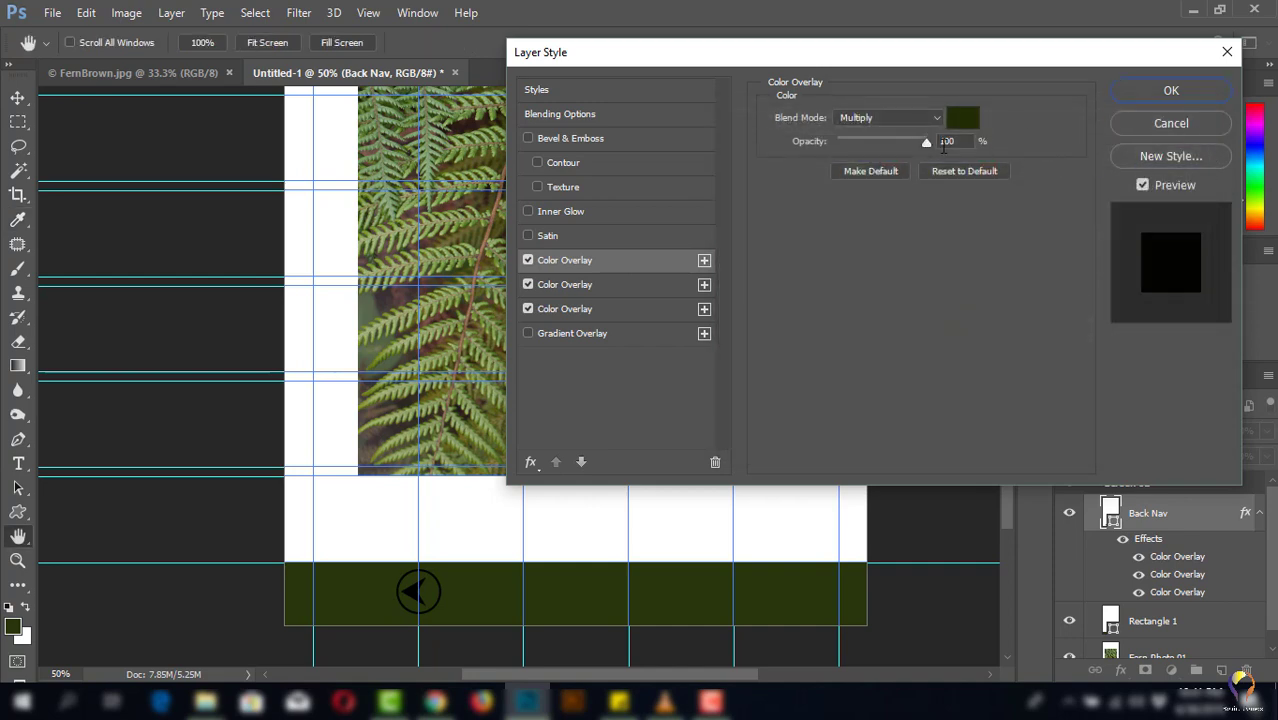
- Set the blend mode of all three Color Overlays to Normal
{"action": "left_click", "coordinate": [560, 286]}
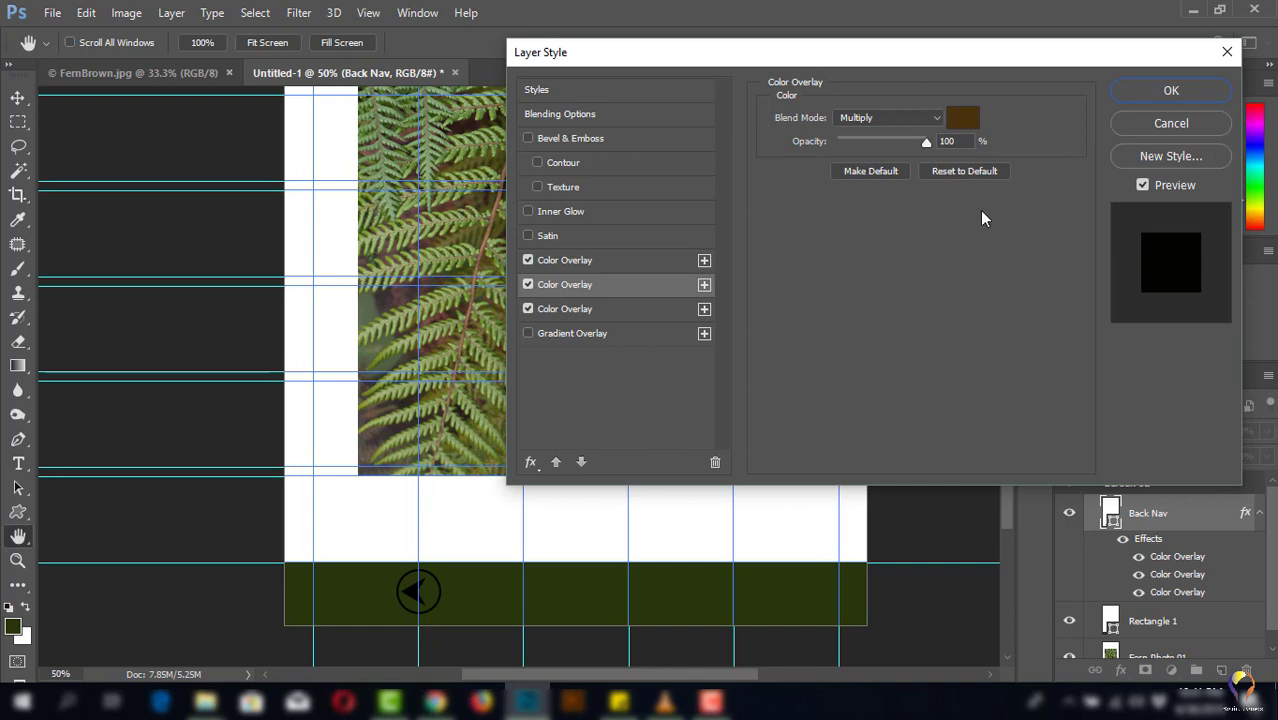
{"action": "left_click", "coordinate": [915, 118]}
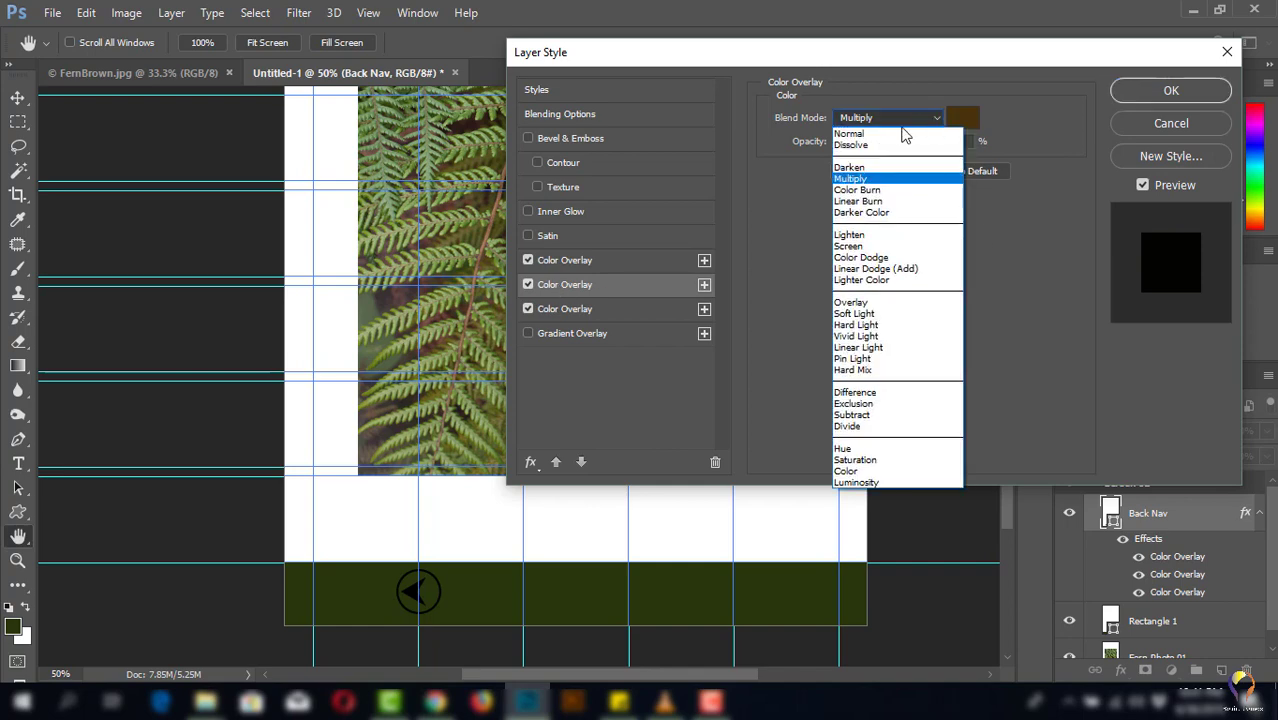
{"action": "left_click", "coordinate": [584, 312]}
{"action": "left_click", "coordinate": [915, 118]}
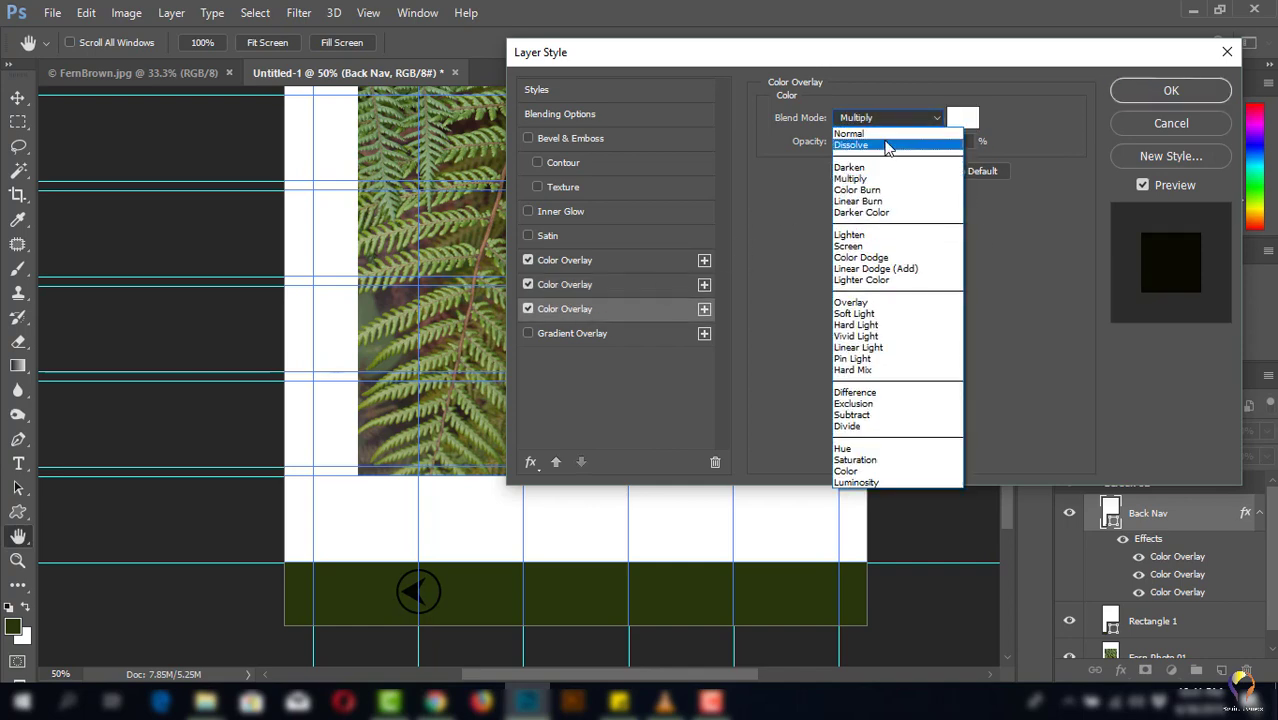
{"action": "left_click", "coordinate": [885, 129]}
{"action": "left_click", "coordinate": [567, 260]}
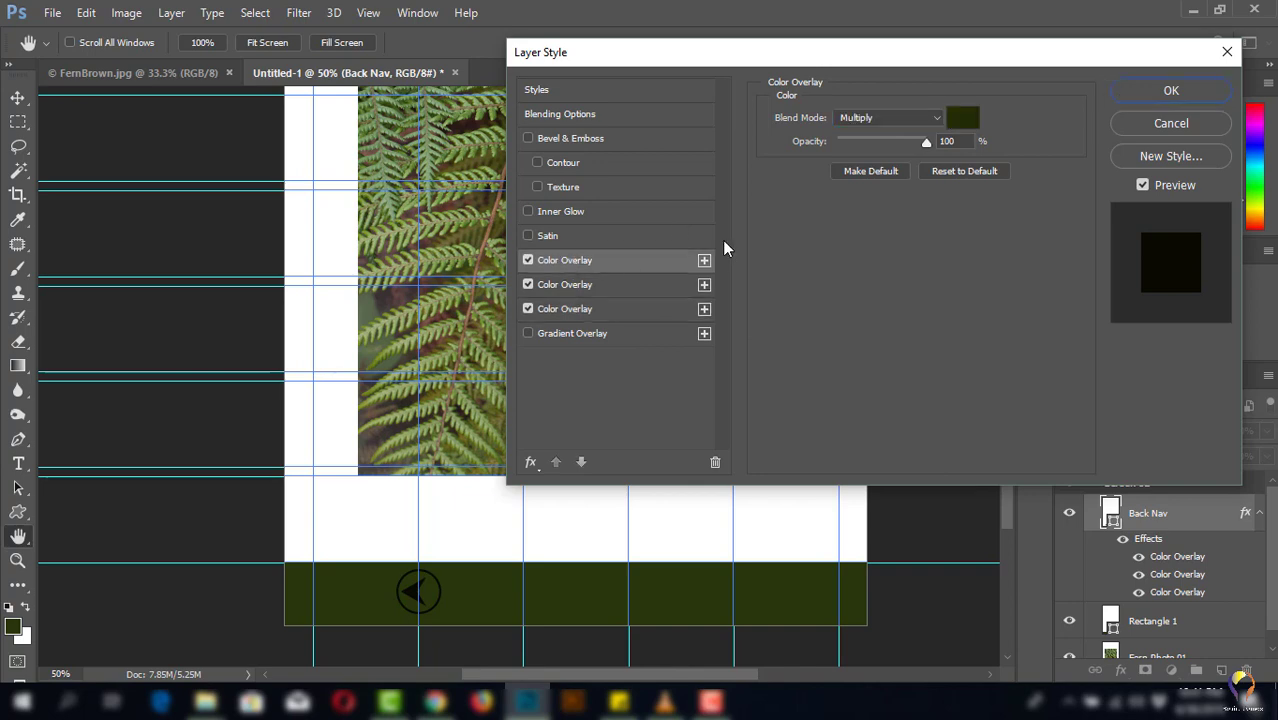
{"action": "left_click", "coordinate": [916, 118]}
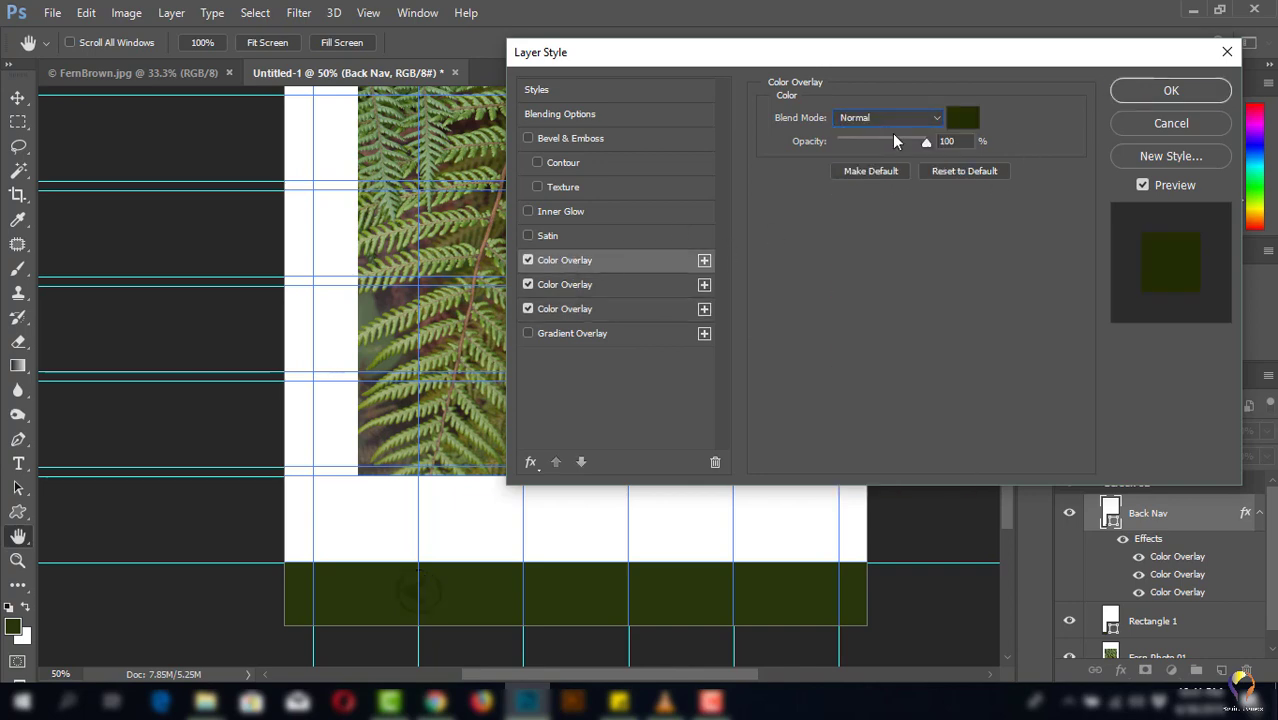
- Make the first overlay white (ffffff) and apply the layer style
{"action": "left_click", "coordinate": [961, 121]}
{"action": "type", "text": "ffffff"}
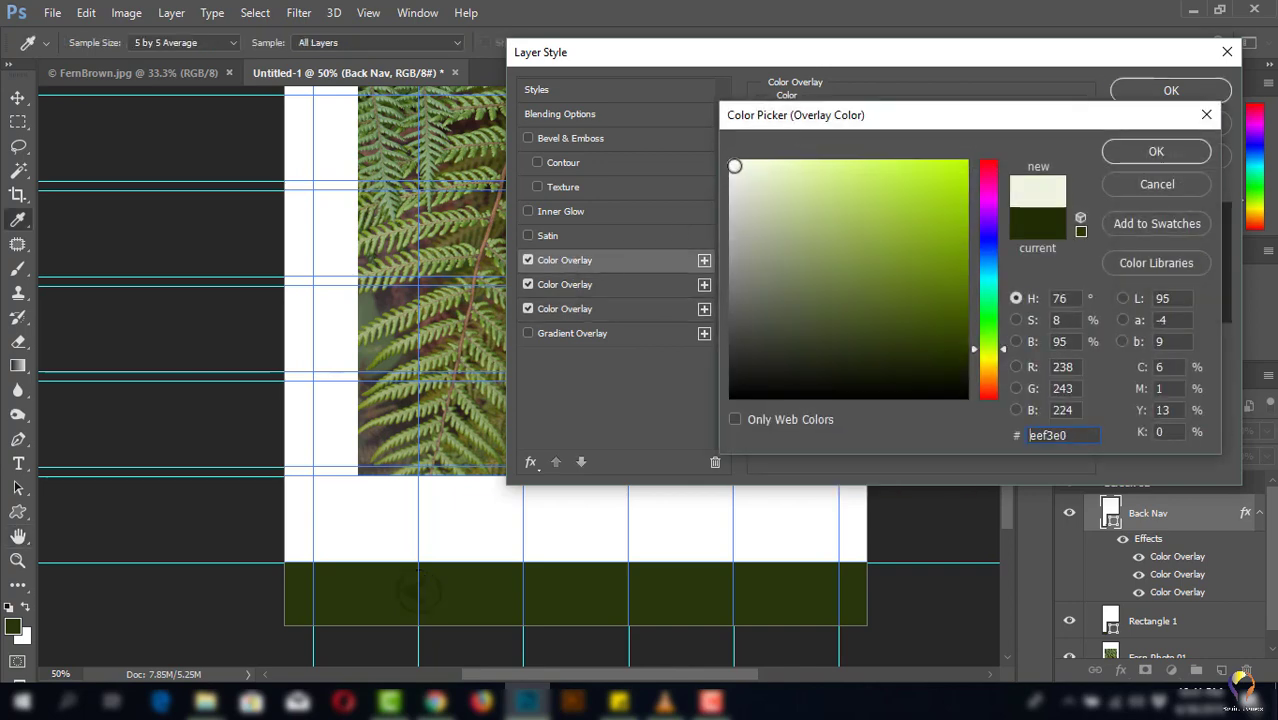
{"action": "left_click", "coordinate": [1156, 151]}
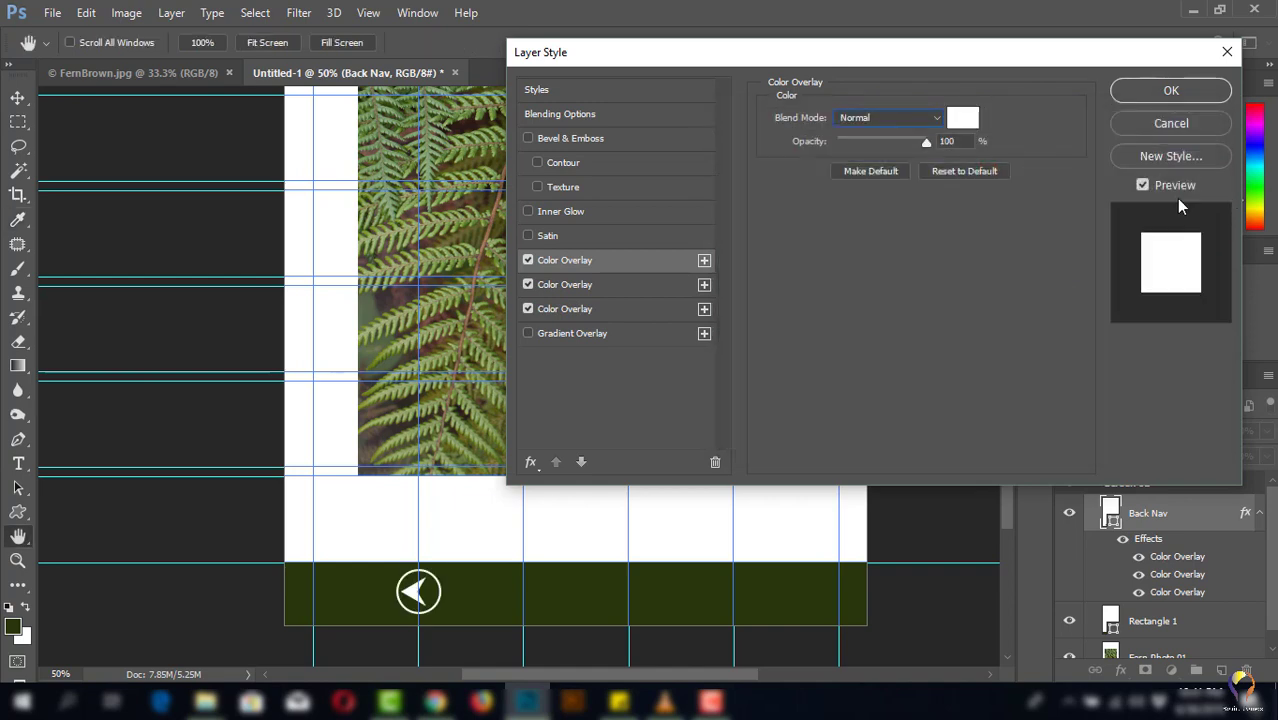
{"action": "left_click", "coordinate": [1171, 91]}
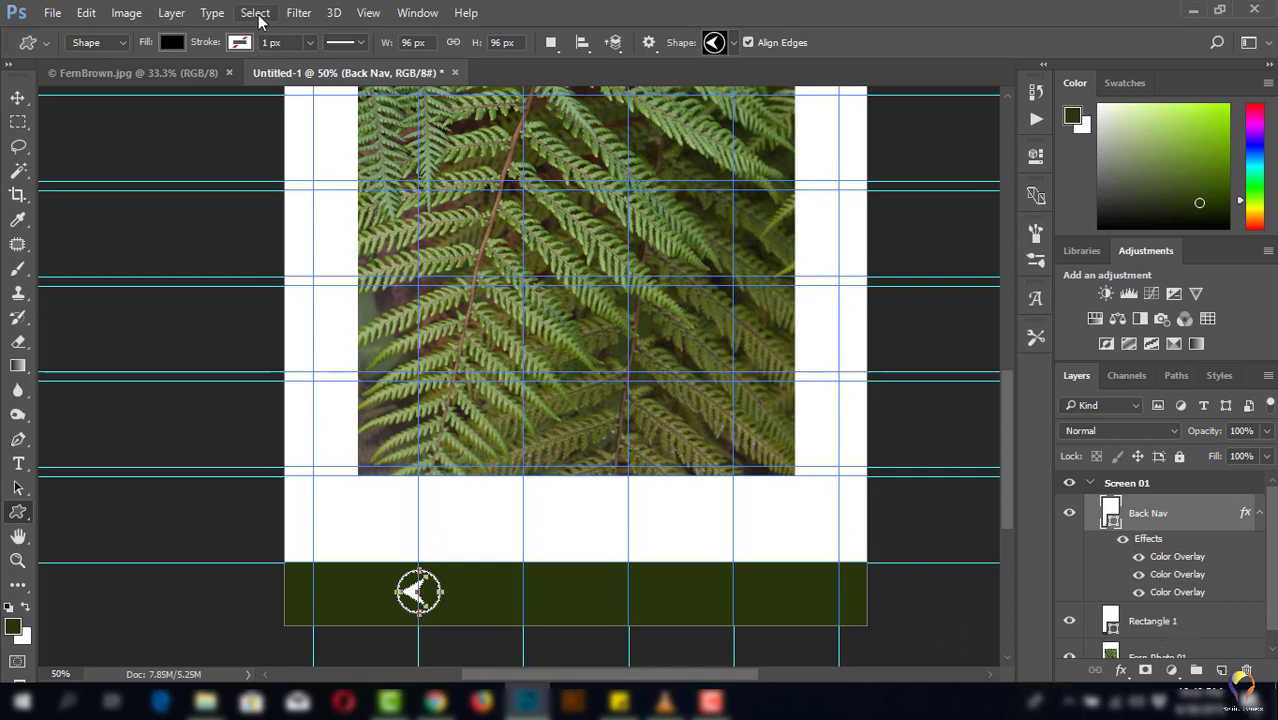
- Check each Color Overlay by toggling its visibility, then duplicate Back Nav as Back Nav copy
{"action": "key", "text": "v"}
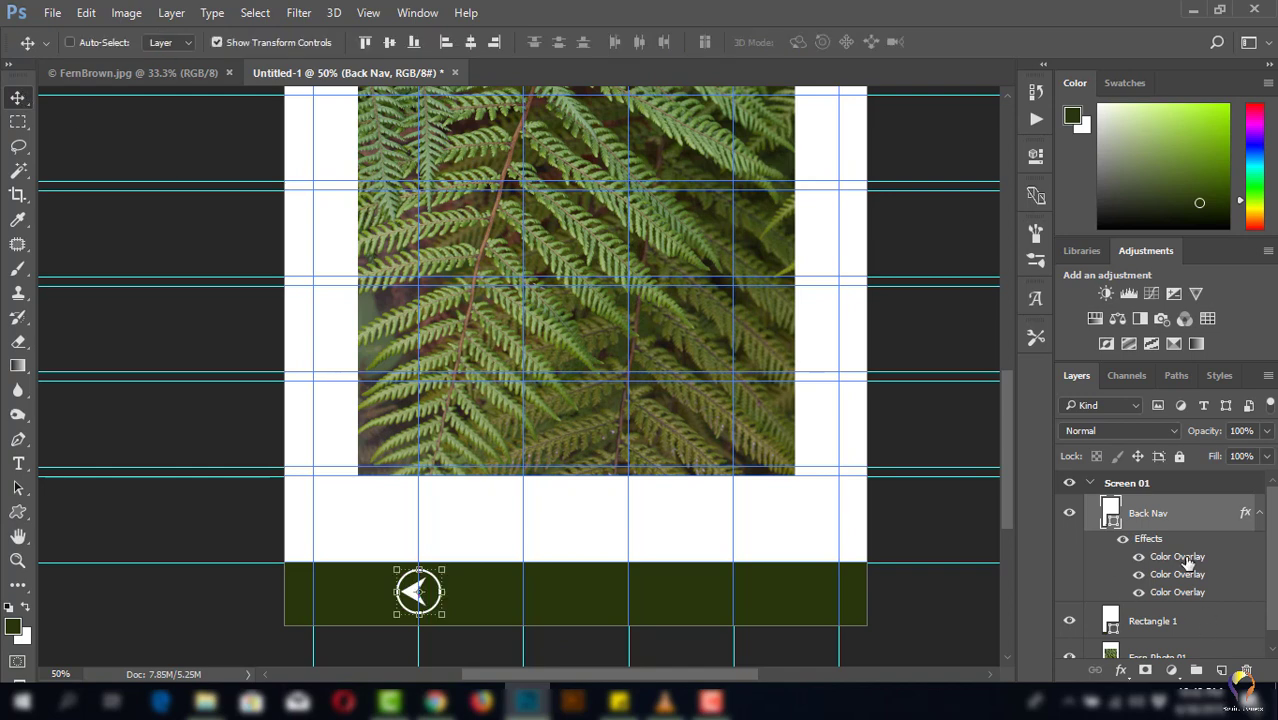
{"action": "left_click", "coordinate": [1138, 557]}
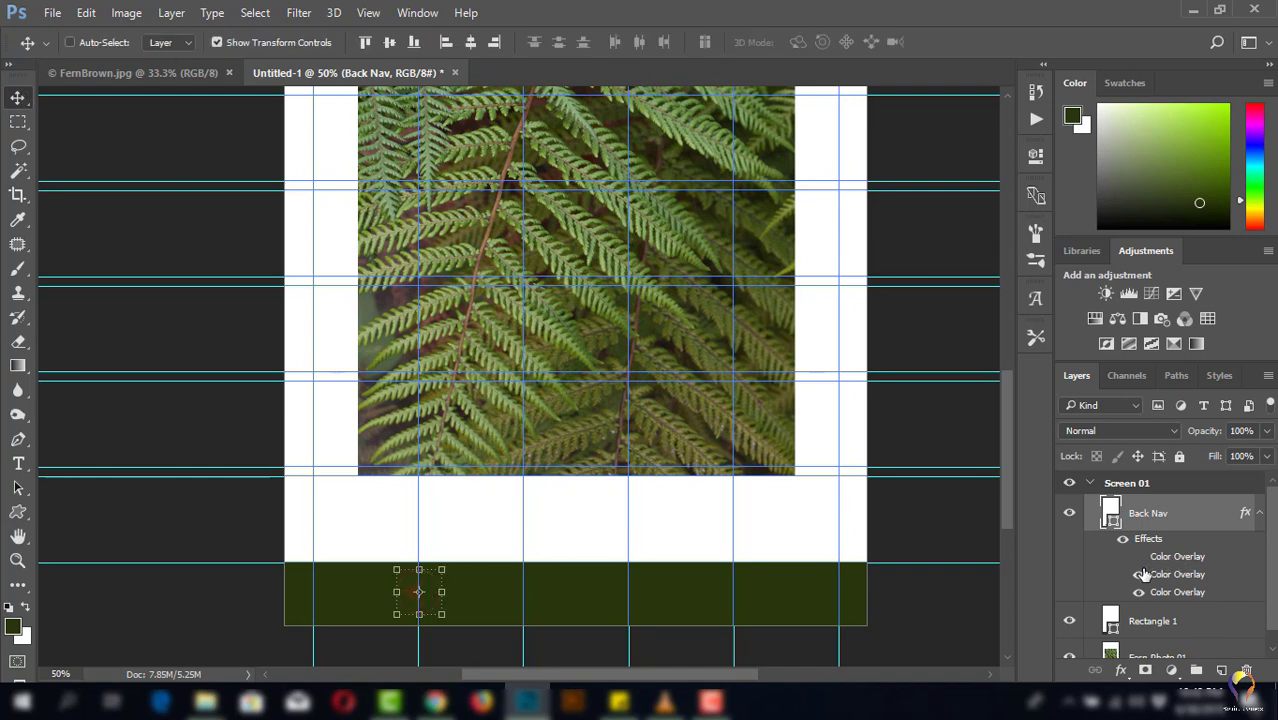
{"action": "left_click", "coordinate": [1139, 575]}
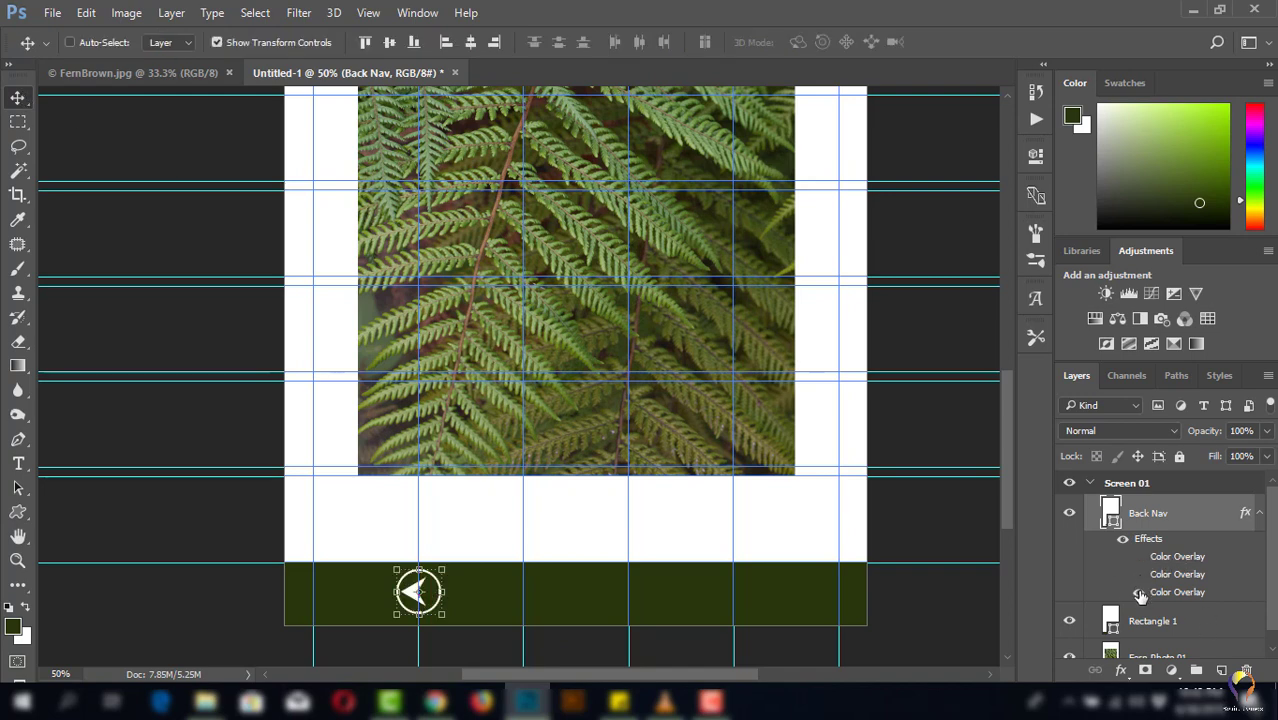
{"action": "left_click", "coordinate": [1138, 593]}
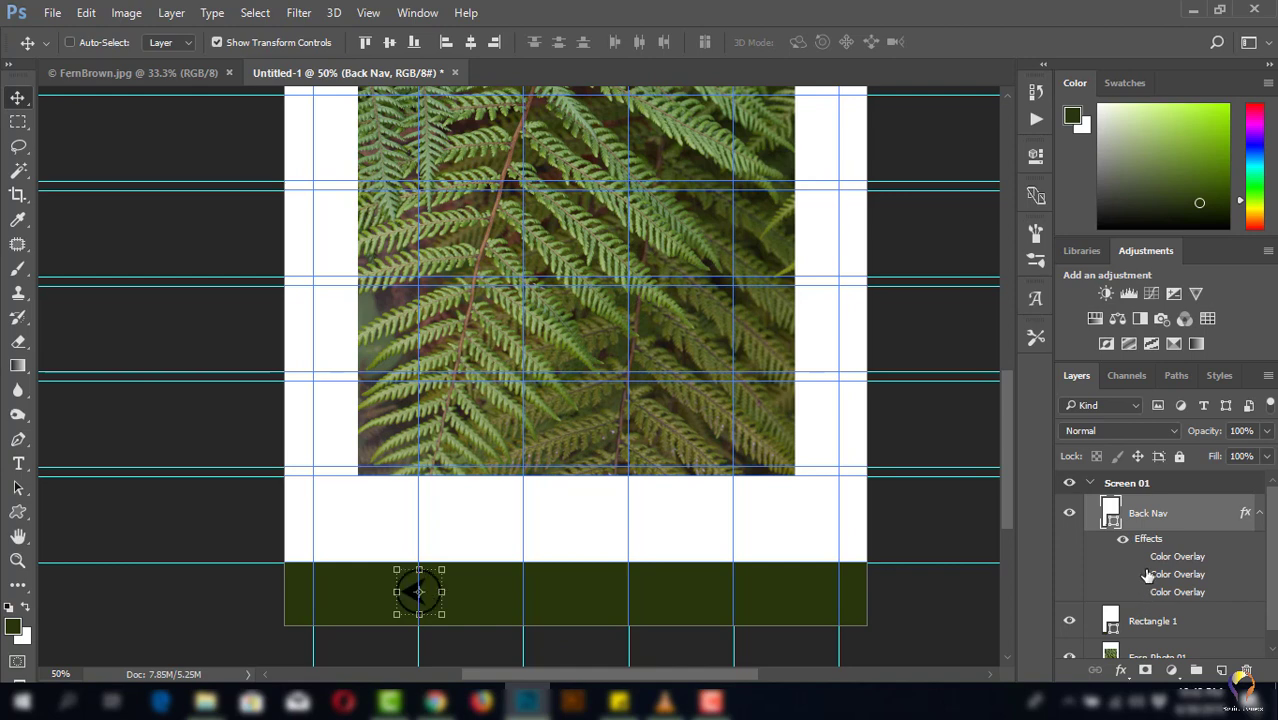
{"action": "left_click", "coordinate": [1138, 576]}
{"action": "left_click", "coordinate": [1138, 592]}
{"action": "scroll", "coordinate": [1138, 592], "scroll_direction": "down", "scroll_amount": 1}
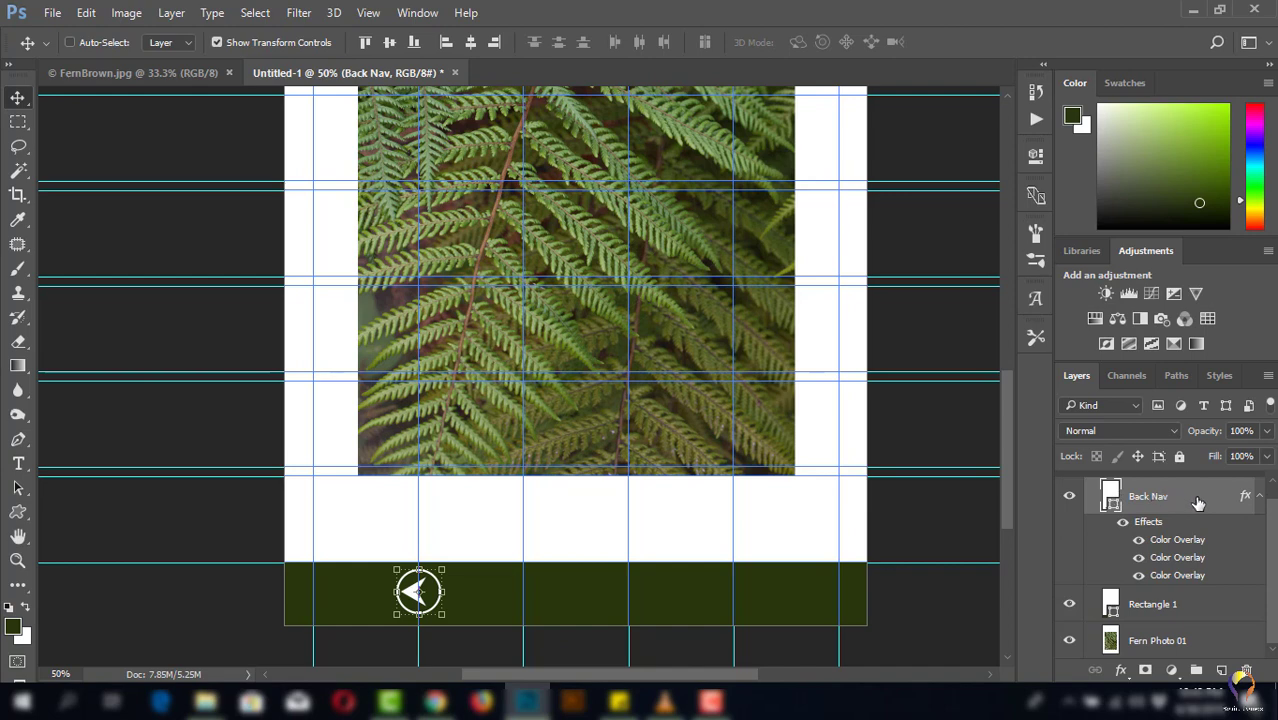
{"action": "key", "text": "ctrl+j"}
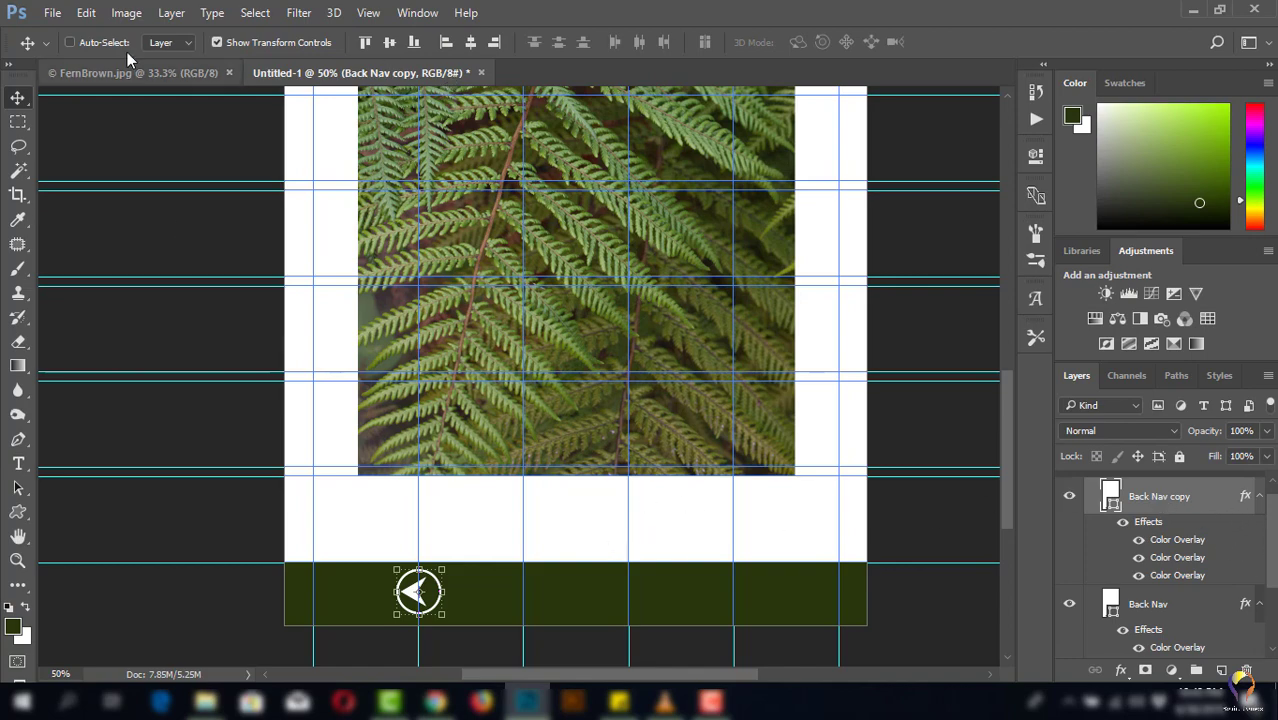
- Flip Back Nav copy horizontally and move it to the right end of the green nav bar
{"action": "left_click", "coordinate": [88, 14]}
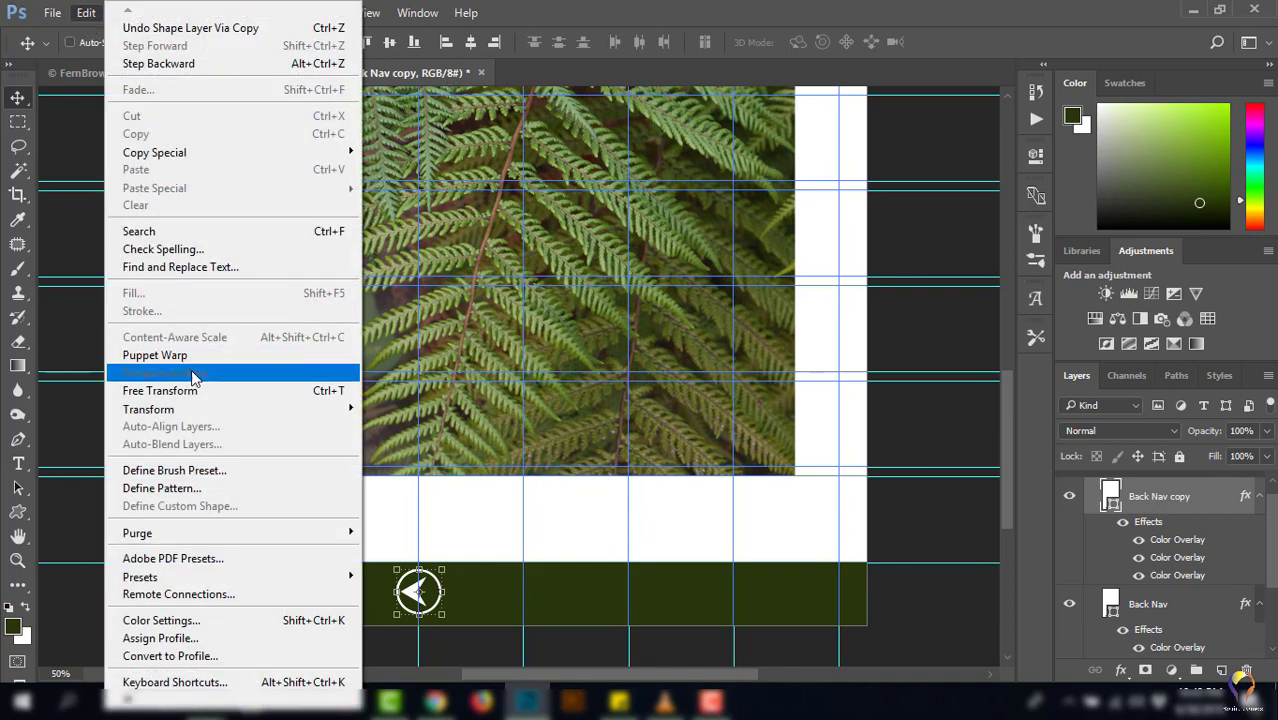
{"action": "mouse_move", "coordinate": [148, 409]}
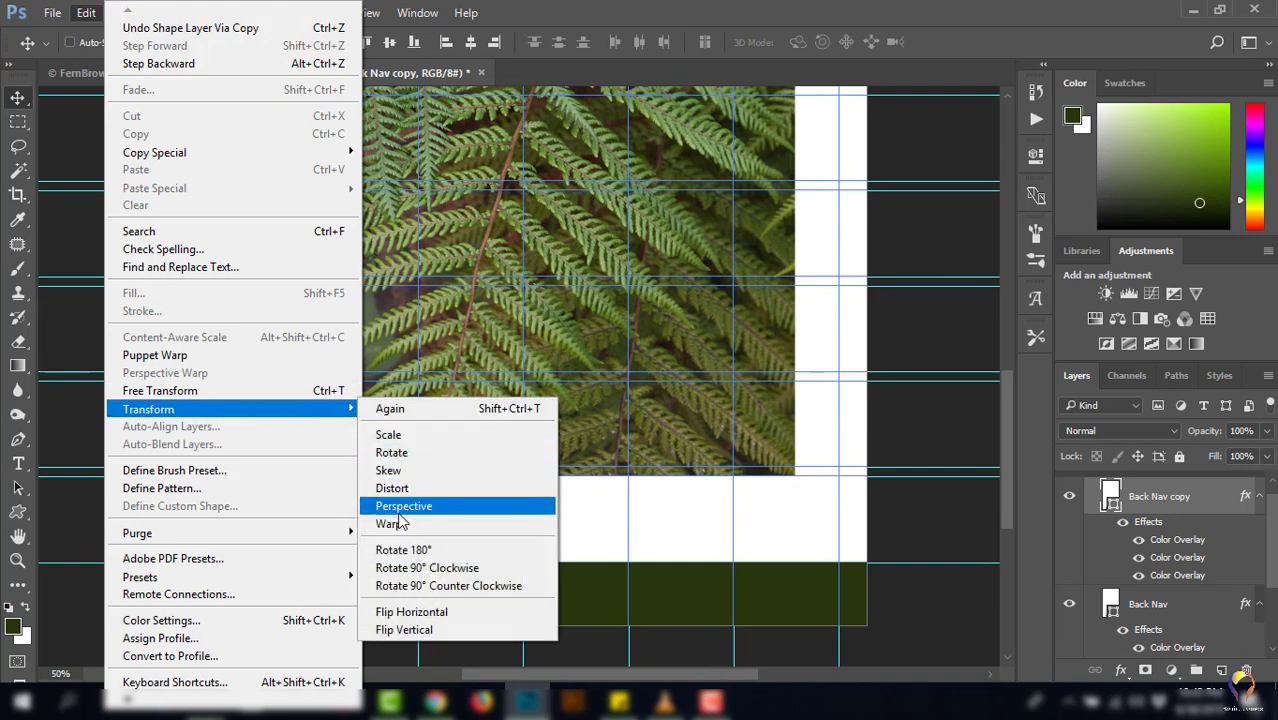
{"action": "left_click", "coordinate": [436, 616]}
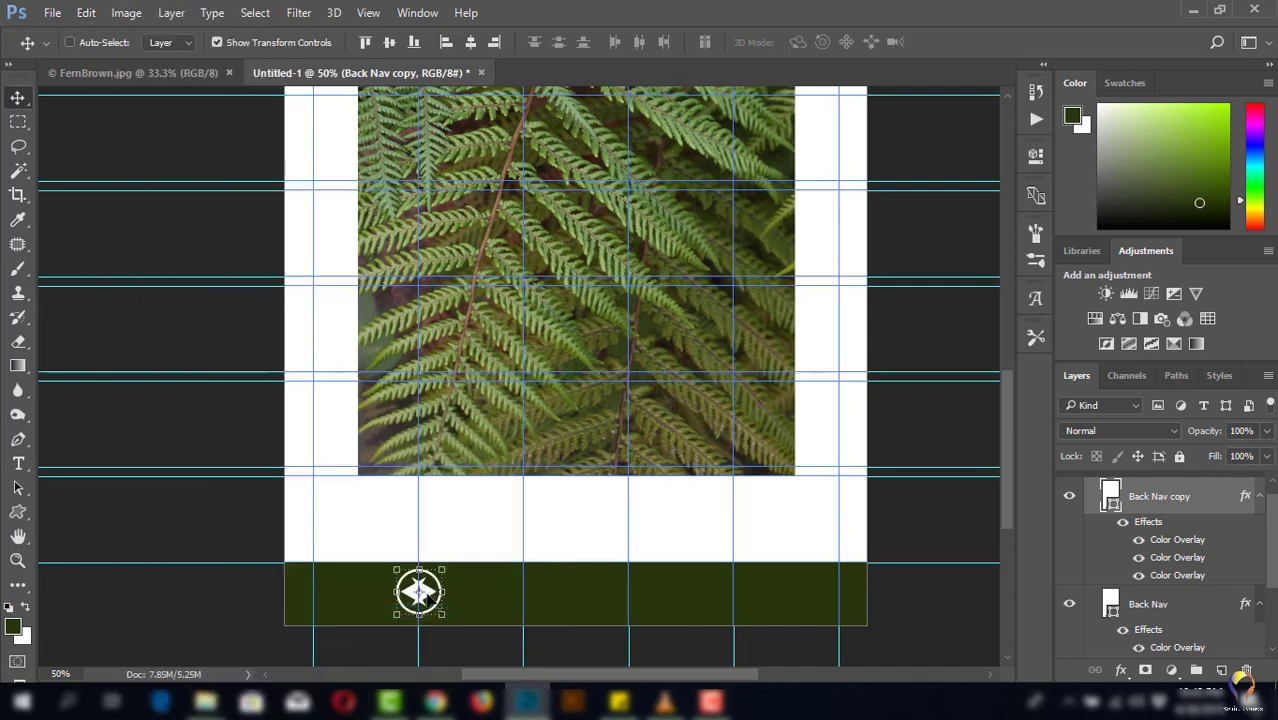
{"action": "left_click_drag", "start_coordinate": [452, 610], "coordinate": [770, 612]}
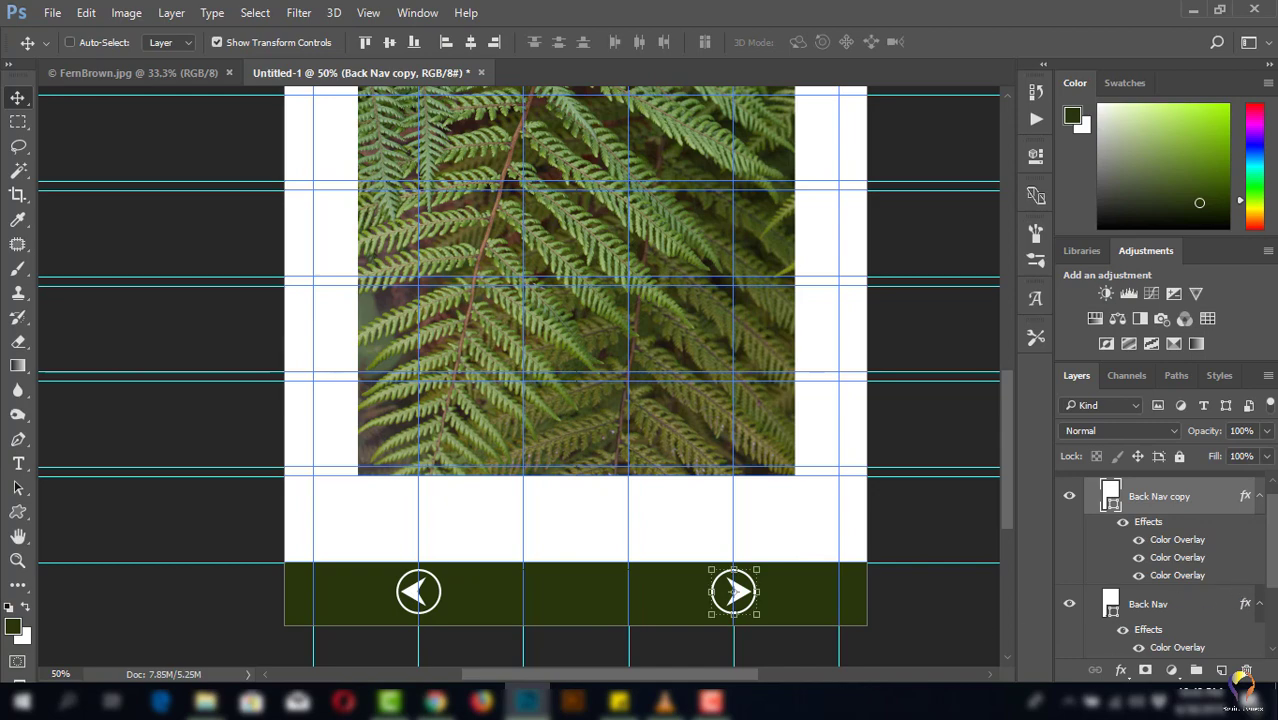
{"action": "scroll", "coordinate": [1272, 563], "scroll_direction": "down", "scroll_amount": 2}
{"action": "scroll", "coordinate": [1272, 563], "scroll_direction": "up", "scroll_amount": 2}
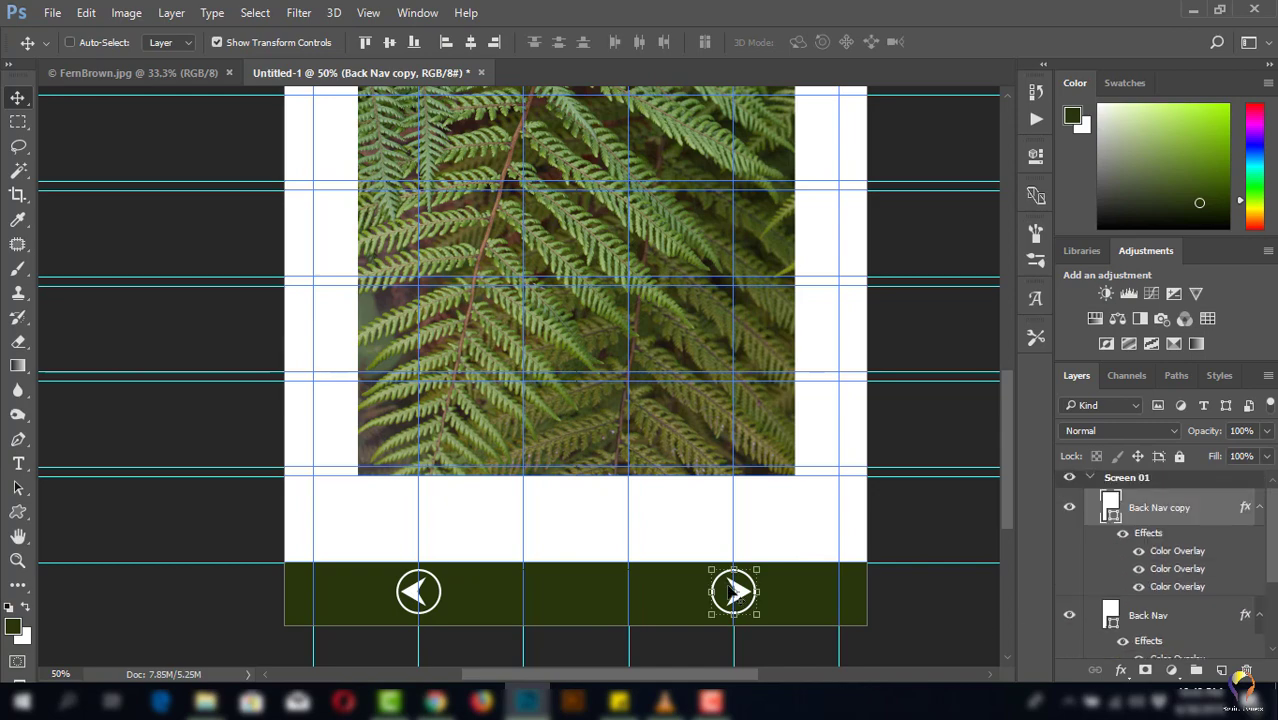
{"action": "scroll", "coordinate": [737, 594], "scroll_direction": "up", "scroll_amount": 1}
{"action": "scroll", "coordinate": [737, 594], "scroll_direction": "down", "scroll_amount": 5}
{"action": "scroll", "coordinate": [734, 591], "scroll_direction": "down", "scroll_amount": 2}
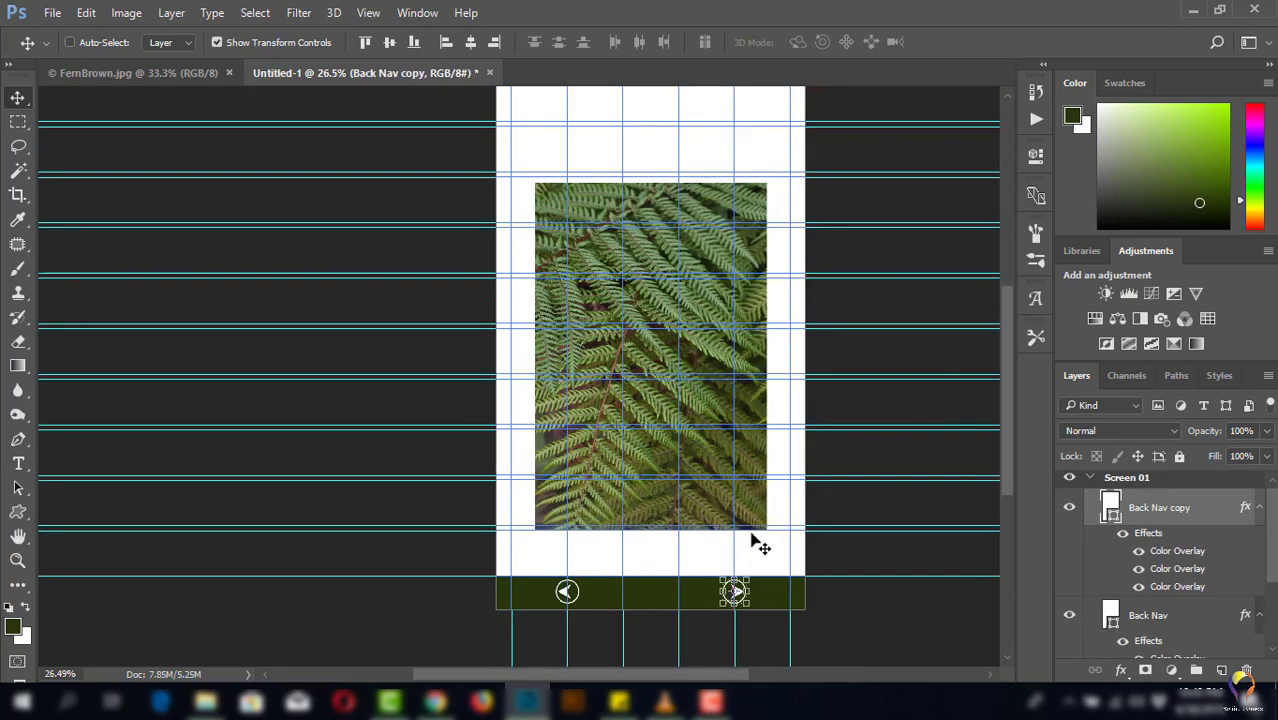
- Draw a 1300 x 216 px rectangle across the top of Screen 01
{"action": "left_click_drag", "start_coordinate": [636, 371], "coordinate": [551, 422]}
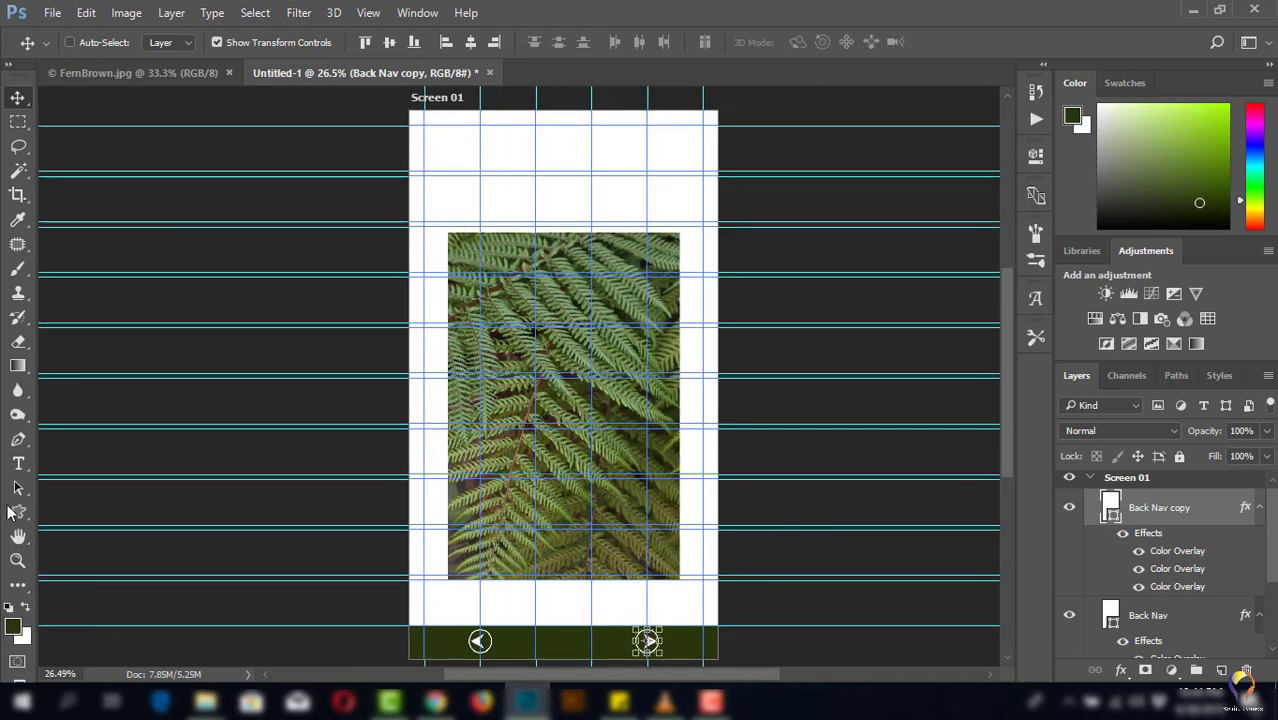
{"action": "left_click_drag", "start_coordinate": [18, 512], "coordinate": [80, 512]}
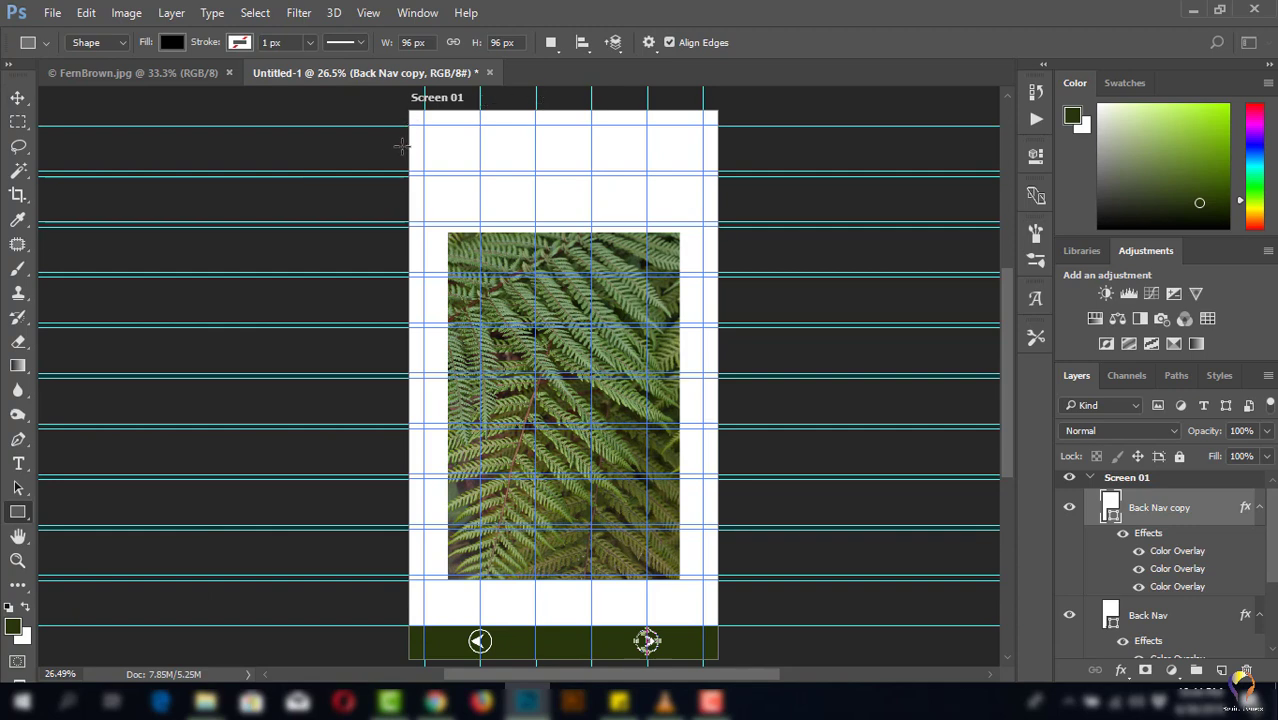
{"action": "mouse_move", "coordinate": [402, 146]}
{"action": "left_mouse_down"}
{"action": "mouse_move", "coordinate": [527, 206]}
{"action": "mouse_move", "coordinate": [720, 200]}
{"action": "left_mouse_up"}
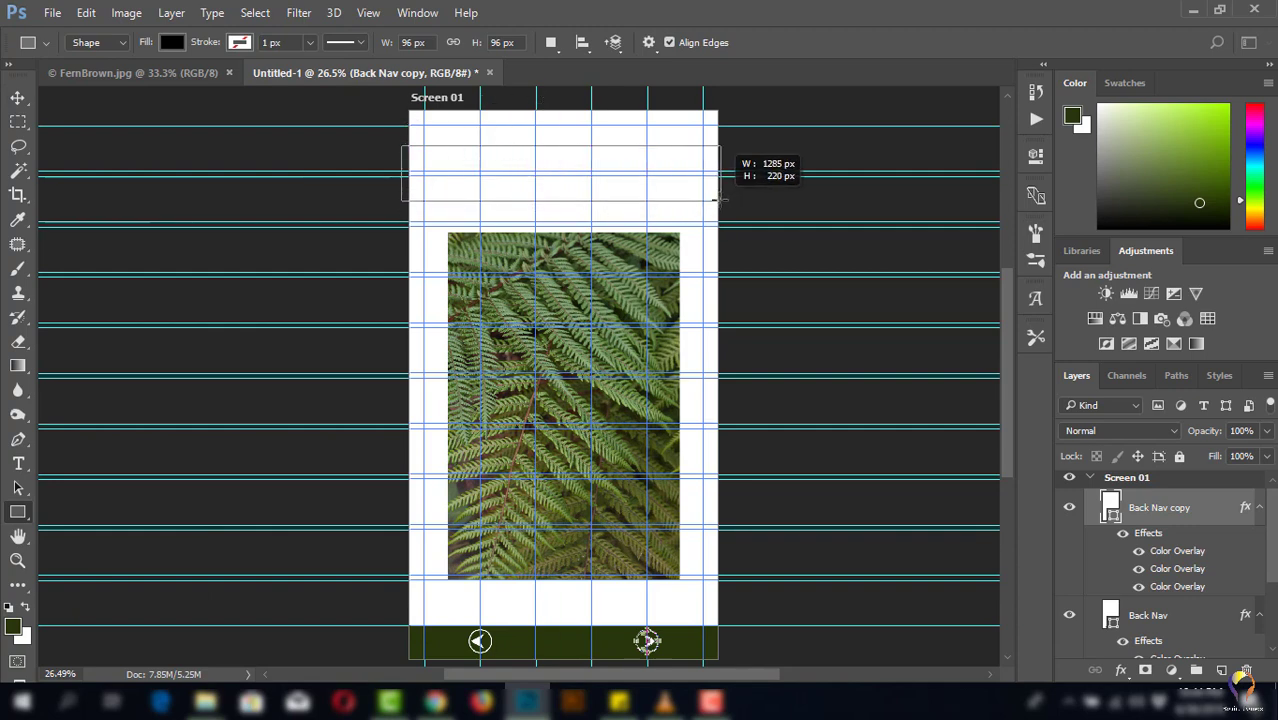
{"action": "left_click_drag", "start_coordinate": [716, 200], "coordinate": [724, 199]}
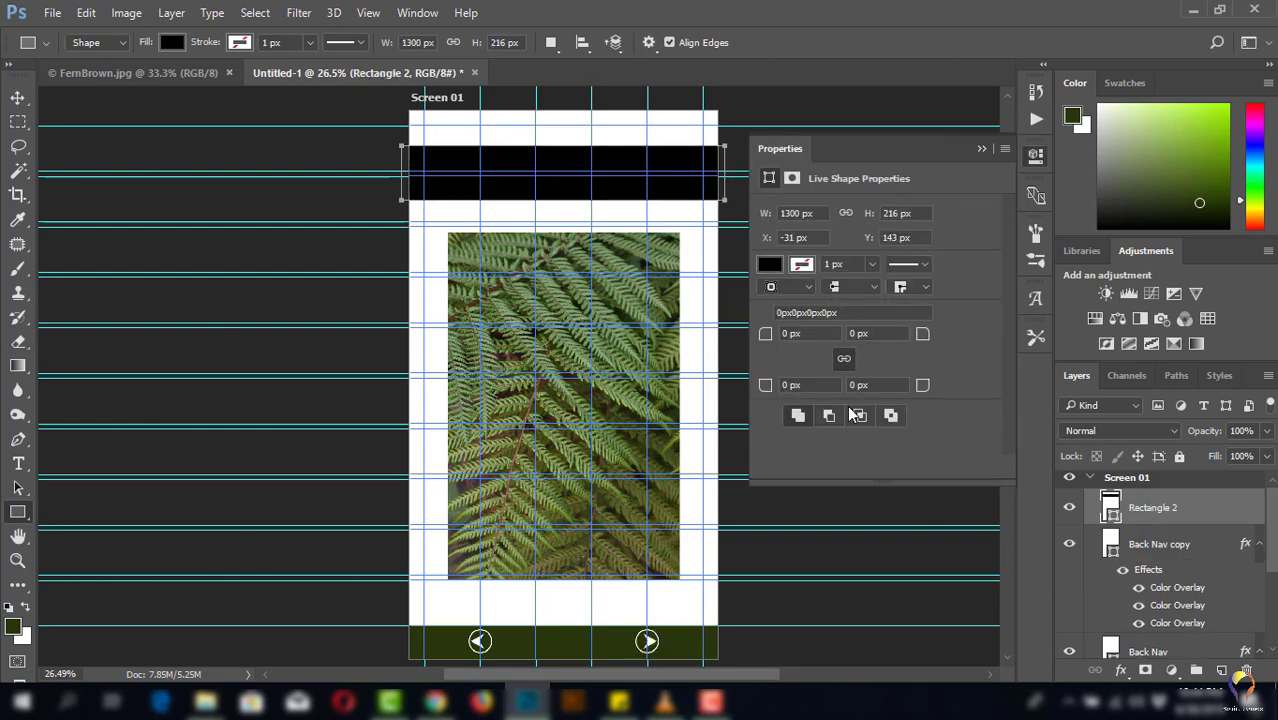
- Fill the header rectangle olive green #4a5823 and close Properties
{"action": "left_click", "coordinate": [769, 265]}
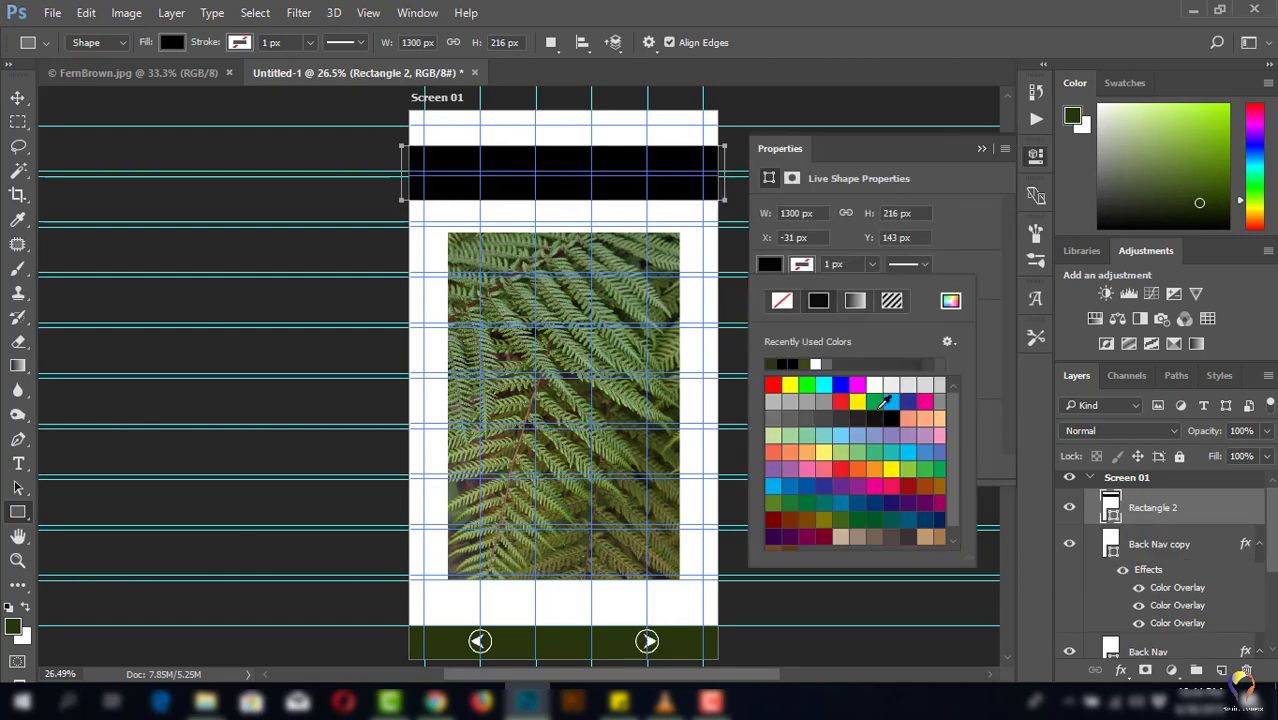
{"action": "left_click", "coordinate": [777, 364]}
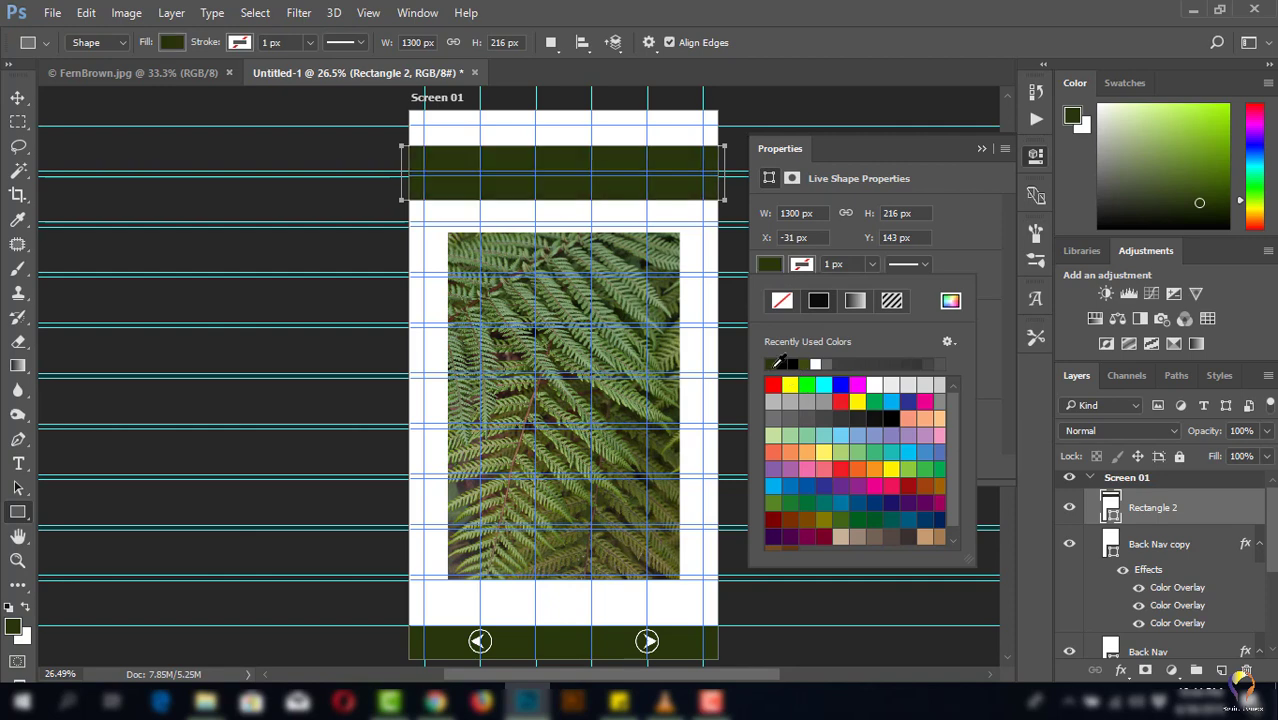
{"action": "left_click", "coordinate": [806, 364]}
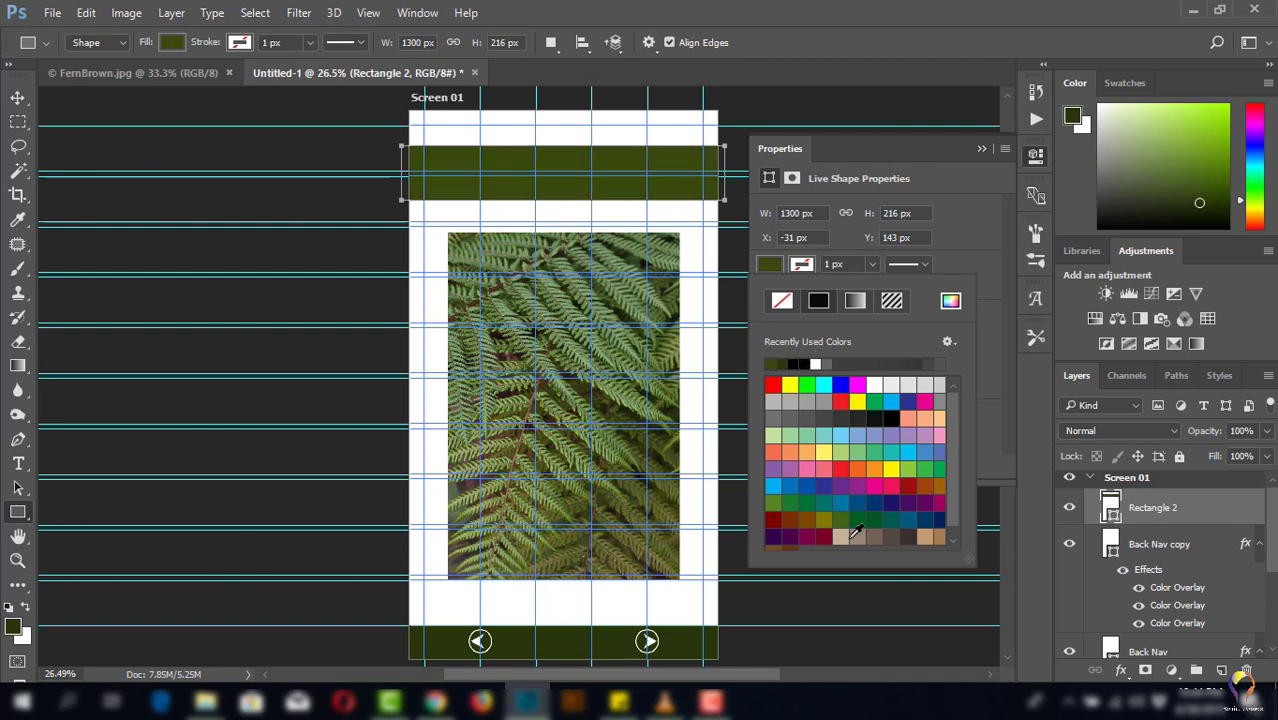
{"action": "left_click", "coordinate": [950, 301]}
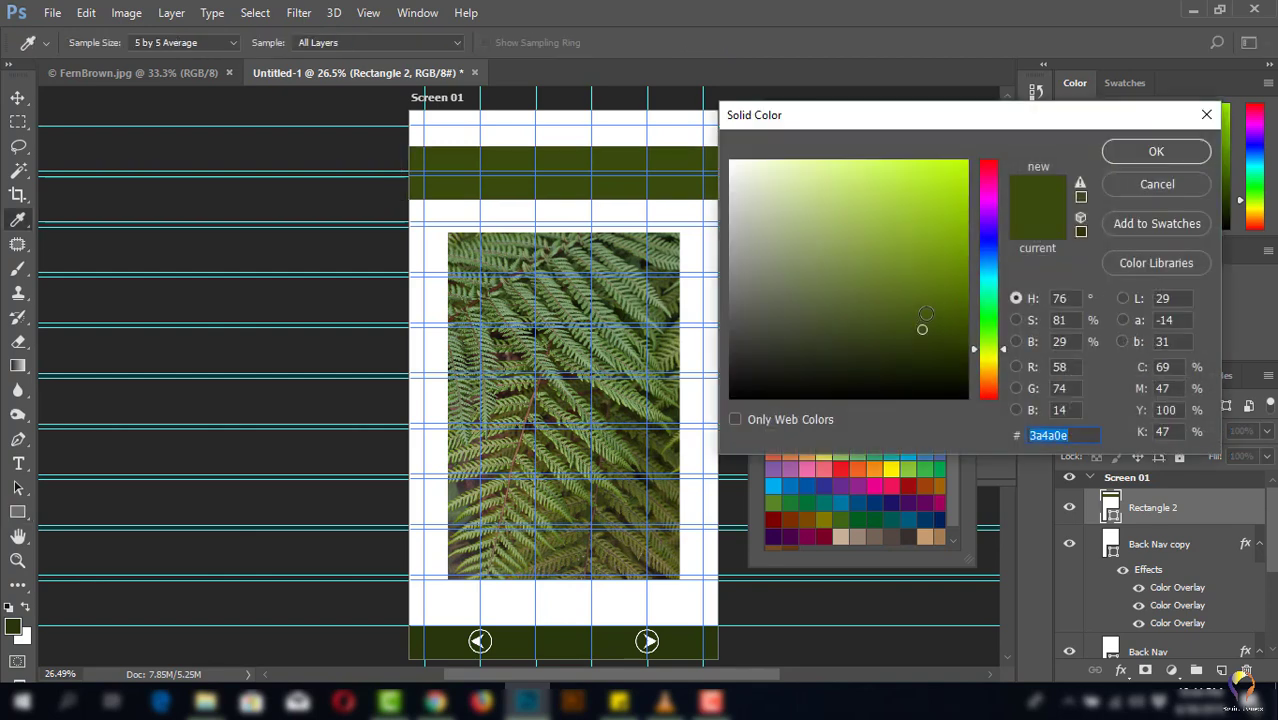
{"action": "left_click_drag", "start_coordinate": [926, 314], "coordinate": [920, 291]}
{"action": "left_click_drag", "start_coordinate": [903, 328], "coordinate": [873, 316]}
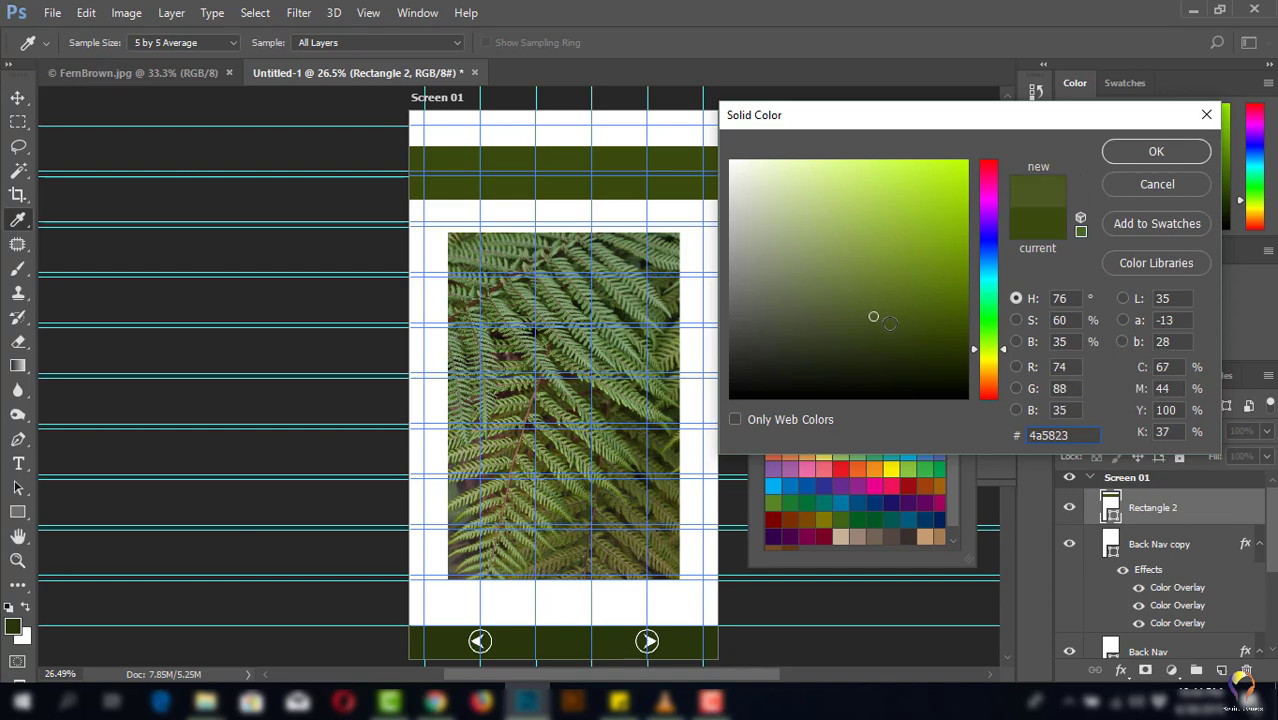
{"action": "left_click", "coordinate": [1150, 150]}
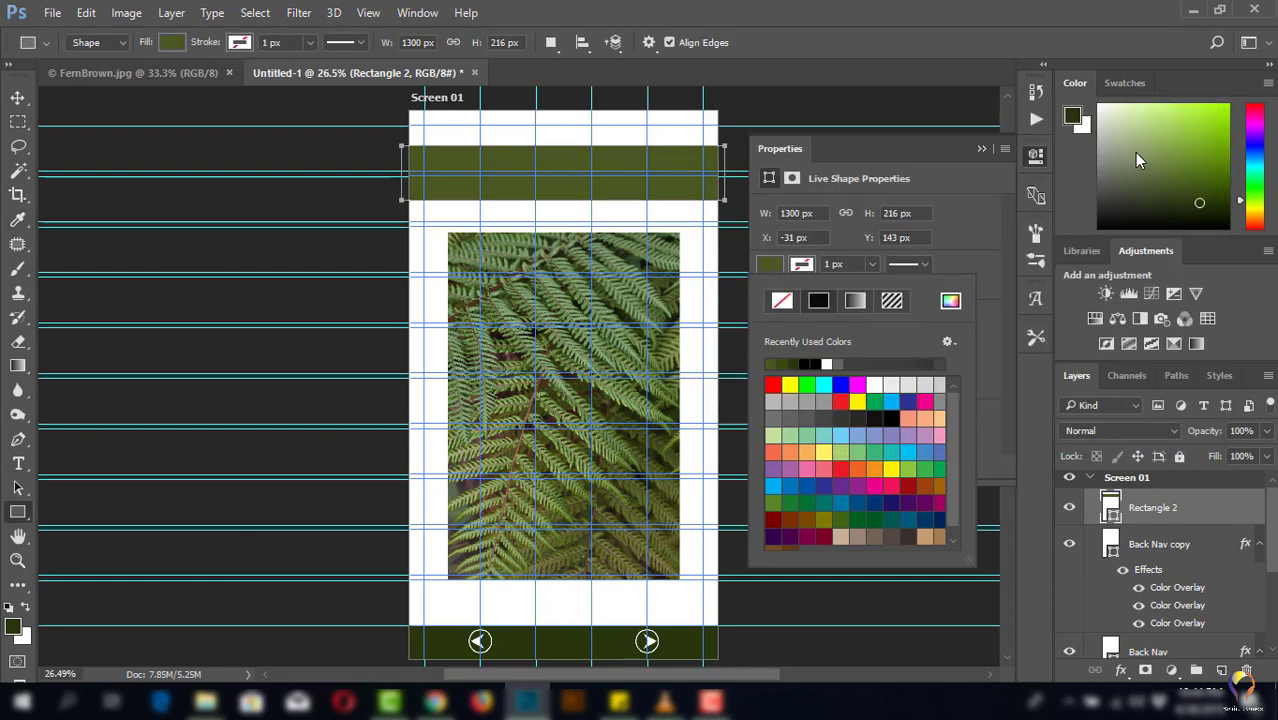
{"action": "left_click", "coordinate": [980, 150]}
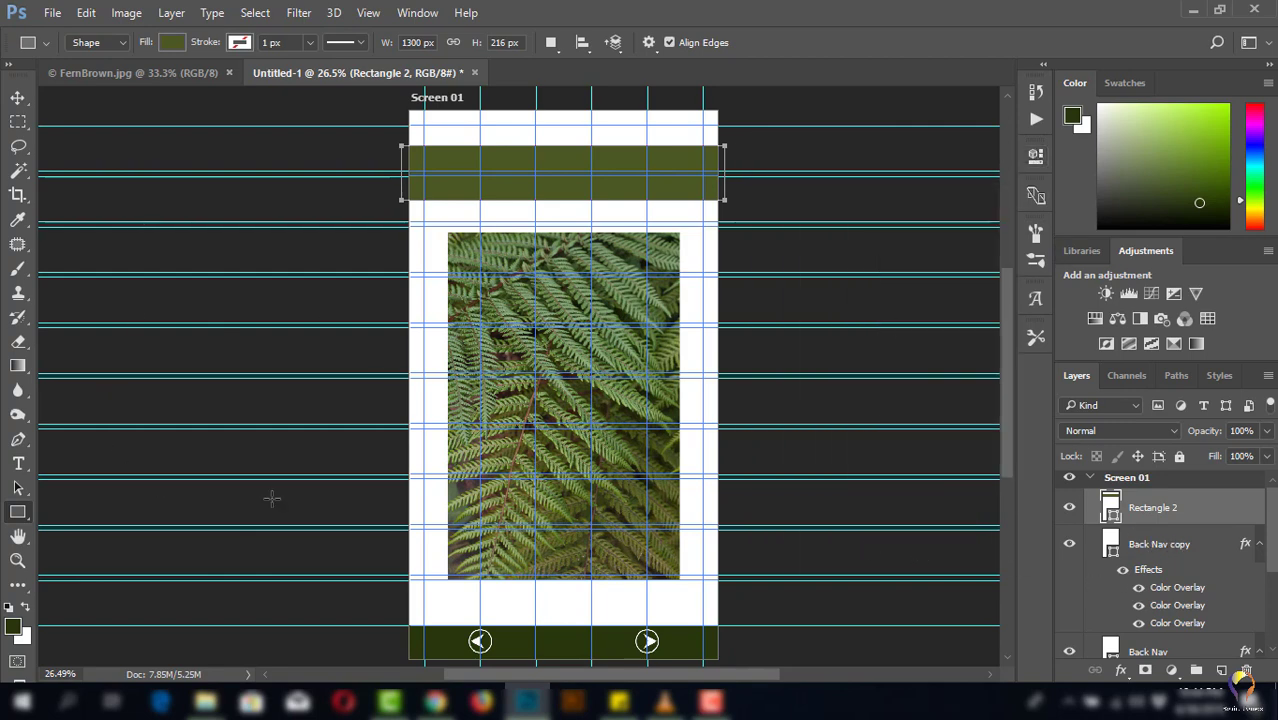
- Start a title text layer in the header set to 72 pt Bauhaus 93
{"action": "left_click", "coordinate": [1221, 670]}
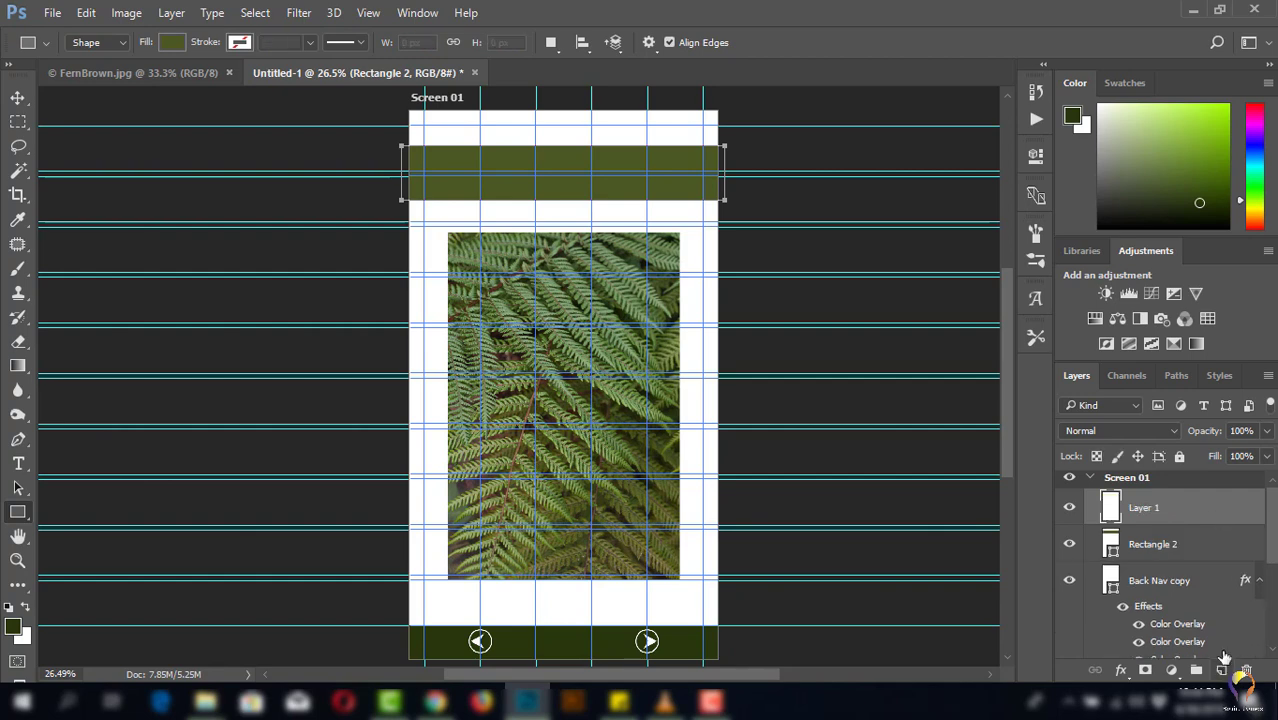
{"action": "left_click", "coordinate": [18, 463]}
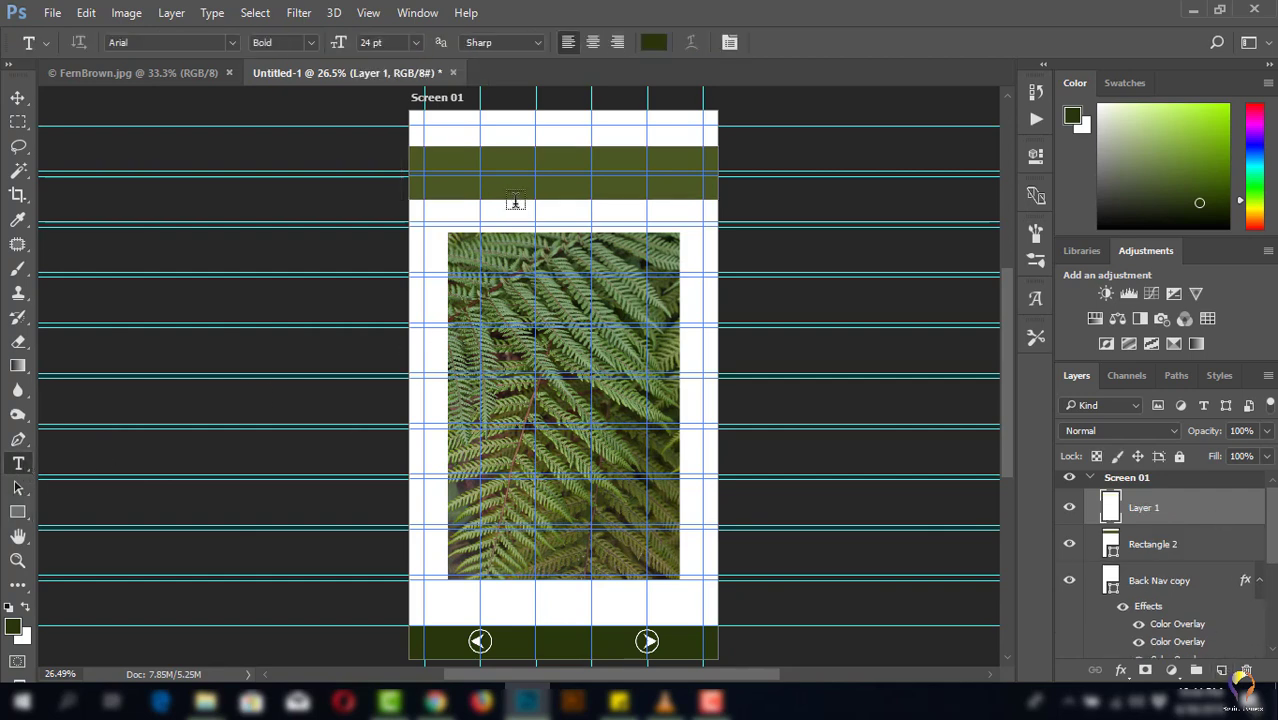
{"action": "left_click", "coordinate": [467, 172]}
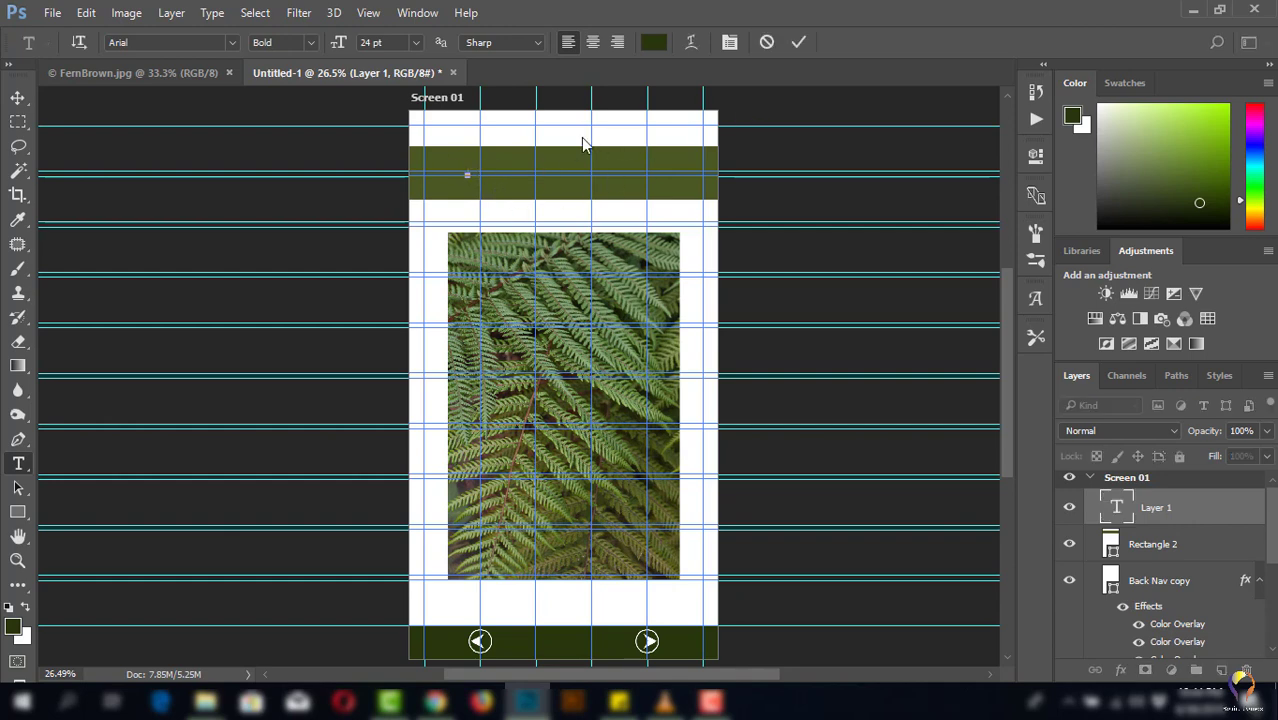
{"action": "left_click", "coordinate": [413, 43]}
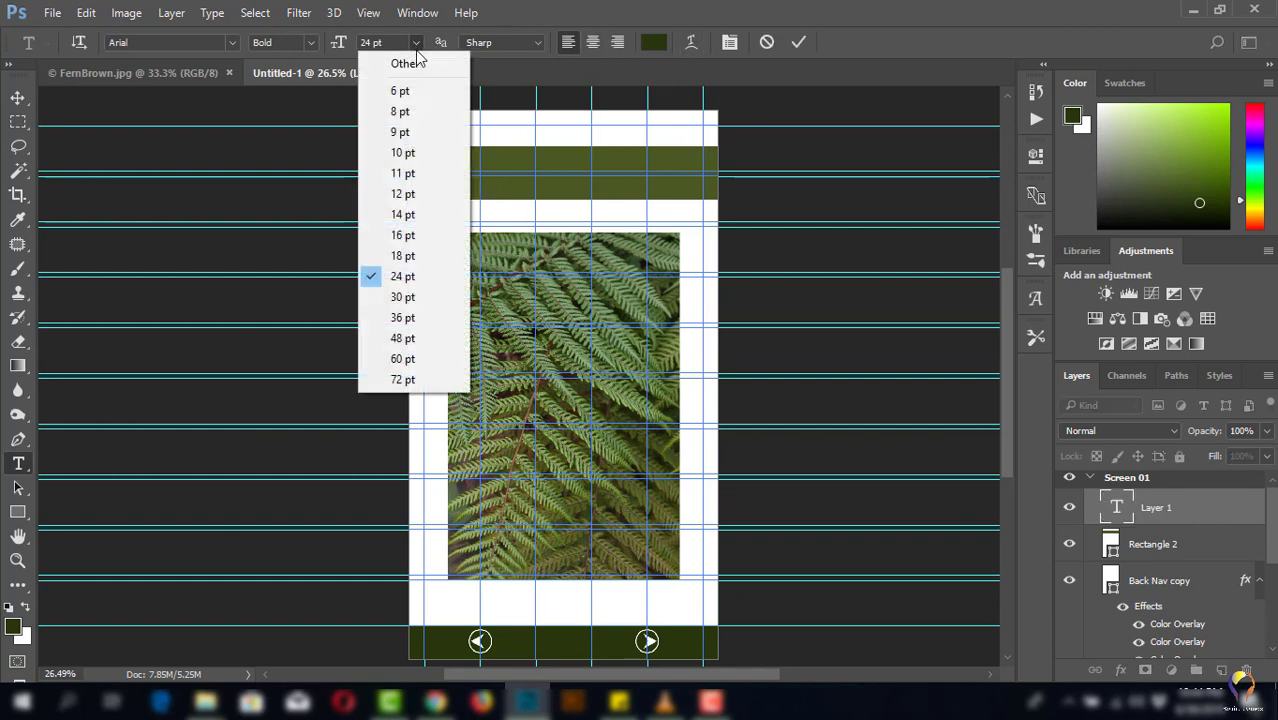
{"action": "left_click", "coordinate": [399, 340]}
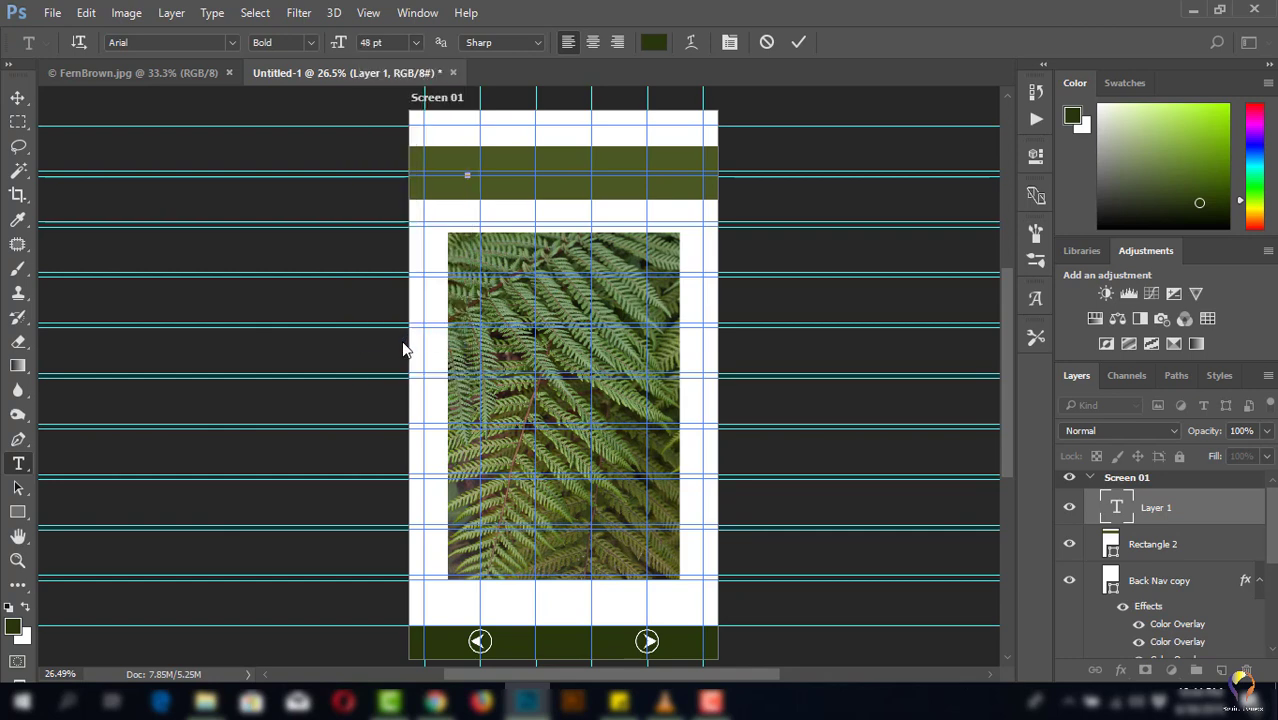
{"action": "left_click", "coordinate": [413, 43]}
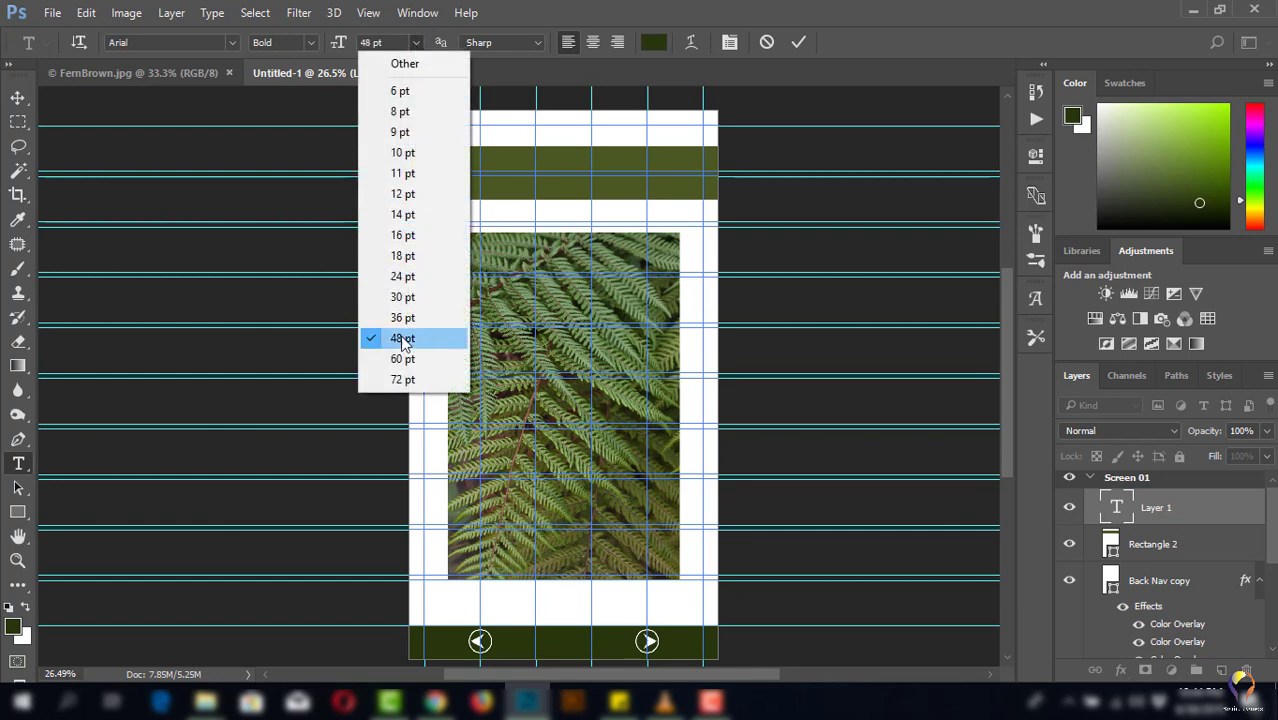
{"action": "left_click", "coordinate": [402, 380]}
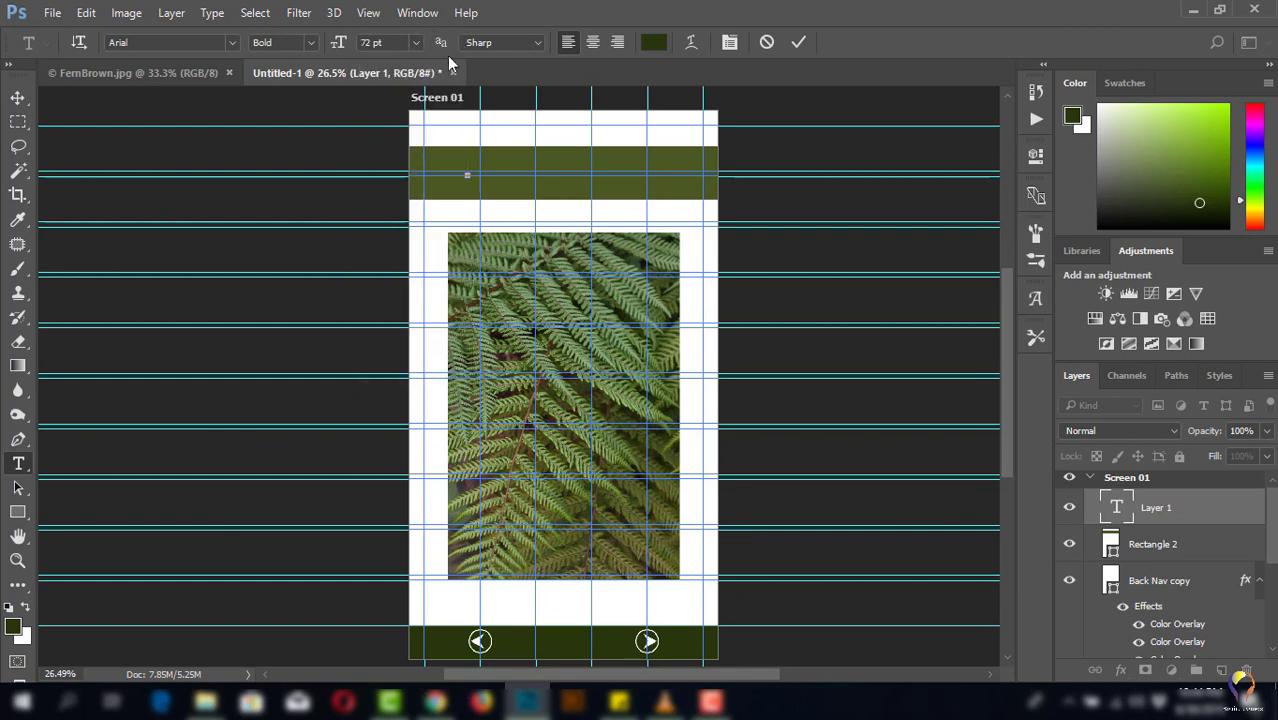
{"action": "left_click", "coordinate": [232, 43]}
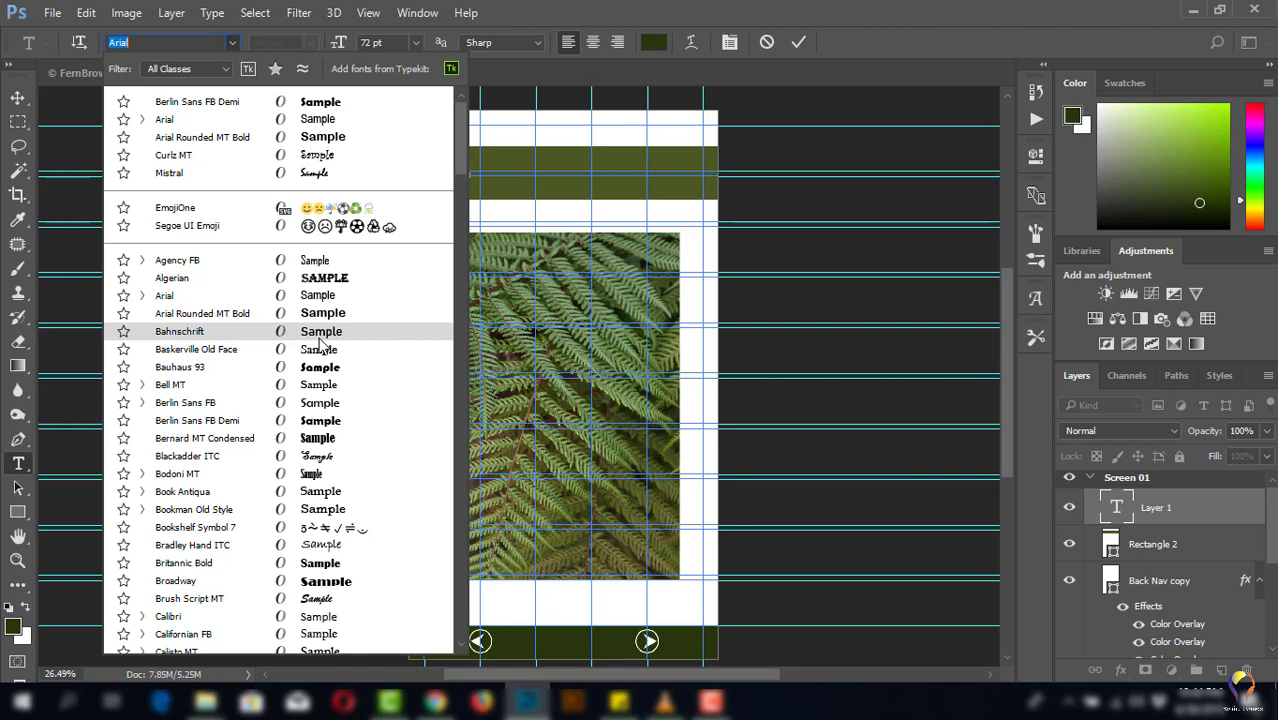
{"action": "left_click", "coordinate": [316, 369]}
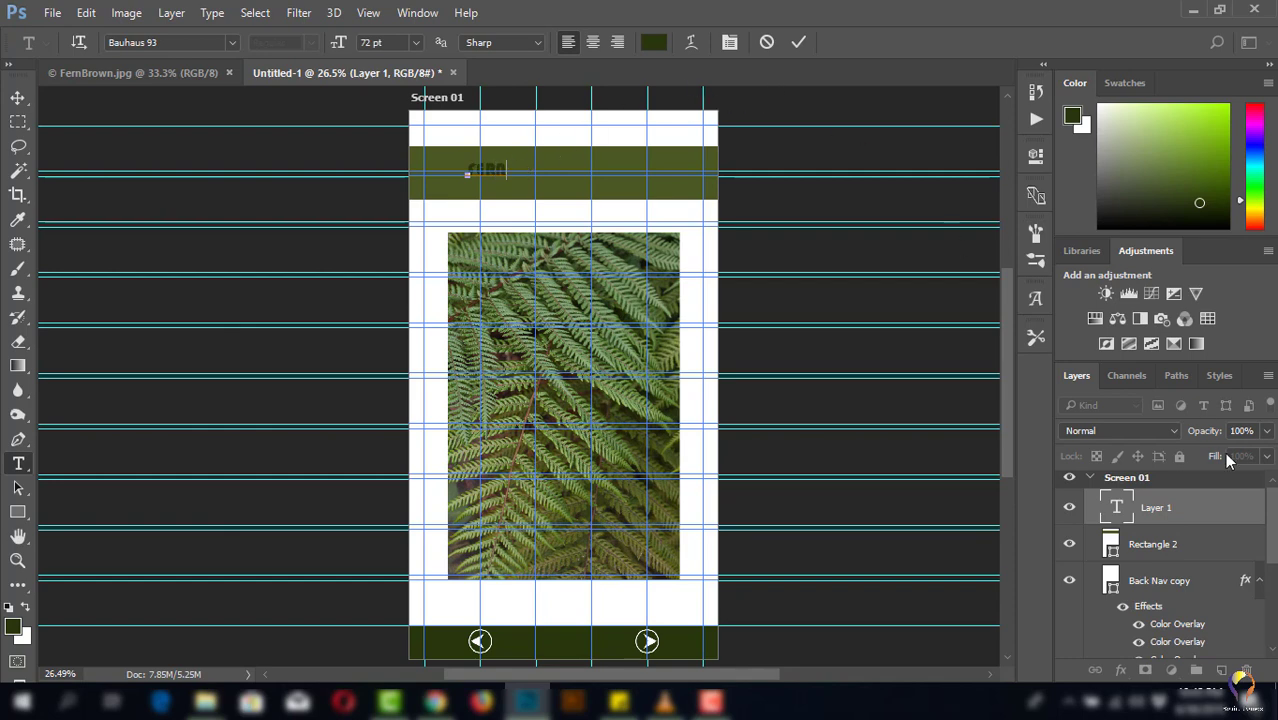
- Colour the FERN title white (ffffff) and commit the text
{"action": "left_click_drag", "start_coordinate": [507, 170], "coordinate": [466, 171]}
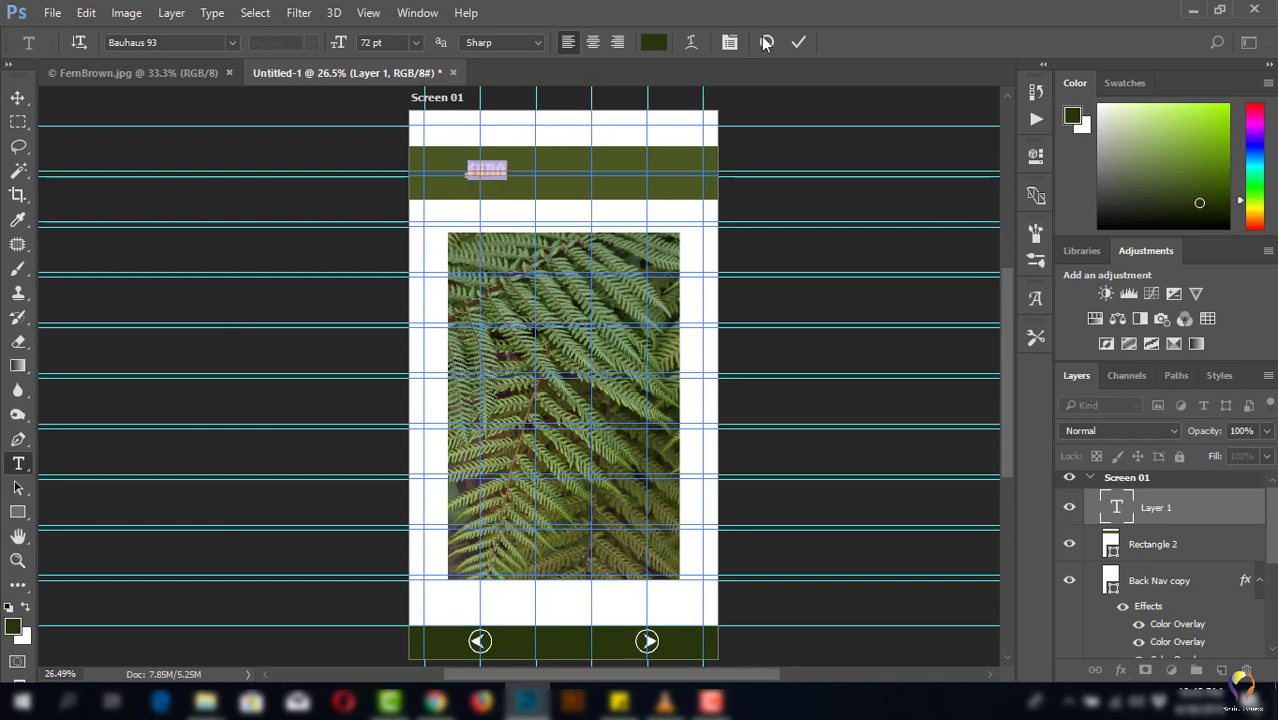
{"action": "left_click", "coordinate": [661, 43]}
{"action": "type", "text": "ffffff"}
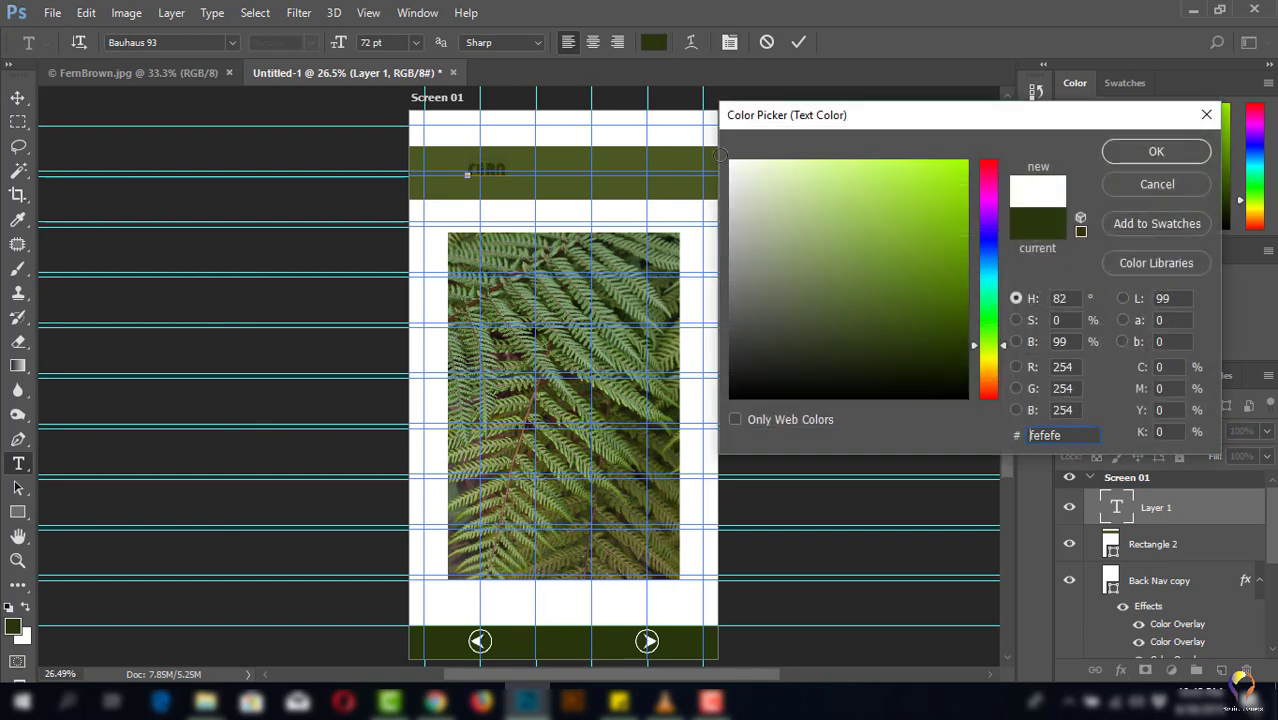
{"action": "left_click", "coordinate": [1150, 151]}
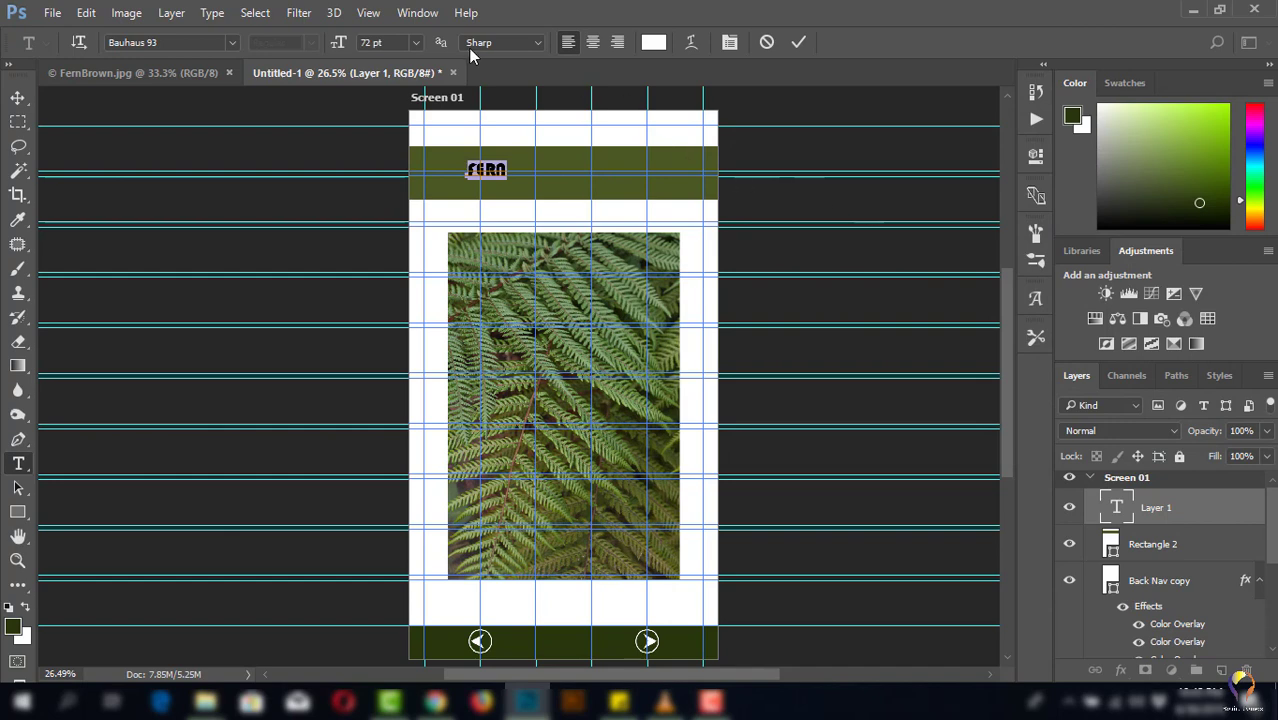
{"action": "key", "text": "ctrl+Return"}
- Enlarge the FERN title and shift it toward the header's left side
{"action": "key", "text": "ctrl+t"}
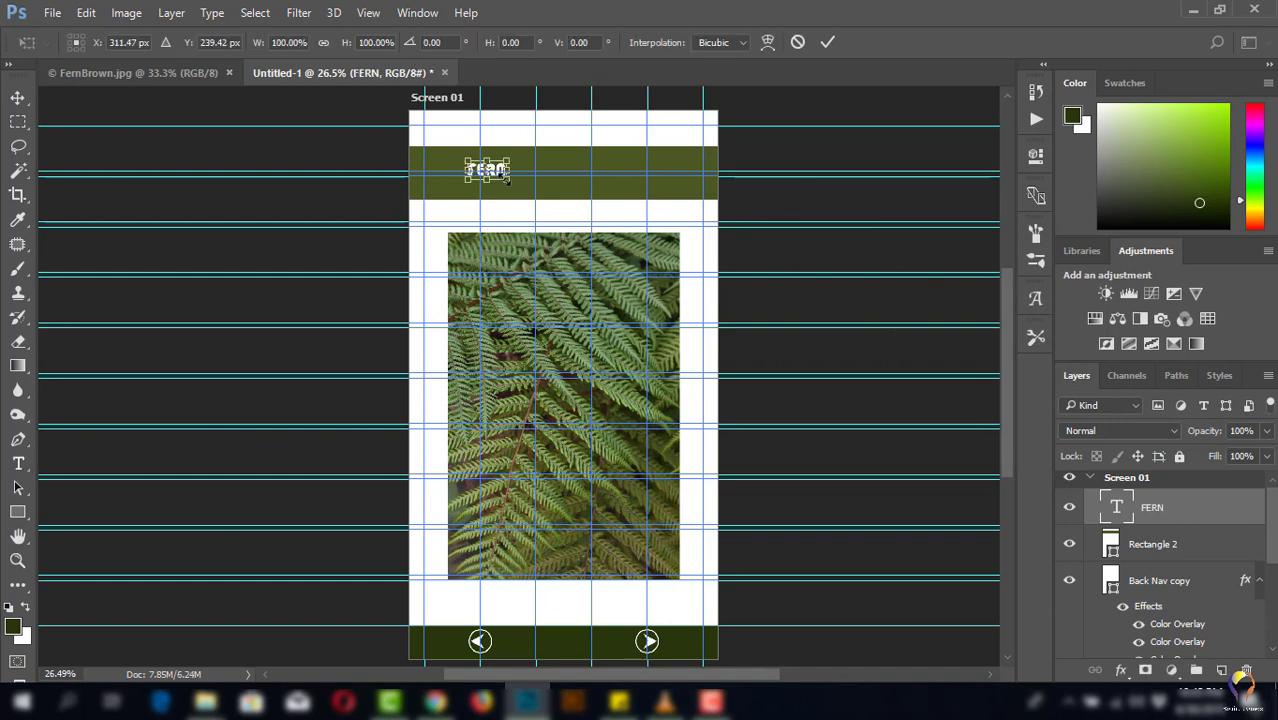
{"action": "left_click_drag", "start_coordinate": [507, 177], "coordinate": [552, 219]}
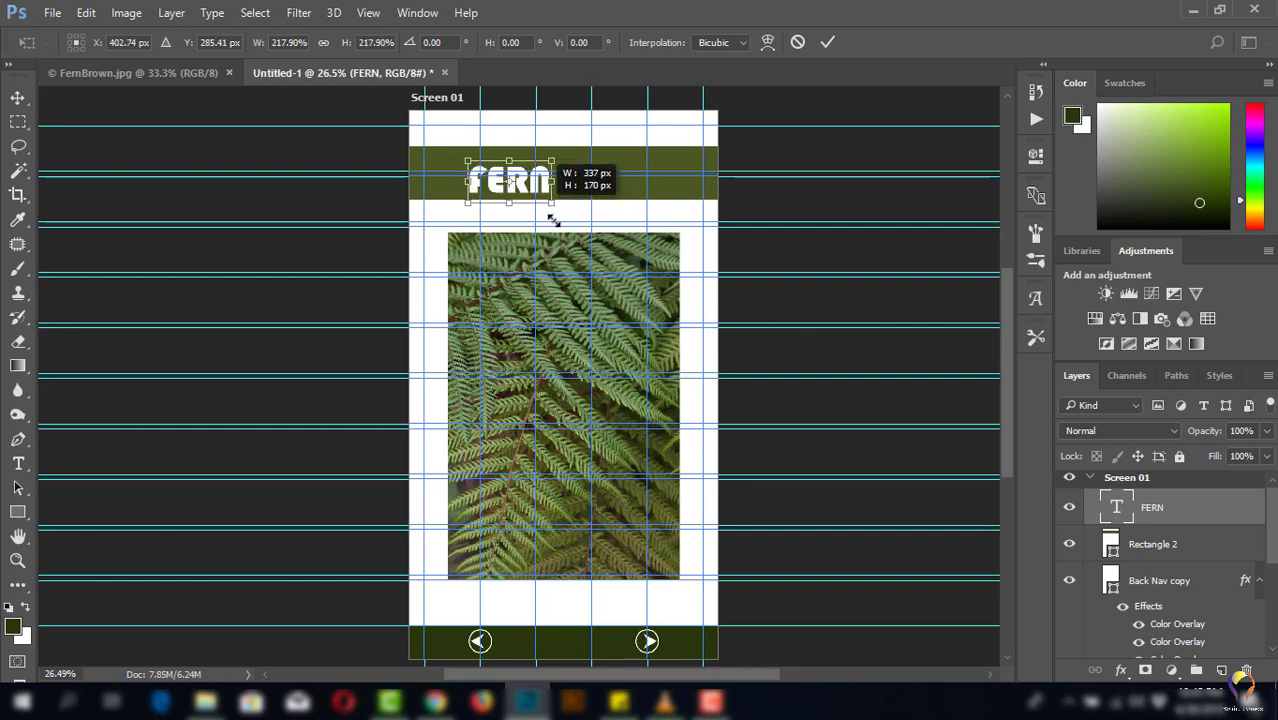
{"action": "left_click_drag", "start_coordinate": [552, 219], "coordinate": [561, 216]}
{"action": "left_click", "coordinate": [830, 44]}
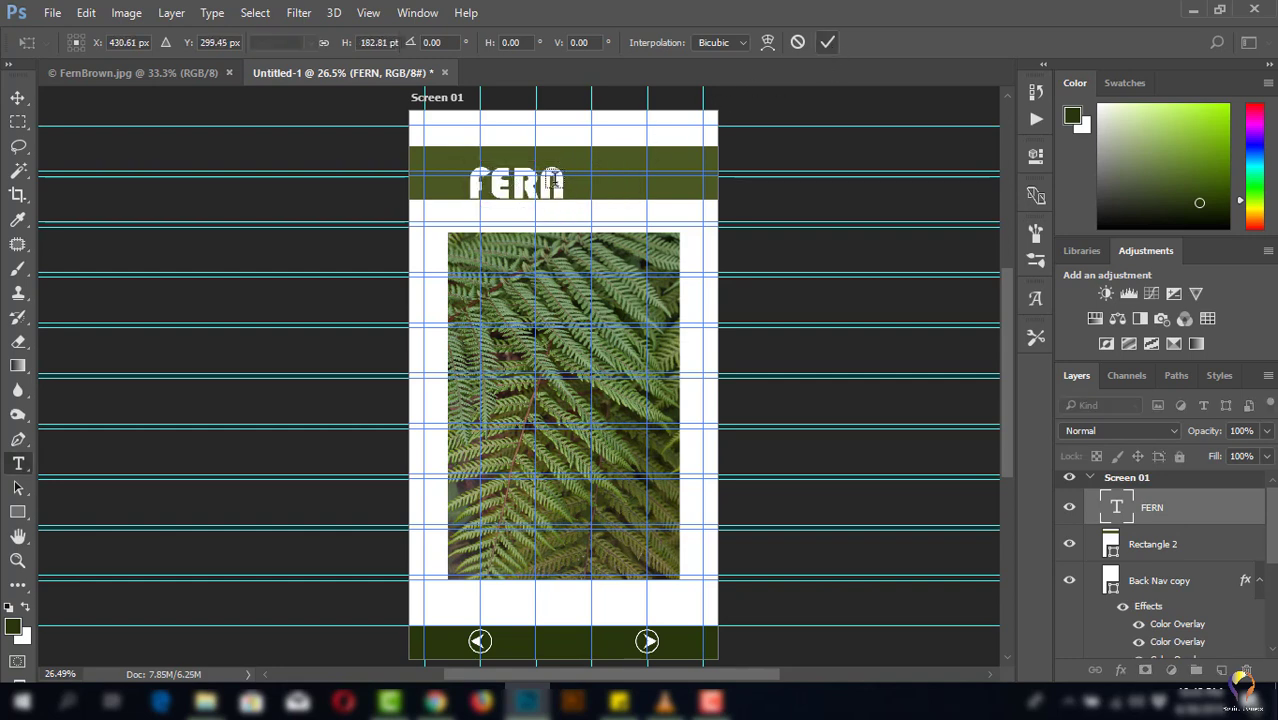
{"action": "left_click", "coordinate": [18, 98]}
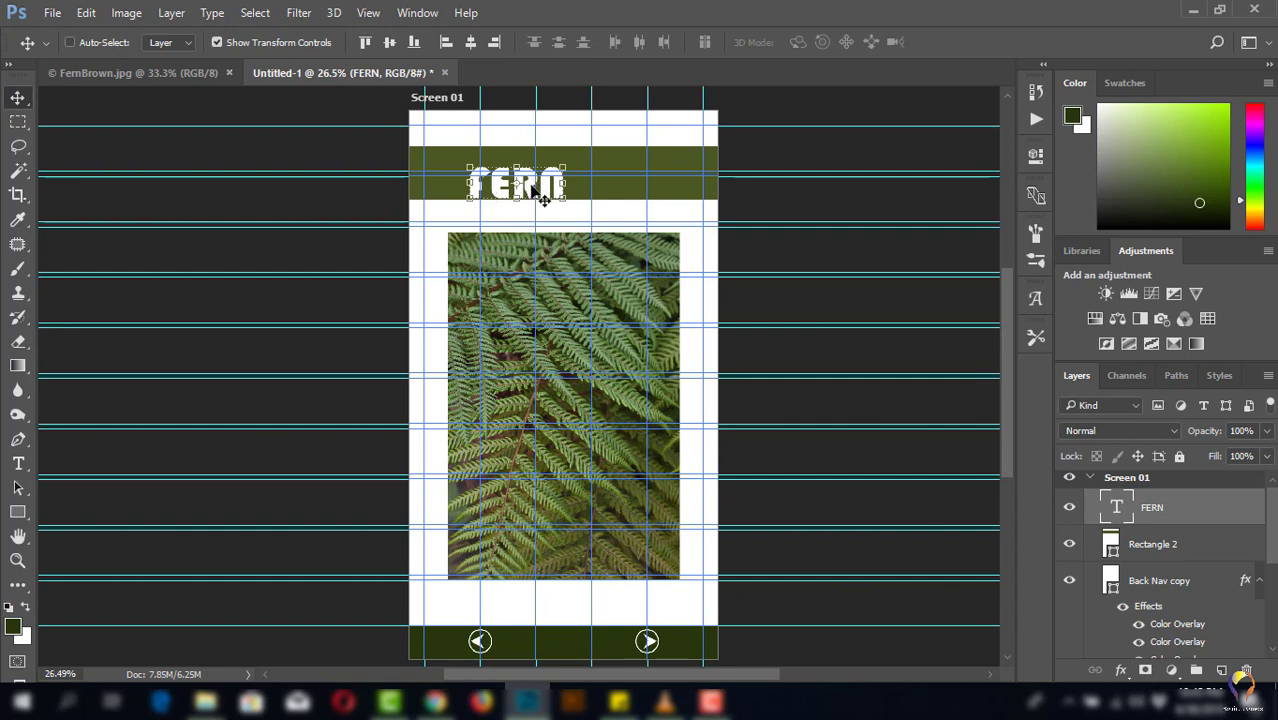
{"action": "left_click_drag", "start_coordinate": [528, 189], "coordinate": [516, 178]}
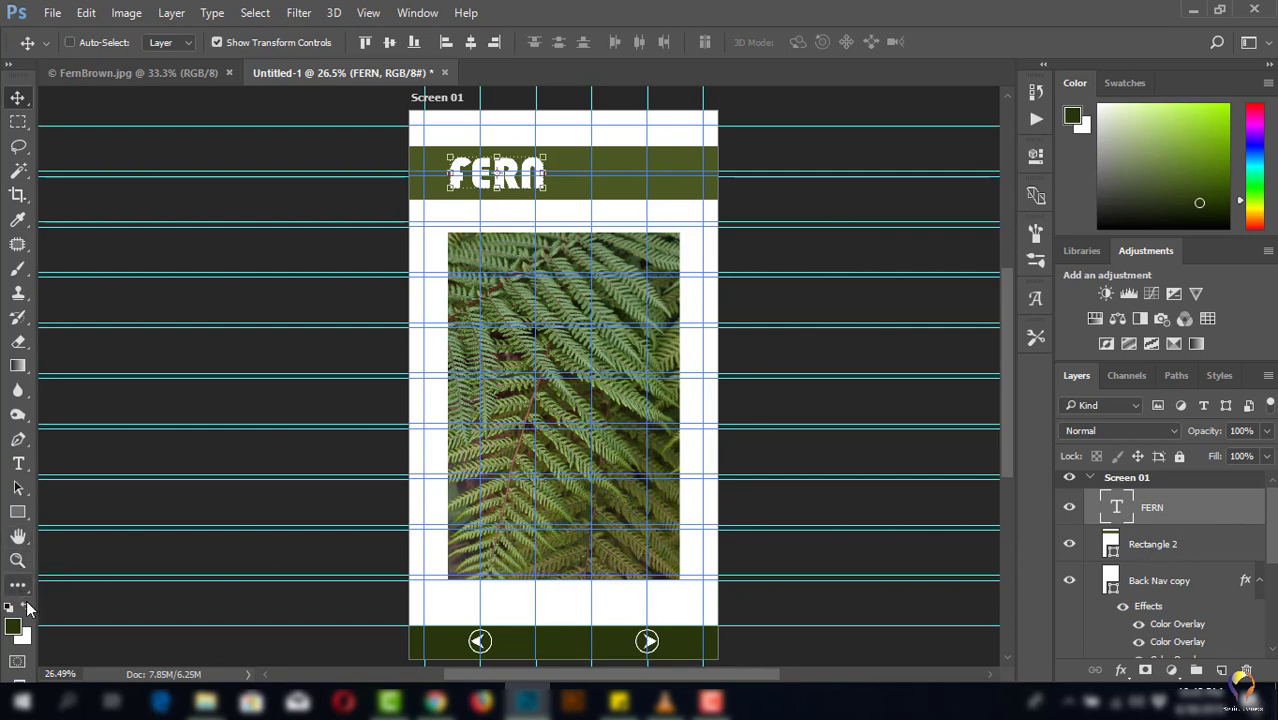
- Select the Custom Shape tool with the fern-leaf shape from the shape picker
{"action": "left_click", "coordinate": [20, 513]}
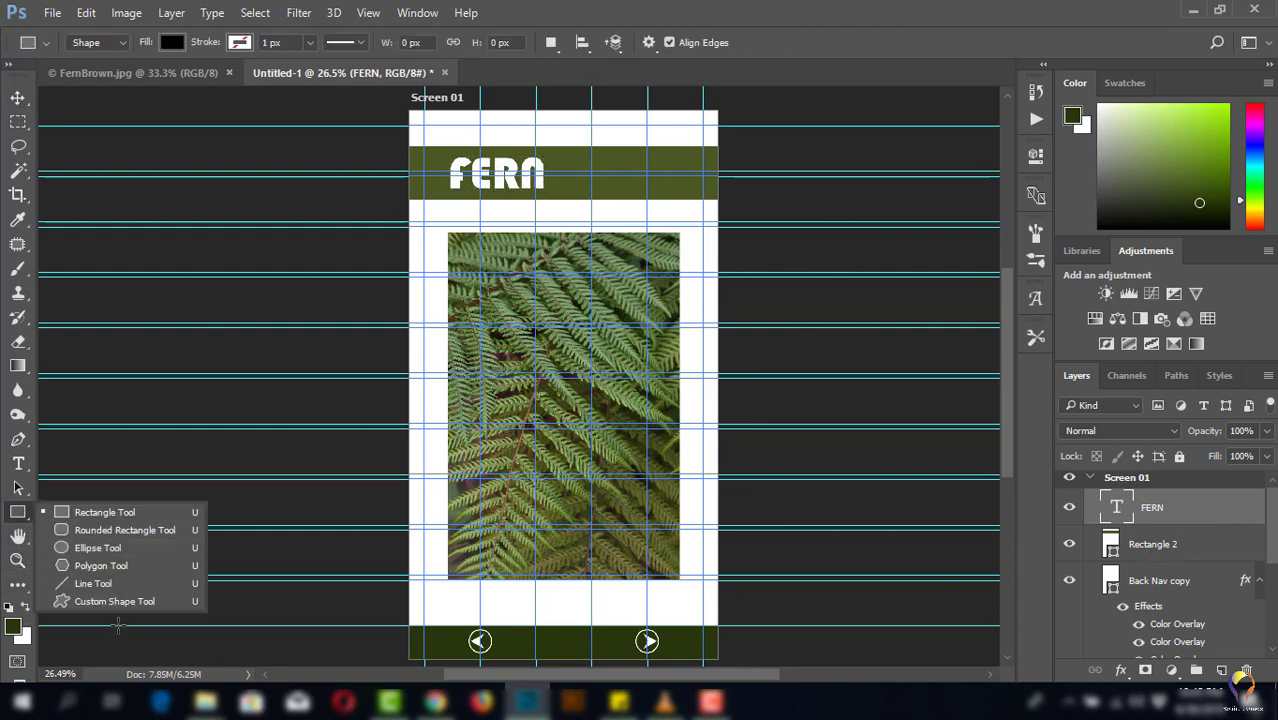
{"action": "left_click", "coordinate": [127, 607]}
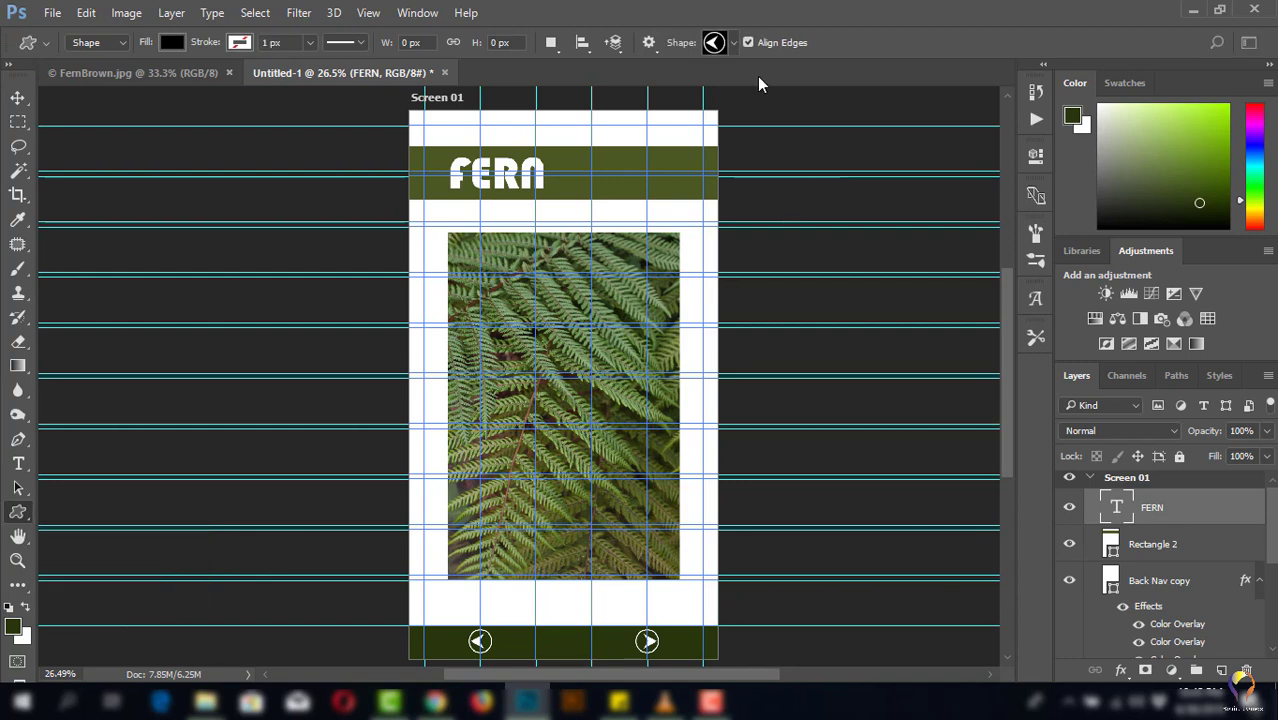
{"action": "left_click", "coordinate": [729, 42]}
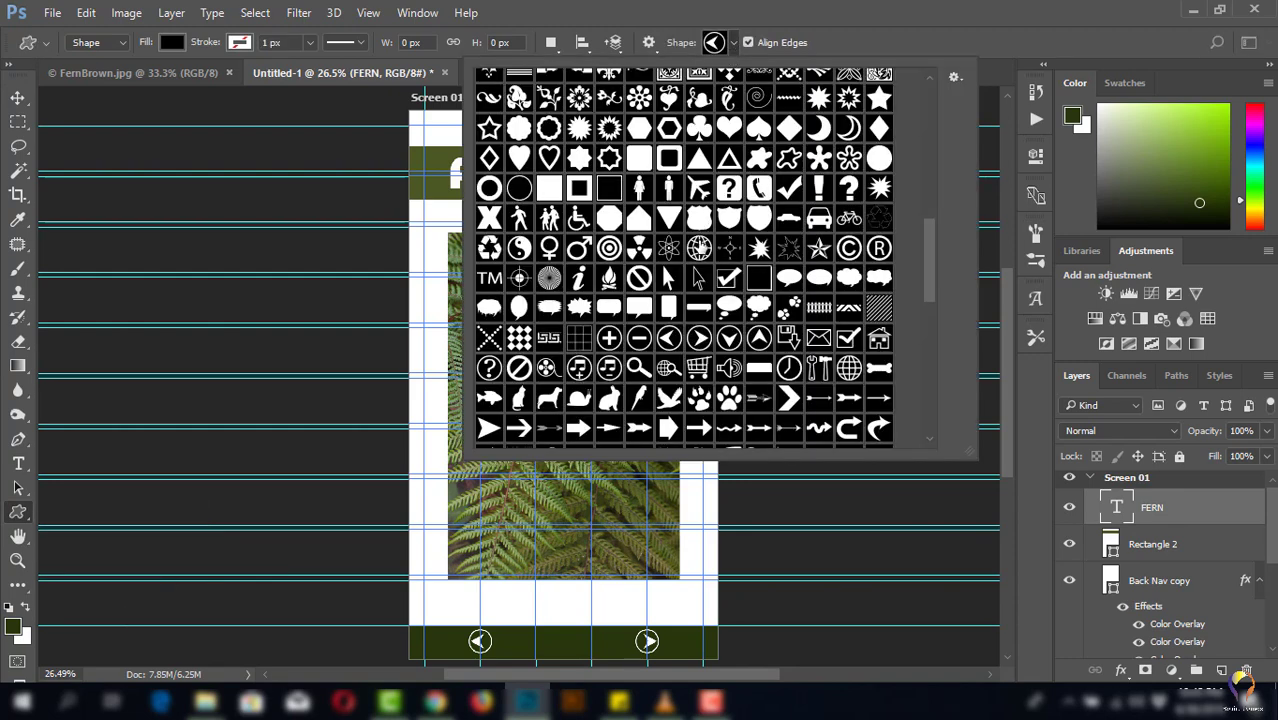
{"action": "scroll", "coordinate": [700, 335], "scroll_direction": "up", "scroll_amount": 2}
{"action": "scroll", "coordinate": [700, 335], "scroll_direction": "up", "scroll_amount": 2}
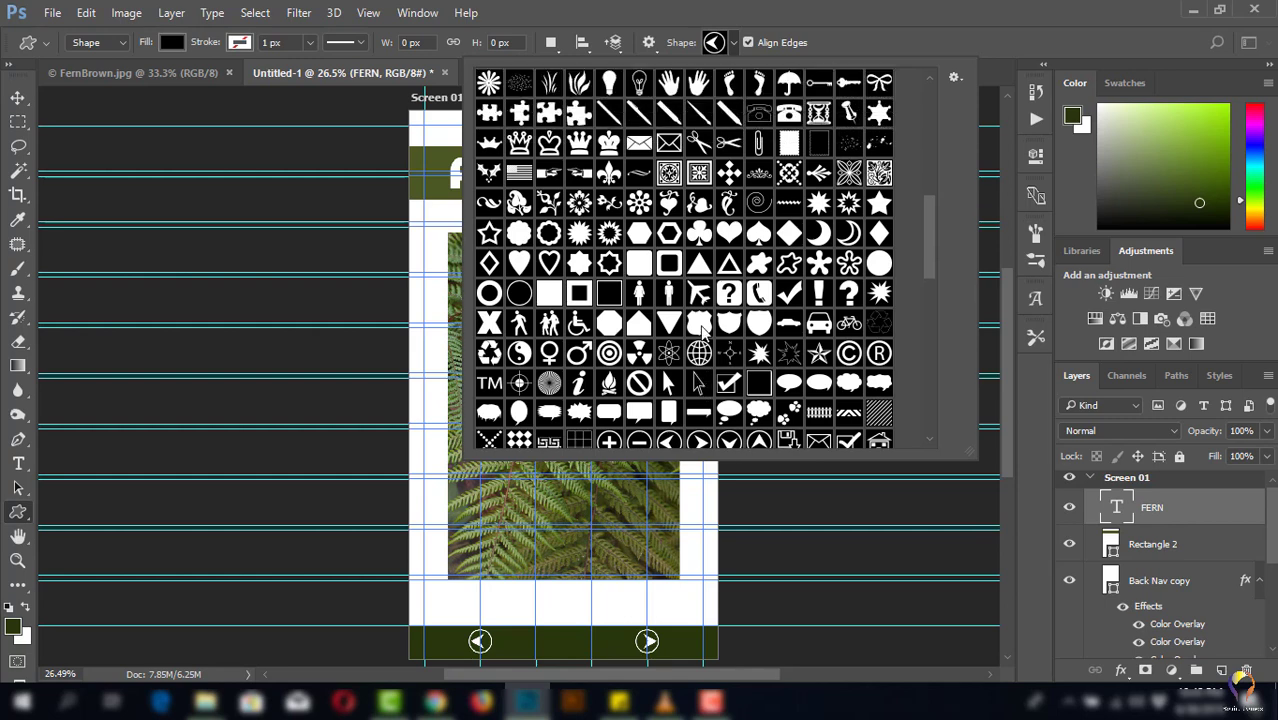
{"action": "scroll", "coordinate": [700, 335], "scroll_direction": "up", "scroll_amount": 2}
{"action": "scroll", "coordinate": [700, 330], "scroll_direction": "up", "scroll_amount": 2}
{"action": "scroll", "coordinate": [700, 330], "scroll_direction": "up", "scroll_amount": 2}
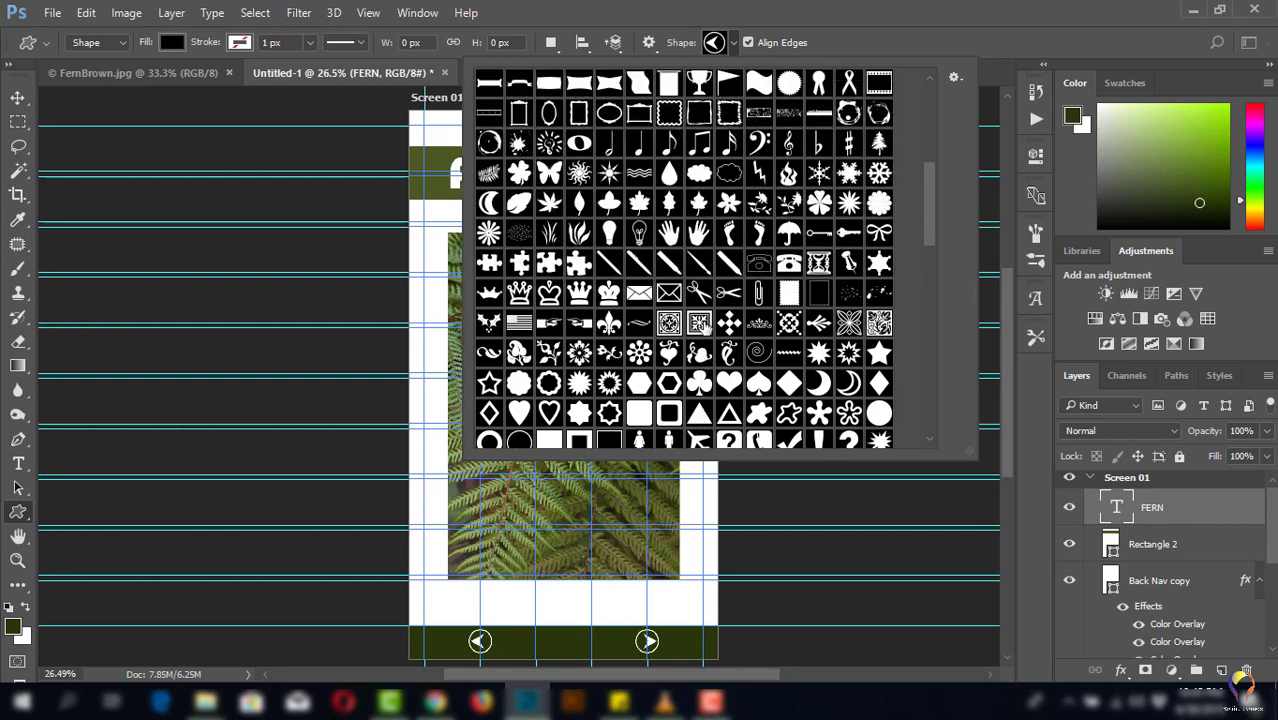
{"action": "scroll", "coordinate": [702, 330], "scroll_direction": "up", "scroll_amount": 2}
{"action": "scroll", "coordinate": [705, 329], "scroll_direction": "up", "scroll_amount": 2}
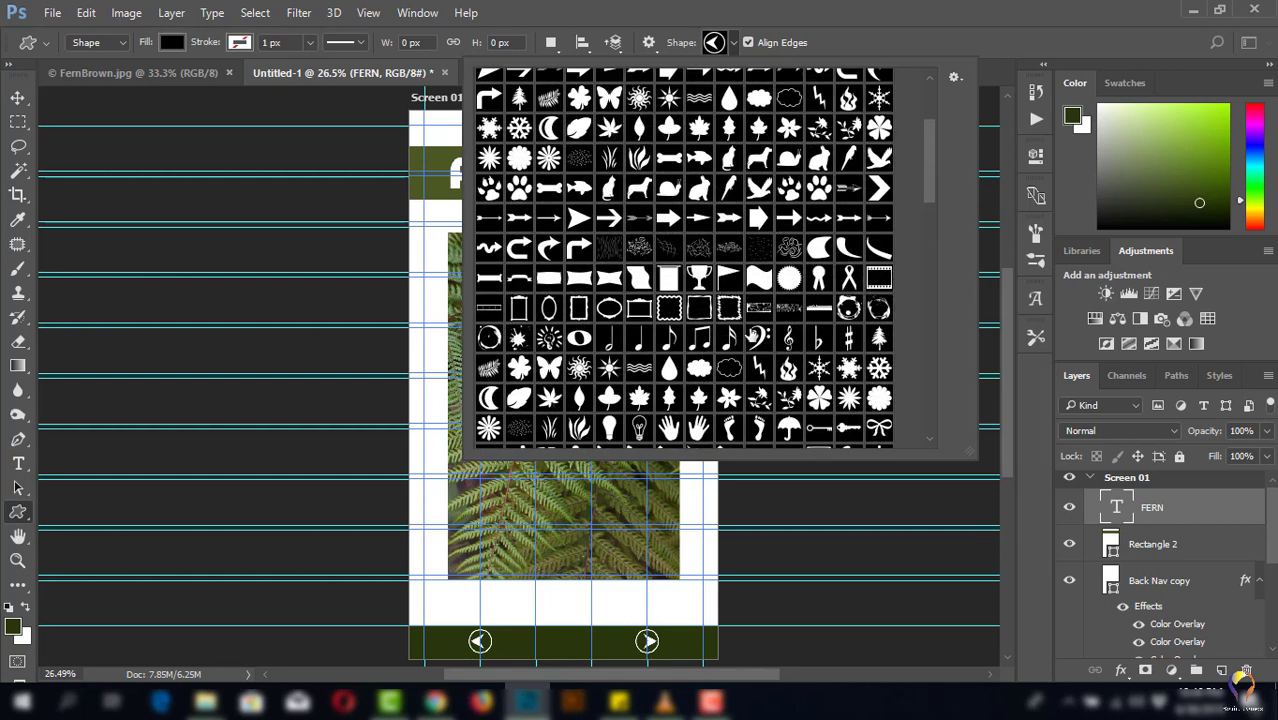
{"action": "scroll", "coordinate": [780, 340], "scroll_direction": "up", "scroll_amount": 2}
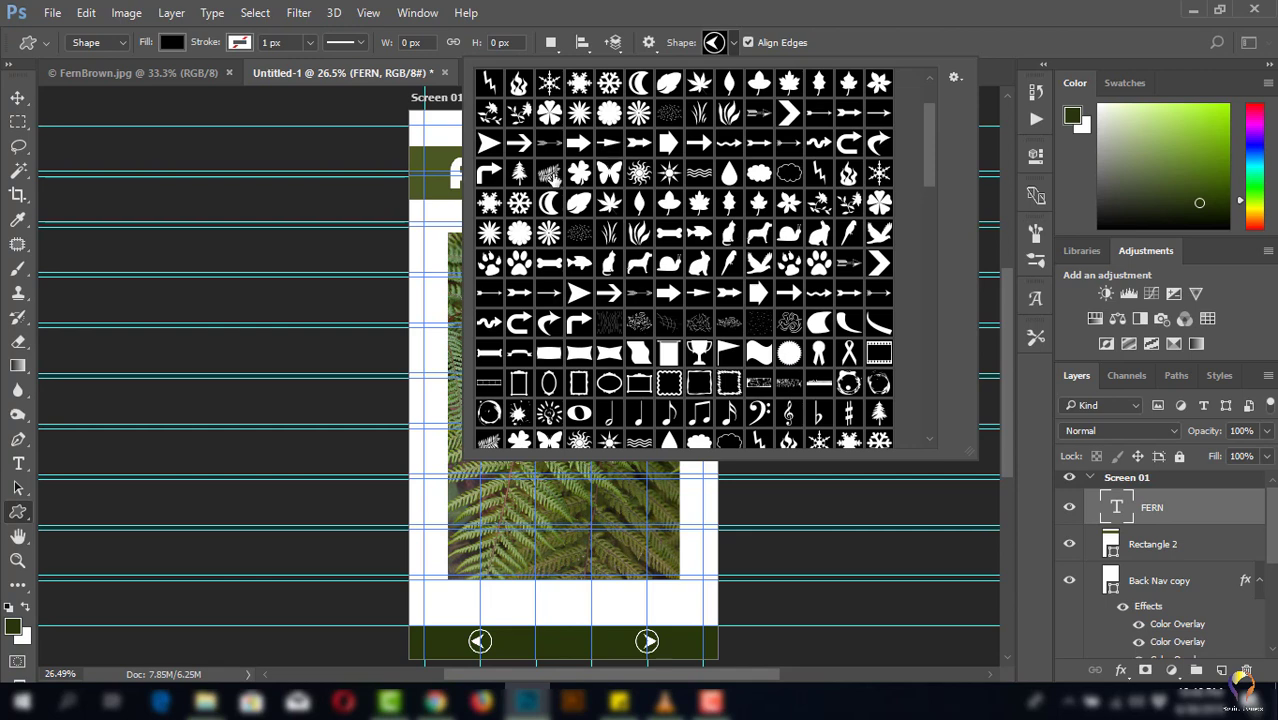
{"action": "left_click", "coordinate": [551, 175]}
{"action": "left_click", "coordinate": [733, 43]}
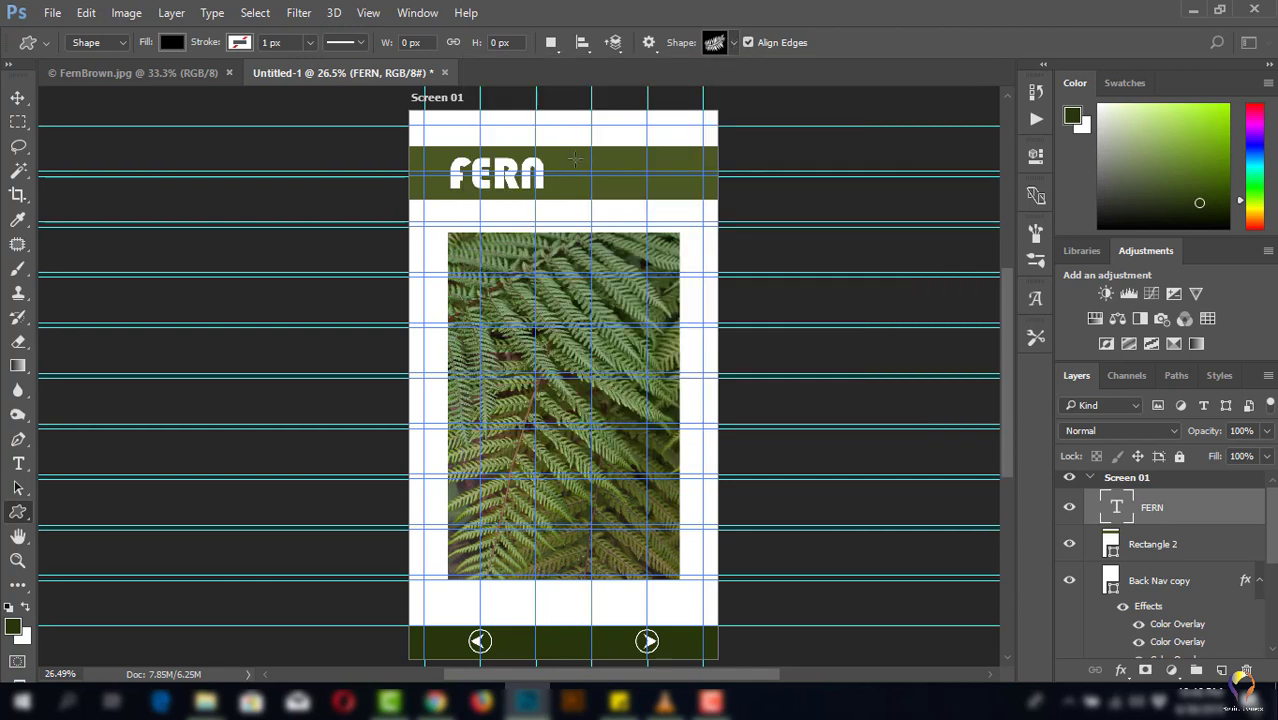
- Draw a white fern-leaf shape just right of the FERN title
{"action": "left_click", "coordinate": [170, 42]}
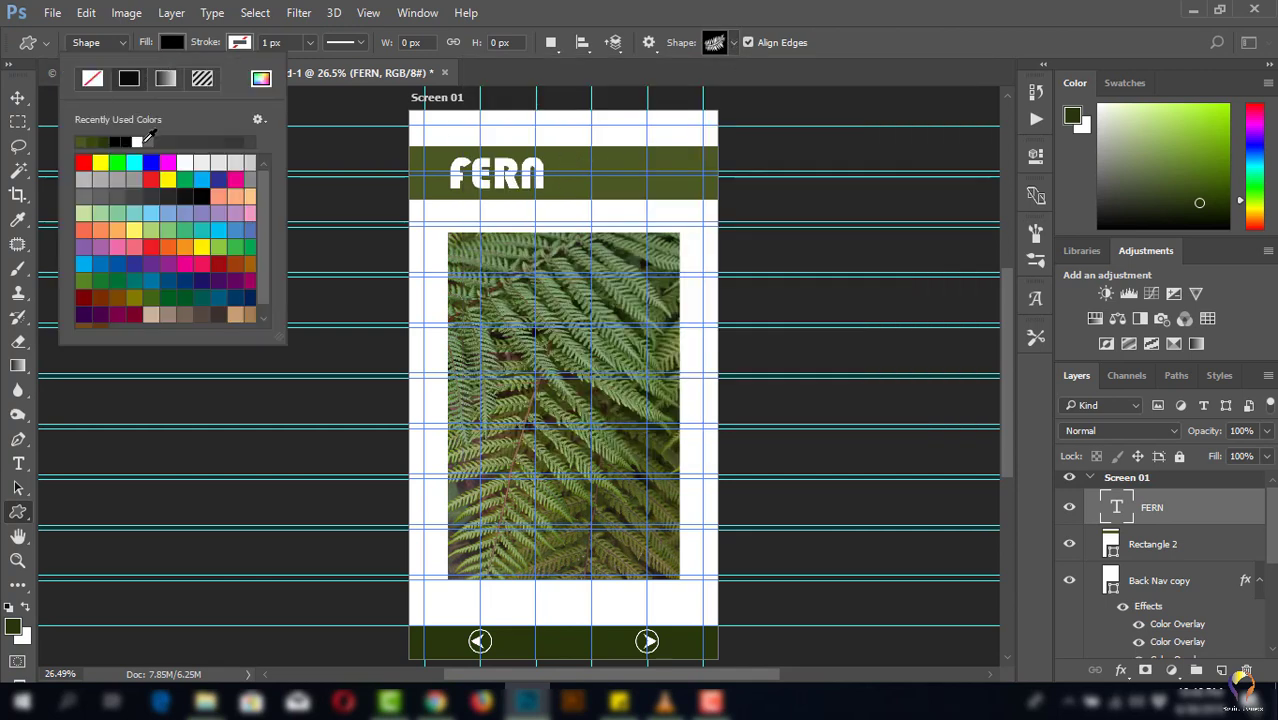
{"action": "left_click", "coordinate": [137, 141]}
{"action": "left_click", "coordinate": [172, 44]}
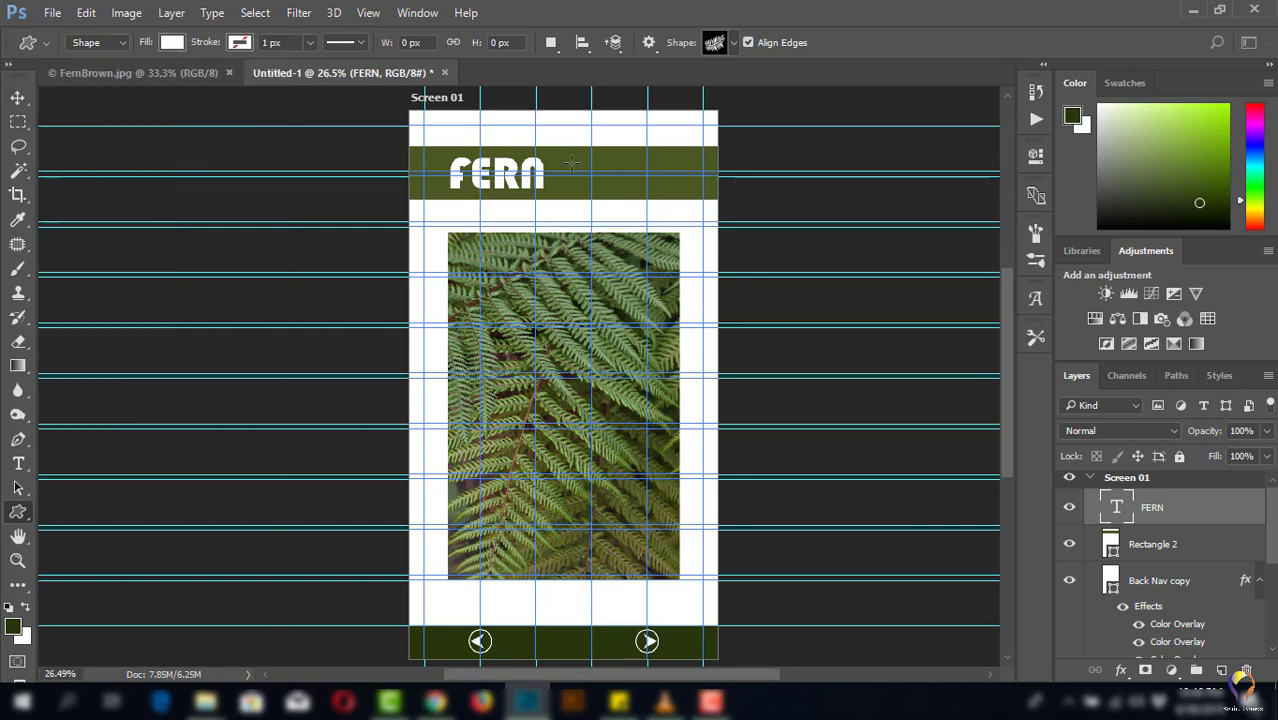
{"action": "mouse_move", "coordinate": [566, 162]}
{"action": "left_mouse_down"}
{"action": "mouse_move", "coordinate": [680, 205]}
{"action": "mouse_move", "coordinate": [674, 195]}
{"action": "left_mouse_up"}
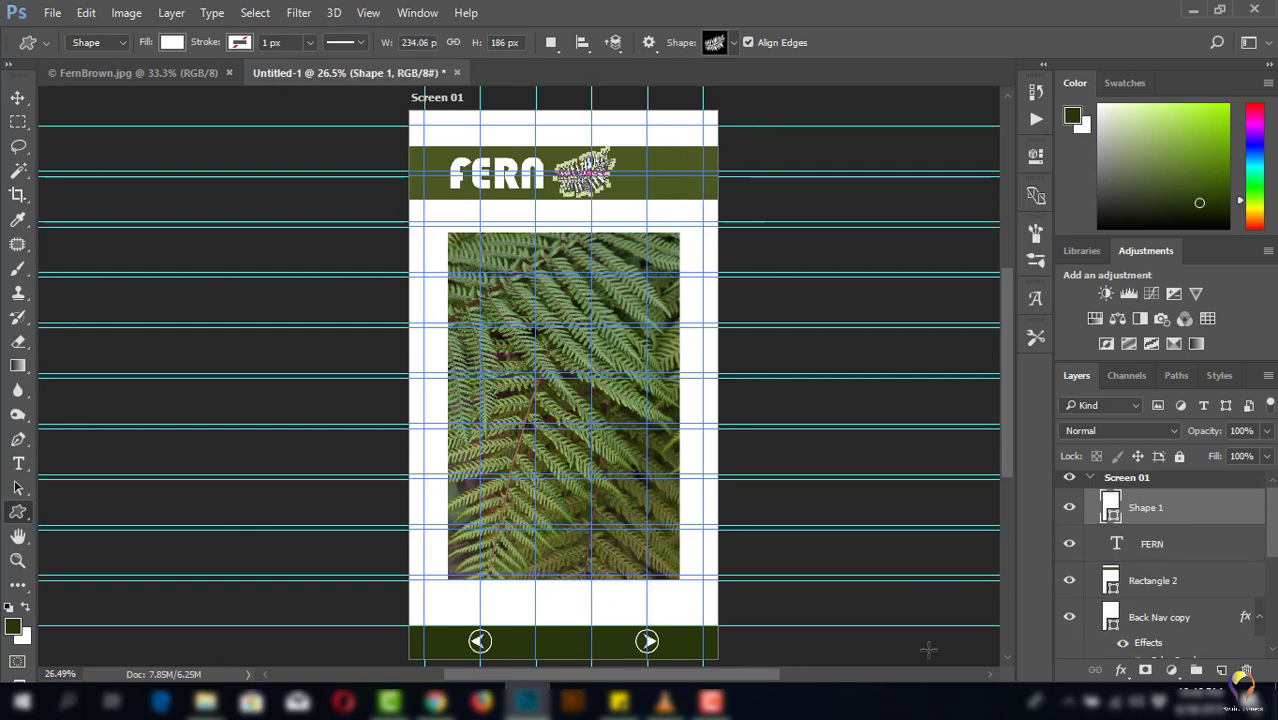
{"action": "left_click", "coordinate": [18, 97]}
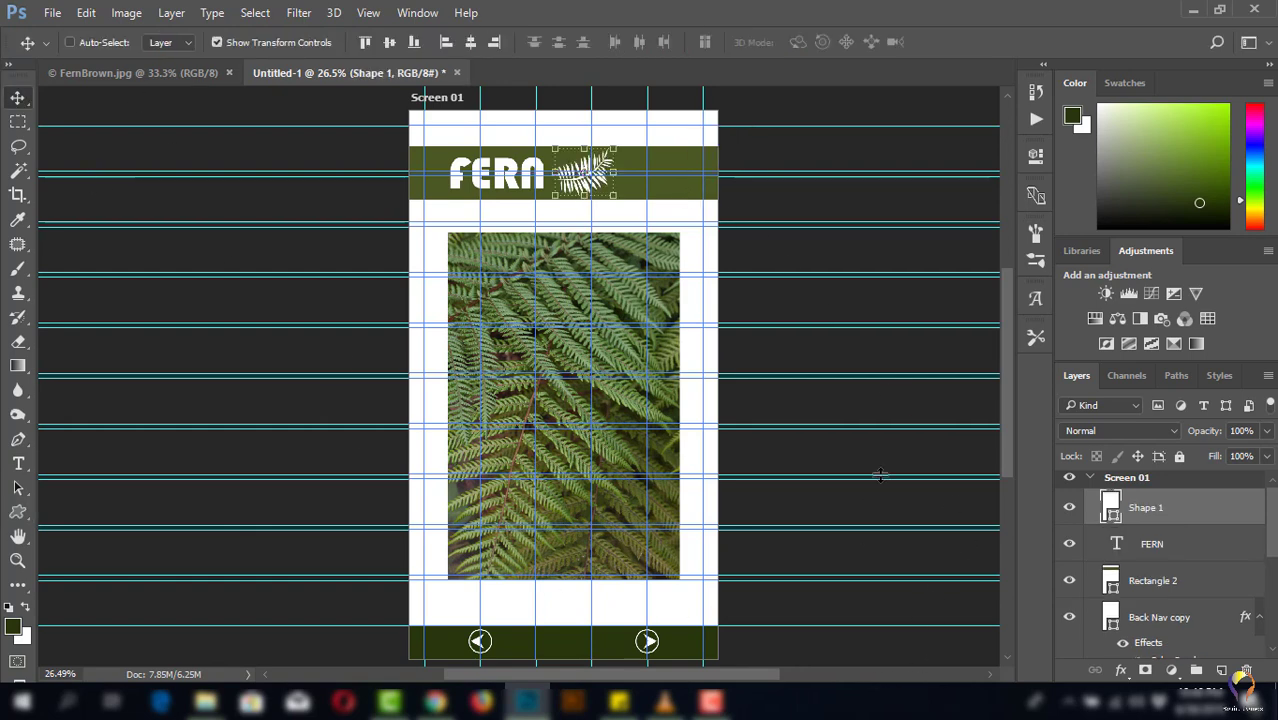
{"action": "key", "text": "alt+bracketleft"}
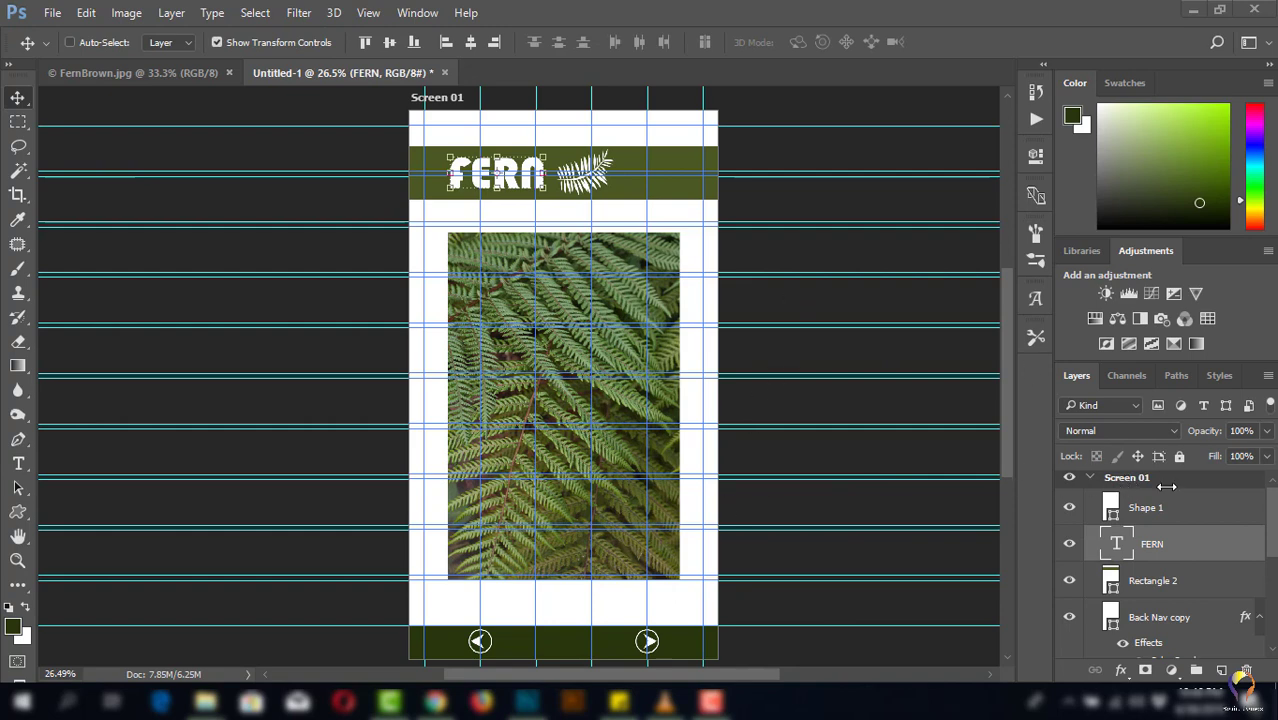
- Save the document as App Screen-1.psd in the Desktop's App Screen folder
{"action": "left_click", "coordinate": [52, 12]}
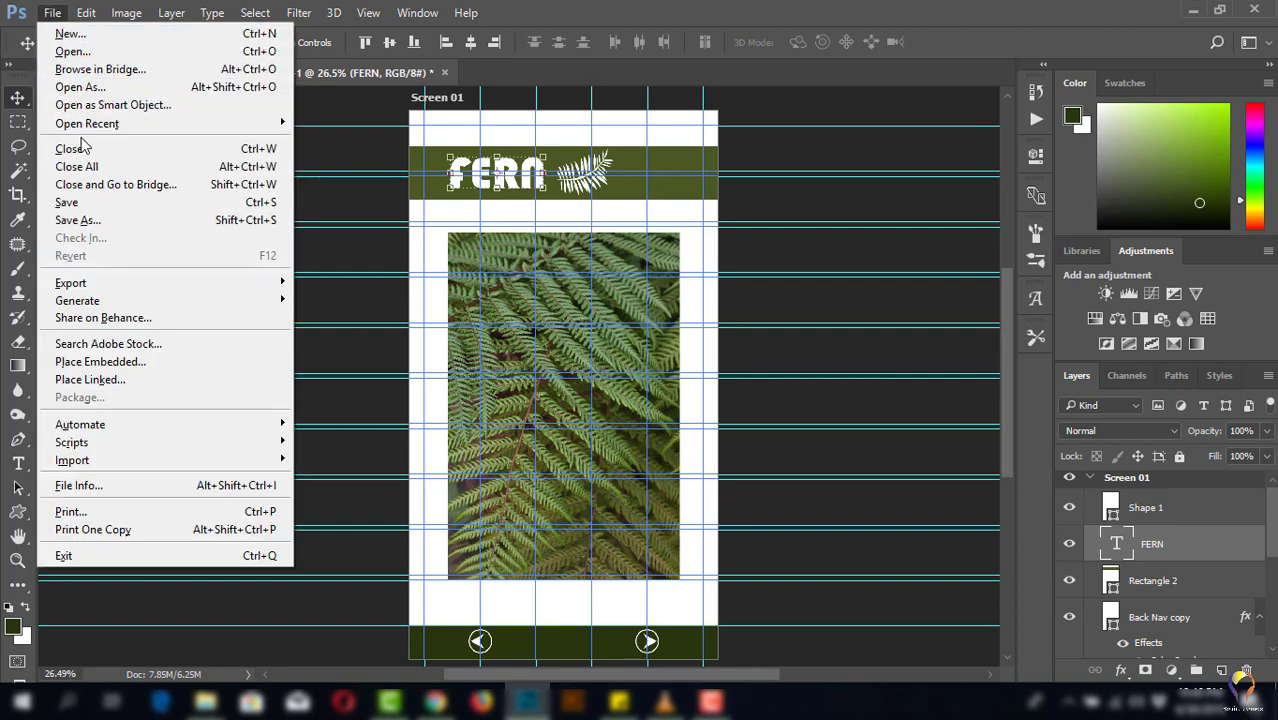
{"action": "left_click", "coordinate": [85, 203]}
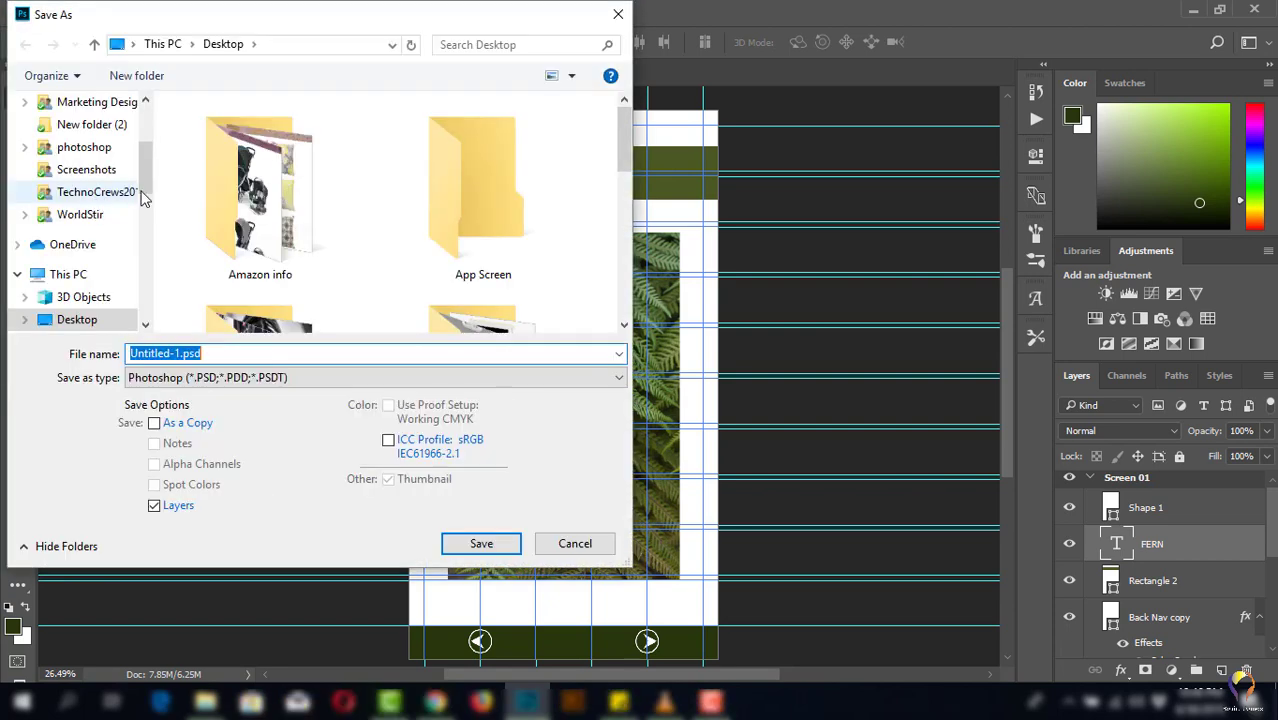
{"action": "double_click", "coordinate": [525, 220]}
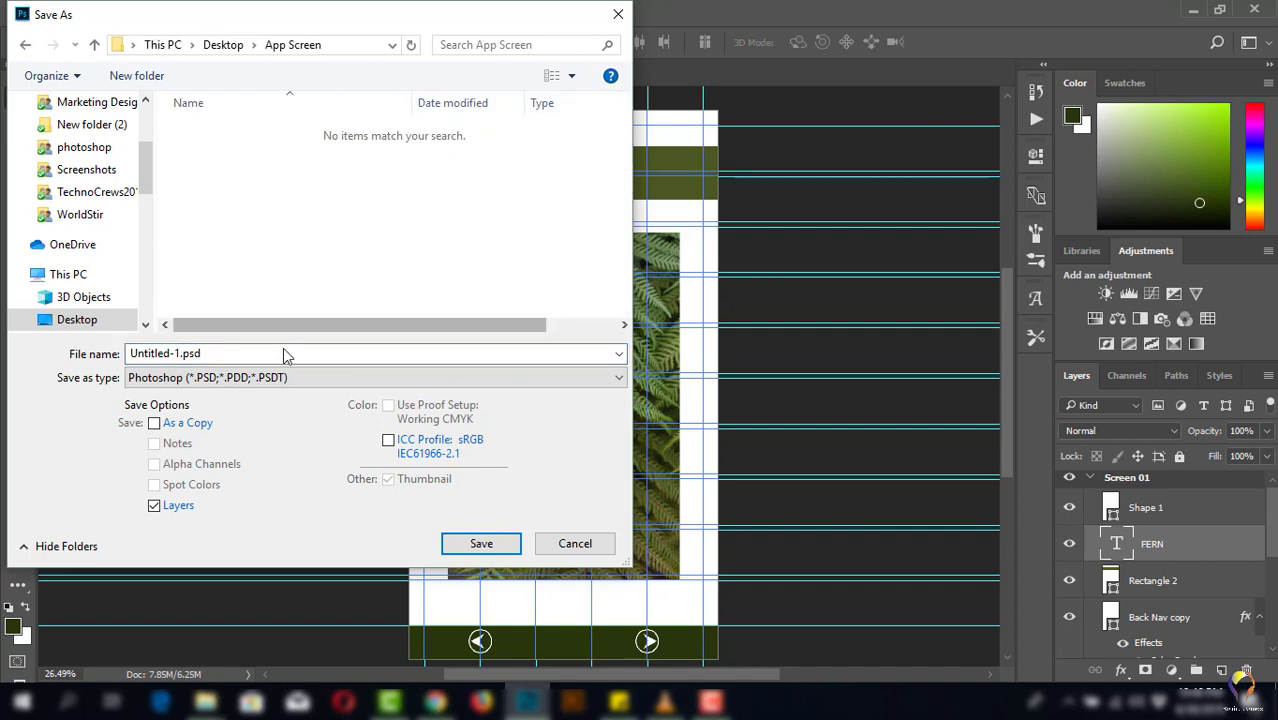
{"action": "left_click", "coordinate": [172, 353]}
{"action": "double_click", "coordinate": [170, 353]}
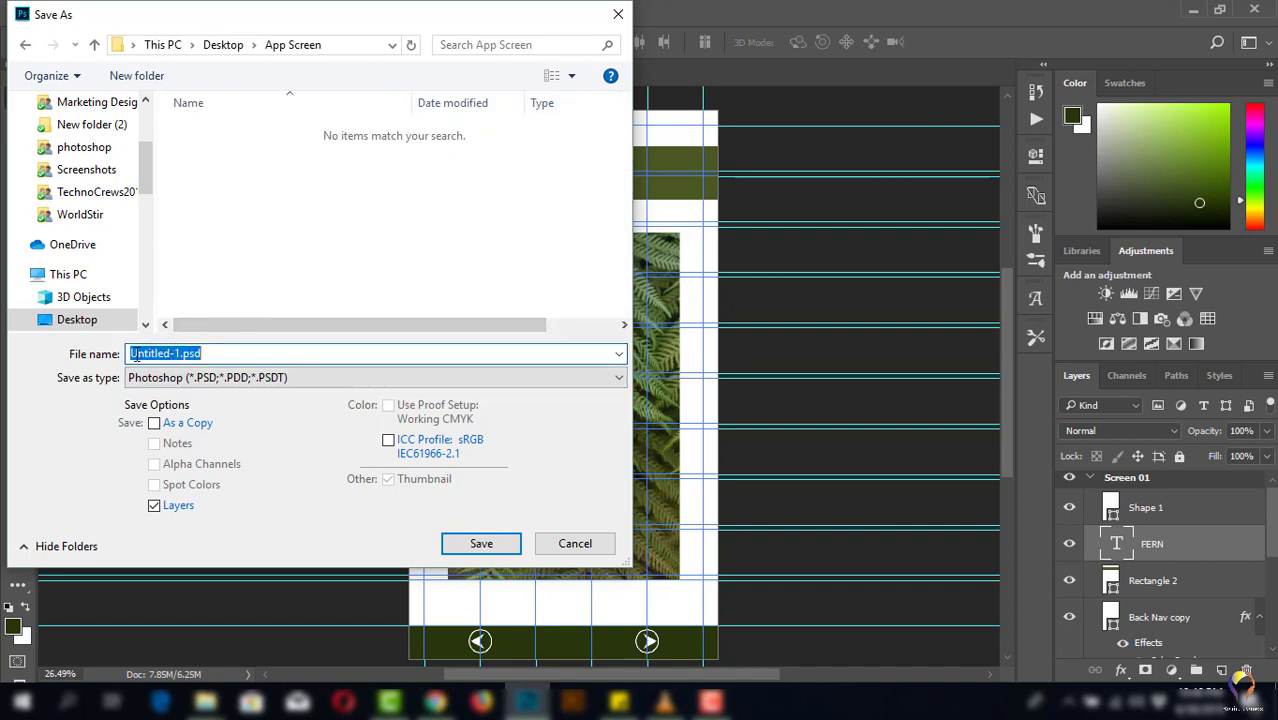
{"action": "left_click", "coordinate": [169, 353]}
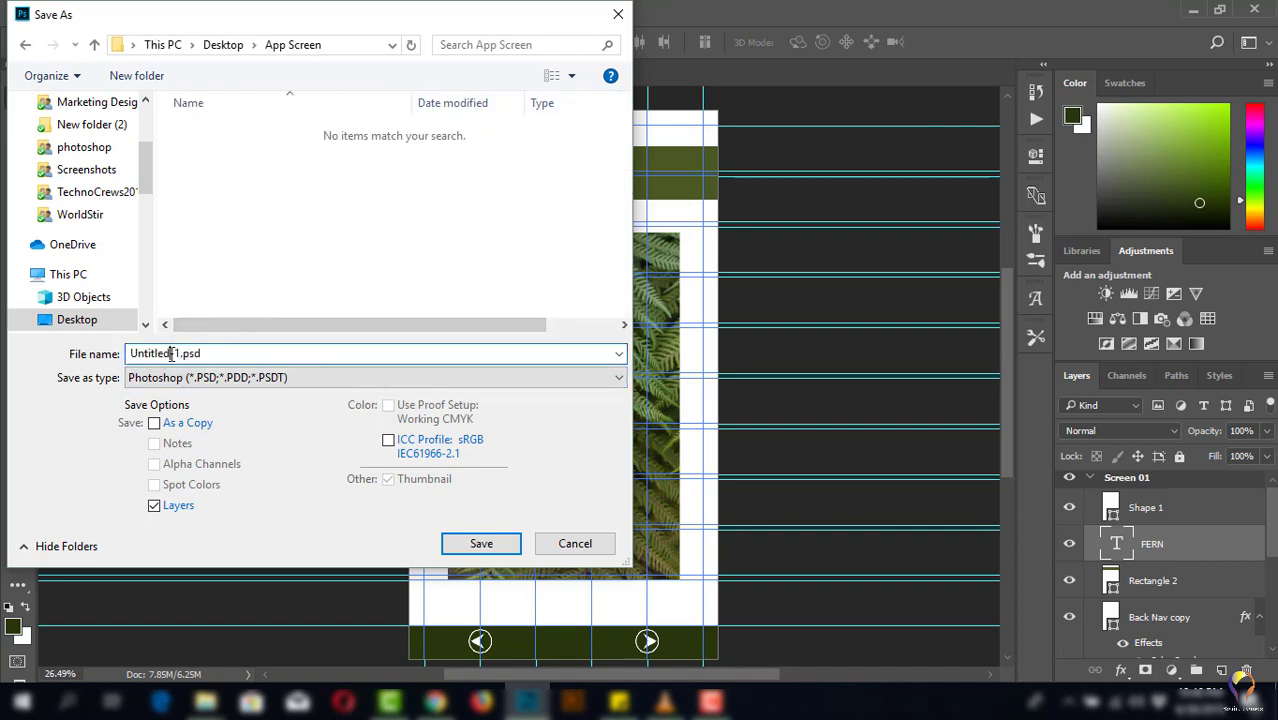
{"action": "left_click_drag", "start_coordinate": [171, 353], "coordinate": [124, 355]}
{"action": "type", "text": "A"}
{"action": "type", "text": "pp "}
{"action": "type", "text": "Screen"}
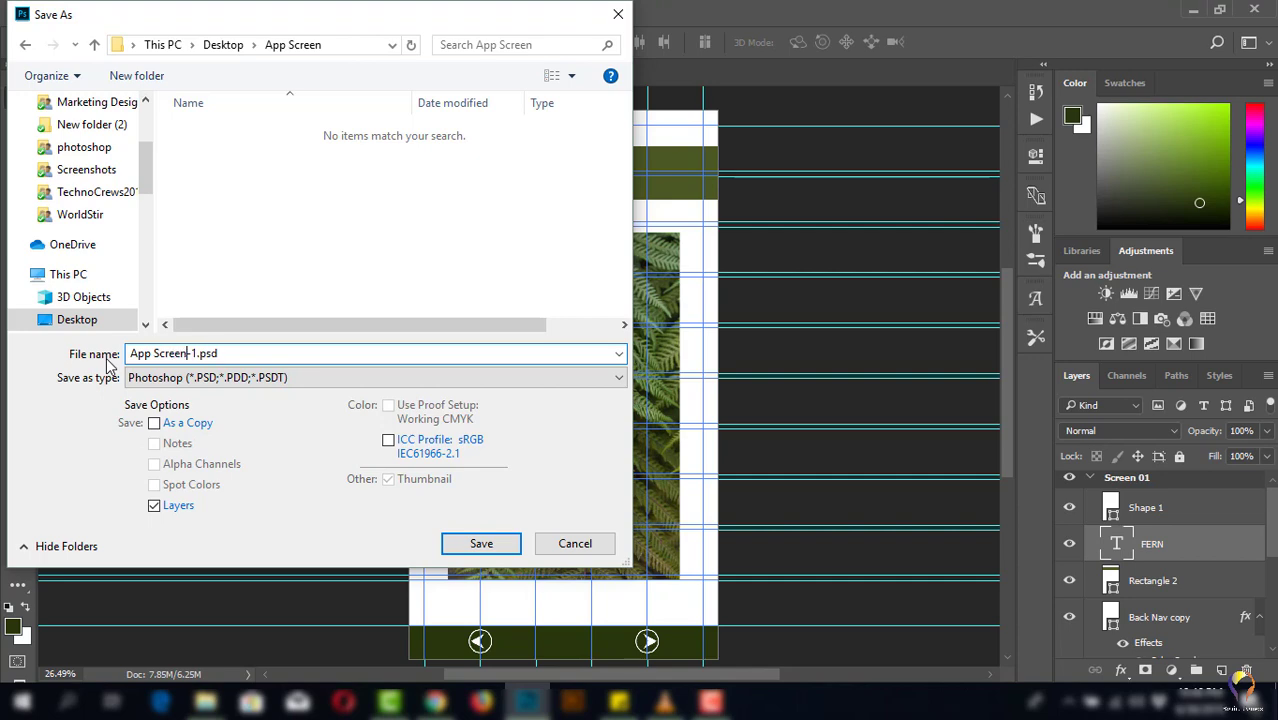
{"action": "left_click", "coordinate": [481, 543]}
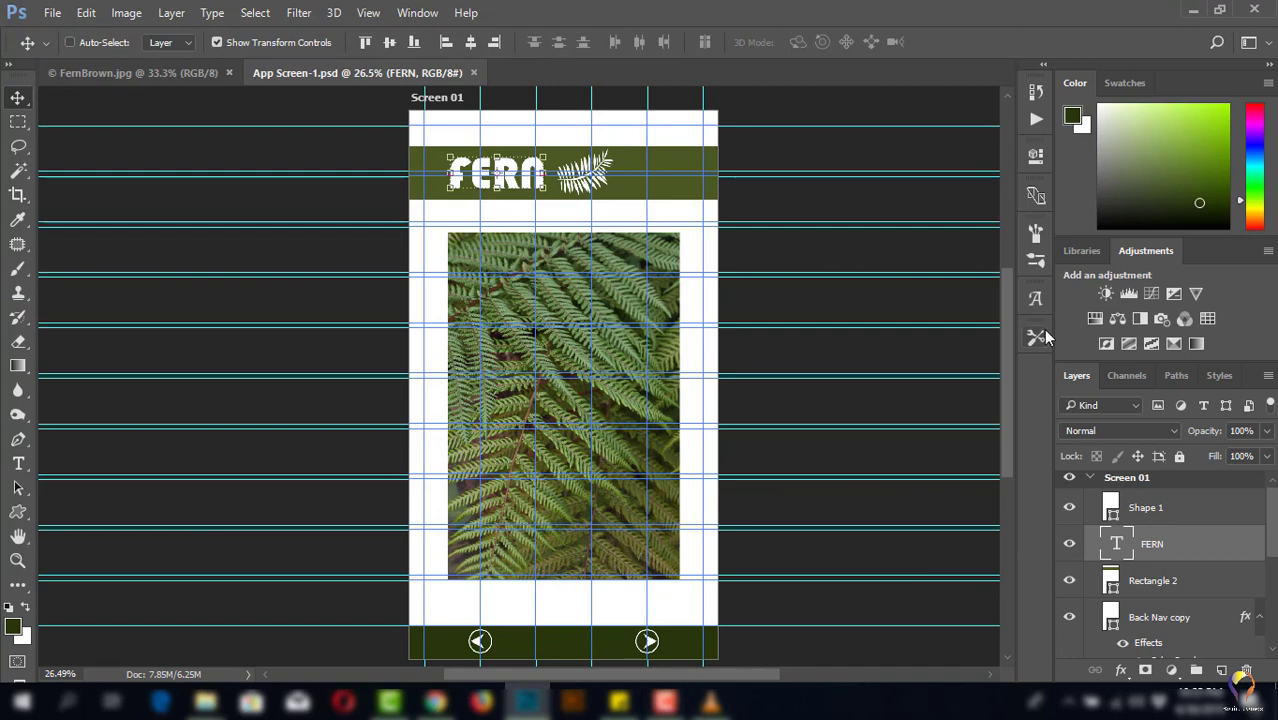
- Turn off guides through View > Show and select the Screen 01 artboard
{"action": "left_click", "coordinate": [369, 14]}
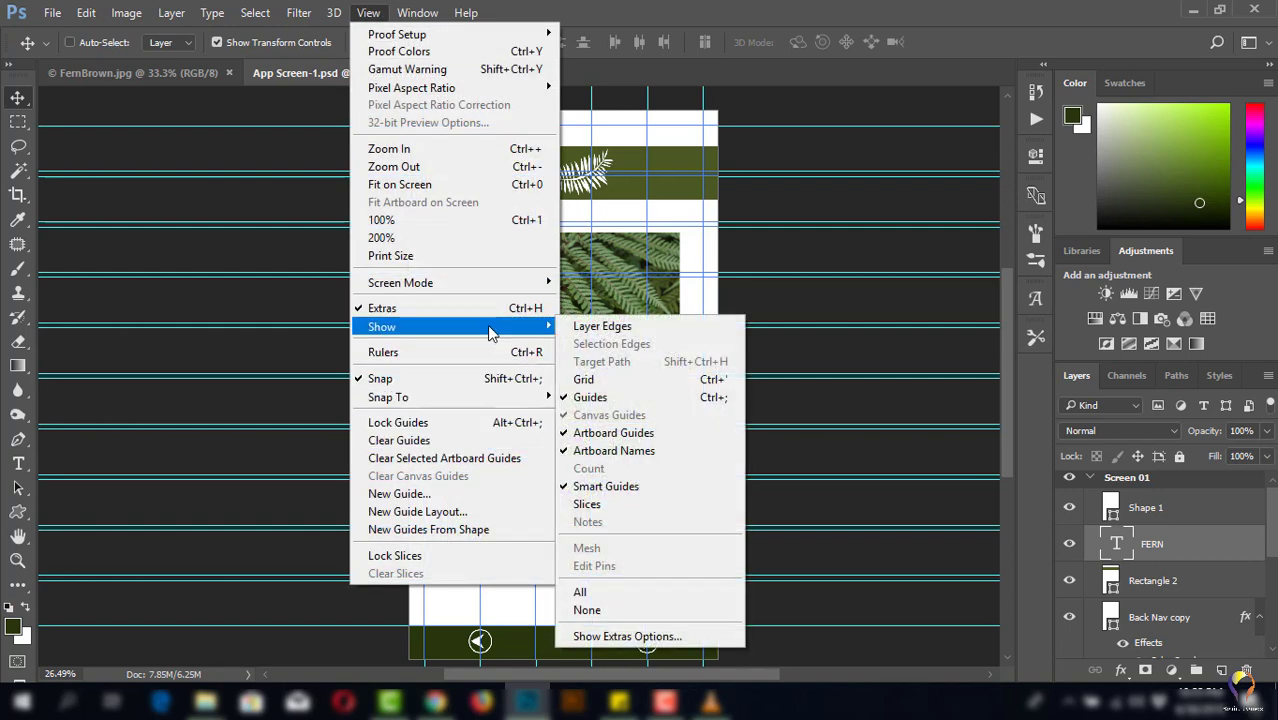
{"action": "mouse_move", "coordinate": [450, 327]}
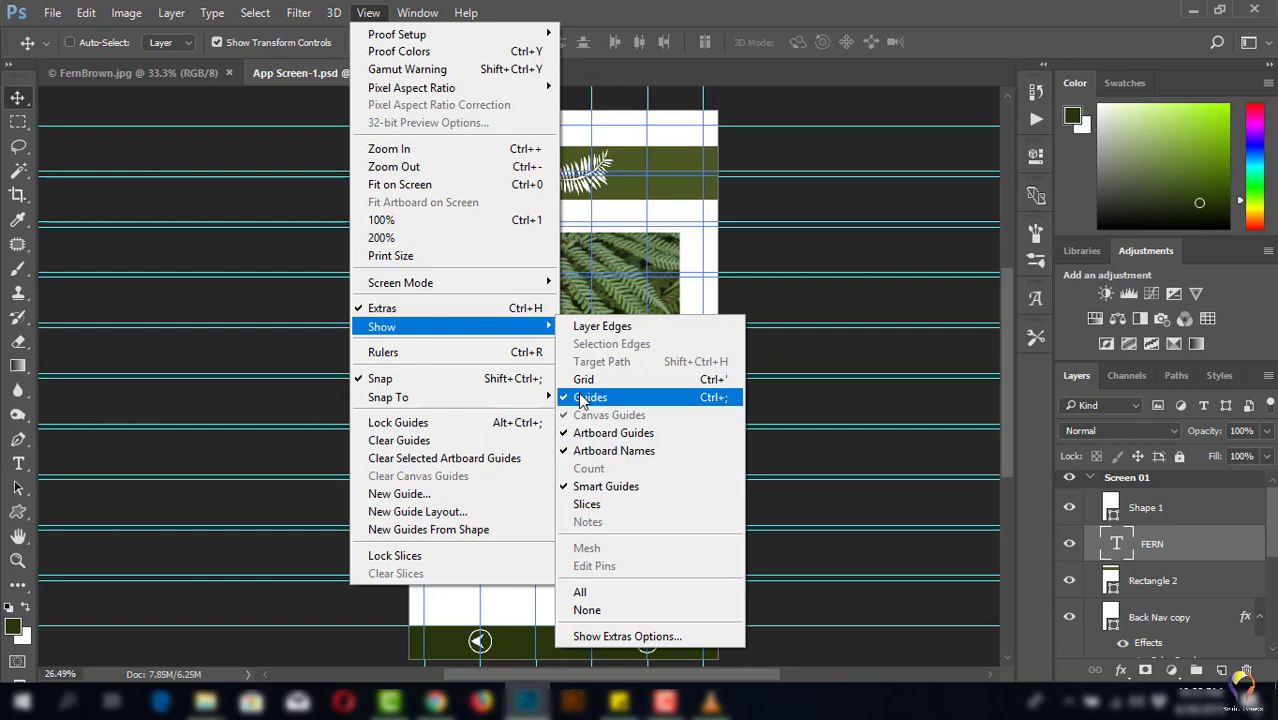
{"action": "left_click", "coordinate": [583, 397]}
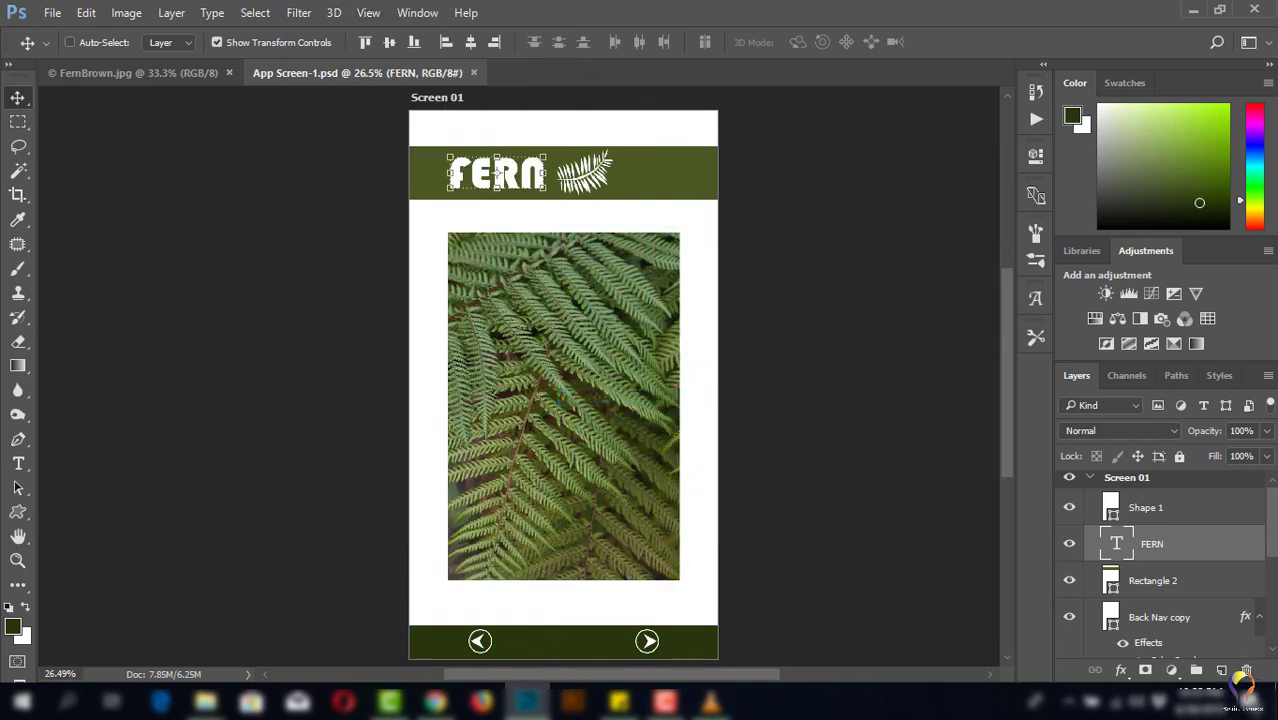
{"action": "scroll", "coordinate": [1274, 530], "scroll_direction": "down", "scroll_amount": 2}
{"action": "scroll", "coordinate": [1274, 530], "scroll_direction": "down", "scroll_amount": 2}
{"action": "scroll", "coordinate": [1274, 530], "scroll_direction": "down", "scroll_amount": 1}
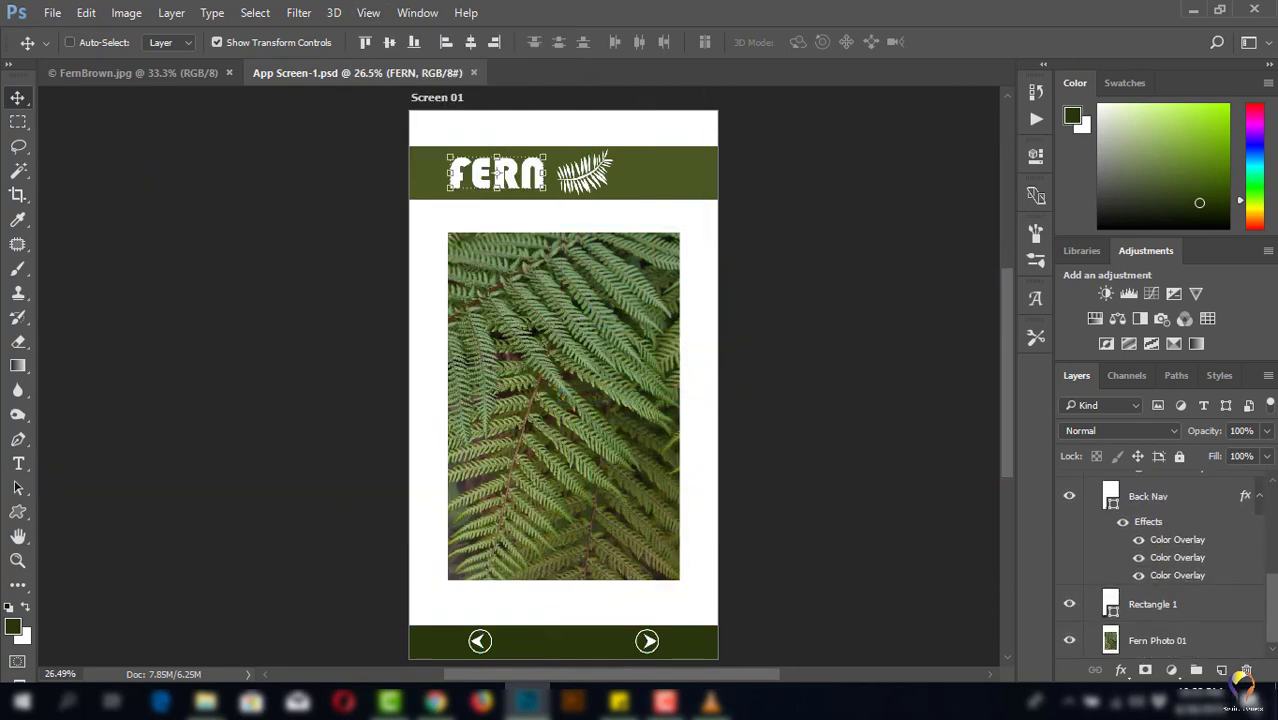
{"action": "scroll", "coordinate": [1274, 530], "scroll_direction": "up", "scroll_amount": 5}
{"action": "left_click", "coordinate": [1127, 483]}
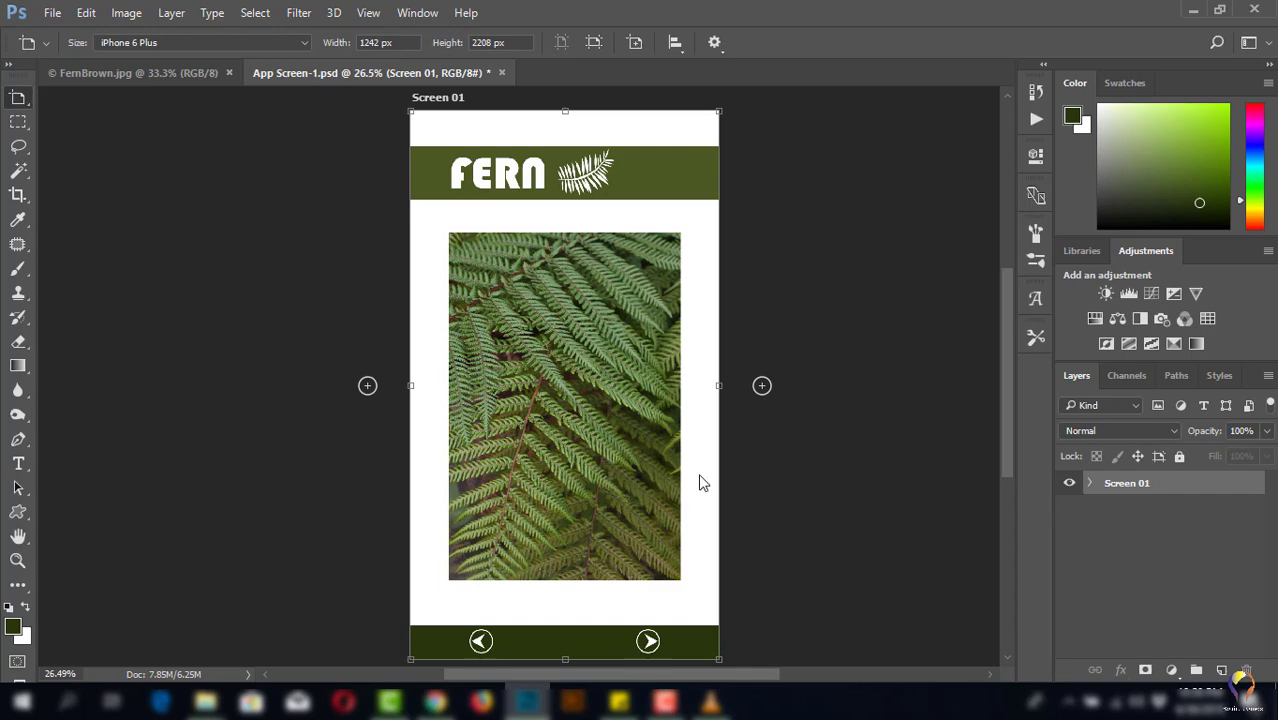
{"action": "left_click", "coordinate": [762, 386]}
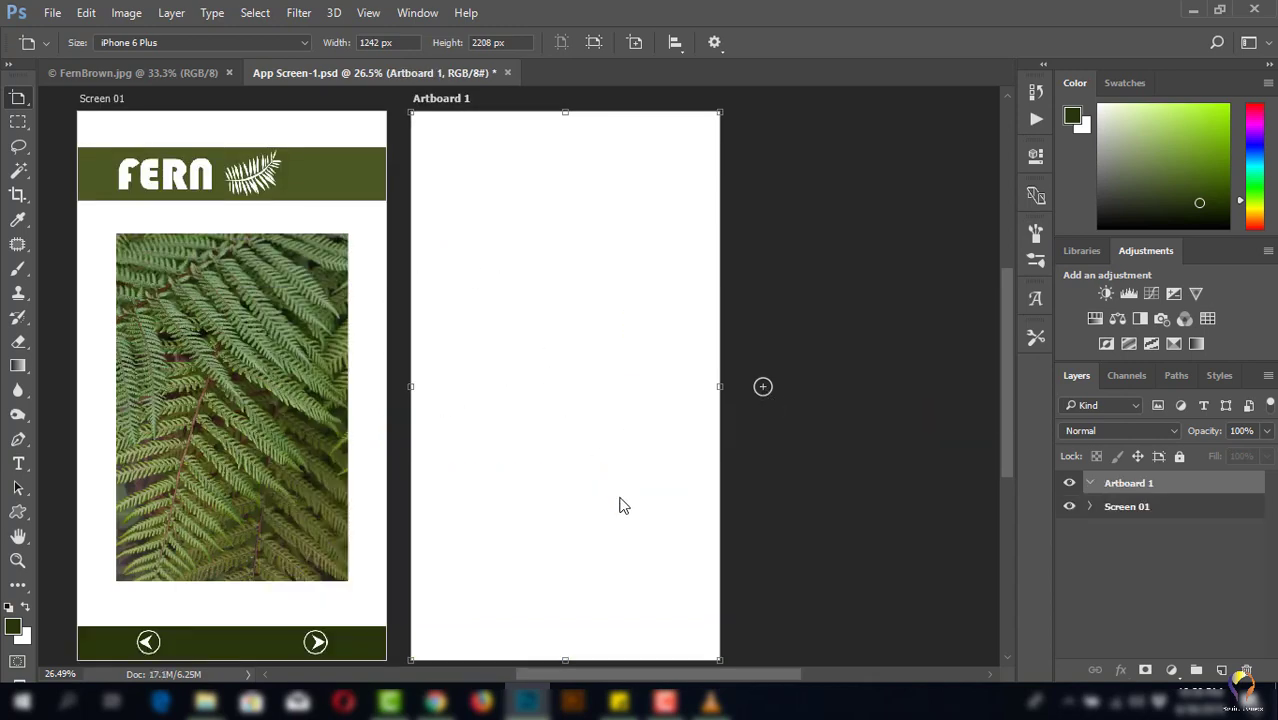
{"action": "left_click", "coordinate": [296, 45]}
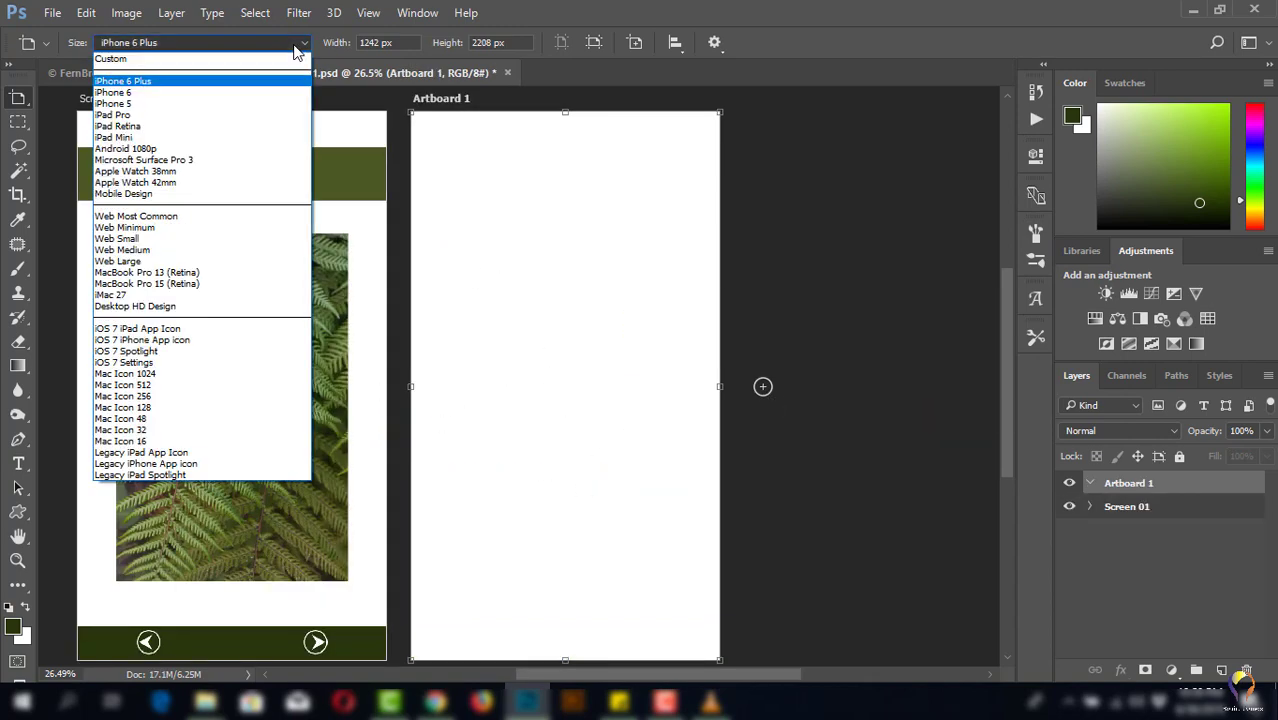
{"action": "left_click", "coordinate": [113, 114]}
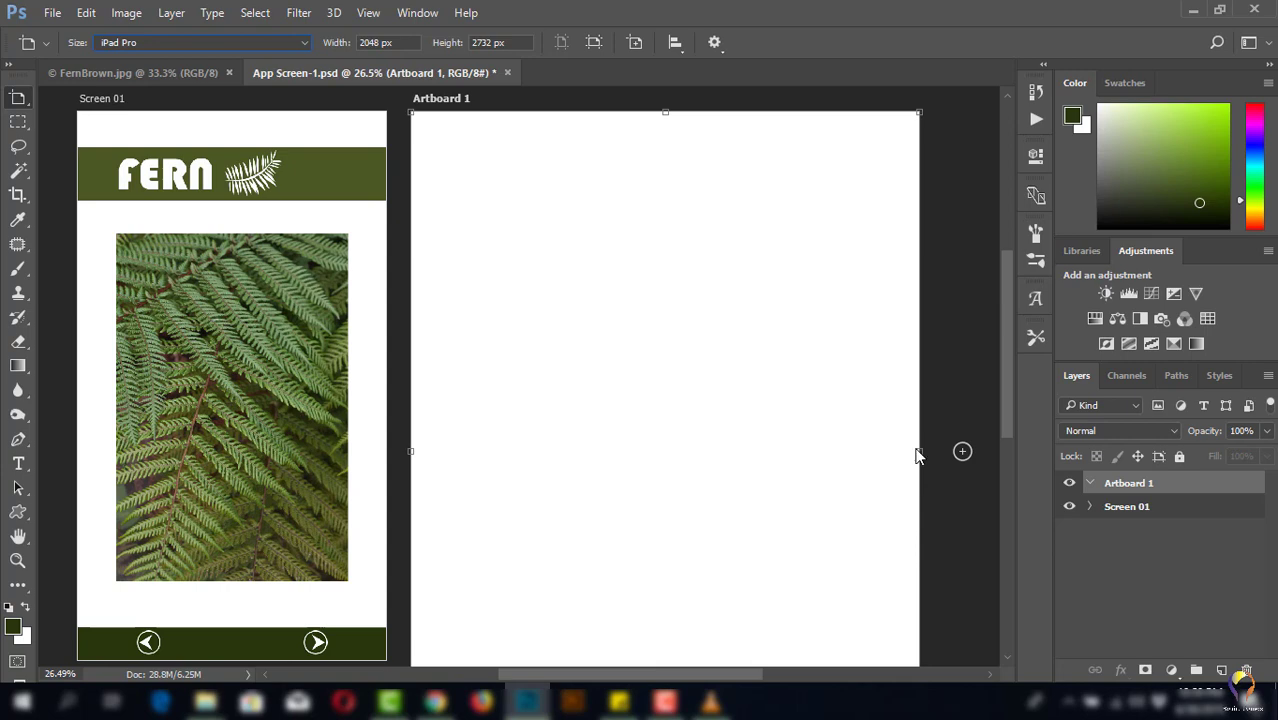
{"action": "left_click_drag", "start_coordinate": [900, 452], "coordinate": [749, 451]}
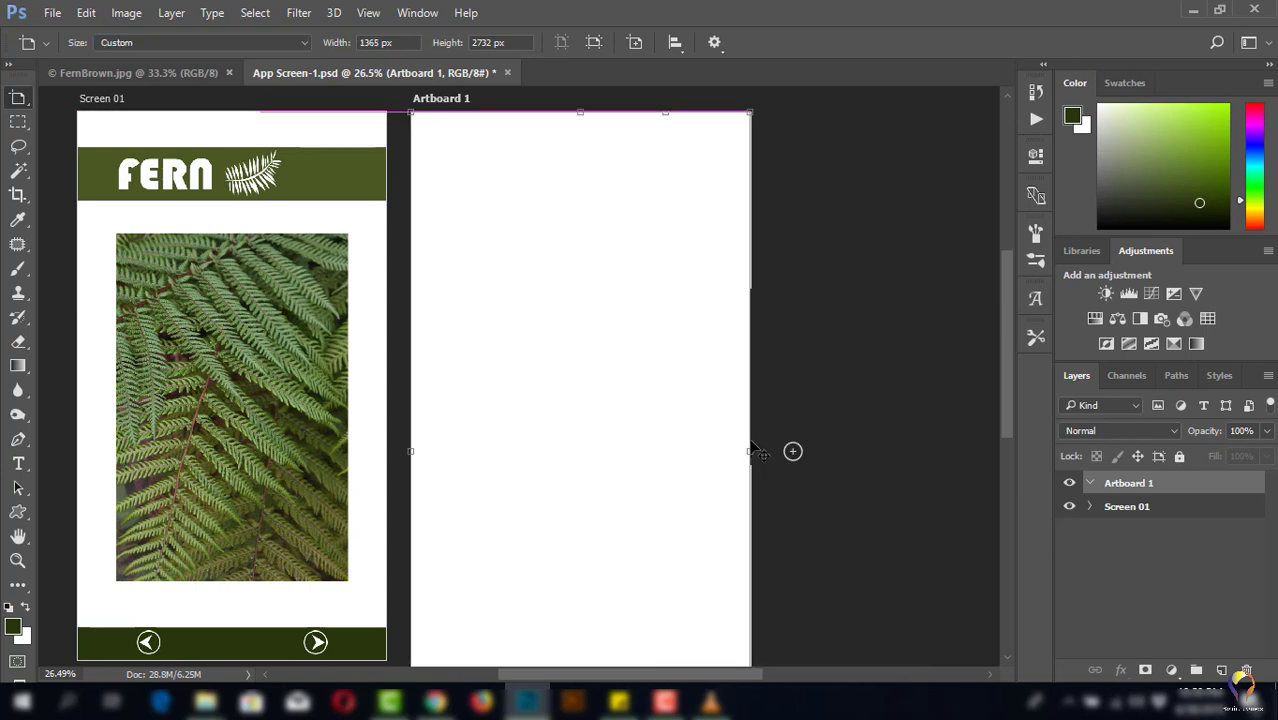
{"action": "scroll", "coordinate": [699, 479], "scroll_direction": "down", "scroll_amount": 1}
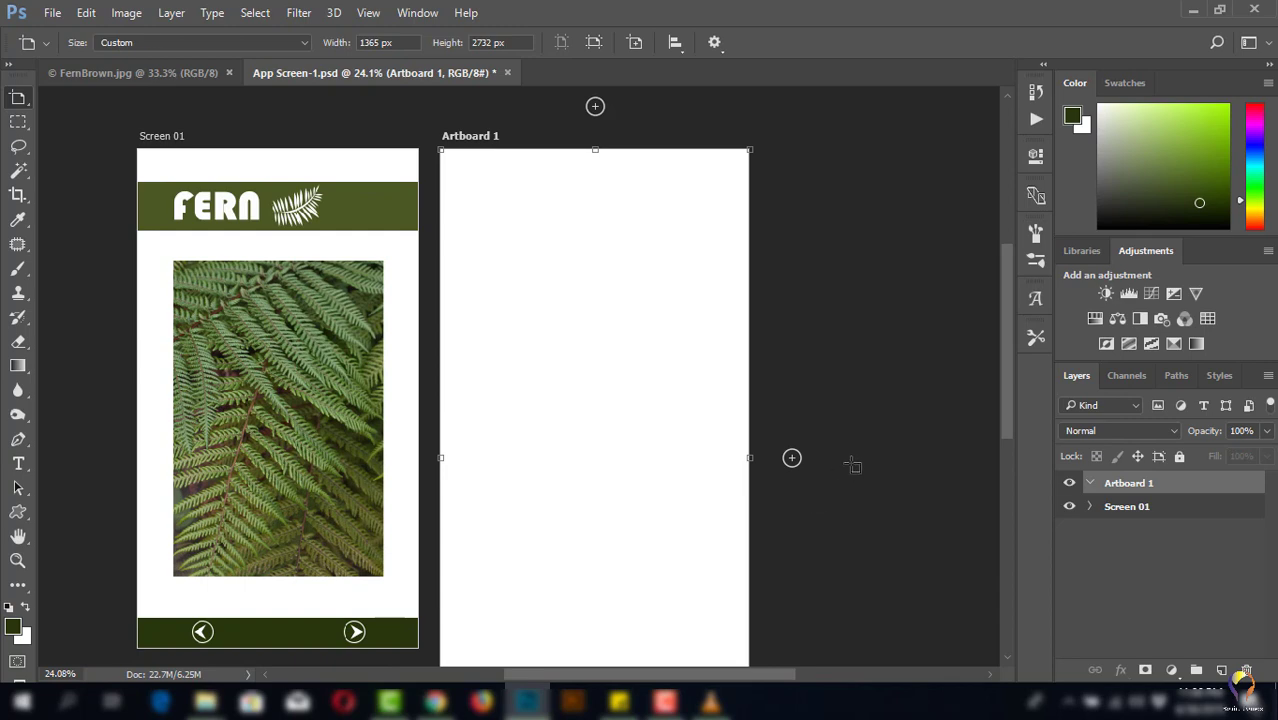
{"action": "key", "text": "Delete"}
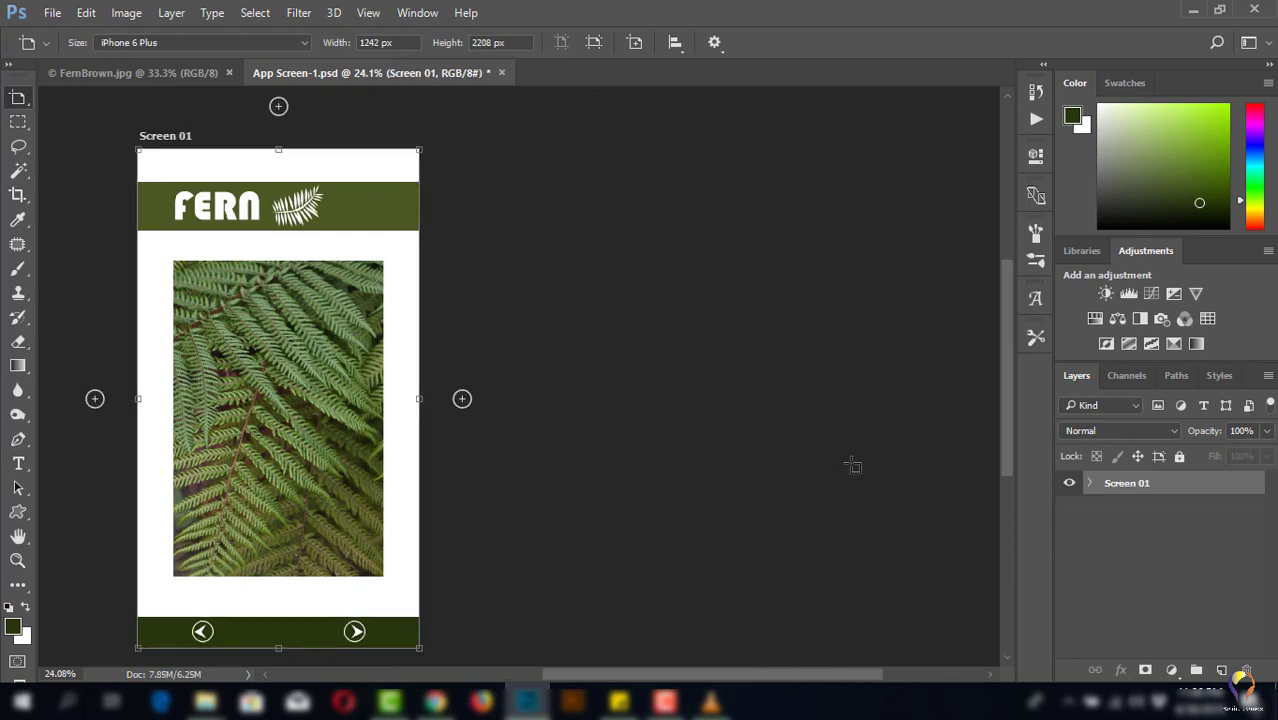
{"action": "left_click", "coordinate": [1089, 483]}
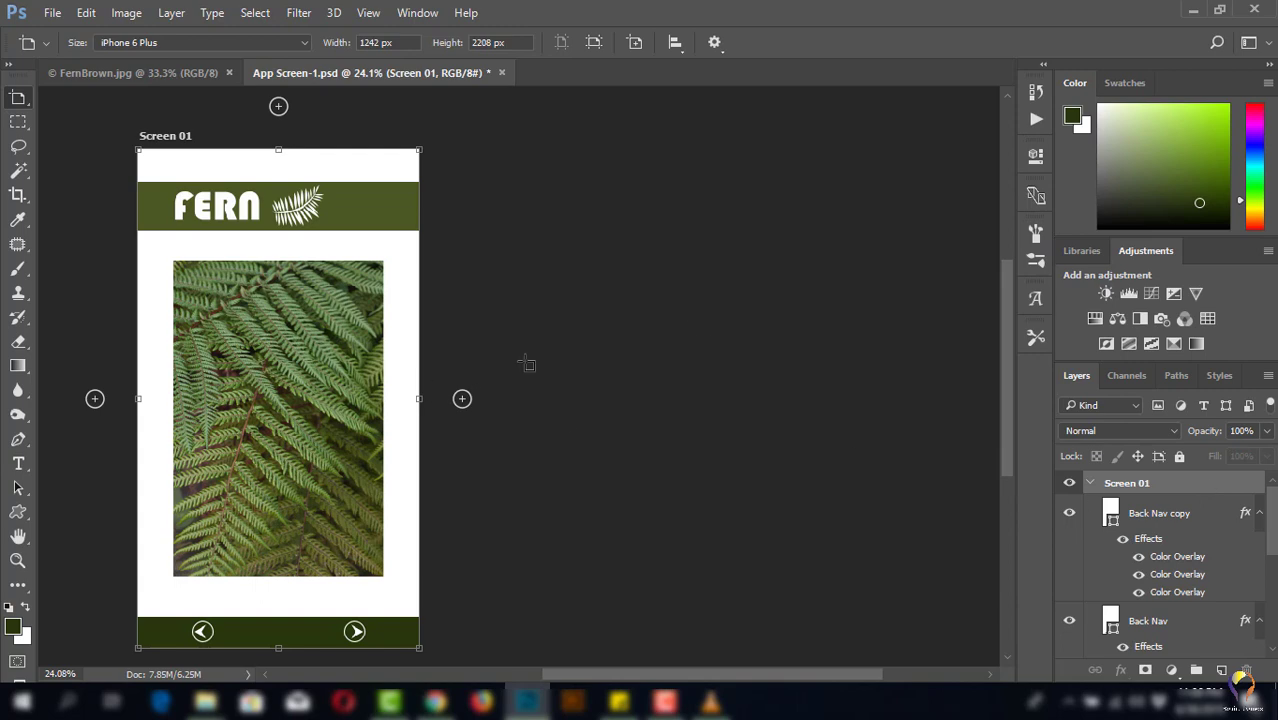
- Duplicate the Screen 01 artboard as 'Screen 02' in App Screen-1.psd
{"action": "left_click", "coordinate": [1270, 377]}
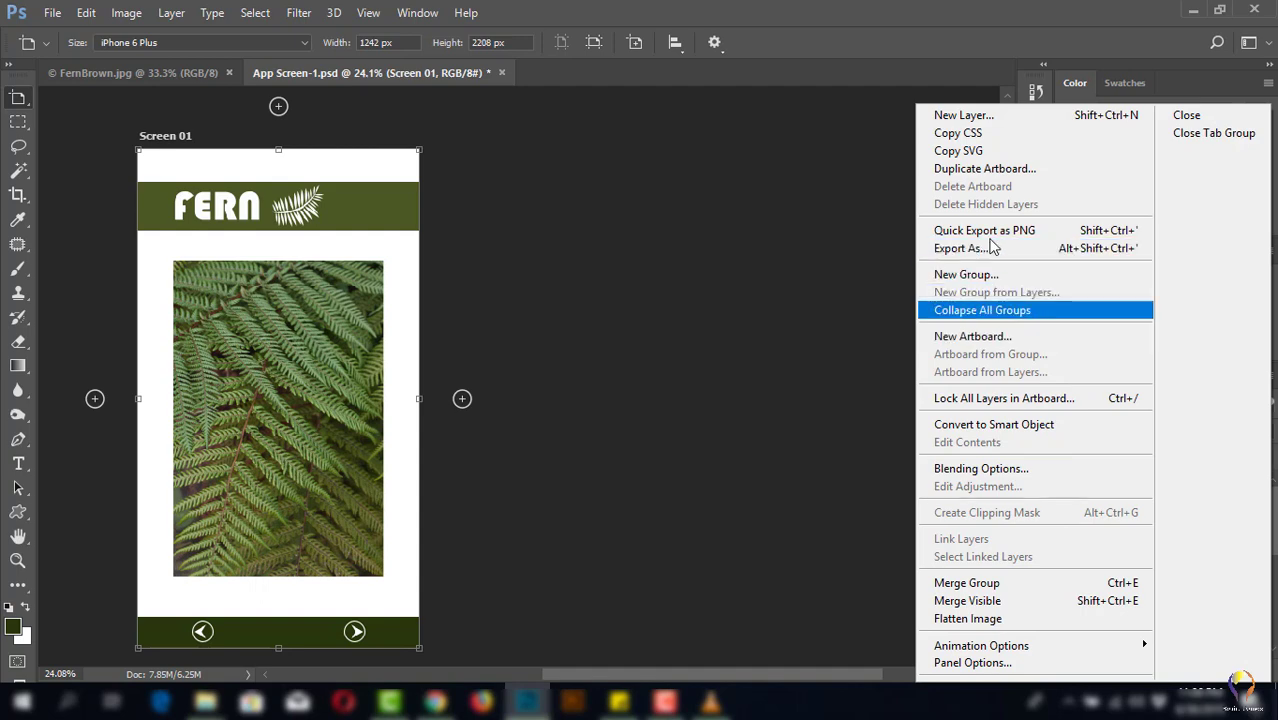
{"action": "left_click", "coordinate": [997, 176]}
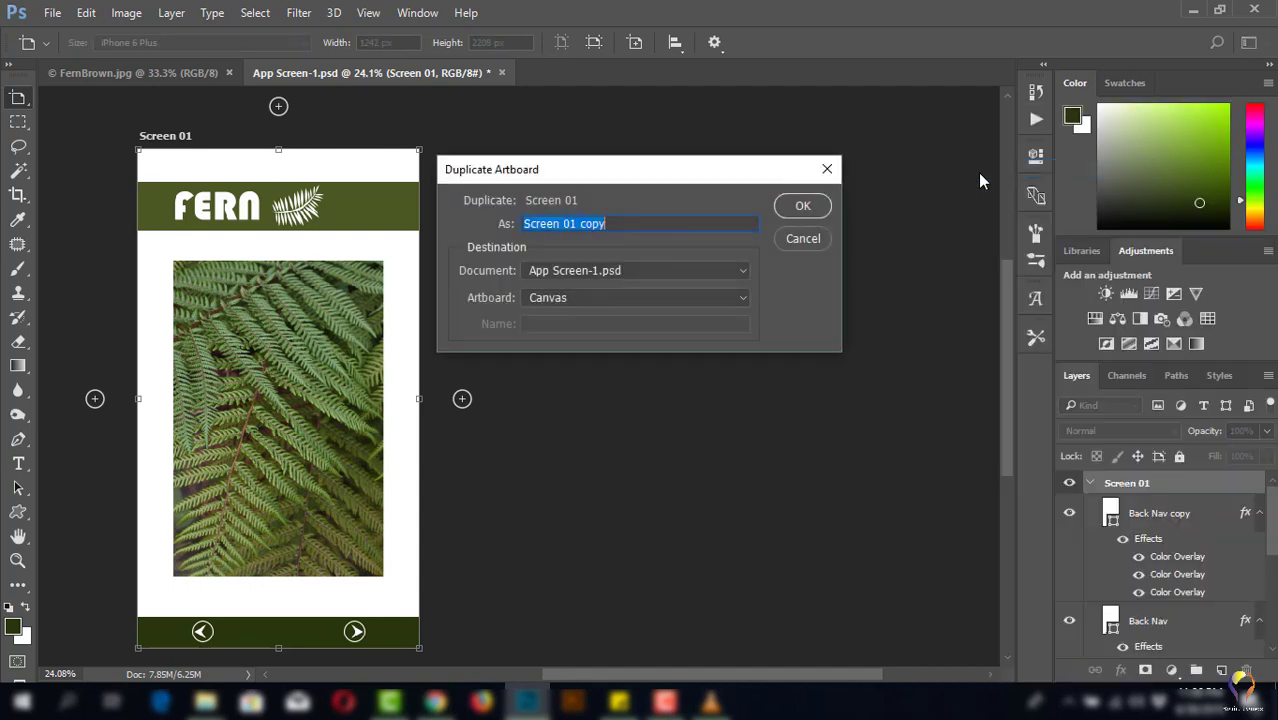
{"action": "left_click", "coordinate": [577, 223]}
{"action": "key", "text": "BackSpace"}
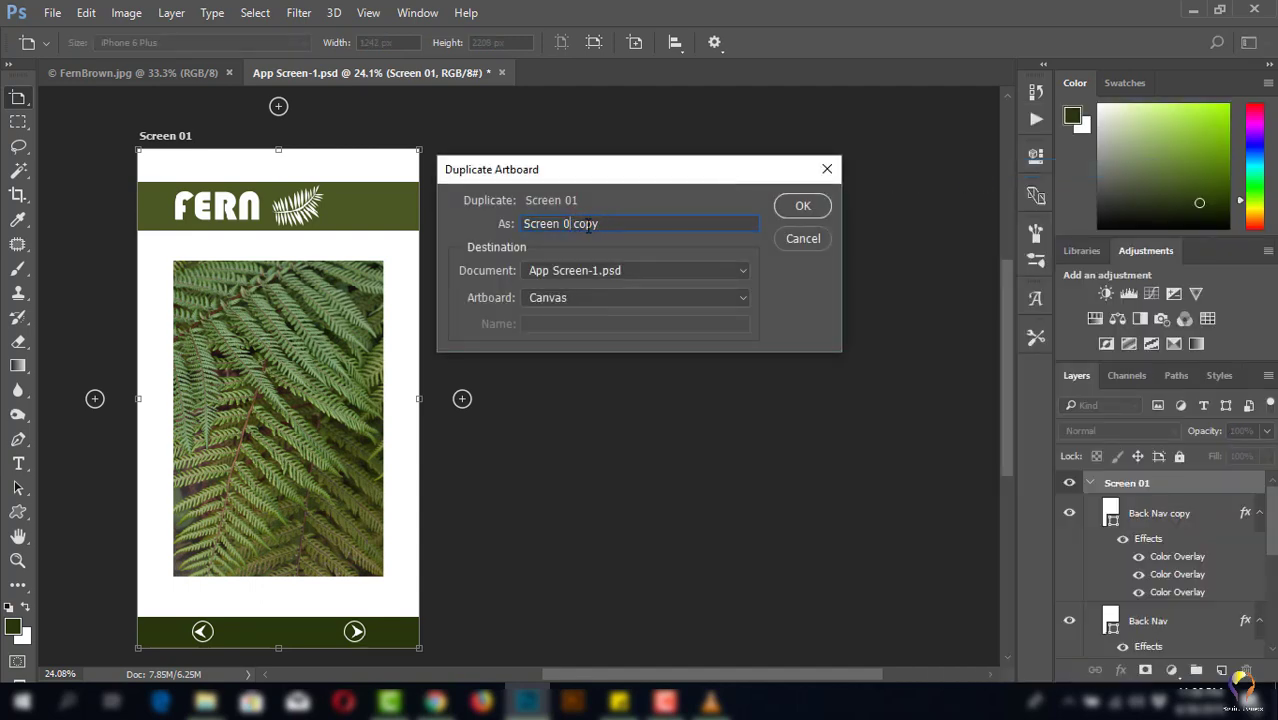
{"action": "type", "text": "2"}
{"action": "left_click", "coordinate": [730, 297]}
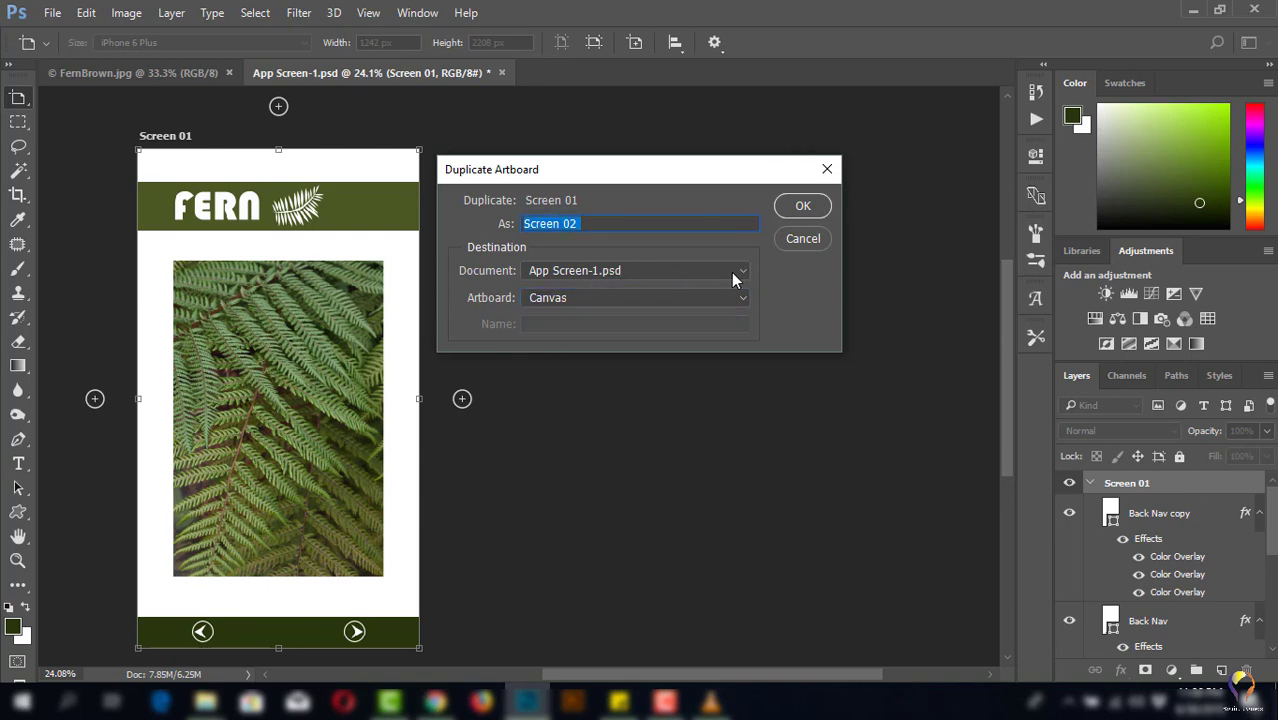
{"action": "left_click", "coordinate": [731, 272]}
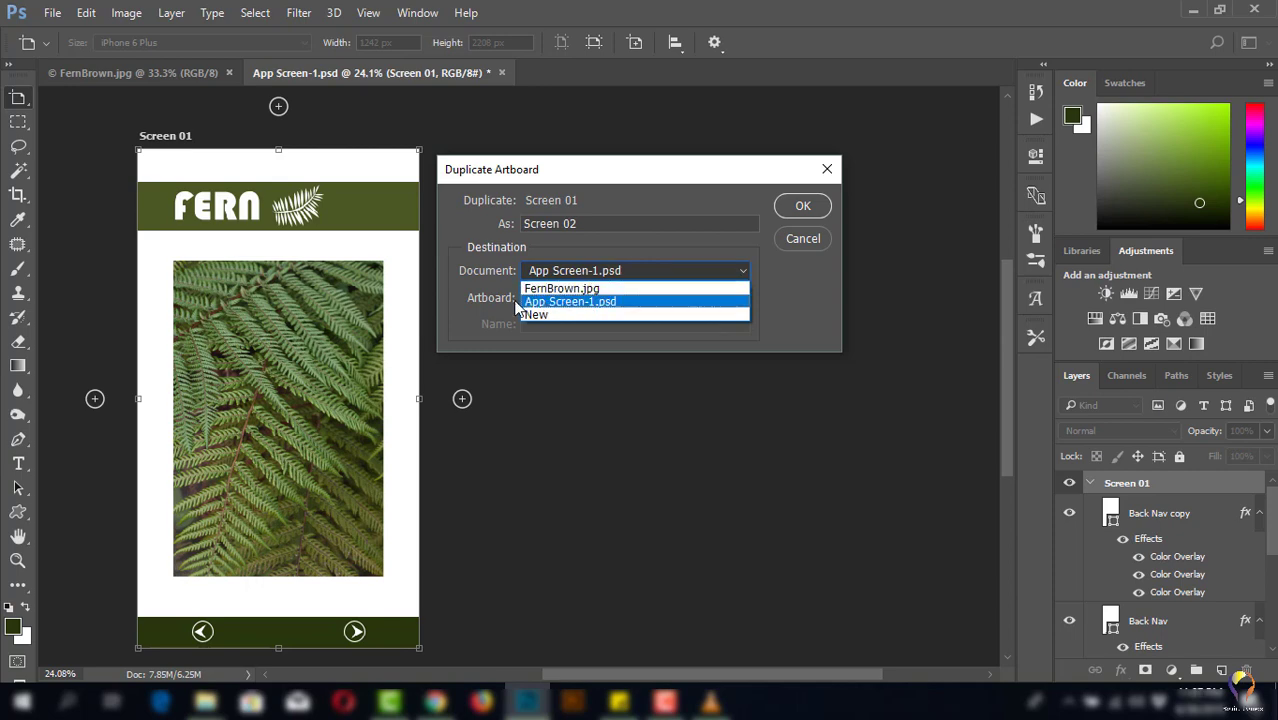
{"action": "left_click", "coordinate": [743, 277]}
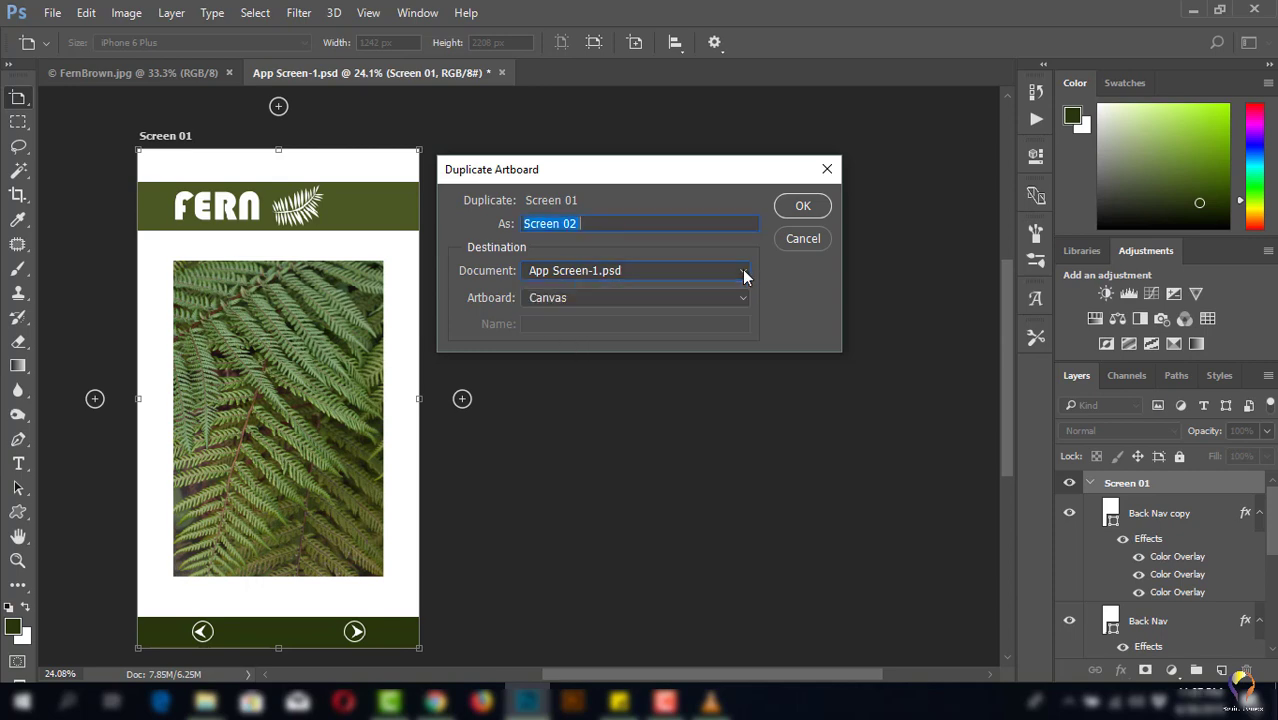
{"action": "left_click", "coordinate": [805, 206]}
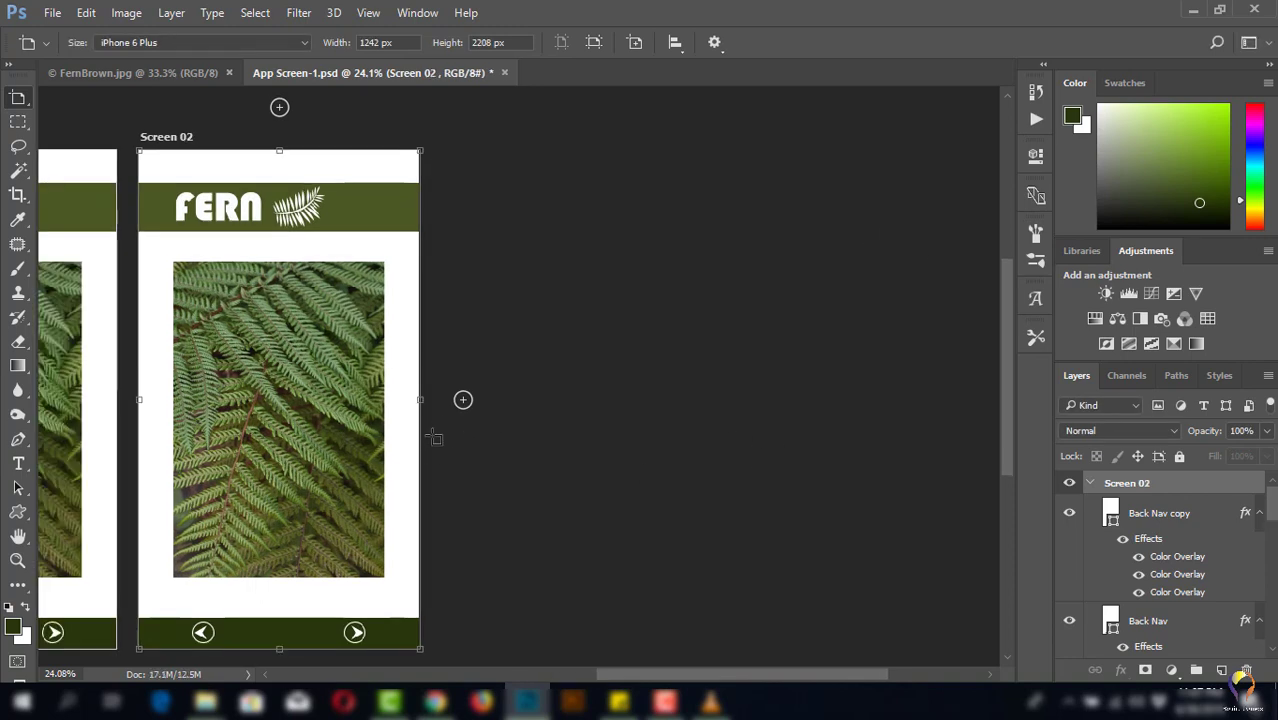
- Pan to show both screens and float FernBrown.jpg in its own window
{"action": "left_click_drag", "start_coordinate": [295, 440], "coordinate": [595, 427]}
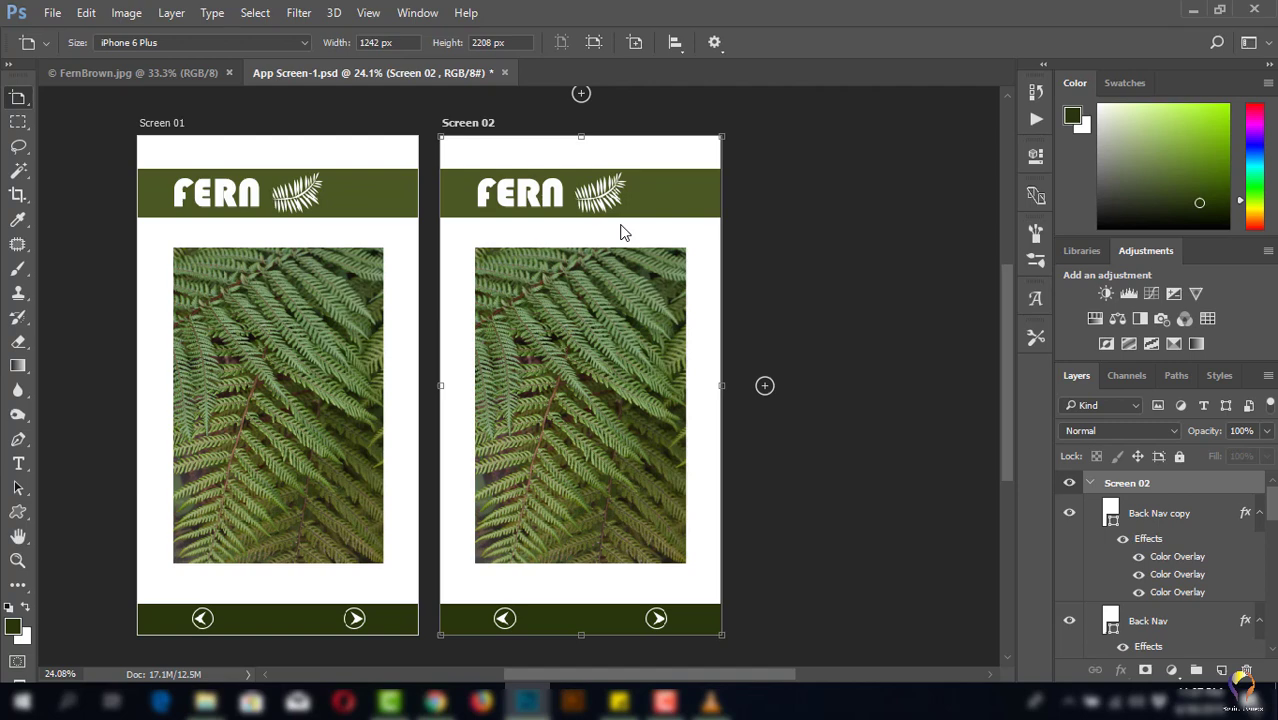
{"action": "mouse_move", "coordinate": [516, 390]}
{"action": "left_mouse_down"}
{"action": "mouse_move", "coordinate": [427, 385]}
{"action": "mouse_move", "coordinate": [618, 399]}
{"action": "mouse_move", "coordinate": [601, 396]}
{"action": "left_mouse_up"}
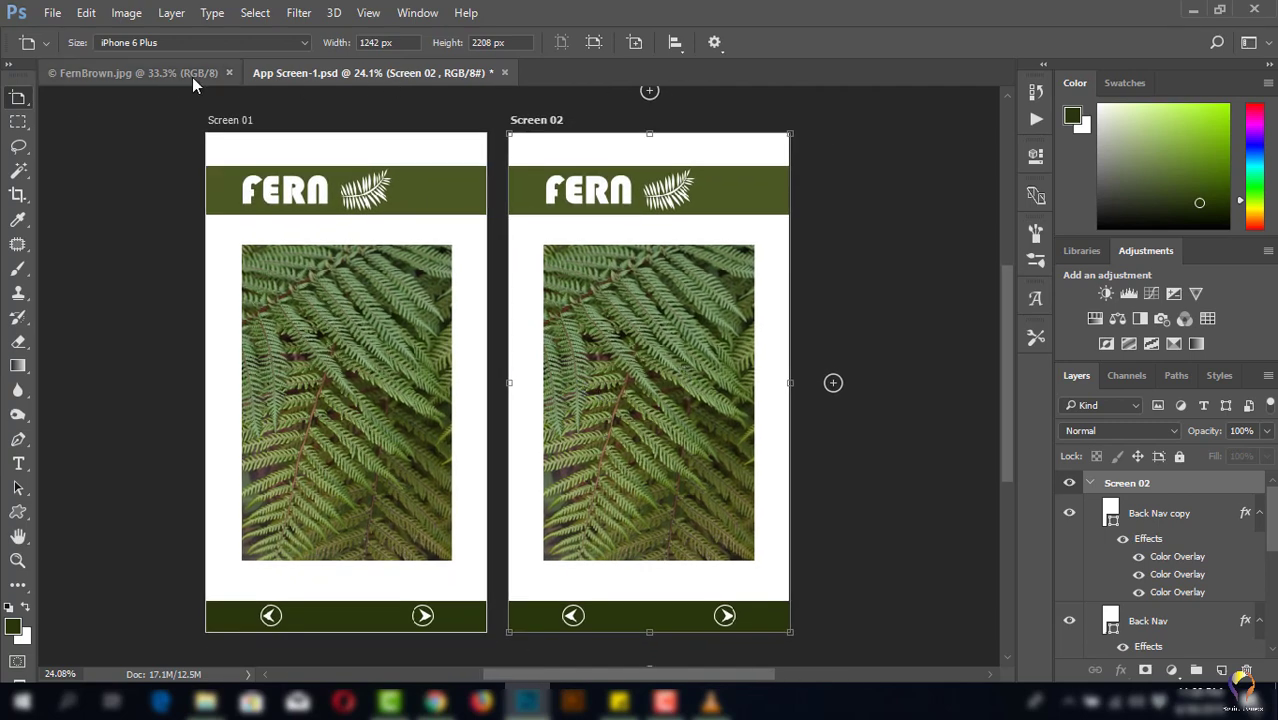
{"action": "left_click_drag", "start_coordinate": [149, 73], "coordinate": [973, 147]}
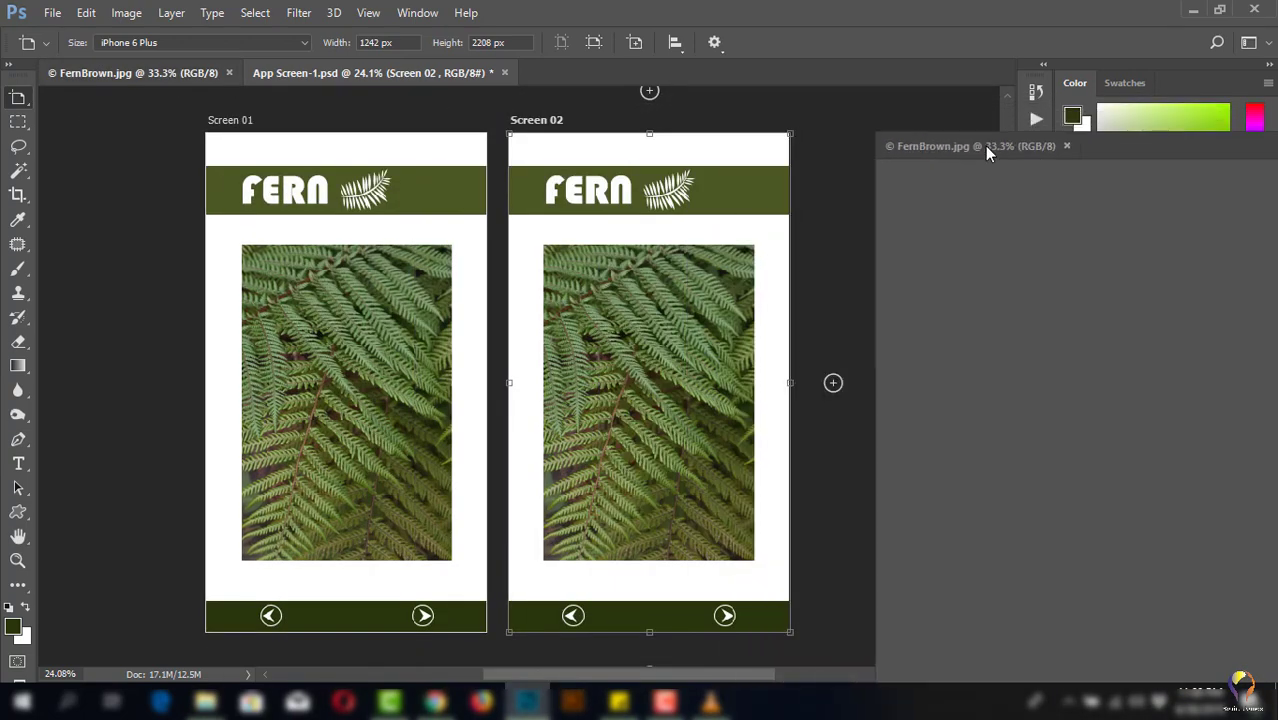
- Drag the brown fern photo onto Screen 02, close FernBrown.jpg, and nudge it down
{"action": "right_click", "coordinate": [26, 100]}
{"action": "left_click", "coordinate": [70, 97]}
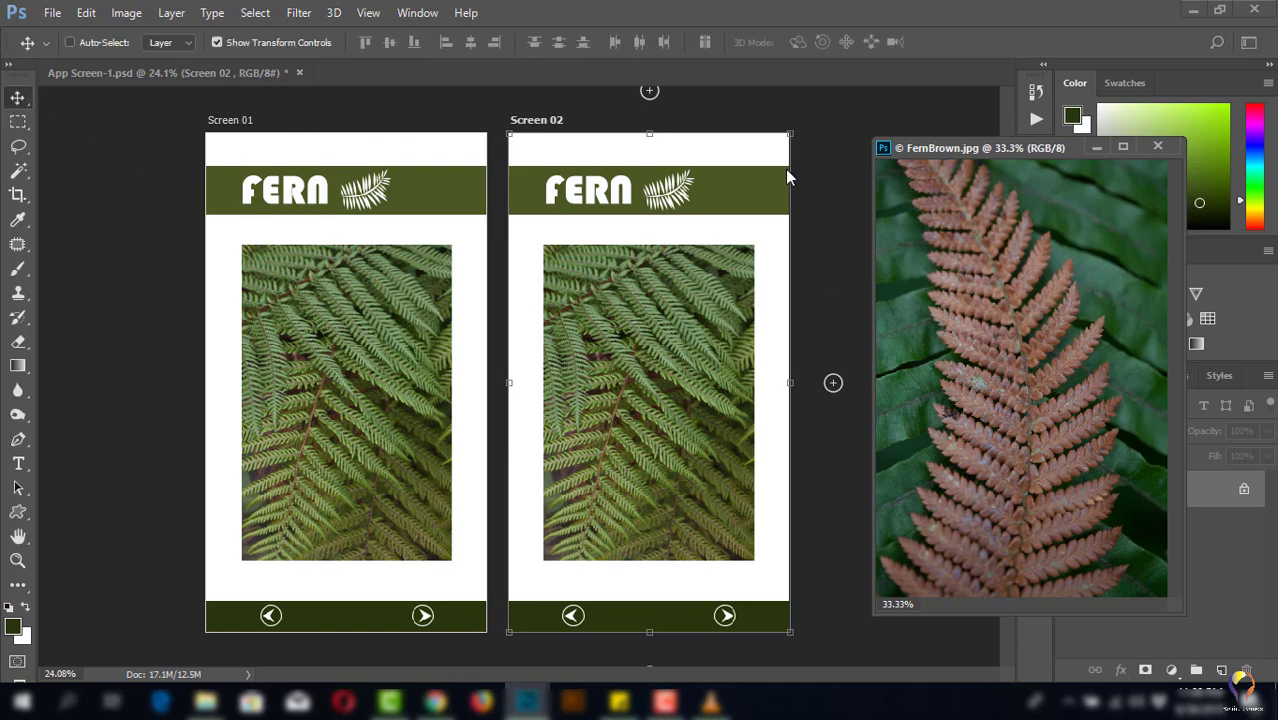
{"action": "left_click_drag", "start_coordinate": [964, 400], "coordinate": [746, 430]}
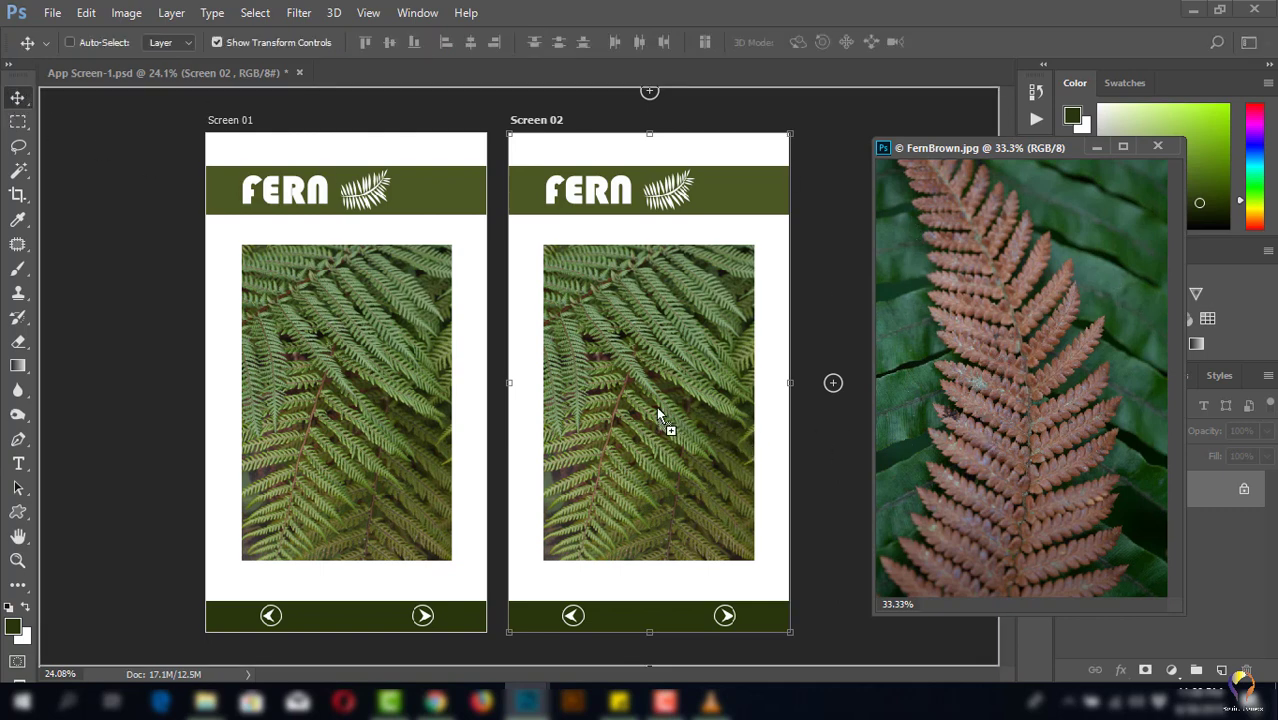
{"action": "left_click_drag", "start_coordinate": [656, 406], "coordinate": [624, 460]}
{"action": "left_click", "coordinate": [1158, 146]}
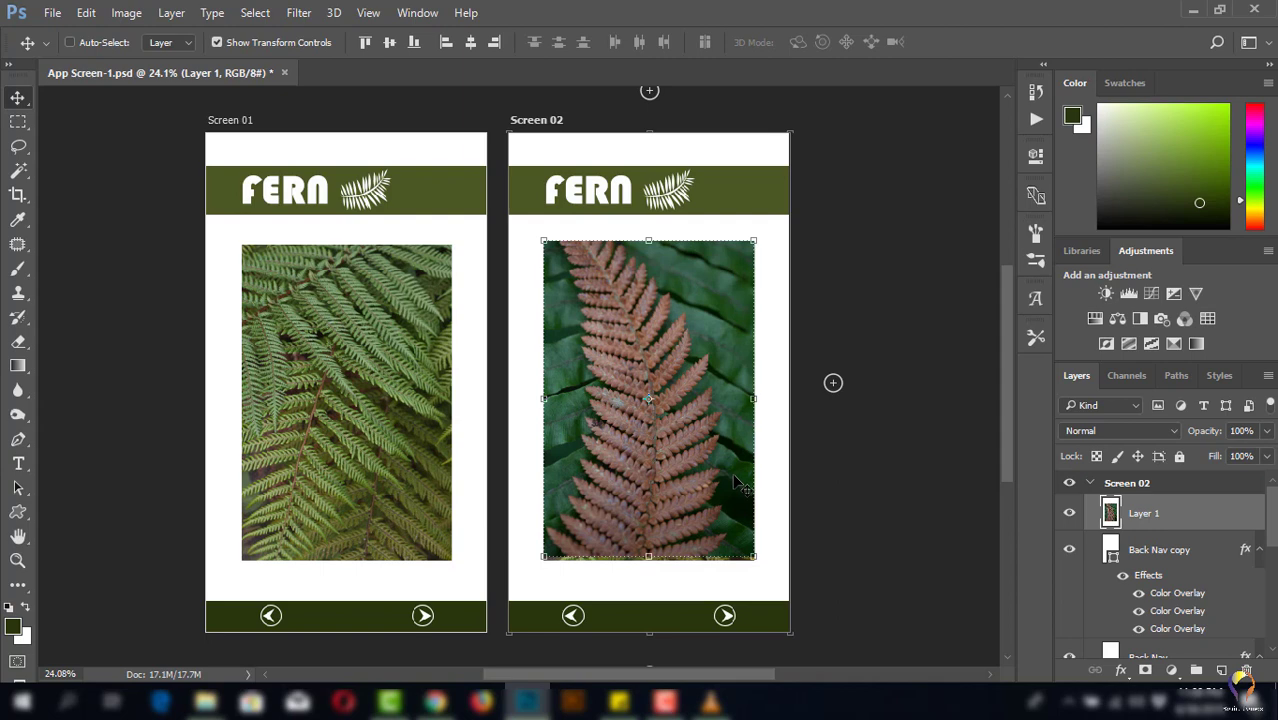
{"action": "key", "text": "shift+Down"}
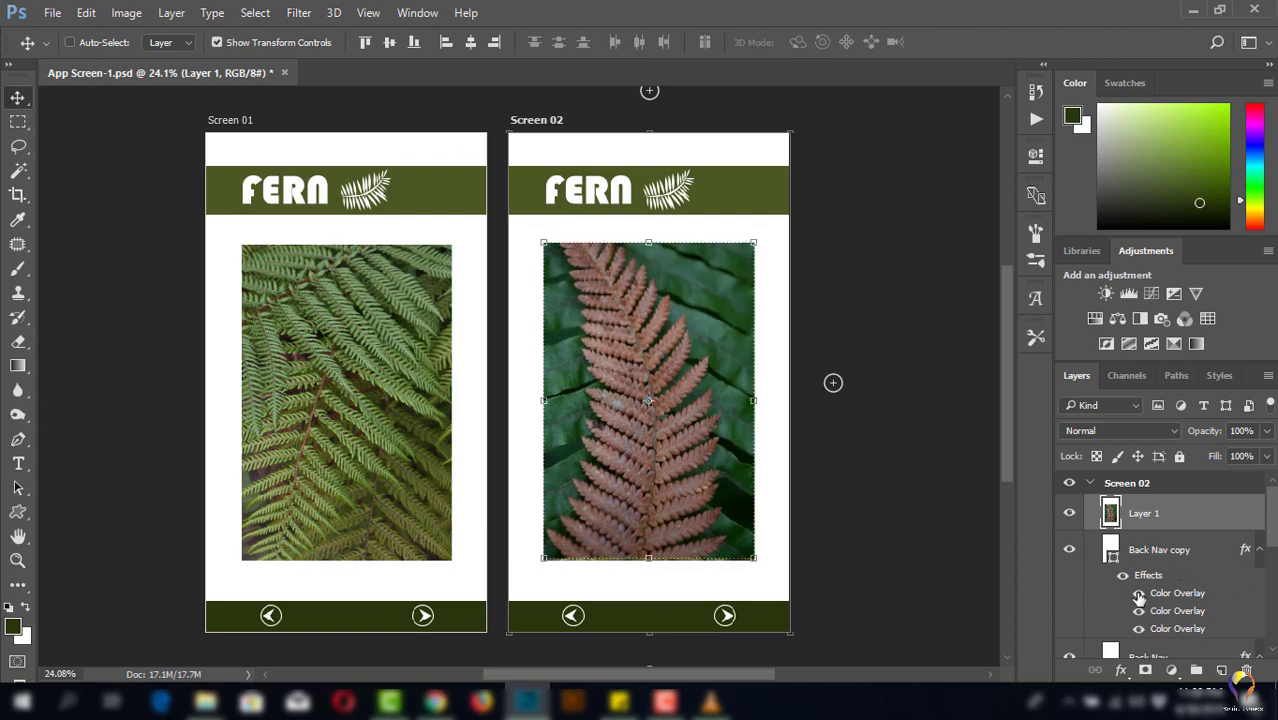
{"action": "mouse_move", "coordinate": [1273, 532]}
{"action": "left_mouse_down"}
{"action": "mouse_move", "coordinate": [1273, 548]}
{"action": "mouse_move", "coordinate": [1271, 528]}
{"action": "left_mouse_up"}
- Toggle the left and right nav arrows' colour overlays off and on, then select Screen 02
{"action": "left_click", "coordinate": [1138, 594]}
{"action": "left_click", "coordinate": [1138, 594]}
{"action": "scroll", "coordinate": [1200, 540], "scroll_direction": "down", "scroll_amount": 2}
{"action": "scroll", "coordinate": [1200, 540], "scroll_direction": "up", "scroll_amount": 1}
{"action": "scroll", "coordinate": [1200, 540], "scroll_direction": "down", "scroll_amount": 2}
{"action": "scroll", "coordinate": [1175, 540], "scroll_direction": "down", "scroll_amount": 1}
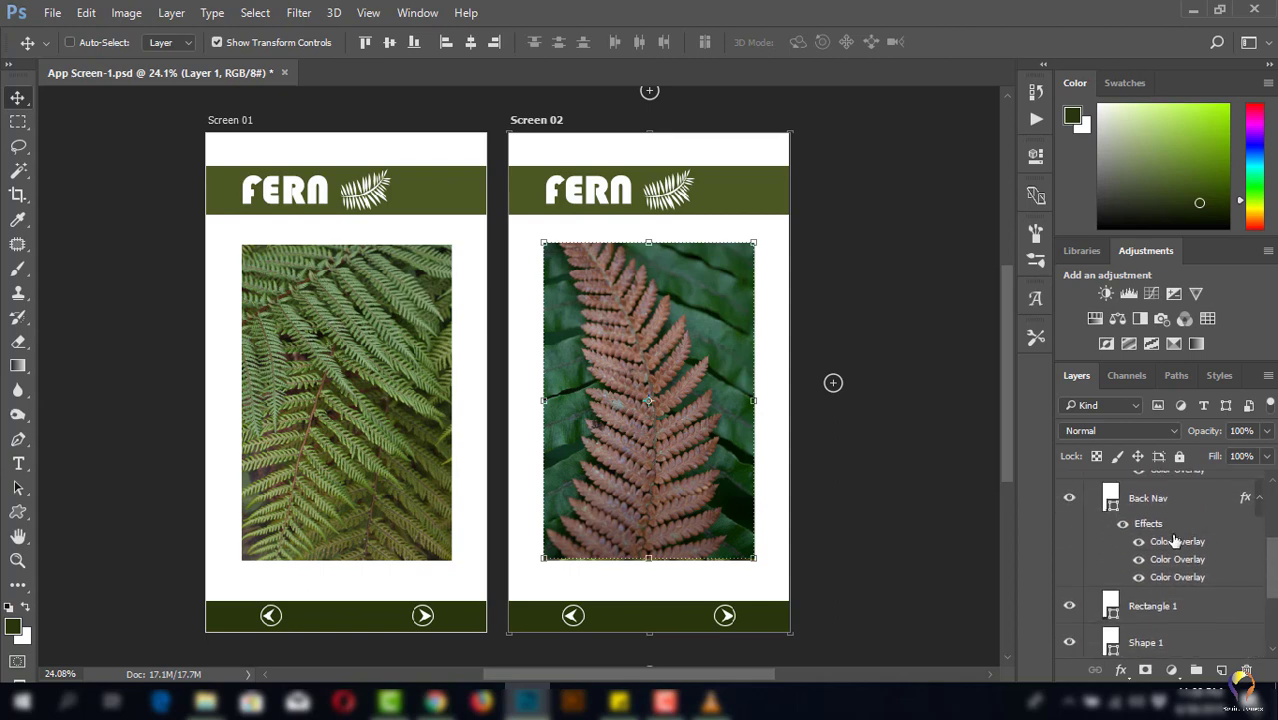
{"action": "left_click", "coordinate": [1139, 542]}
{"action": "left_click", "coordinate": [1139, 542]}
{"action": "scroll", "coordinate": [1143, 546], "scroll_direction": "up", "scroll_amount": 3}
{"action": "mouse_move", "coordinate": [1274, 513]}
{"action": "left_mouse_down"}
{"action": "mouse_move", "coordinate": [1244, 674]}
{"action": "mouse_move", "coordinate": [1272, 495]}
{"action": "left_mouse_up"}
{"action": "left_click", "coordinate": [1092, 486]}
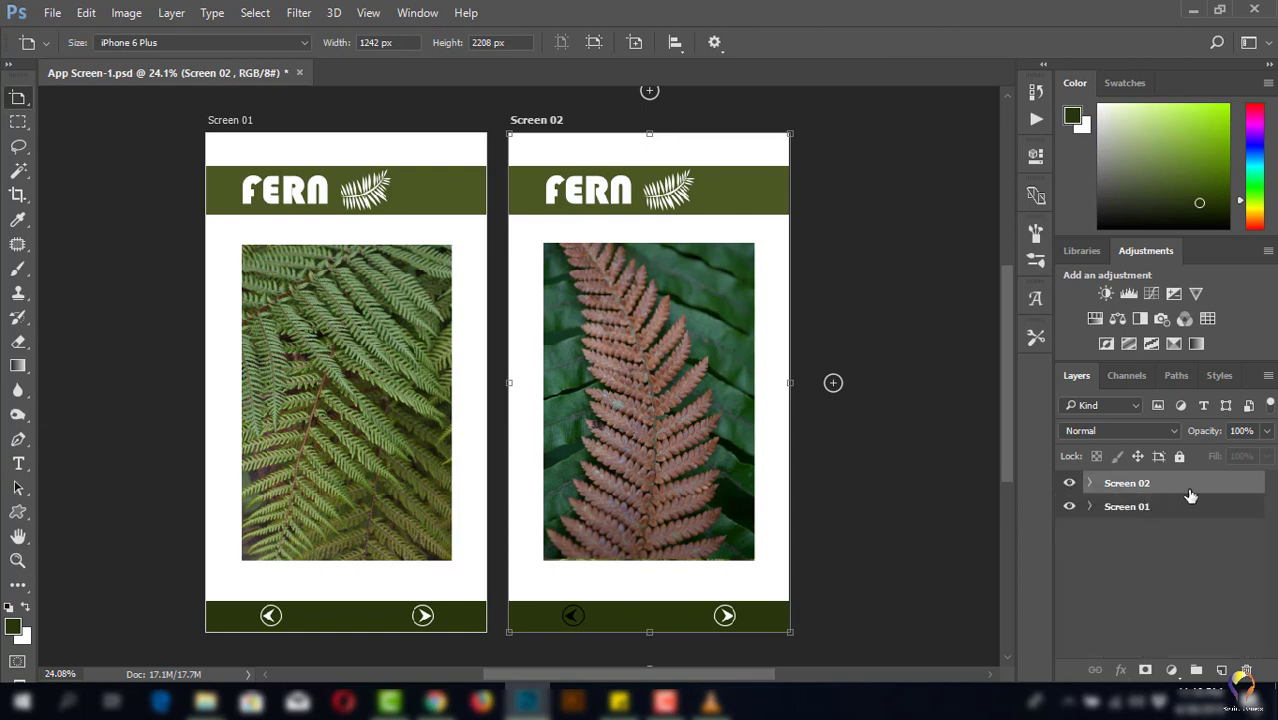
- Try the Artboard layer filter, then clear it and select the Screen 01 artboard
{"action": "left_click", "coordinate": [1135, 405]}
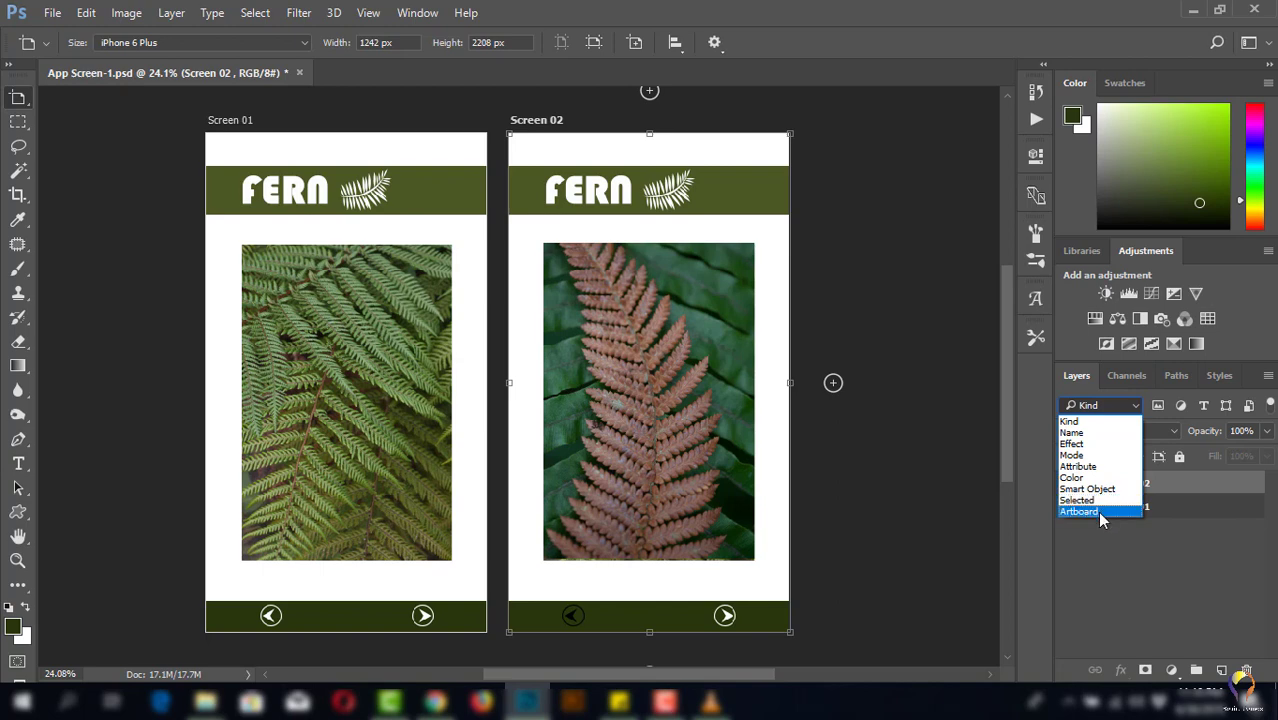
{"action": "left_click", "coordinate": [1097, 511]}
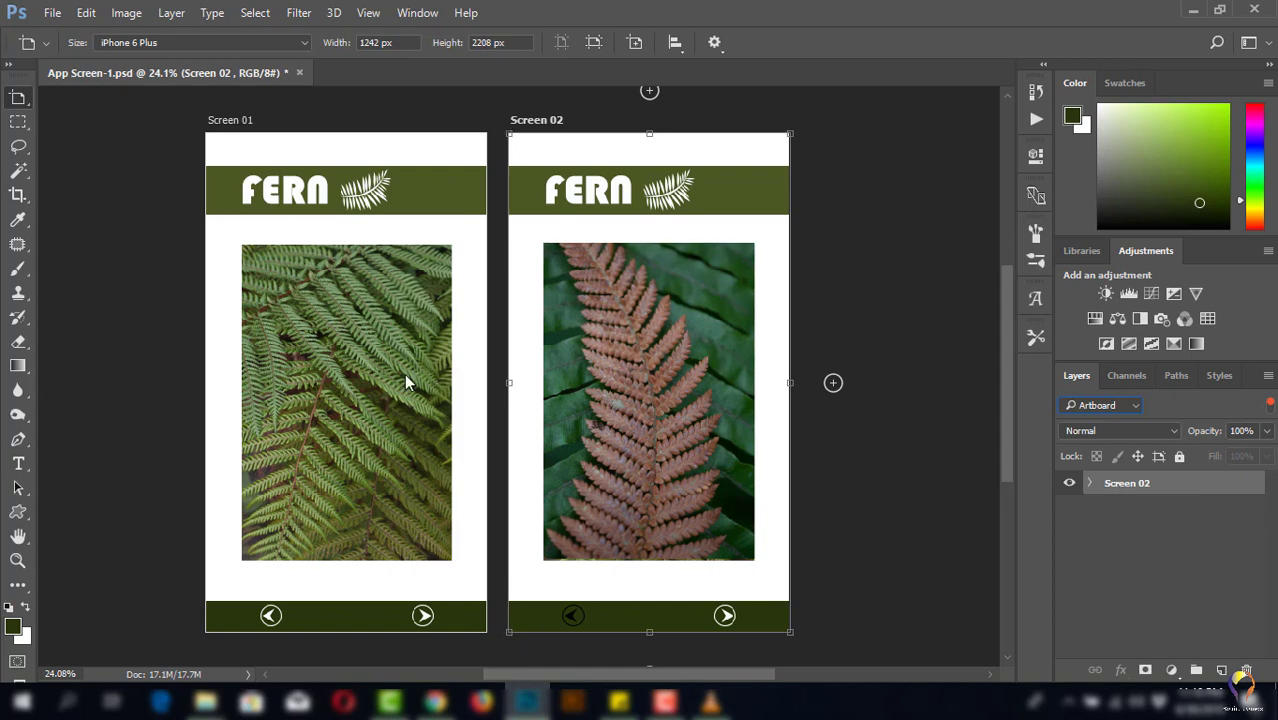
{"action": "key", "text": "v"}
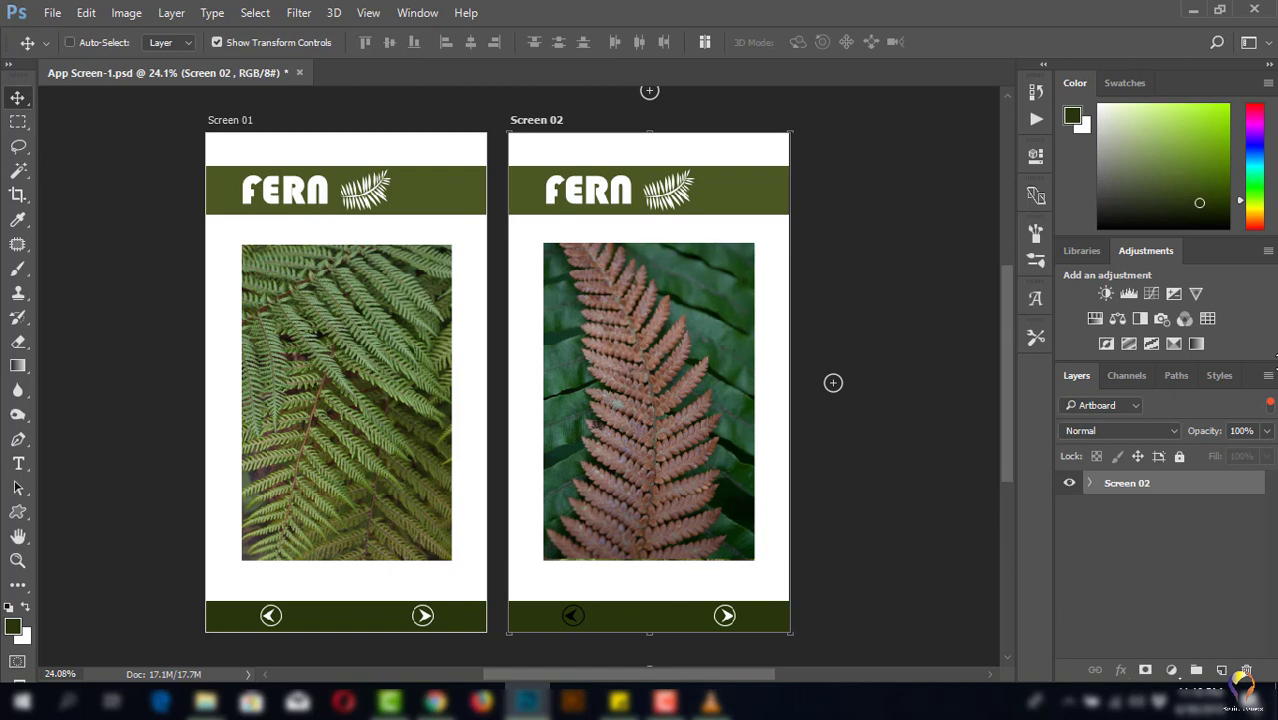
{"action": "left_click", "coordinate": [1270, 405]}
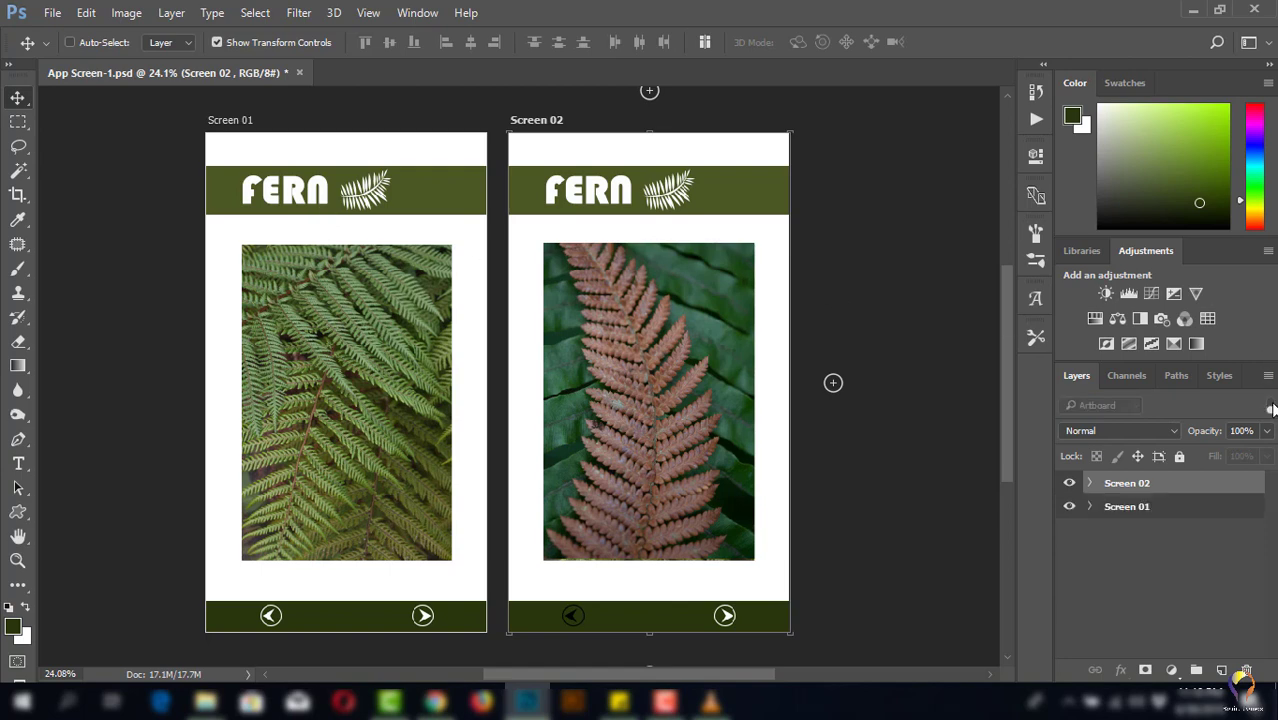
{"action": "left_click", "coordinate": [1114, 510]}
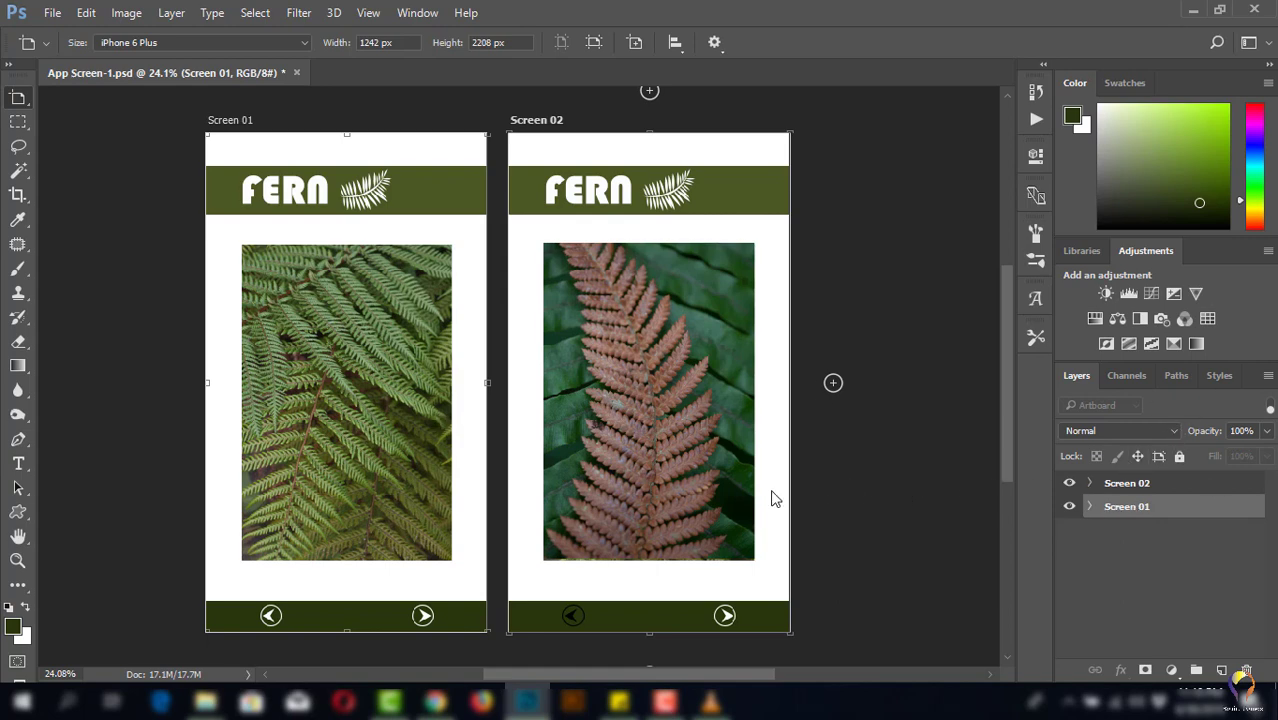
{"action": "key", "text": "v"}
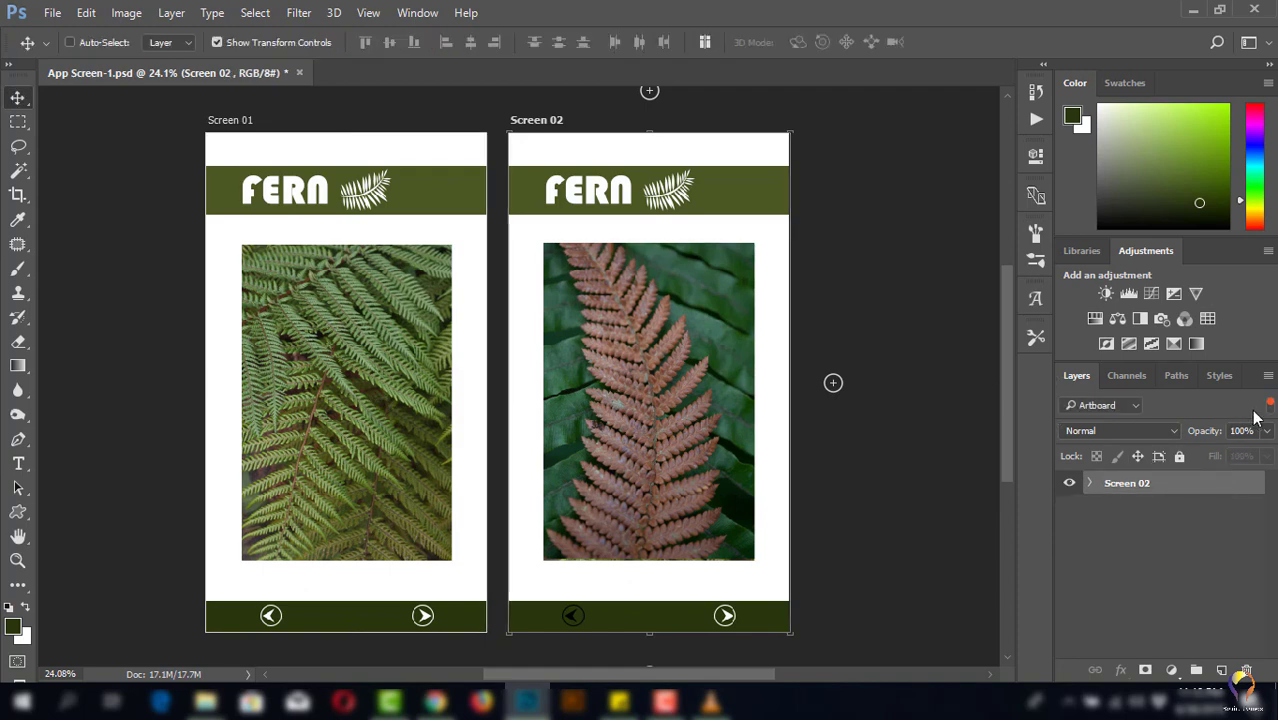
- Filter layers by Kind, expand Screen 01 and Screen 02, and toggle Lock All on and off
{"action": "left_click", "coordinate": [1124, 404]}
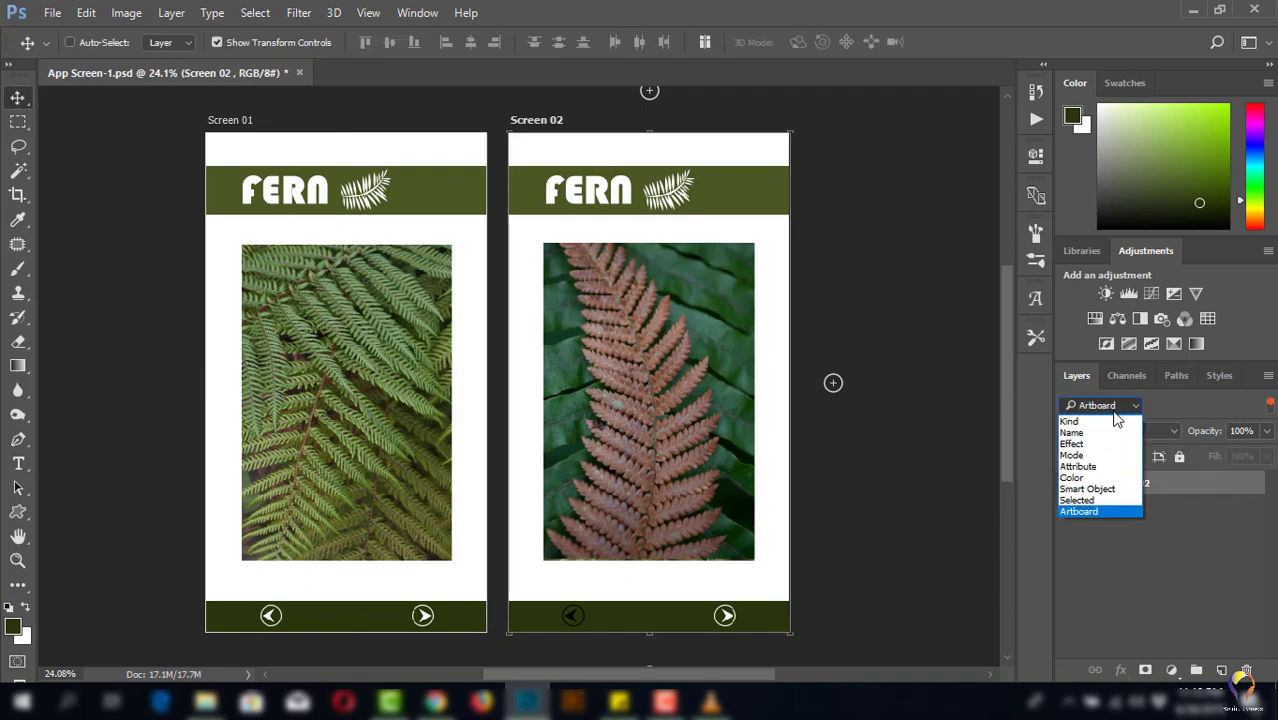
{"action": "left_click", "coordinate": [1120, 421]}
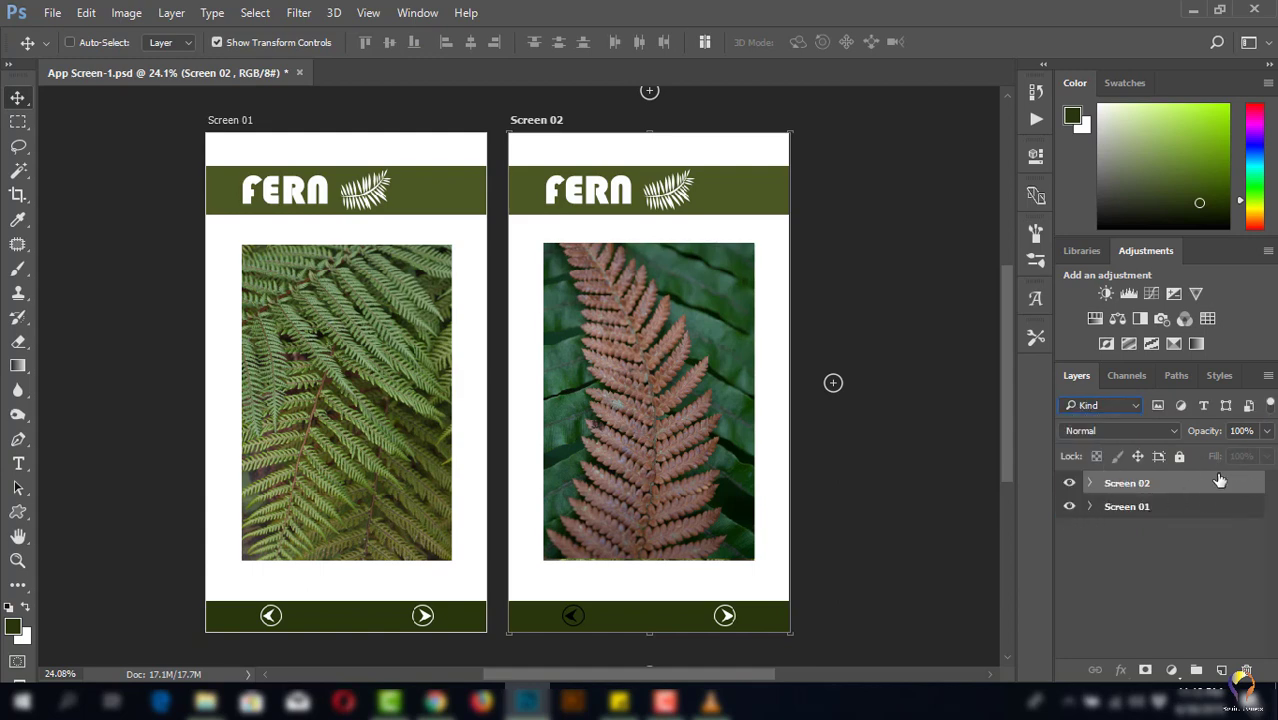
{"action": "left_click", "coordinate": [1091, 510]}
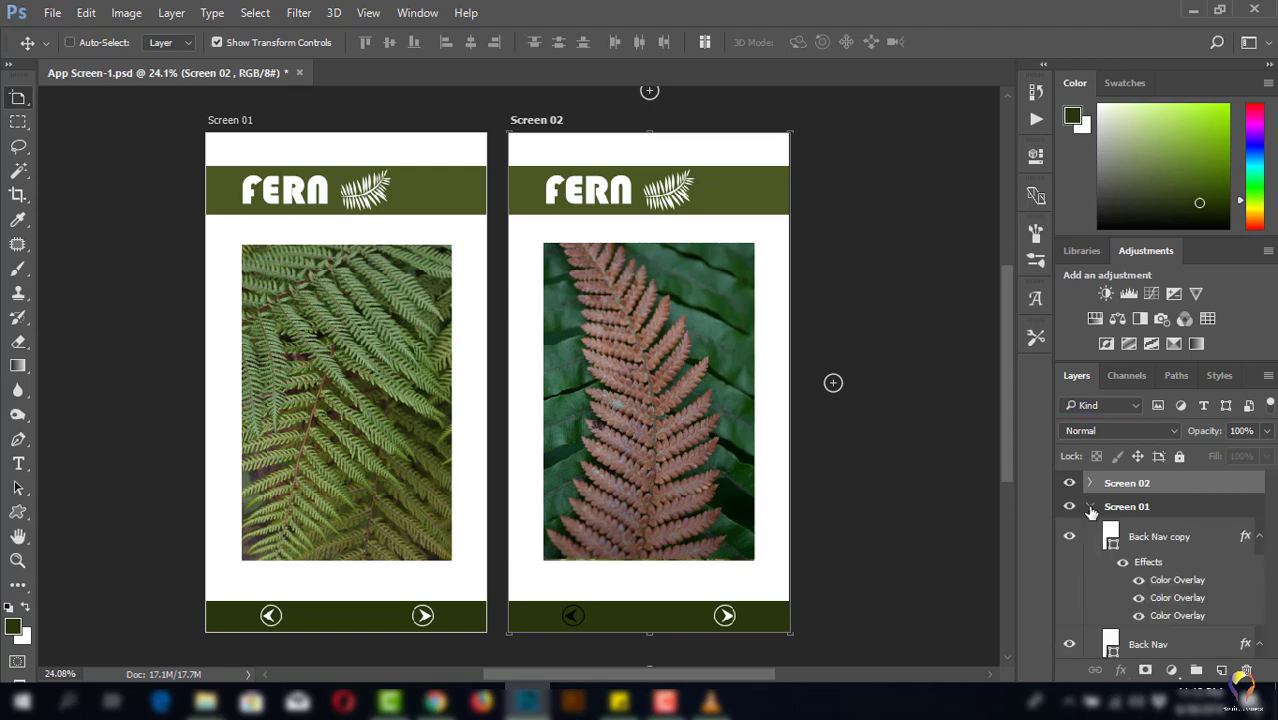
{"action": "key", "text": "shift+v"}
{"action": "left_click", "coordinate": [1090, 483]}
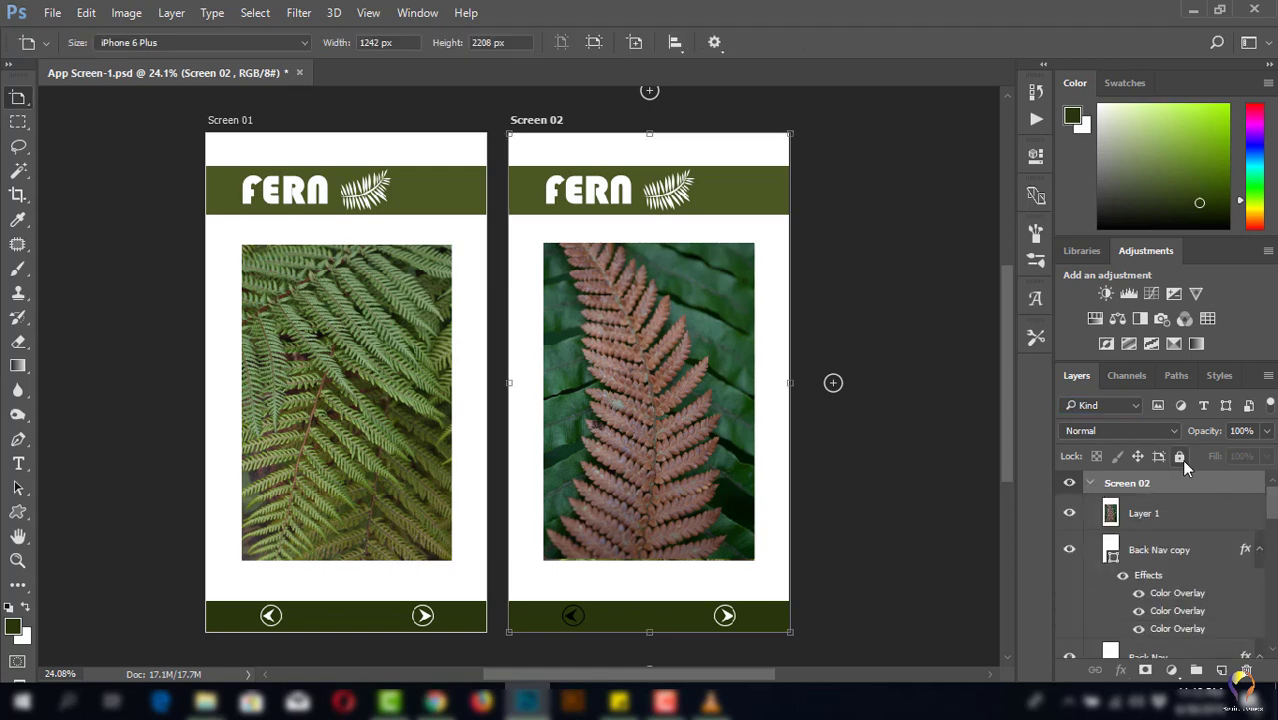
{"action": "left_click", "coordinate": [1180, 457]}
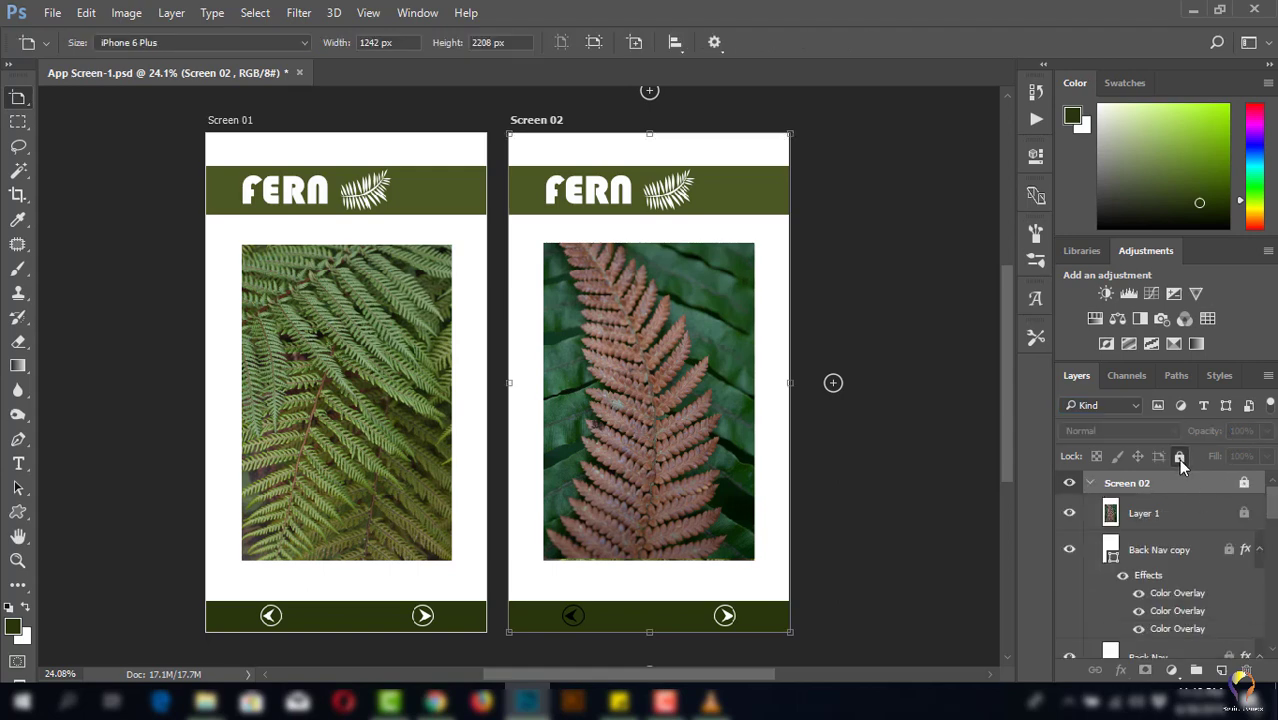
{"action": "mouse_move", "coordinate": [1273, 522]}
{"action": "left_mouse_down"}
{"action": "mouse_move", "coordinate": [1276, 616]}
{"action": "mouse_move", "coordinate": [1270, 495]}
{"action": "left_mouse_up"}
{"action": "left_click", "coordinate": [1180, 457]}
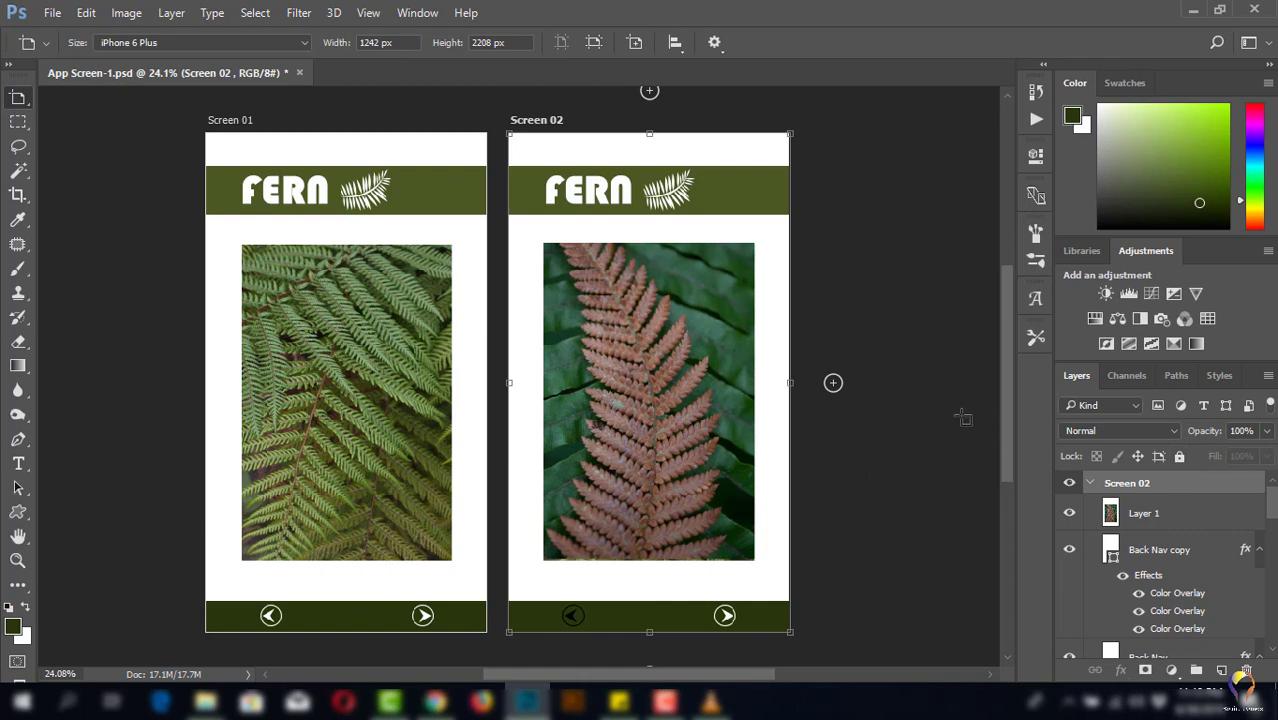
{"action": "right_click", "coordinate": [10, 98]}
{"action": "left_click", "coordinate": [80, 97]}
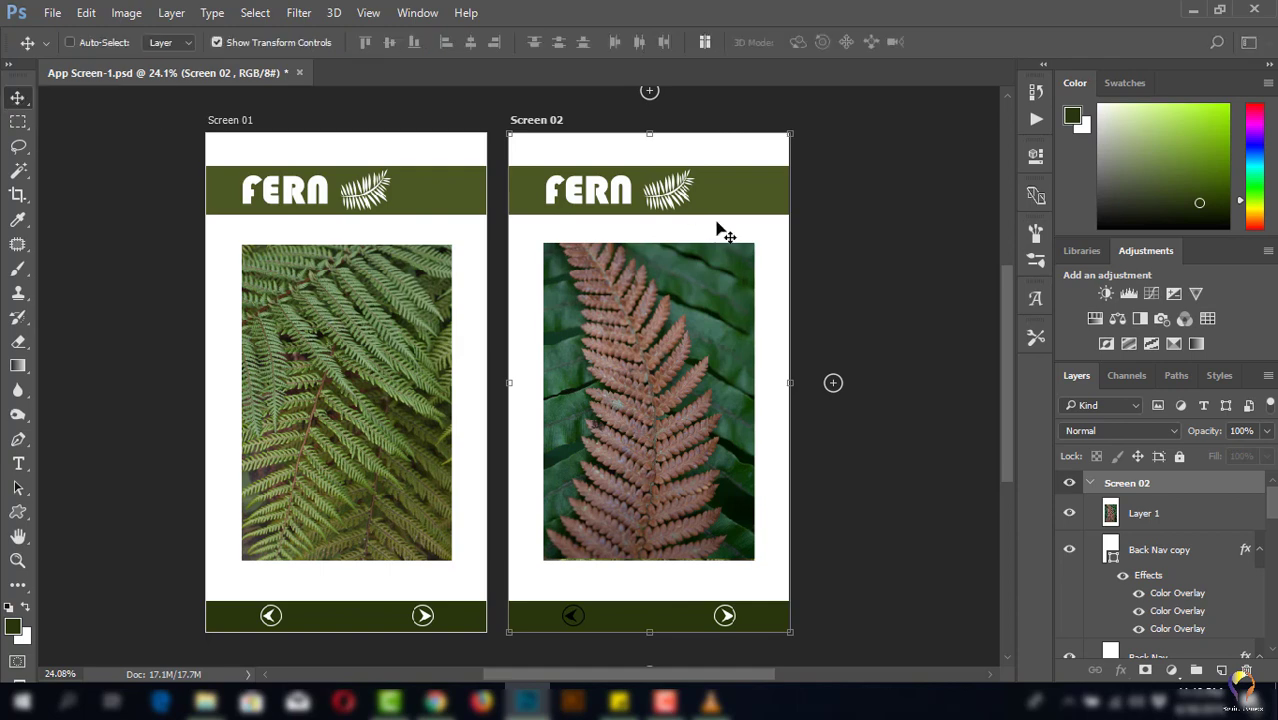
{"action": "right_click", "coordinate": [857, 257]}
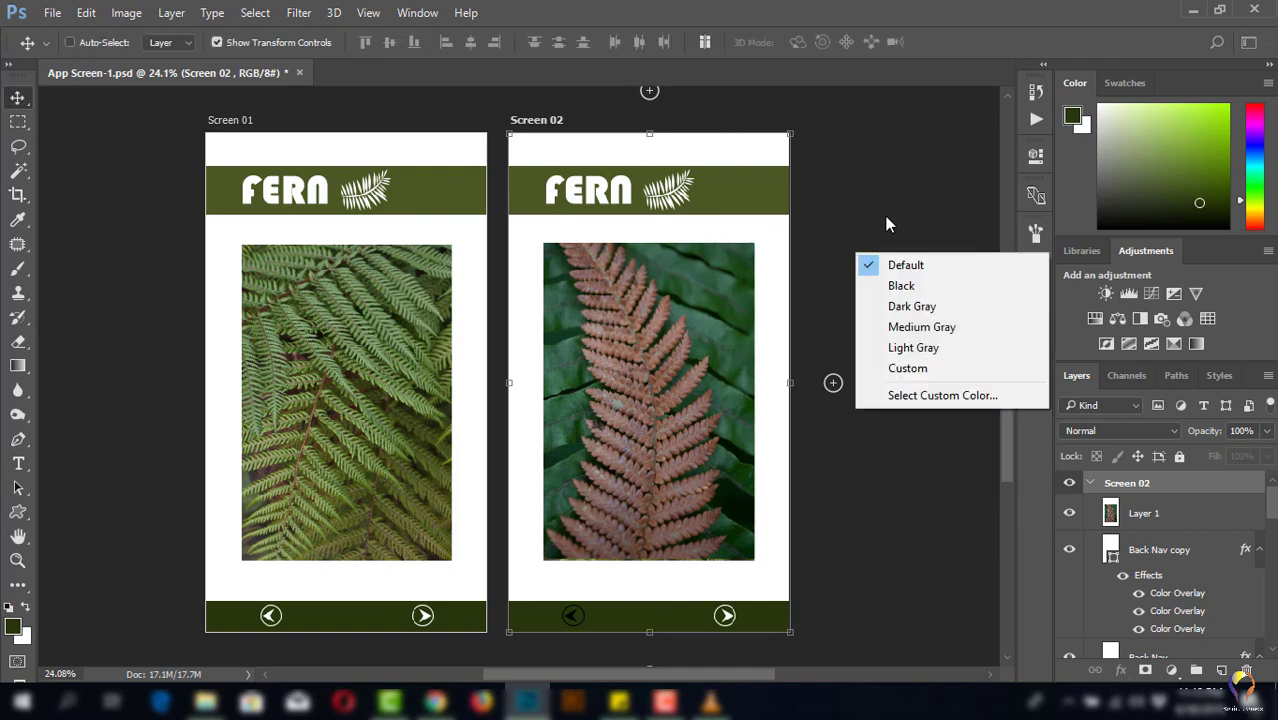
{"action": "left_click", "coordinate": [911, 306]}
{"action": "right_click", "coordinate": [885, 251]}
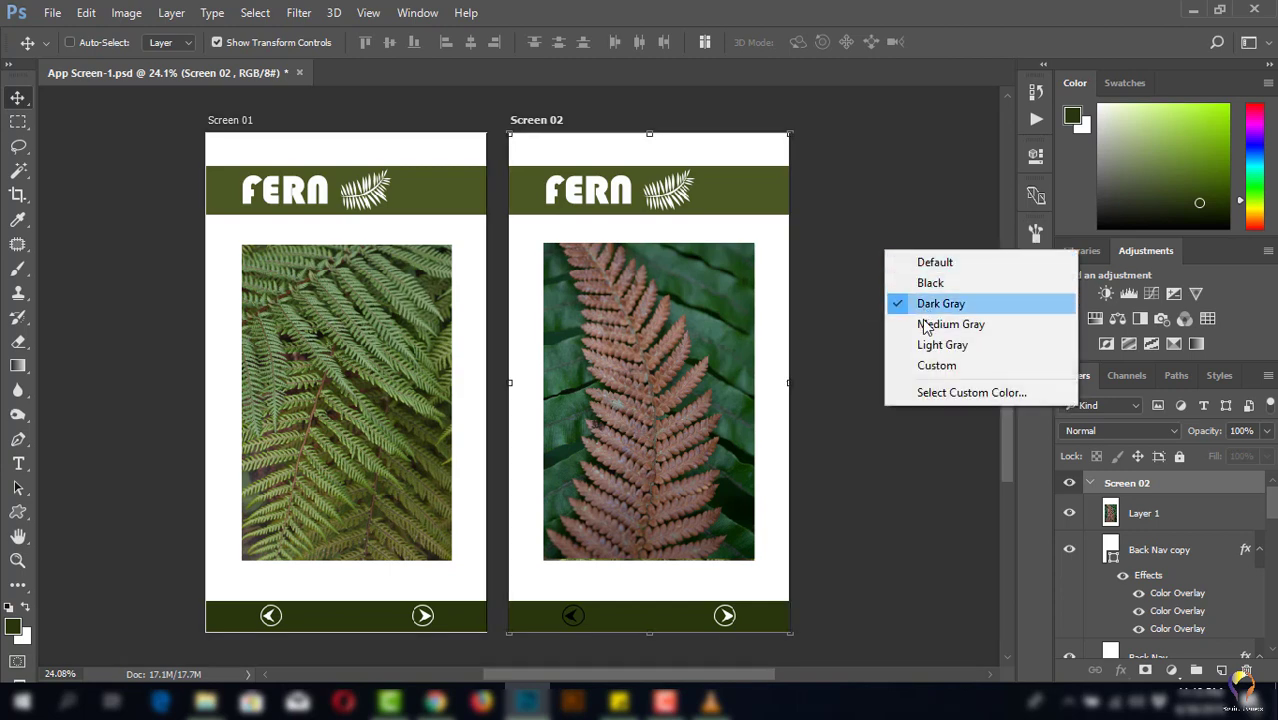
{"action": "left_click", "coordinate": [942, 344]}
{"action": "right_click", "coordinate": [862, 301]}
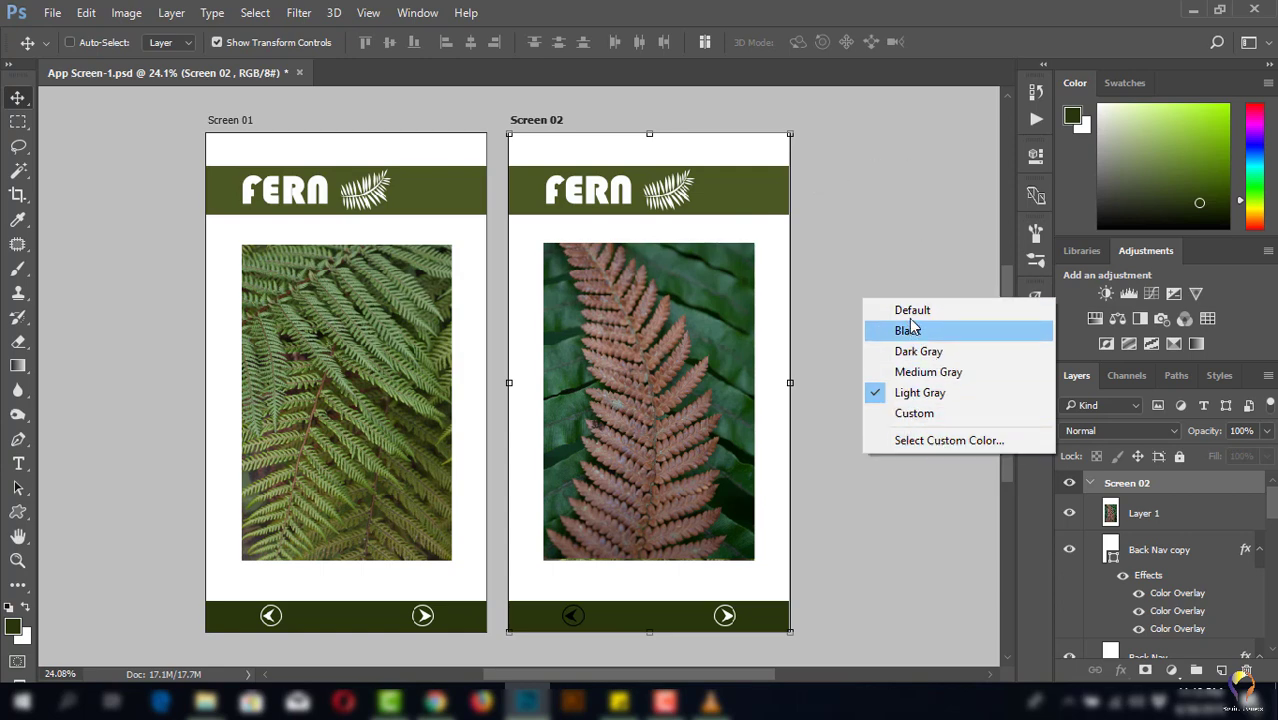
{"action": "left_click", "coordinate": [916, 314]}
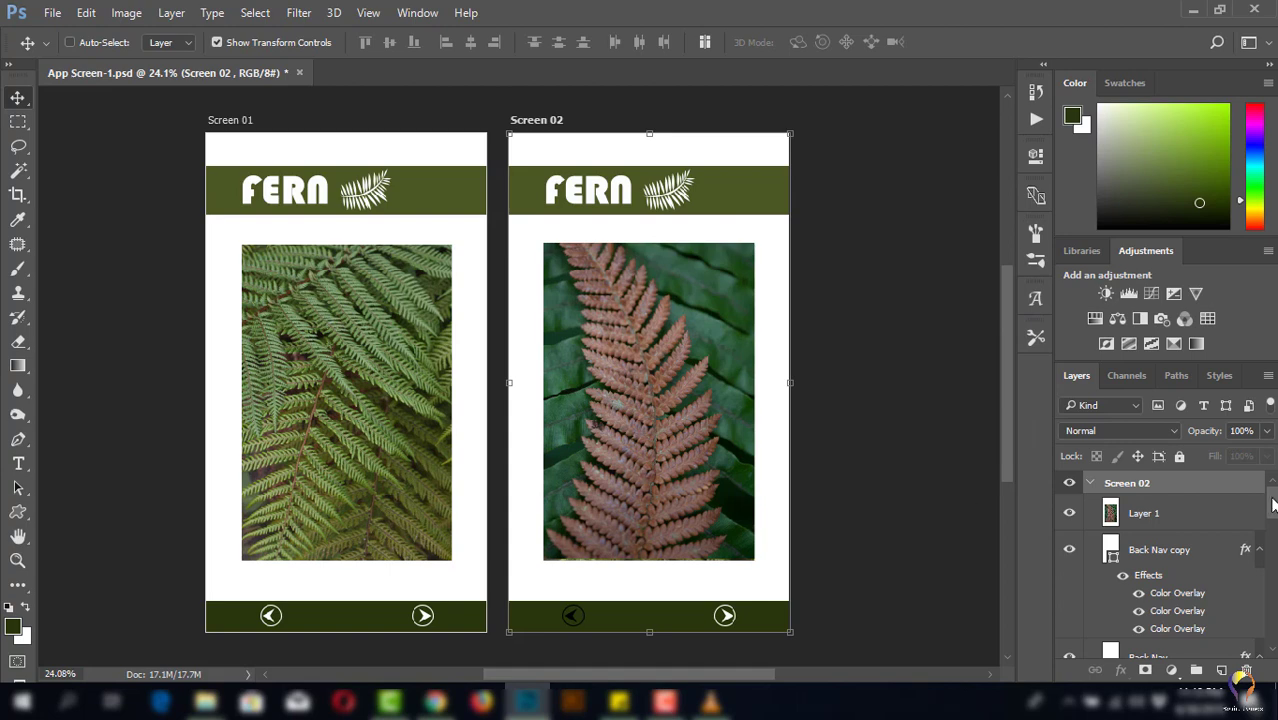
{"action": "scroll", "coordinate": [1272, 505], "scroll_direction": "down", "scroll_amount": 1}
{"action": "scroll", "coordinate": [1272, 505], "scroll_direction": "down", "scroll_amount": 1}
{"action": "scroll", "coordinate": [1272, 505], "scroll_direction": "down", "scroll_amount": 1}
{"action": "scroll", "coordinate": [1272, 505], "scroll_direction": "up", "scroll_amount": 3}
- Drag the Screen 02 artboard slightly right with the Move tool
{"action": "left_click", "coordinate": [1141, 516]}
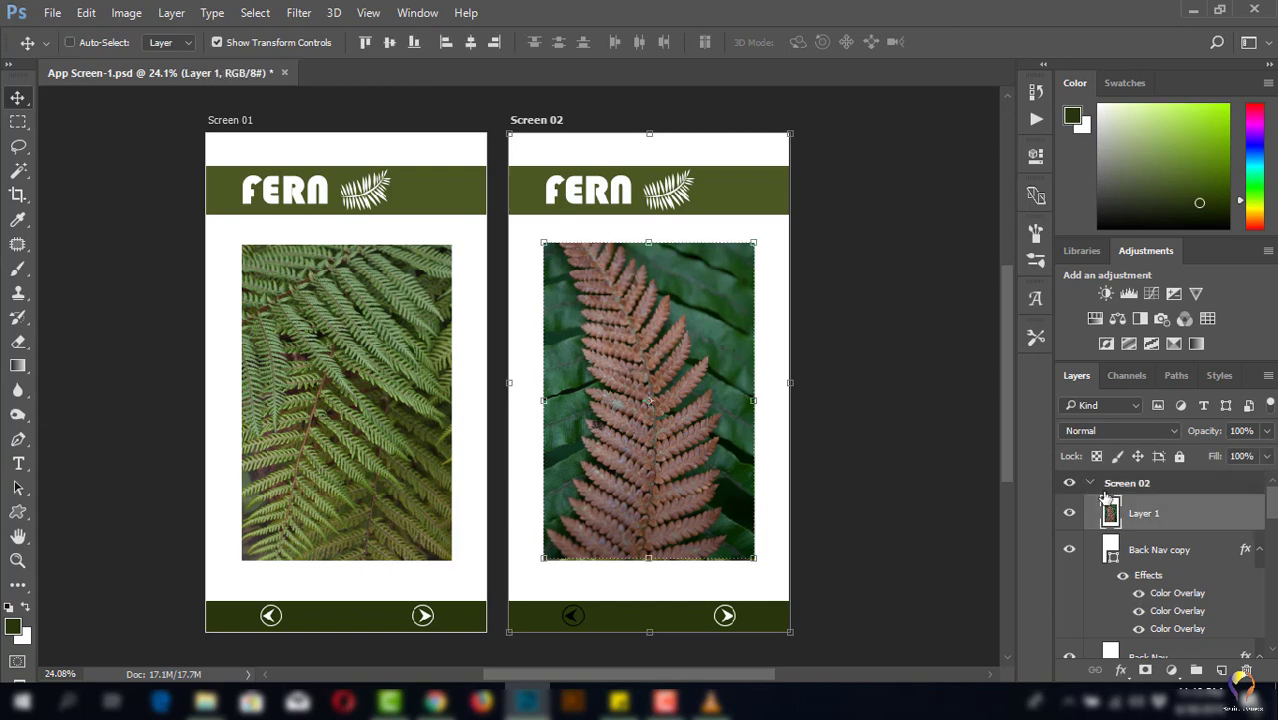
{"action": "left_click", "coordinate": [1105, 484]}
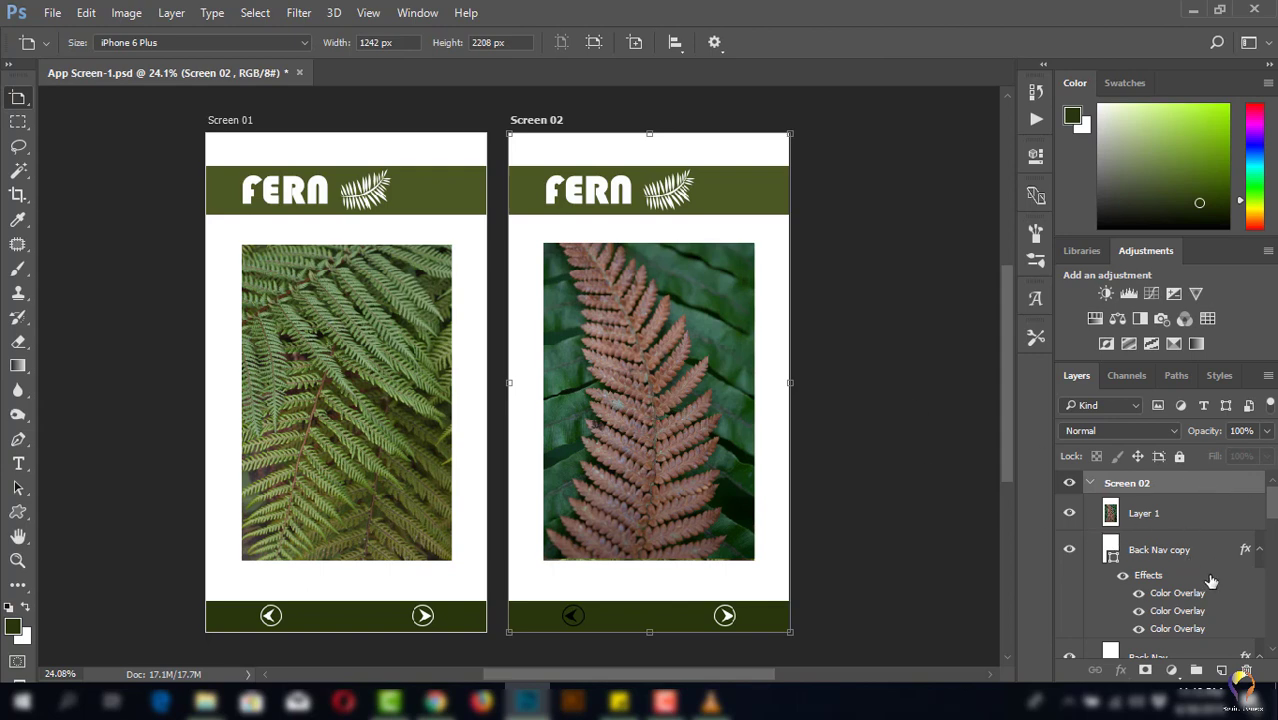
{"action": "scroll", "coordinate": [1275, 513], "scroll_direction": "down", "scroll_amount": 3}
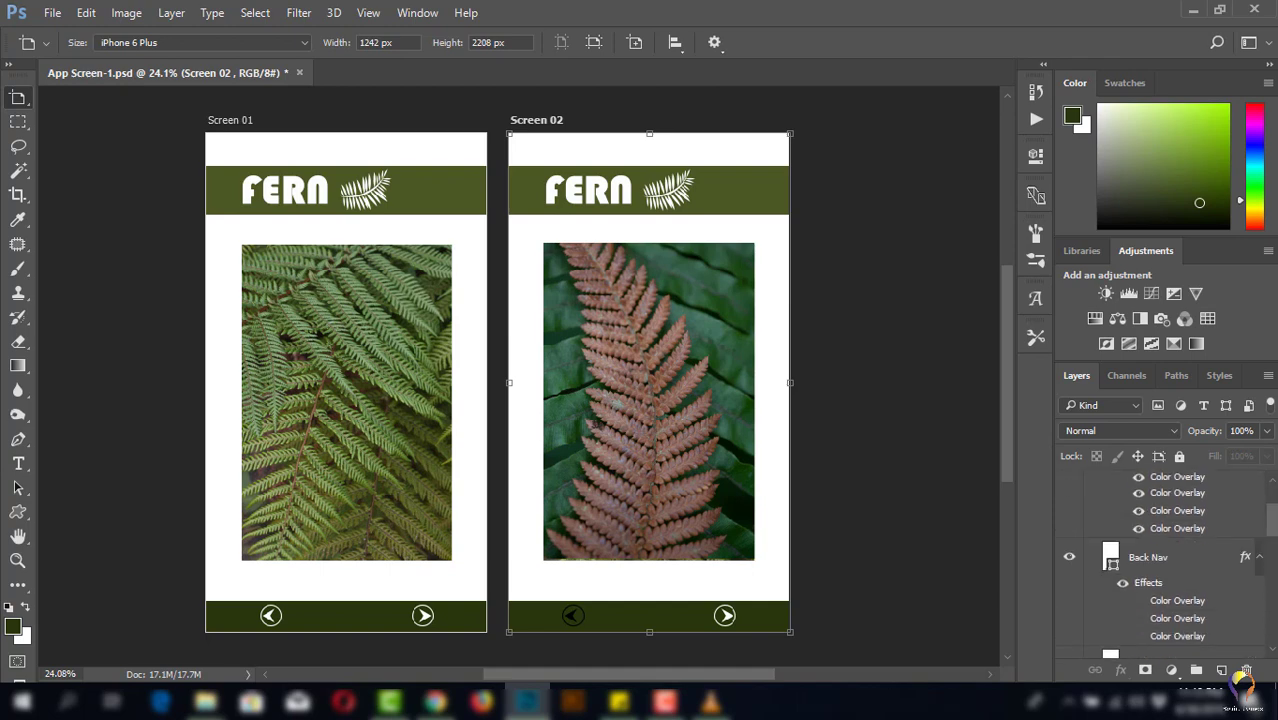
{"action": "key", "text": "v"}
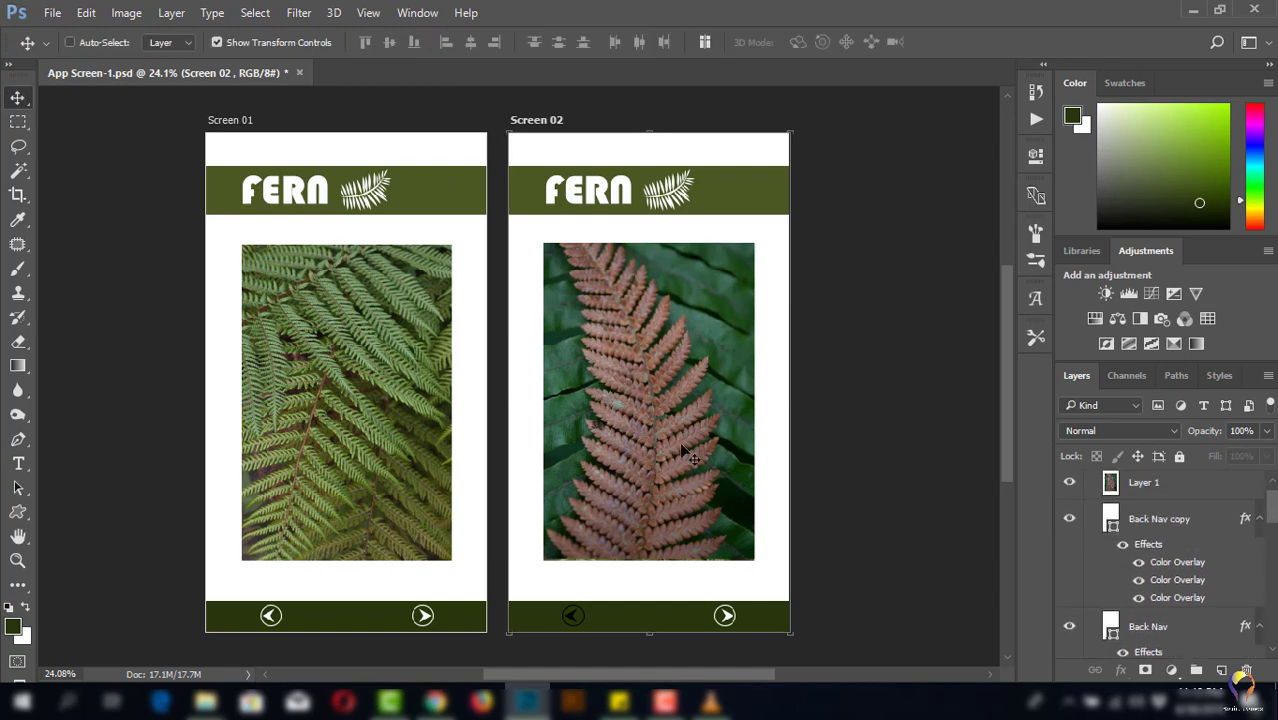
{"action": "left_click_drag", "start_coordinate": [638, 472], "coordinate": [654, 472]}
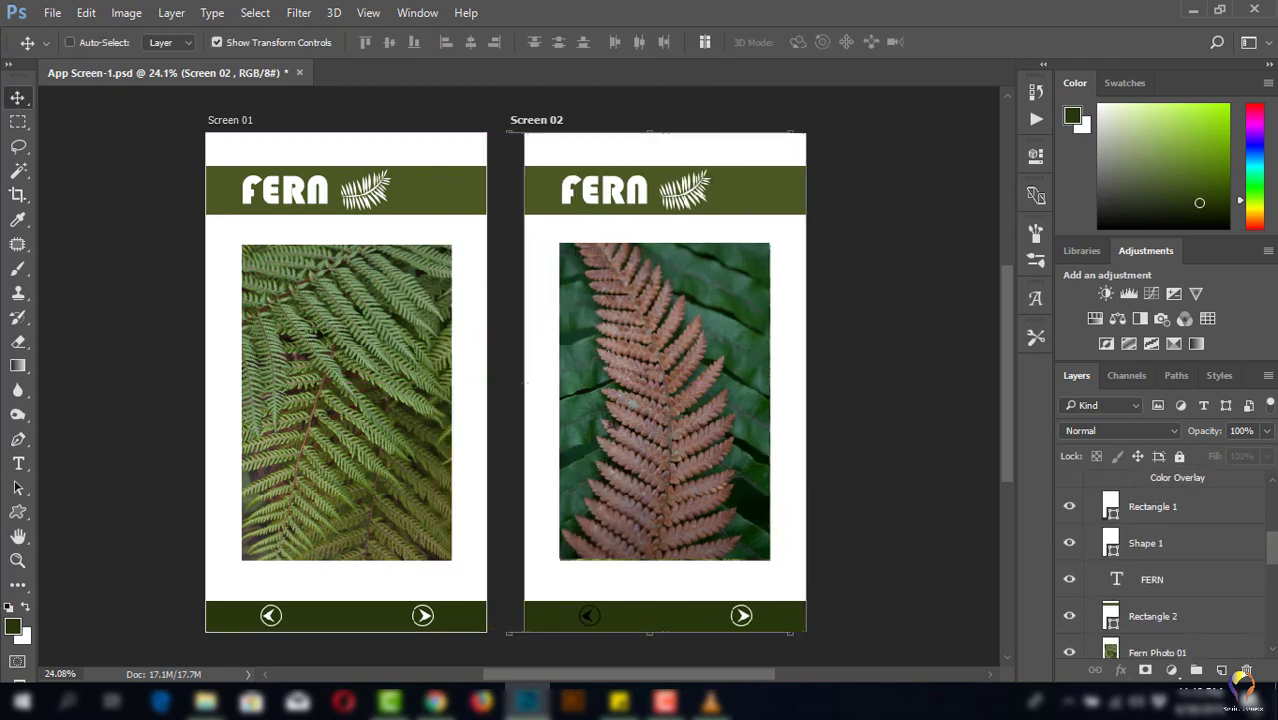
- Test moving the brown fern to Screen 01 and deleting the green fern, then undo back
{"action": "left_click", "coordinate": [683, 350]}
{"action": "left_click_drag", "start_coordinate": [704, 471], "coordinate": [384, 471]}
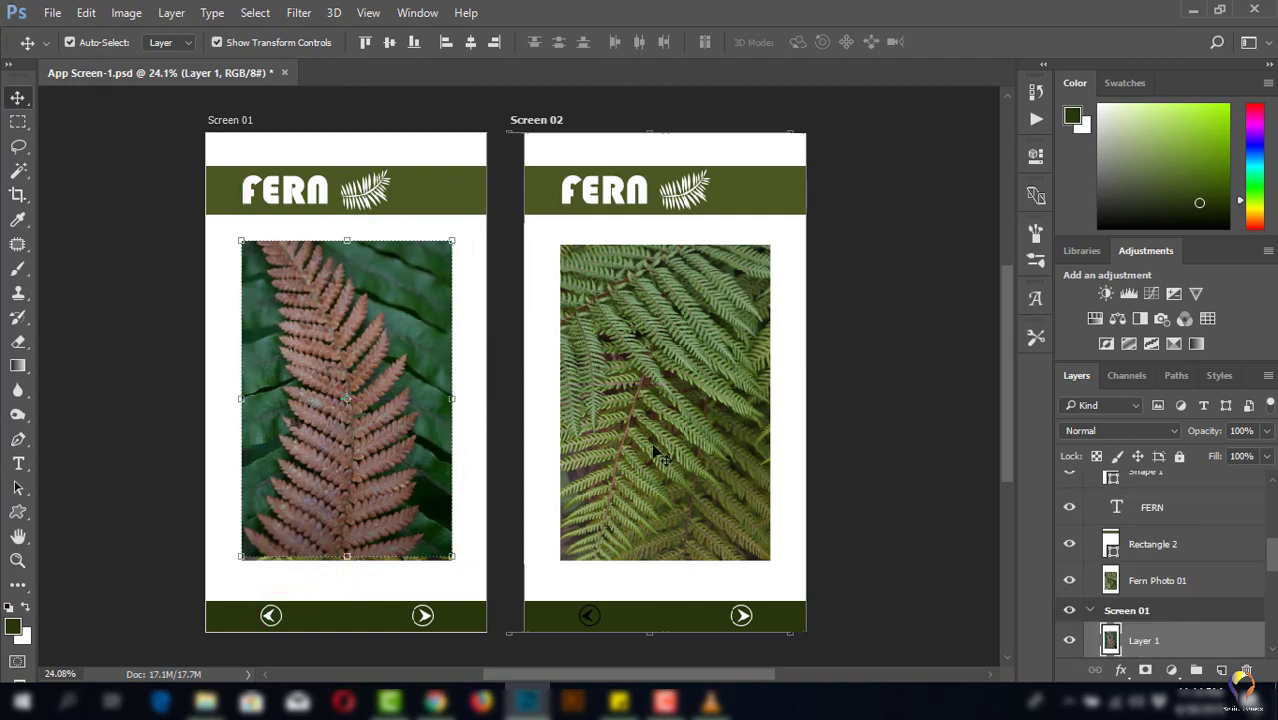
{"action": "left_click", "coordinate": [656, 448]}
{"action": "key", "text": "Delete"}
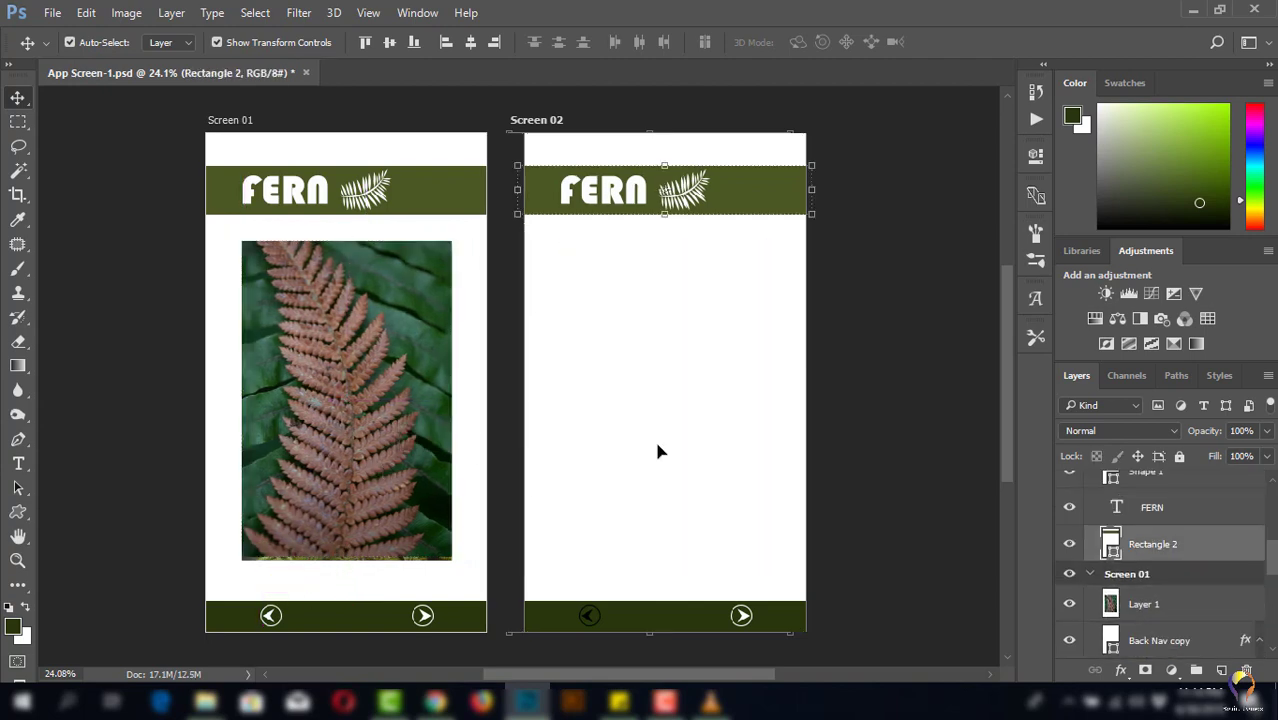
{"action": "key", "text": "ctrl+z"}
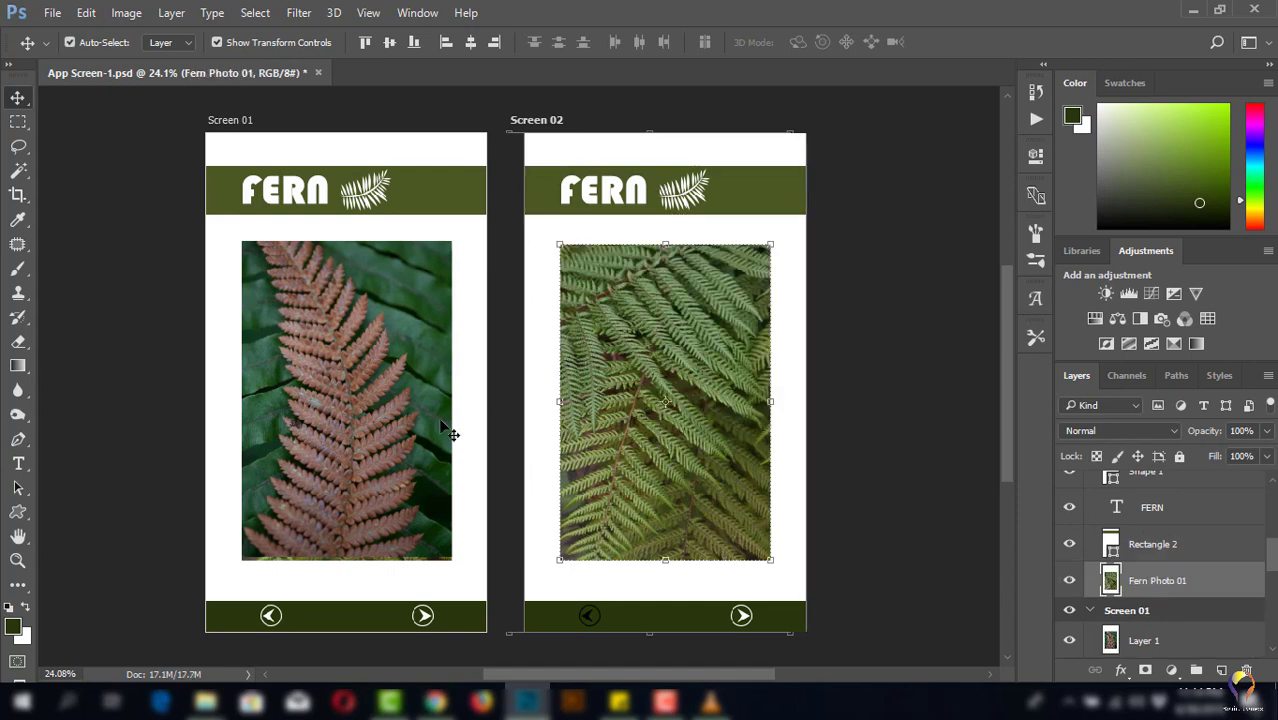
{"action": "key", "text": "ctrl+z"}
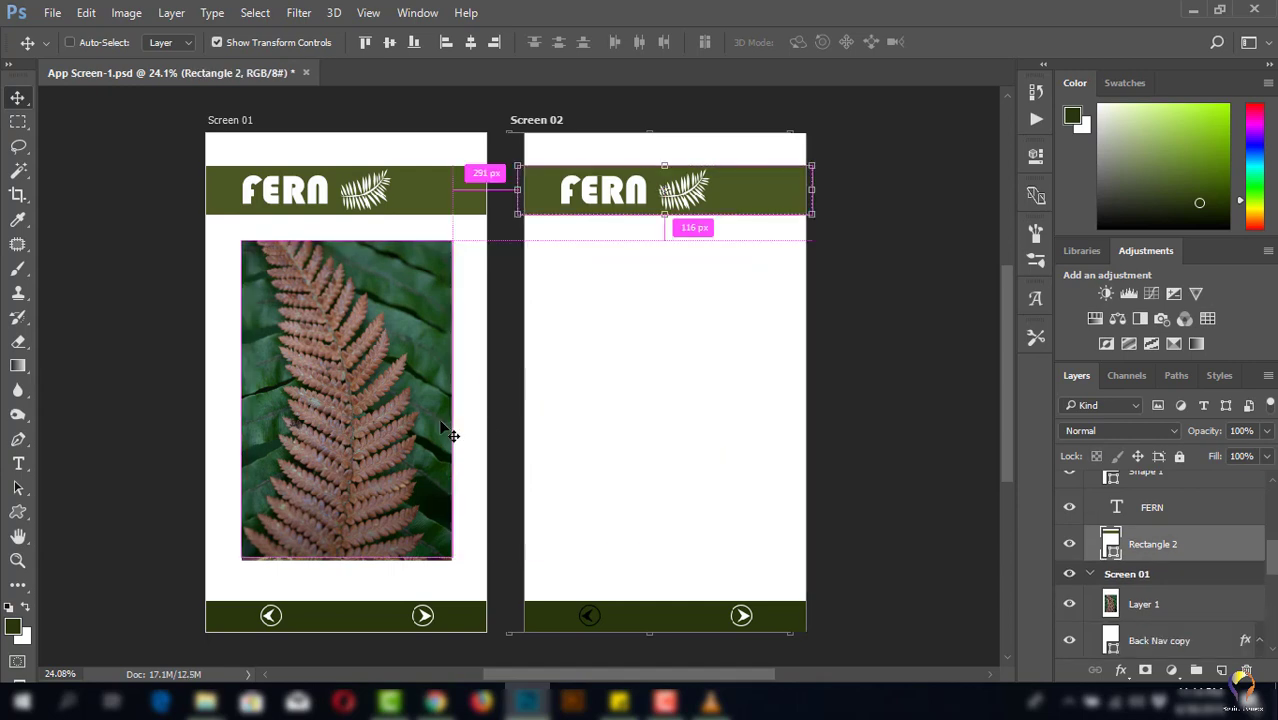
{"action": "key", "text": "ctrl+alt+z"}
{"action": "key", "text": "ctrl+alt+z"}
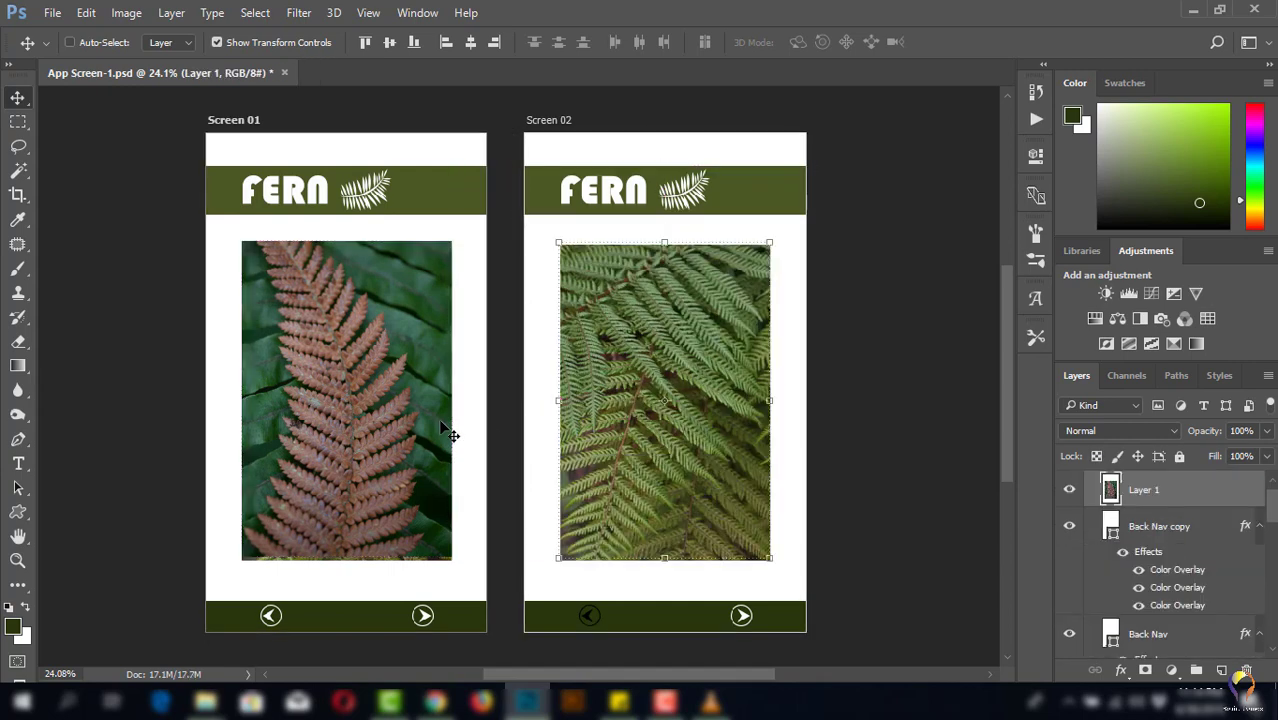
{"action": "key", "text": "ctrl+alt+z"}
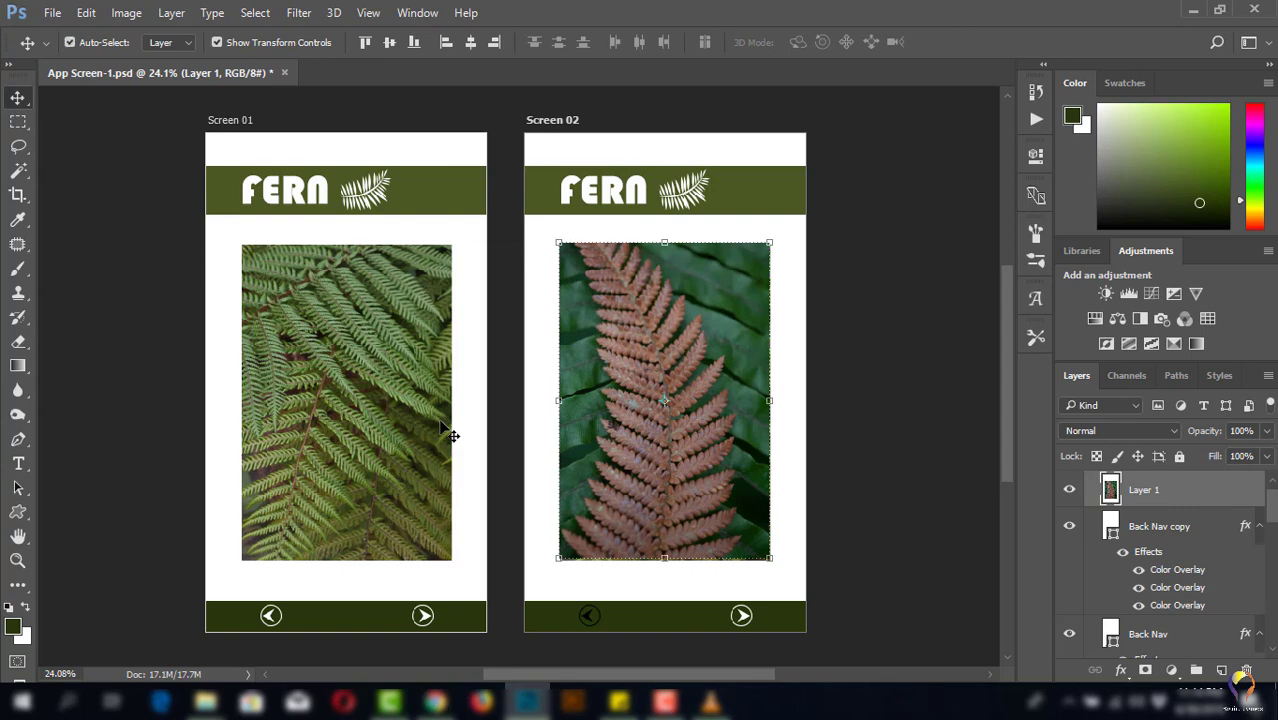
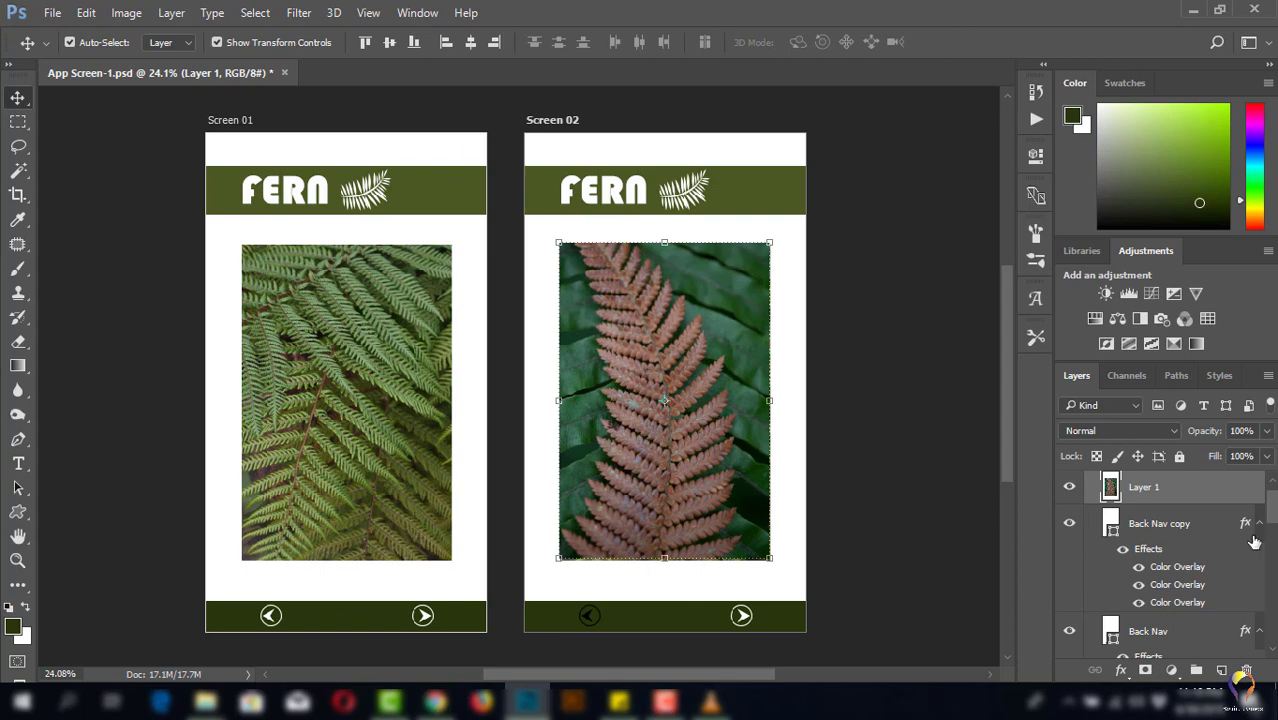
- Find Screen 01's green fern photo by toggling layer visibility, and select the Fern Photo 01 layer
{"action": "scroll", "coordinate": [1274, 518], "scroll_direction": "down", "scroll_amount": 2}
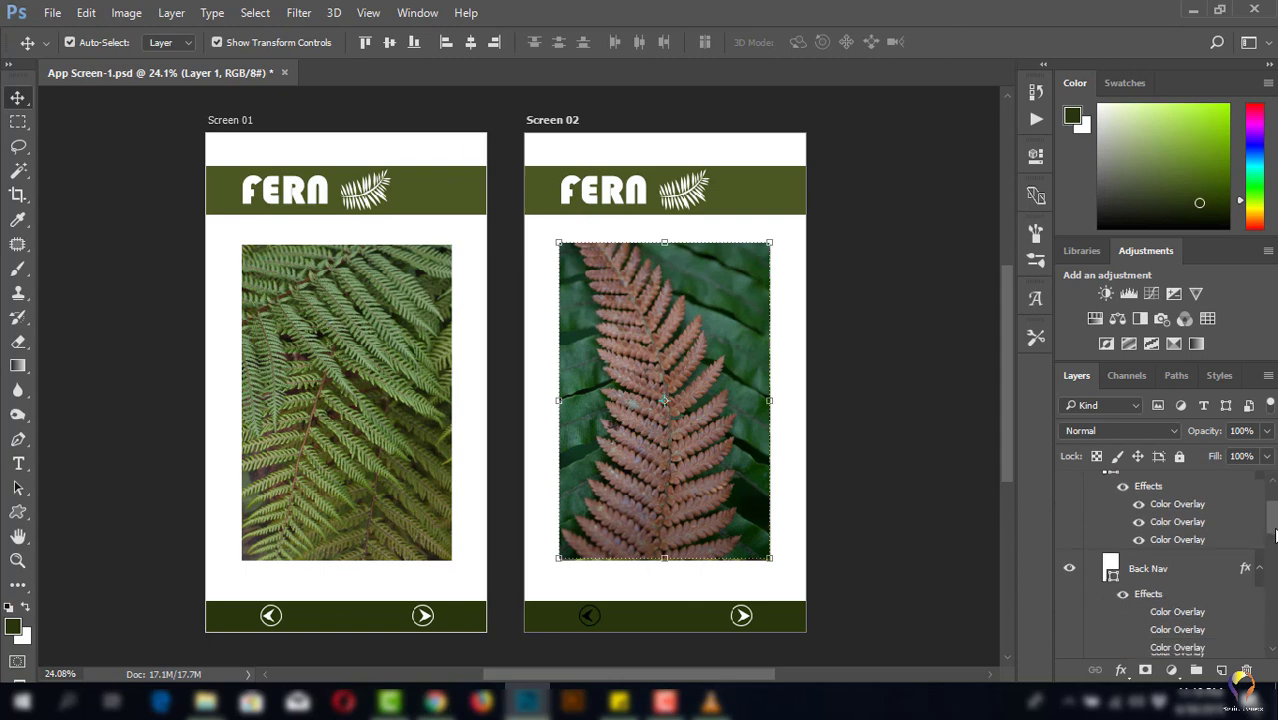
{"action": "scroll", "coordinate": [1274, 518], "scroll_direction": "down", "scroll_amount": 2}
{"action": "scroll", "coordinate": [1274, 518], "scroll_direction": "down", "scroll_amount": 2}
{"action": "scroll", "coordinate": [1274, 518], "scroll_direction": "down", "scroll_amount": 2}
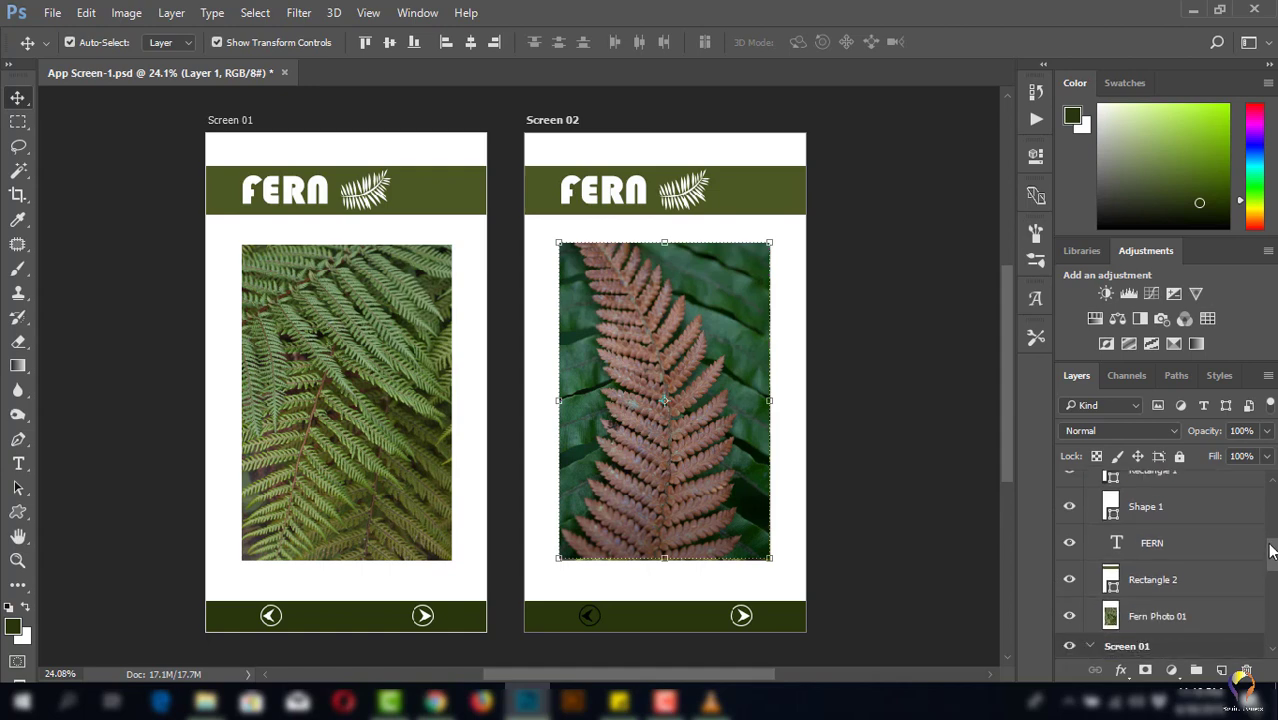
{"action": "left_click", "coordinate": [1069, 543]}
{"action": "left_click", "coordinate": [1069, 543]}
{"action": "scroll", "coordinate": [1263, 565], "scroll_direction": "down", "scroll_amount": 2}
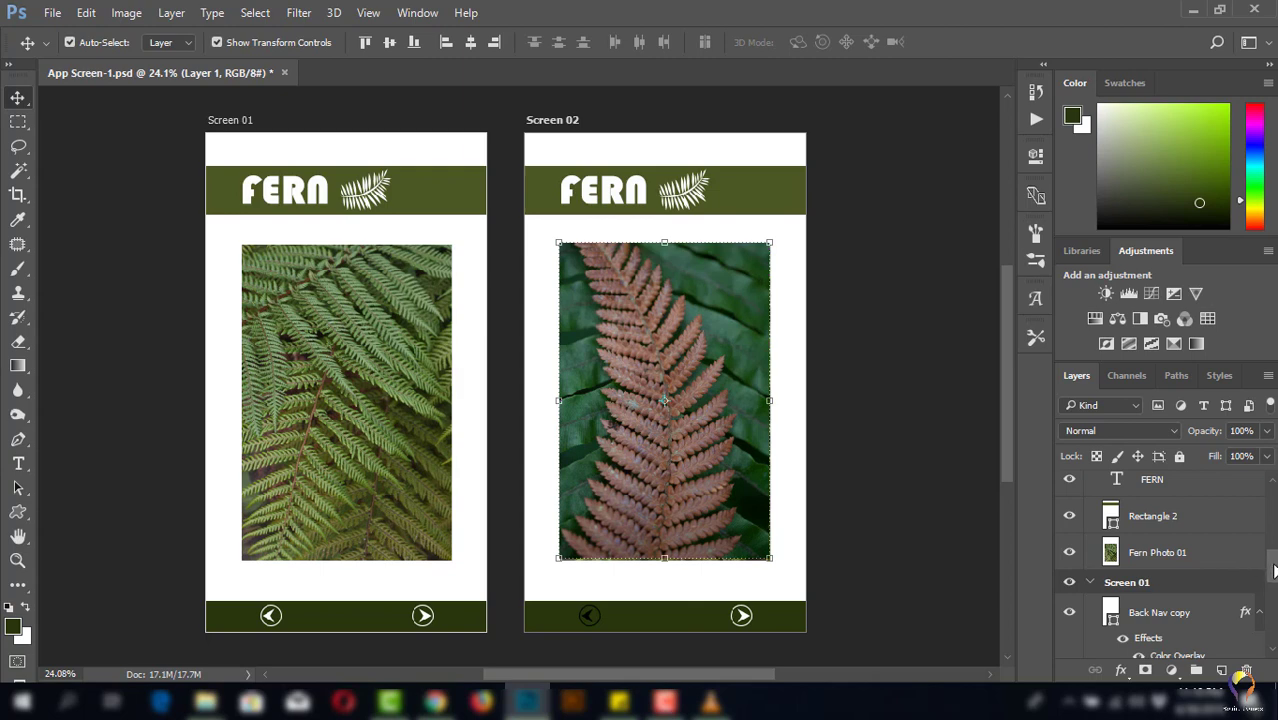
{"action": "left_click_drag", "start_coordinate": [1273, 570], "coordinate": [1273, 652]}
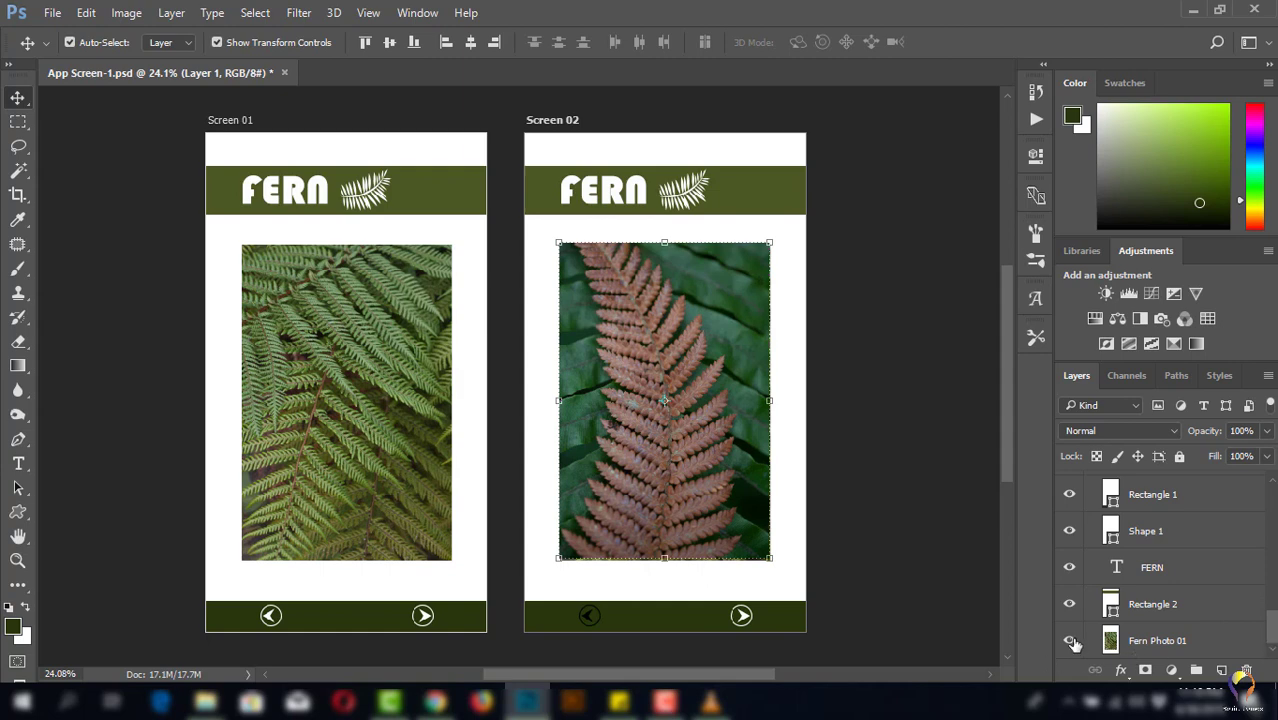
{"action": "left_click", "coordinate": [1070, 640]}
{"action": "left_click", "coordinate": [1205, 643]}
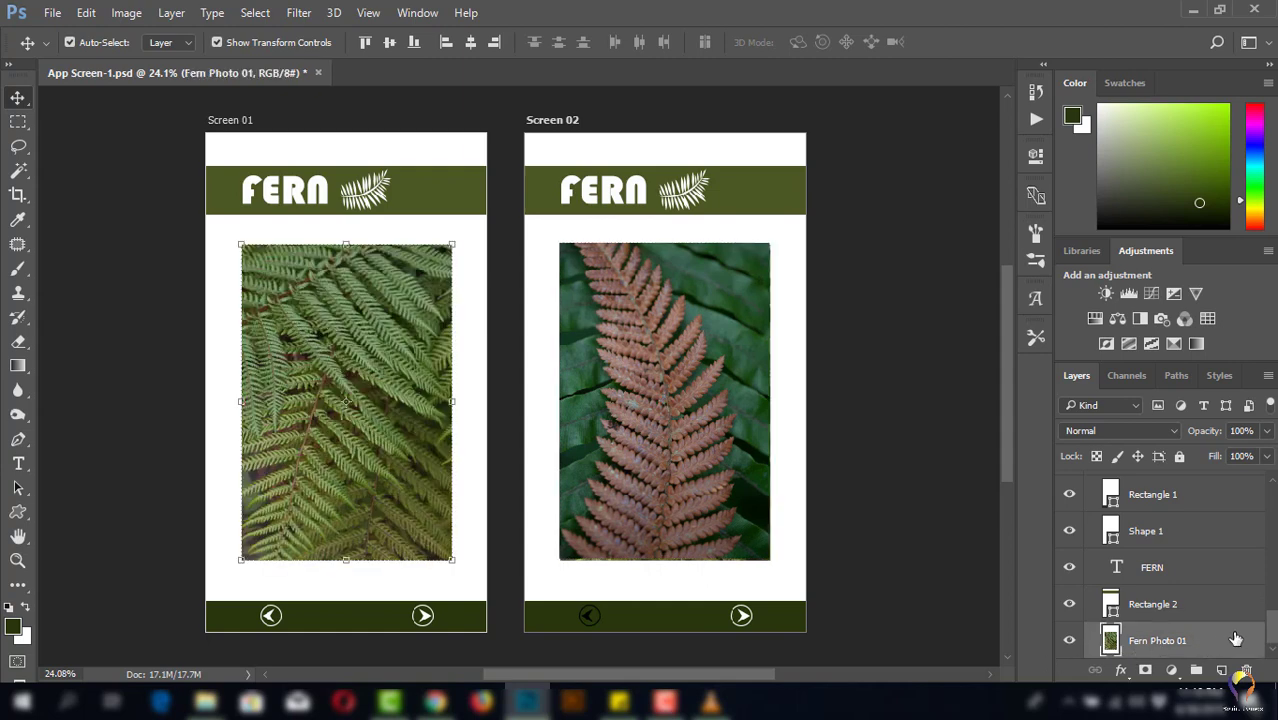
- Export Fern Photo 01 at 1x as JPG, saving Fern Photo 01.jpg into the App Screen folder
{"action": "right_click", "coordinate": [1195, 640]}
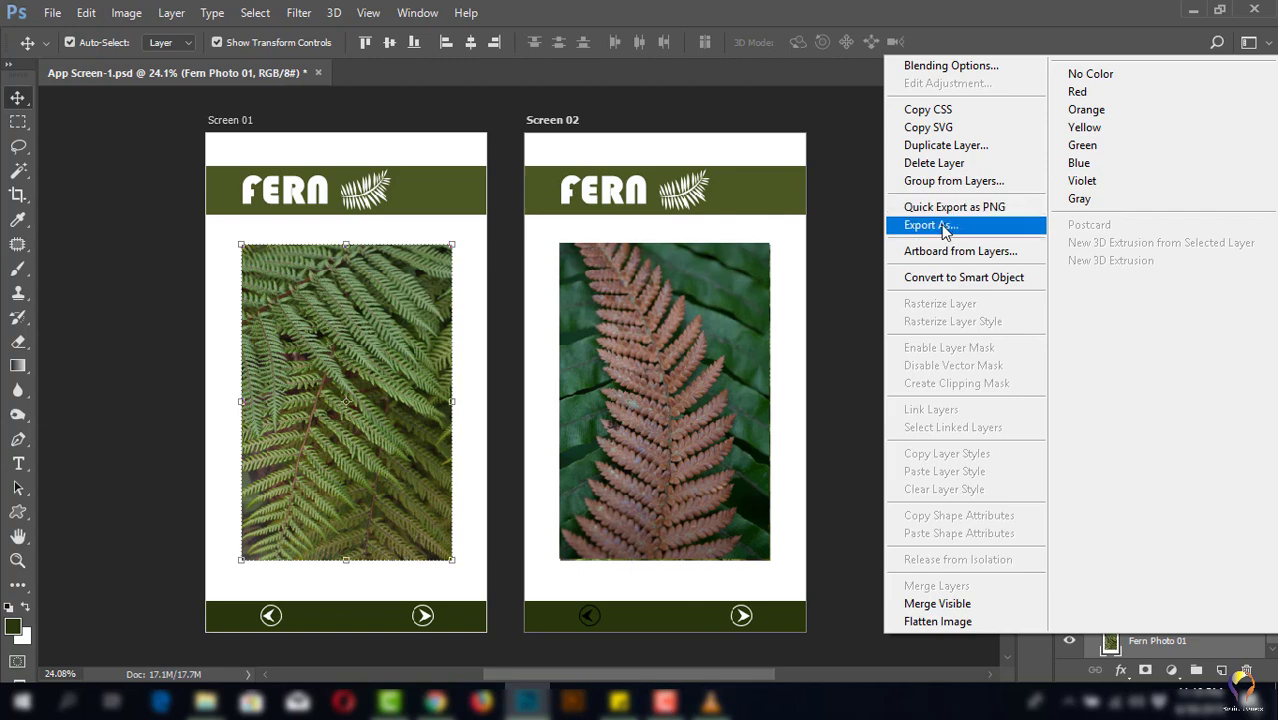
{"action": "left_click", "coordinate": [942, 225]}
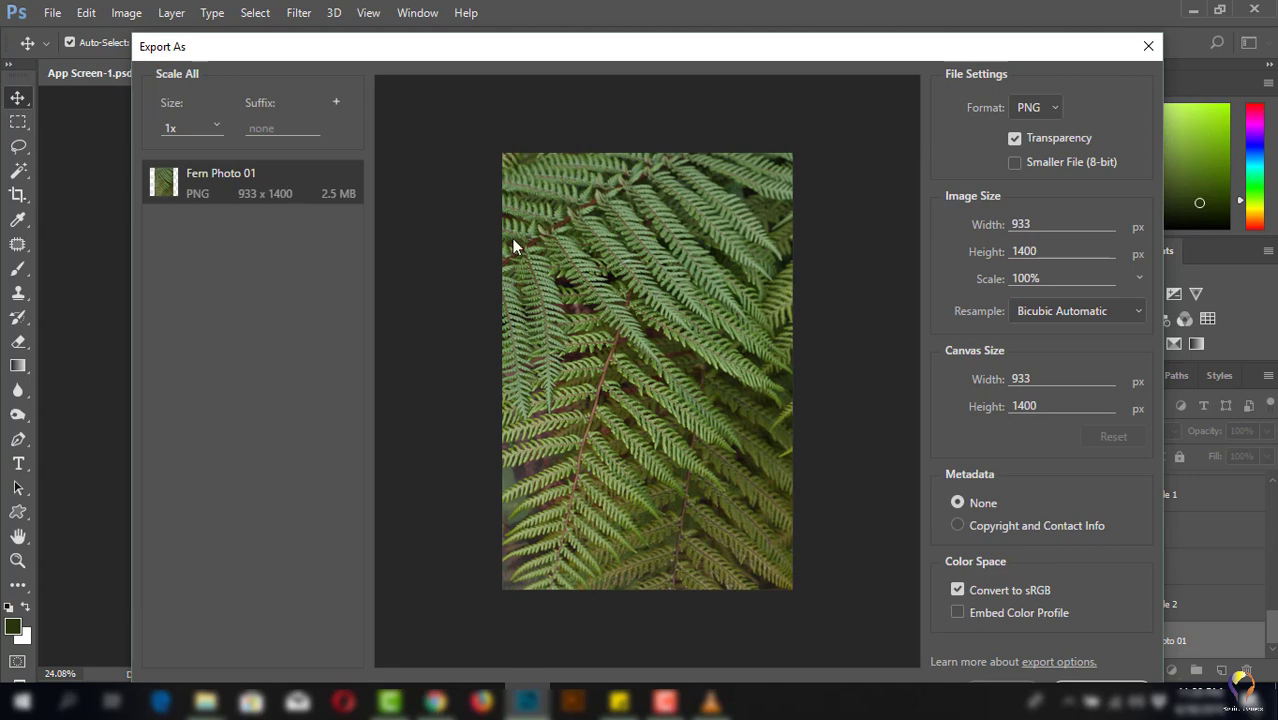
{"action": "left_click", "coordinate": [216, 129]}
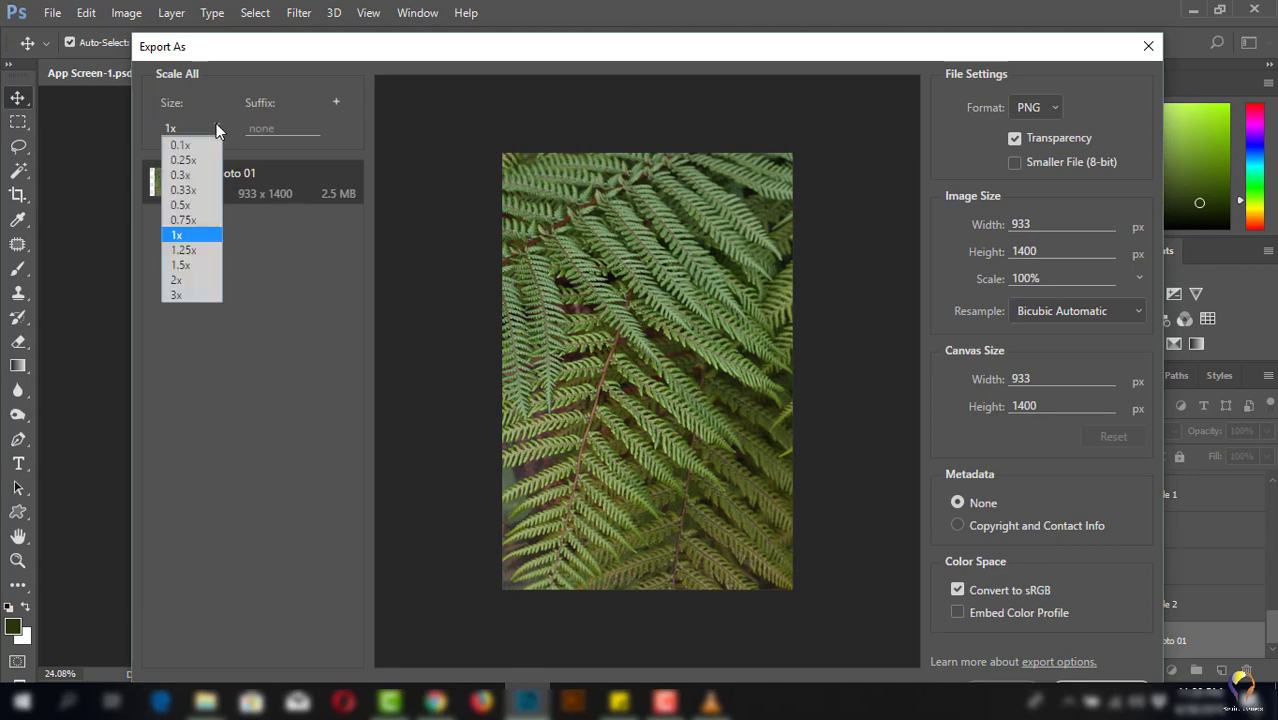
{"action": "left_click", "coordinate": [216, 124]}
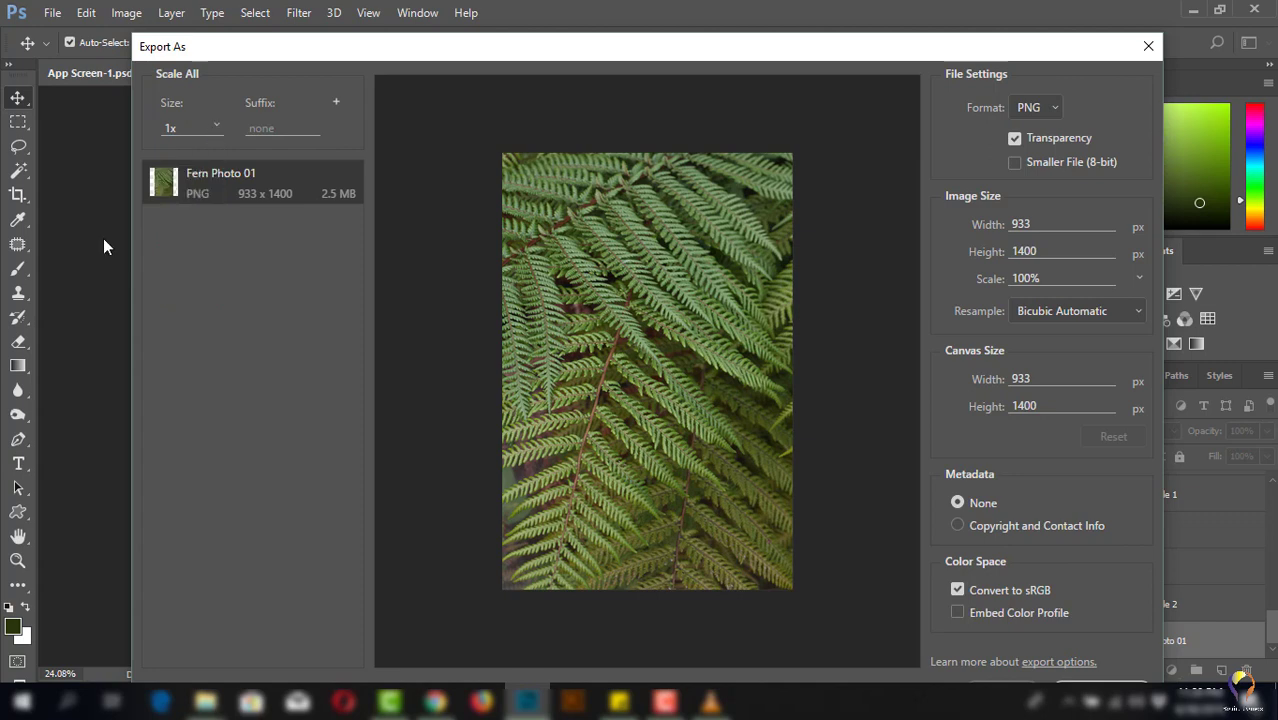
{"action": "left_click", "coordinate": [1046, 108]}
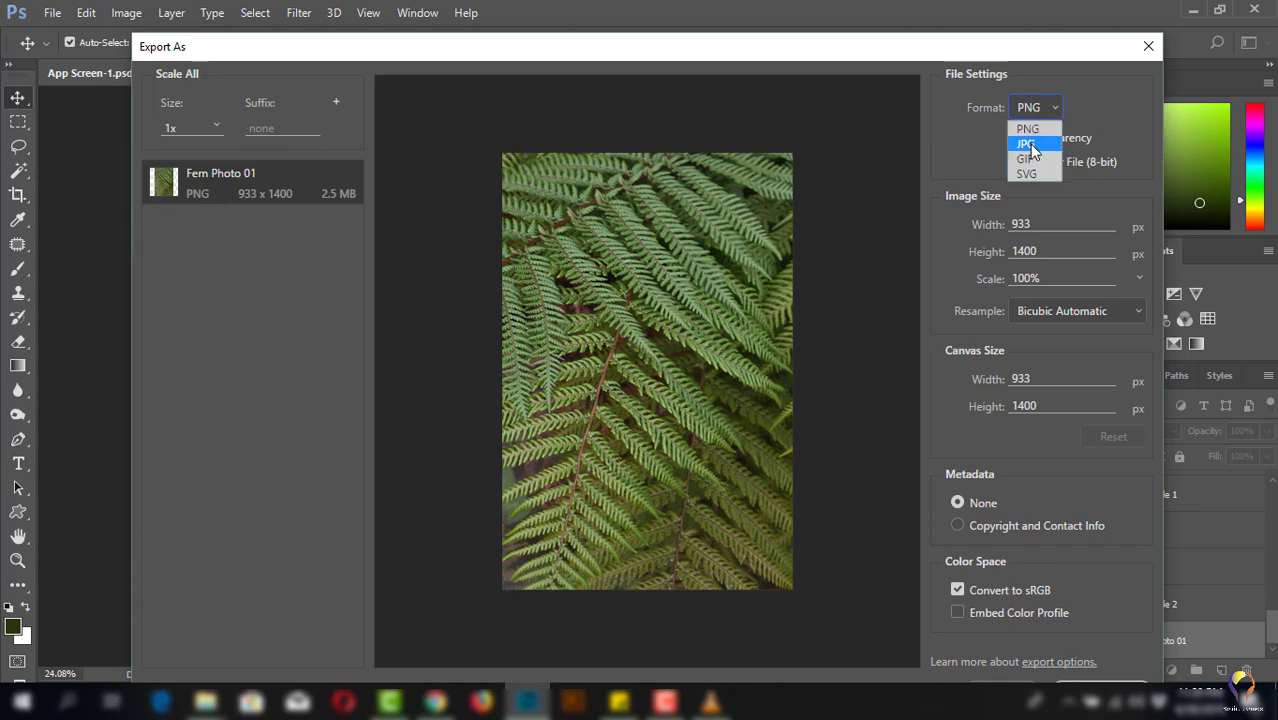
{"action": "left_click", "coordinate": [1027, 144]}
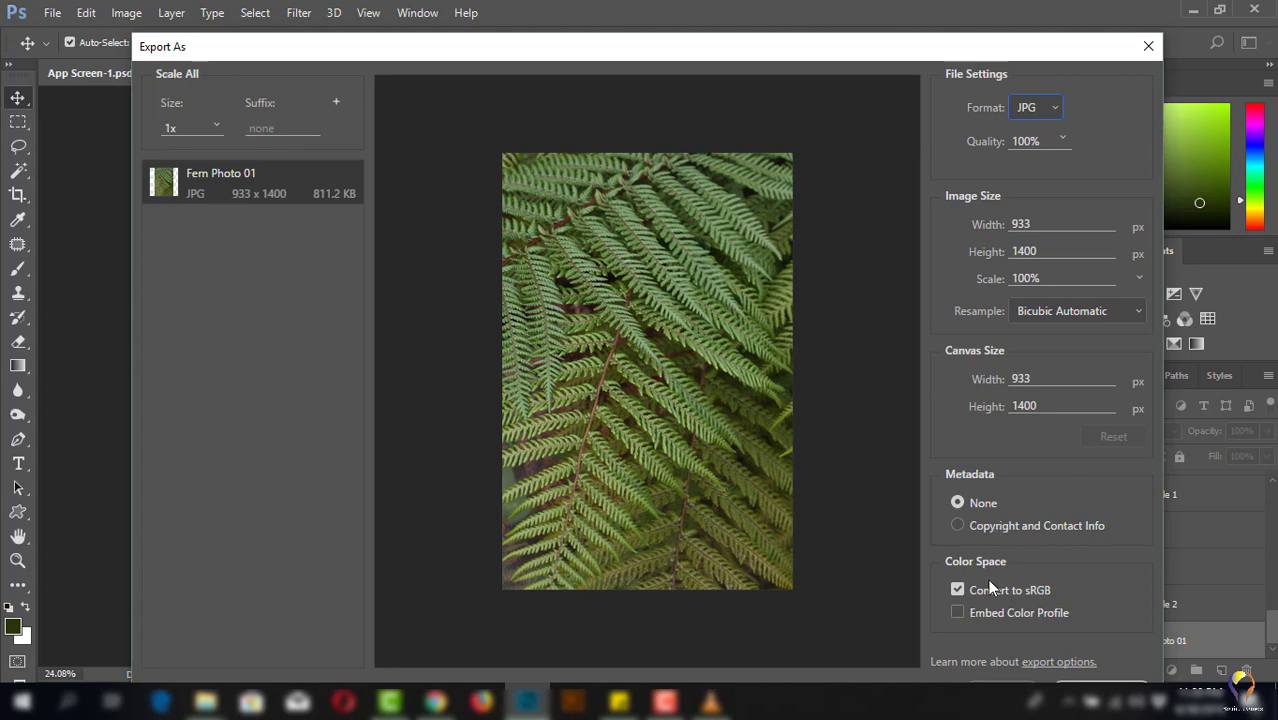
{"action": "left_click_drag", "start_coordinate": [1074, 48], "coordinate": [1063, 26]}
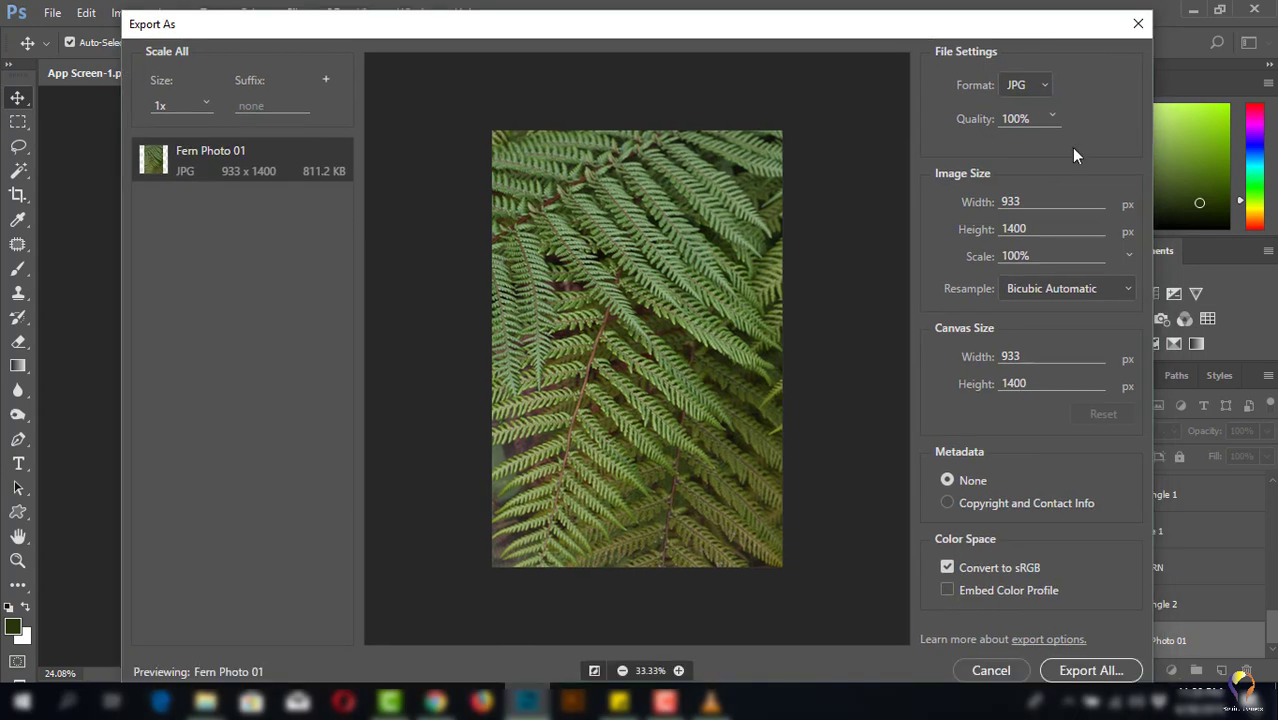
{"action": "left_click", "coordinate": [1072, 676]}
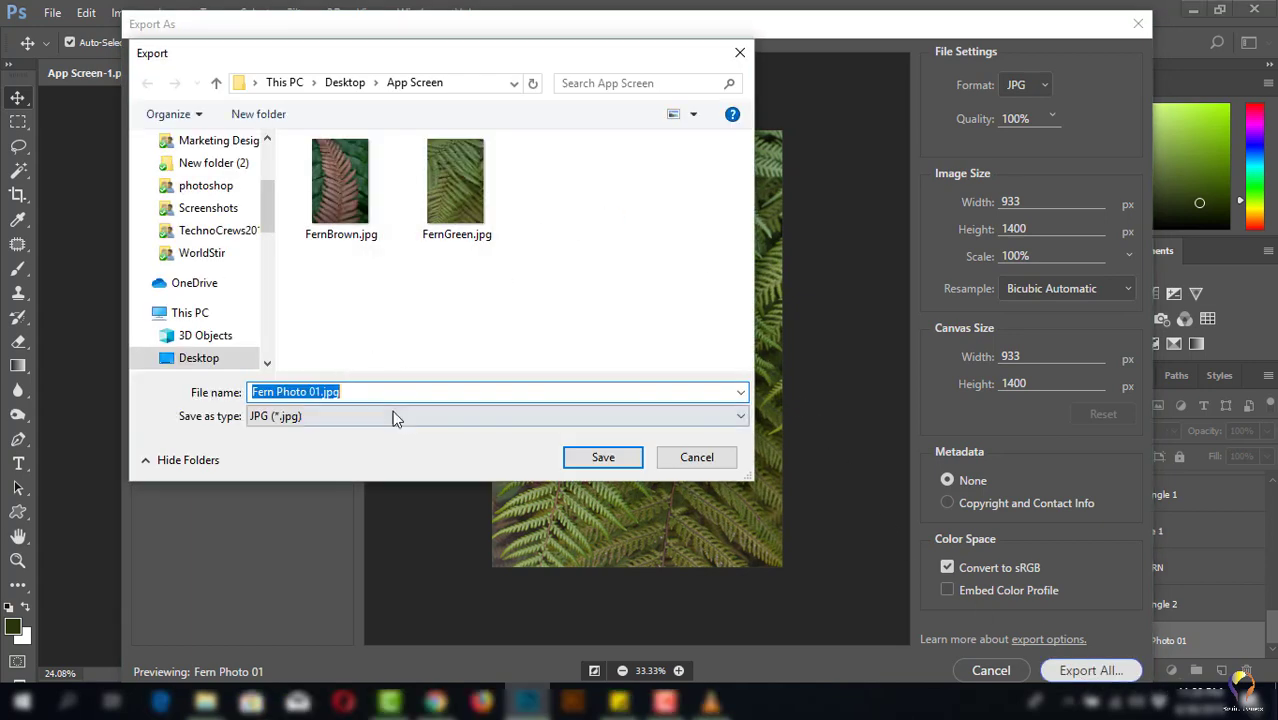
{"action": "left_click", "coordinate": [602, 460]}
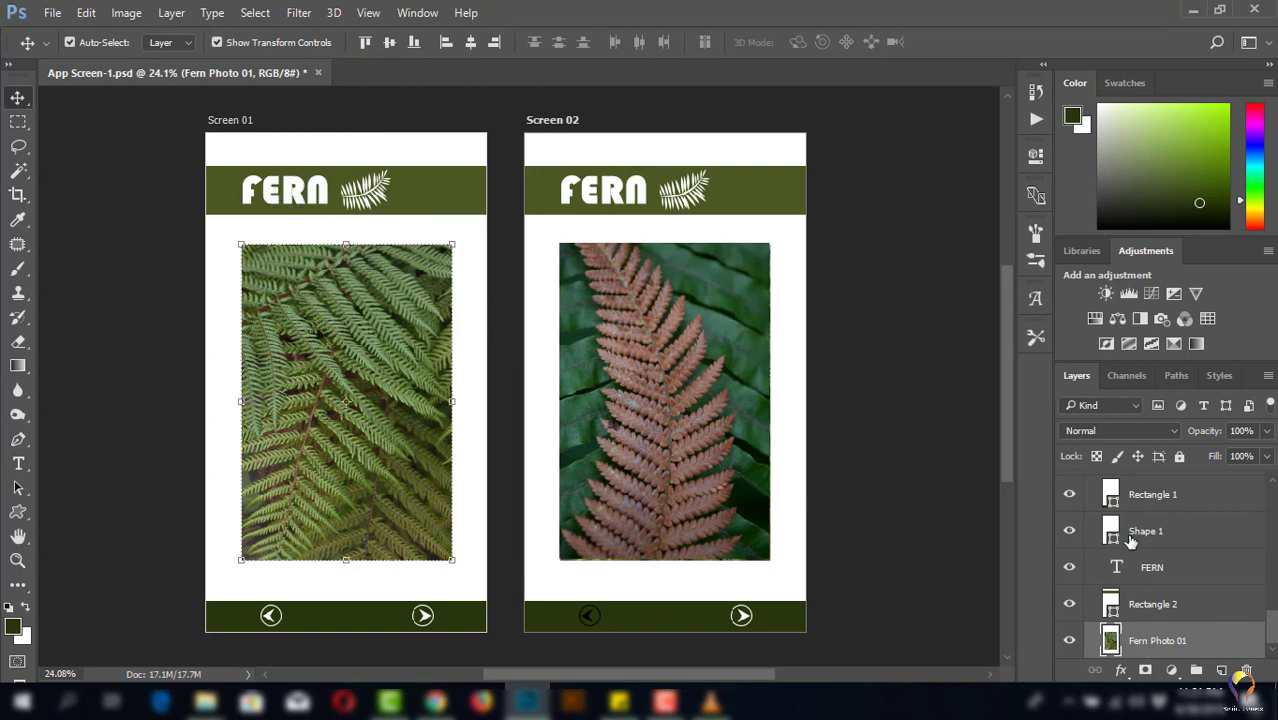
- Toggle visibility of the header bar, FERN title and leaf icon to identify their layers
{"action": "left_click", "coordinate": [1070, 606]}
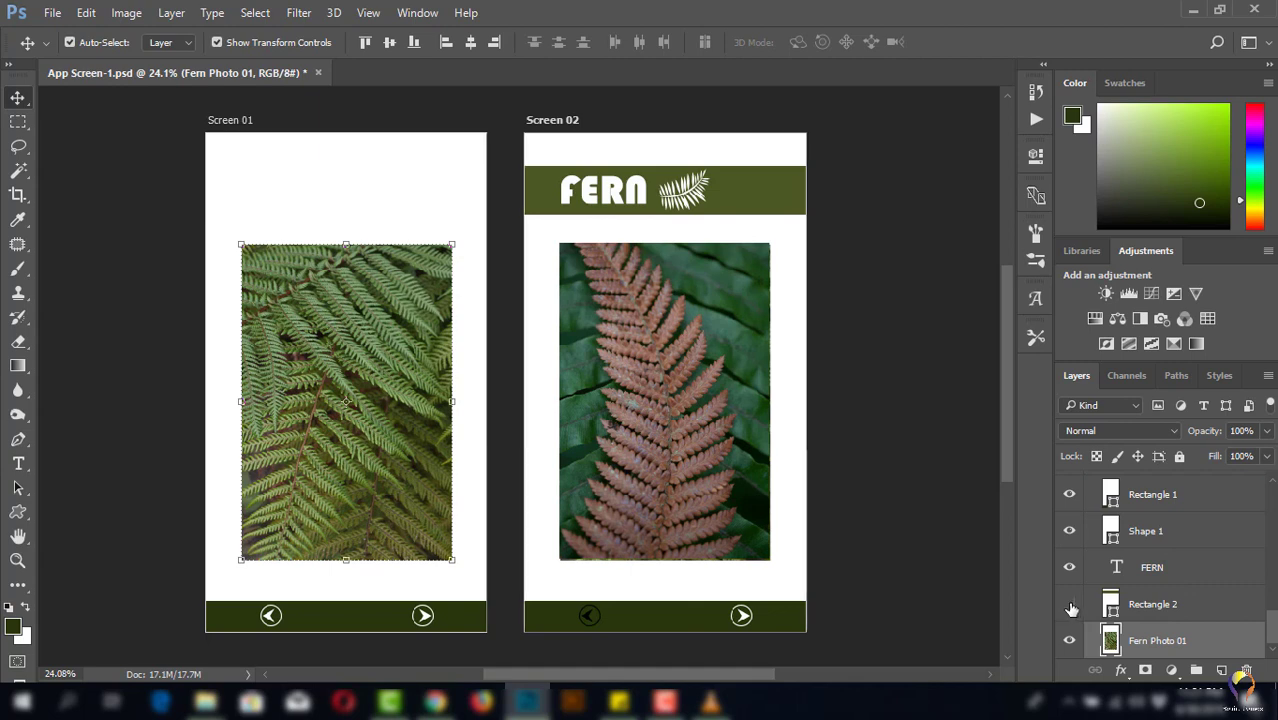
{"action": "left_click", "coordinate": [1070, 606]}
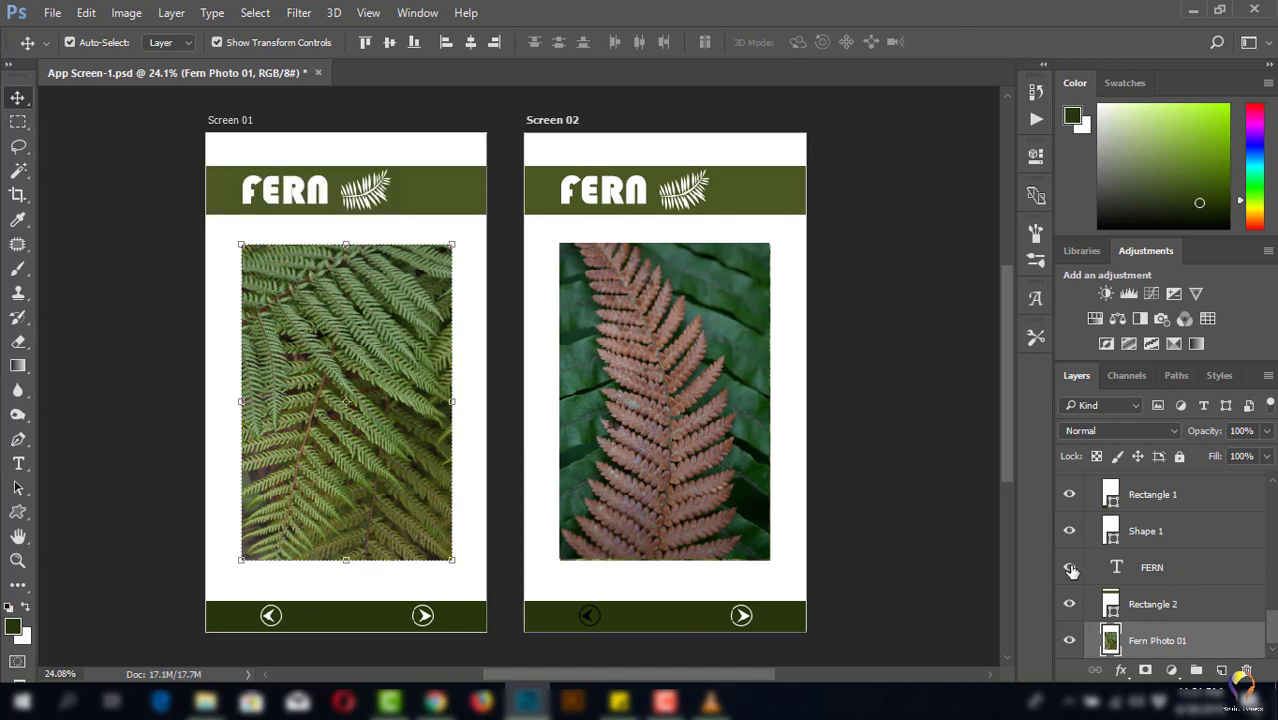
{"action": "left_click", "coordinate": [1070, 567]}
{"action": "left_click", "coordinate": [1070, 533]}
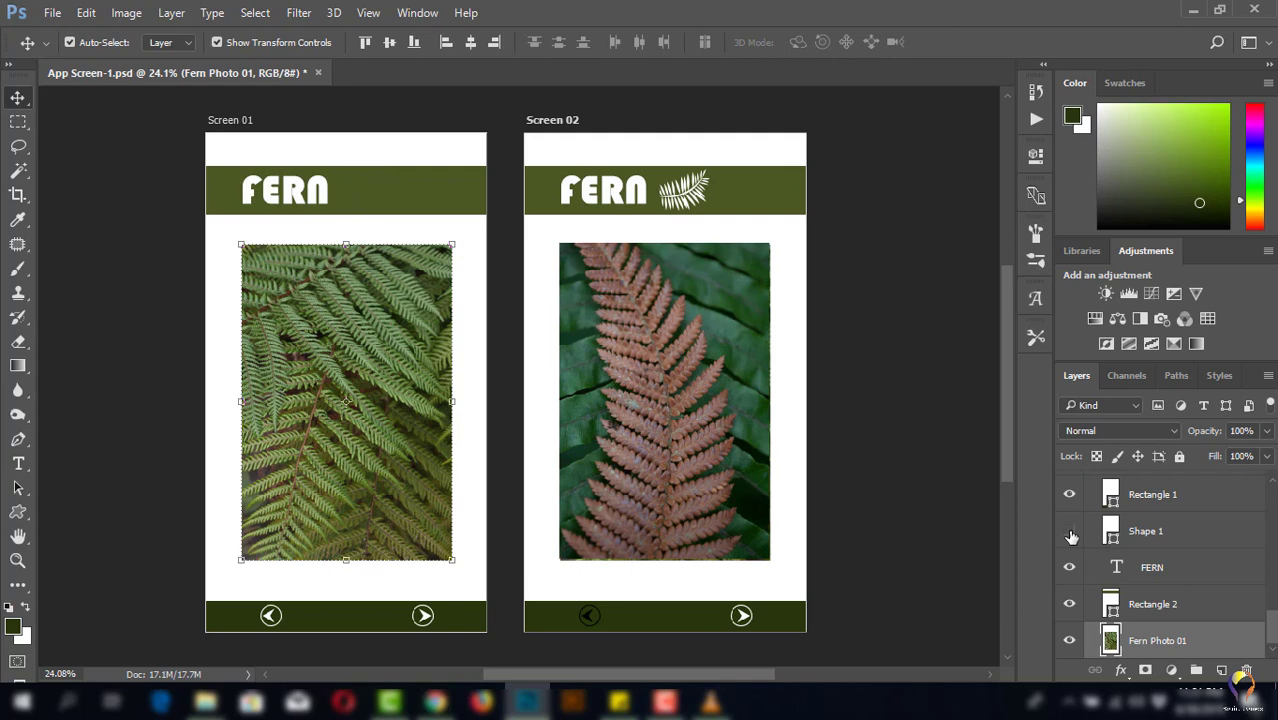
- Group the Rectangle 2, FERN and Shape 1 layers into Group 1
{"action": "left_click", "coordinate": [1230, 606]}
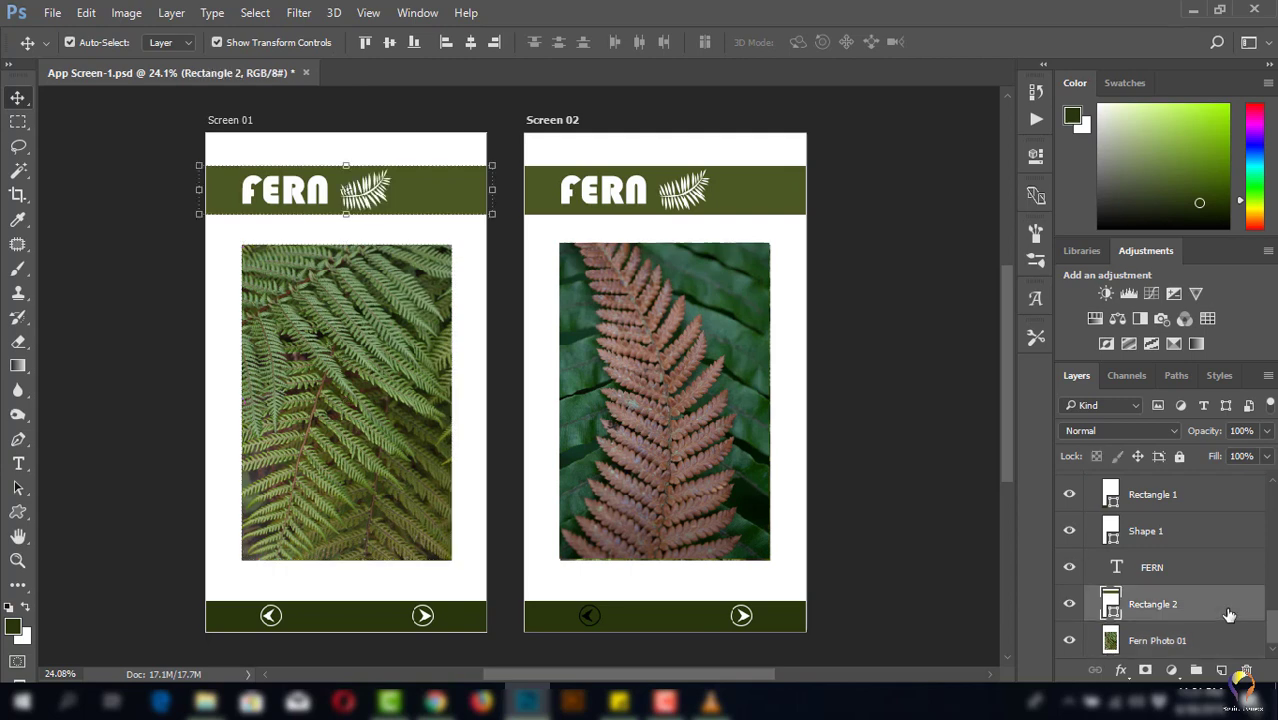
{"action": "left_click", "coordinate": [1215, 531], "text": "shift"}
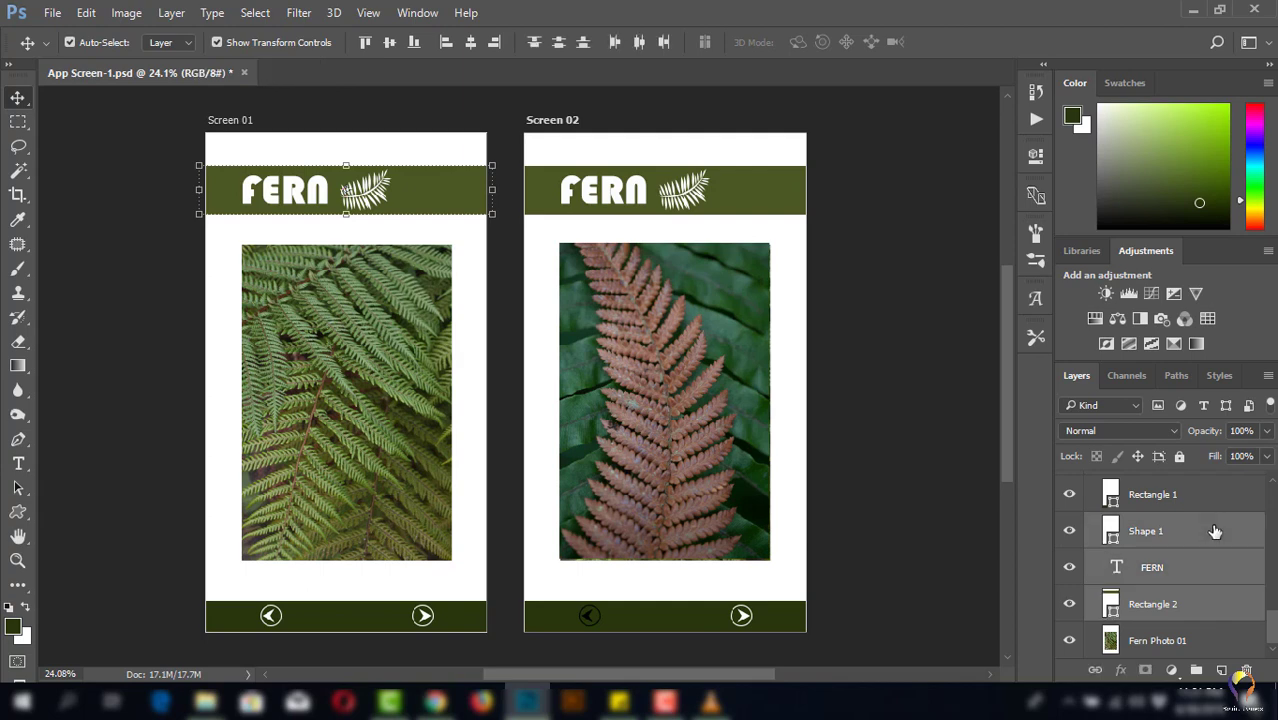
{"action": "right_click", "coordinate": [1185, 533]}
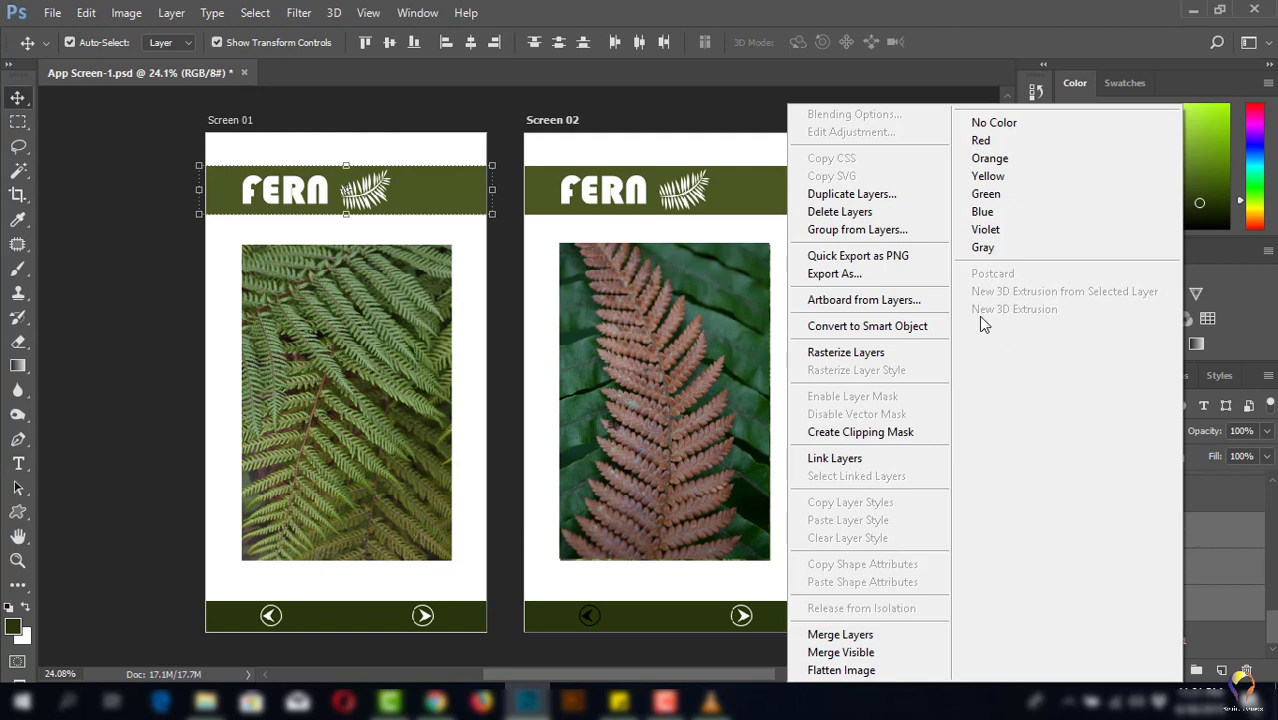
{"action": "left_click", "coordinate": [881, 233]}
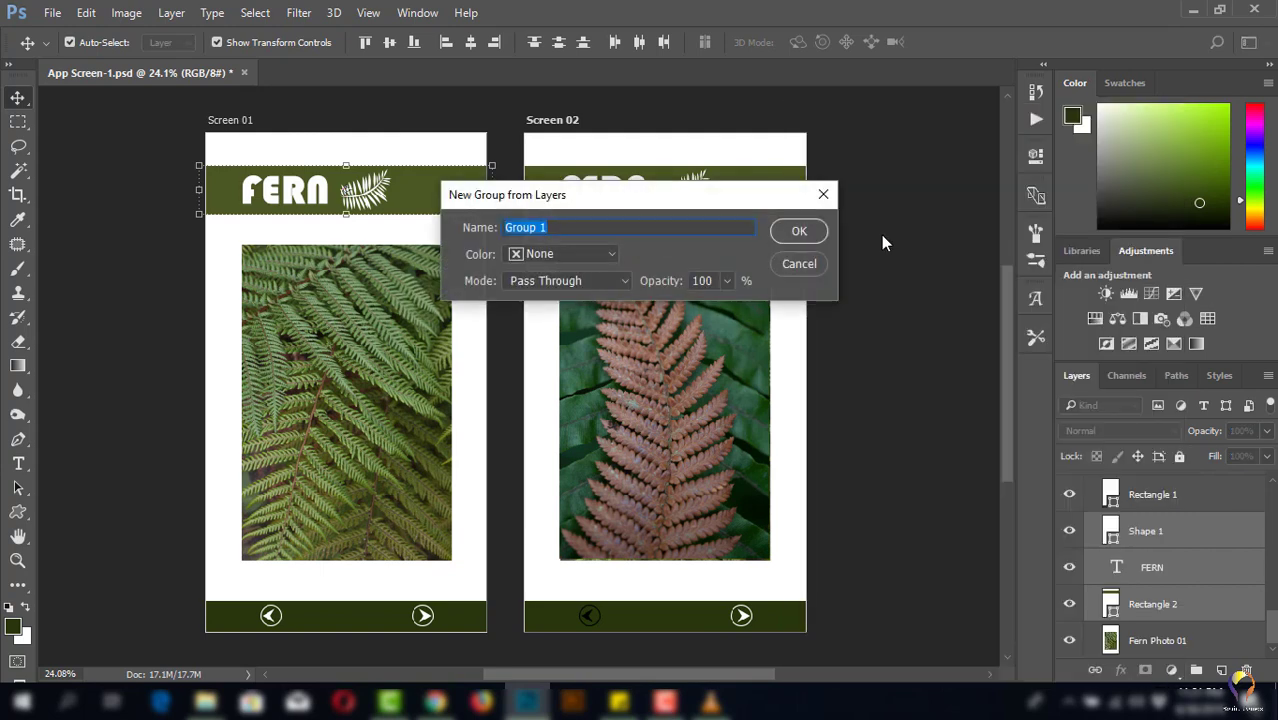
{"action": "left_click", "coordinate": [809, 237]}
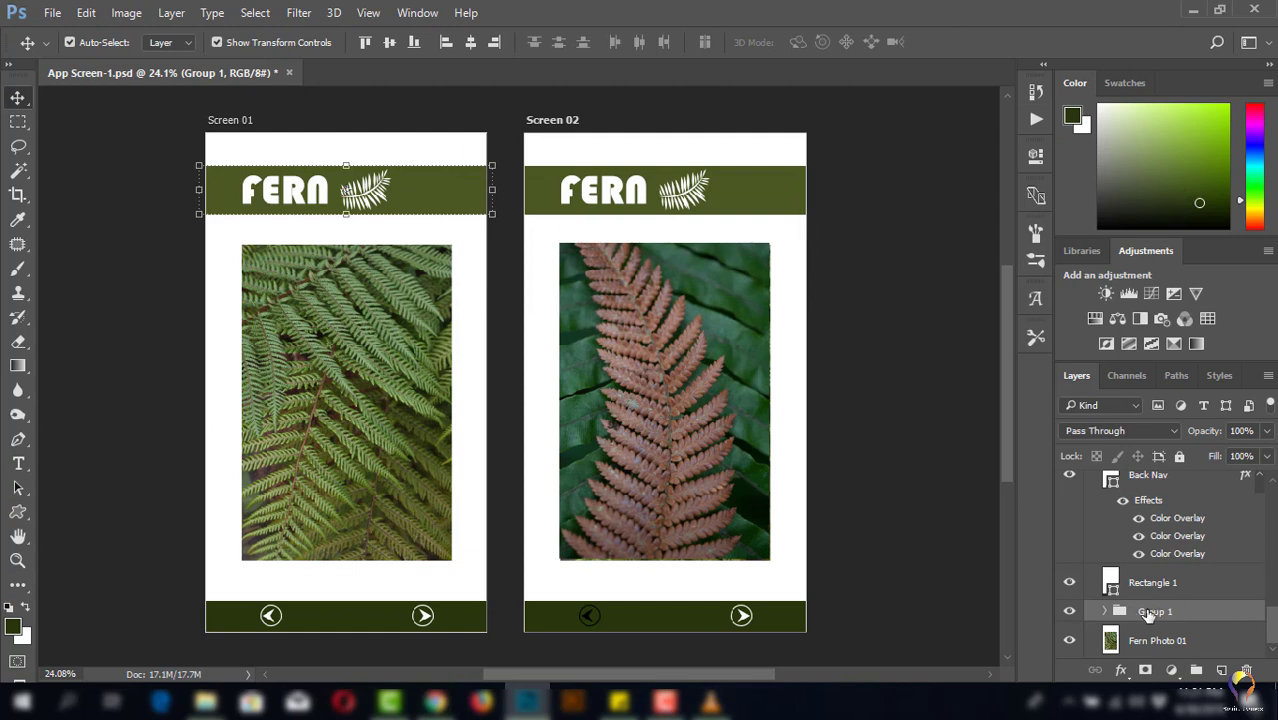
- Export Group 1 as Group 1.jpg into the App Screen folder, then minimize Photoshop
{"action": "right_click", "coordinate": [1148, 613]}
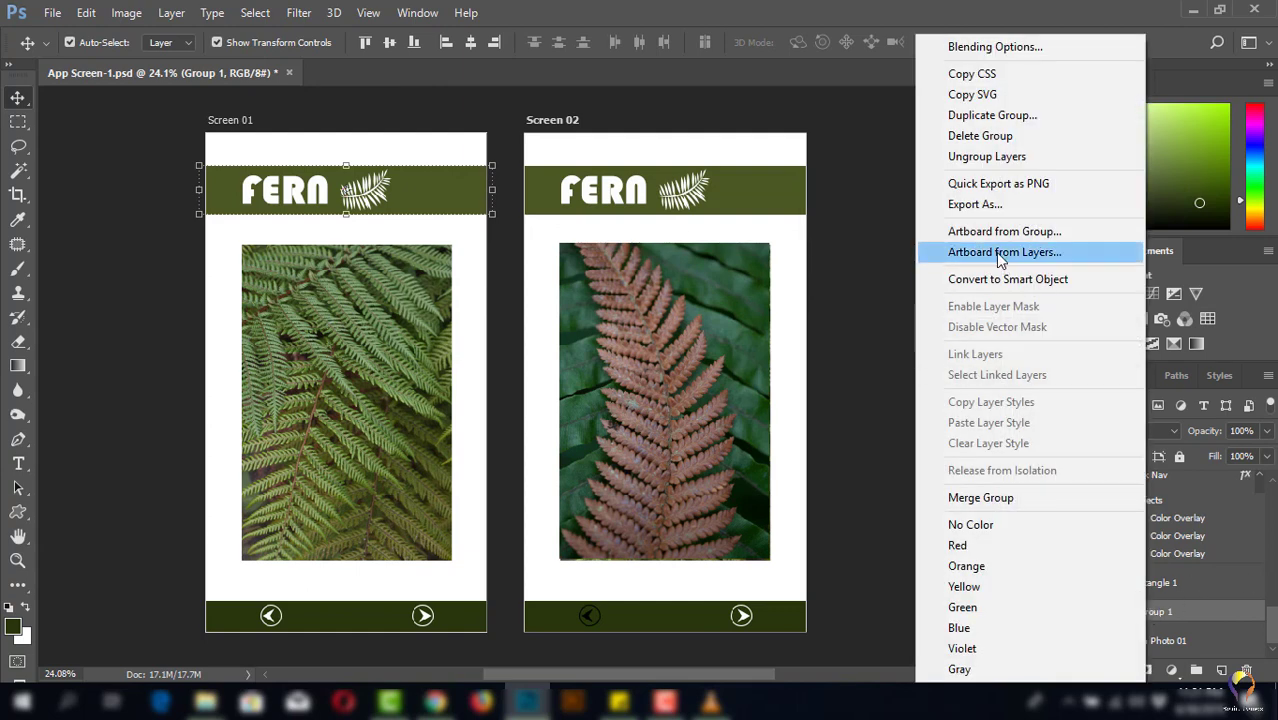
{"action": "left_click", "coordinate": [982, 209]}
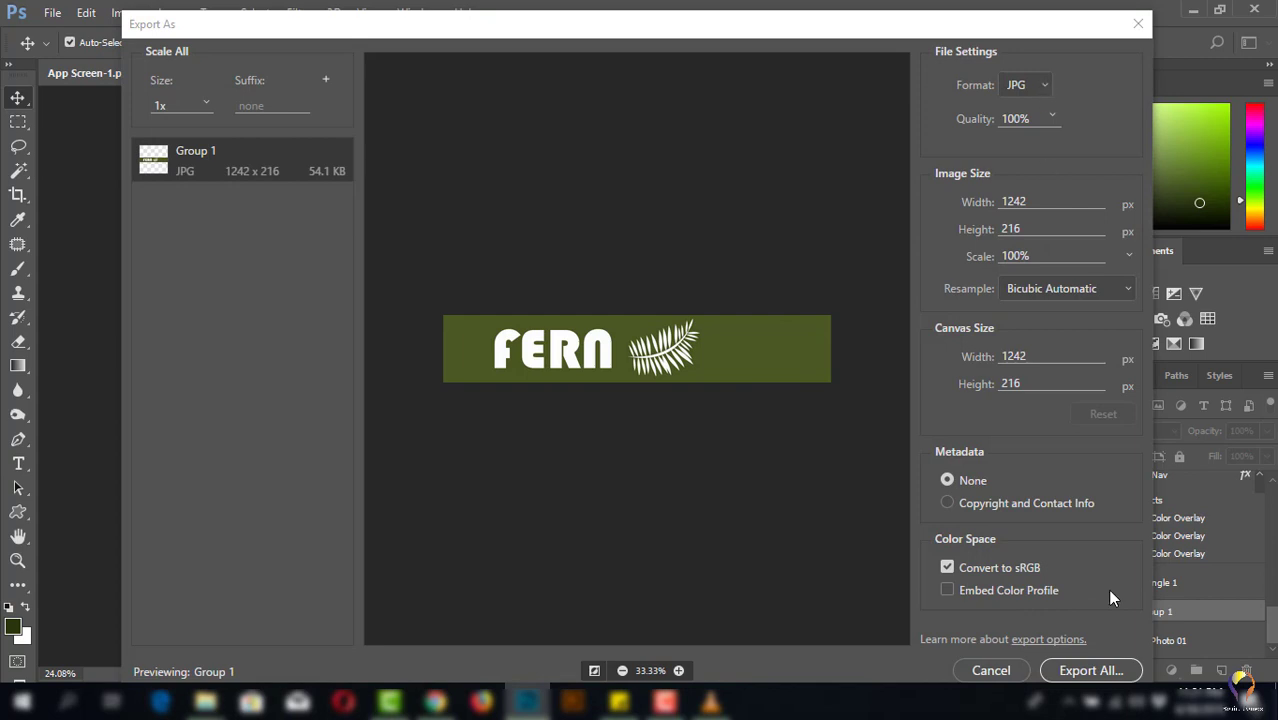
{"action": "left_click", "coordinate": [1107, 679]}
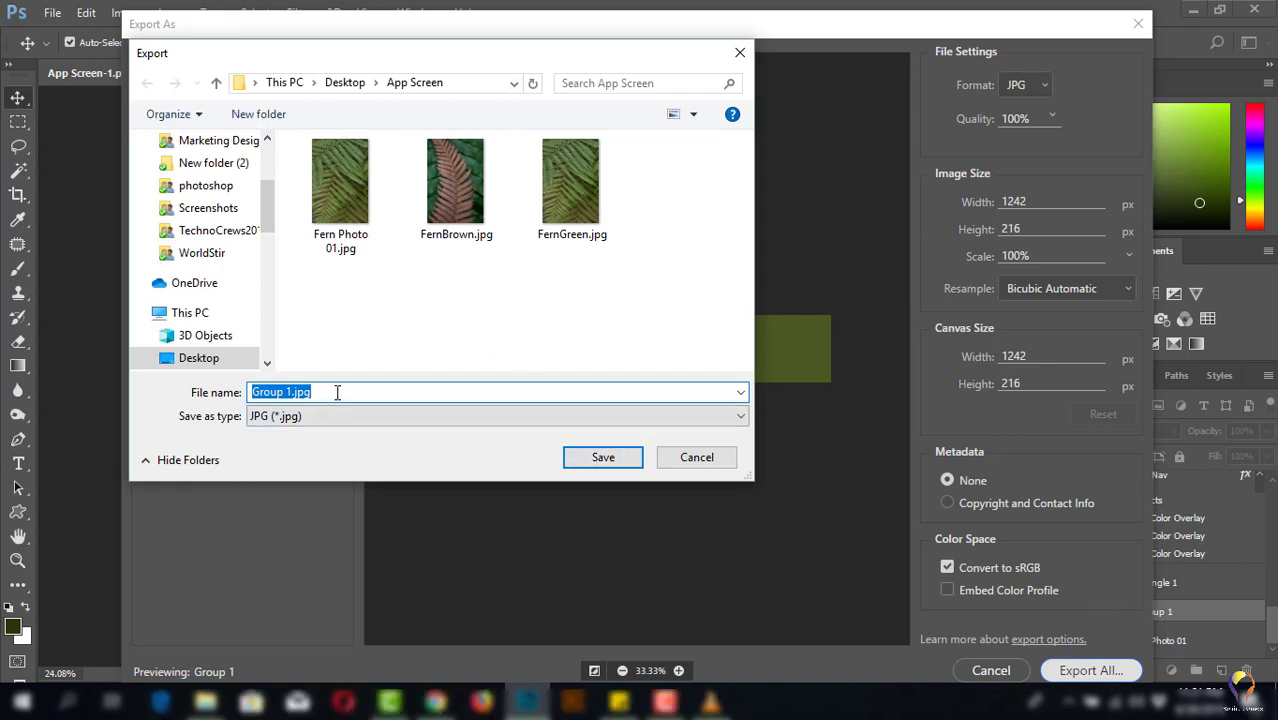
{"action": "left_click", "coordinate": [601, 457]}
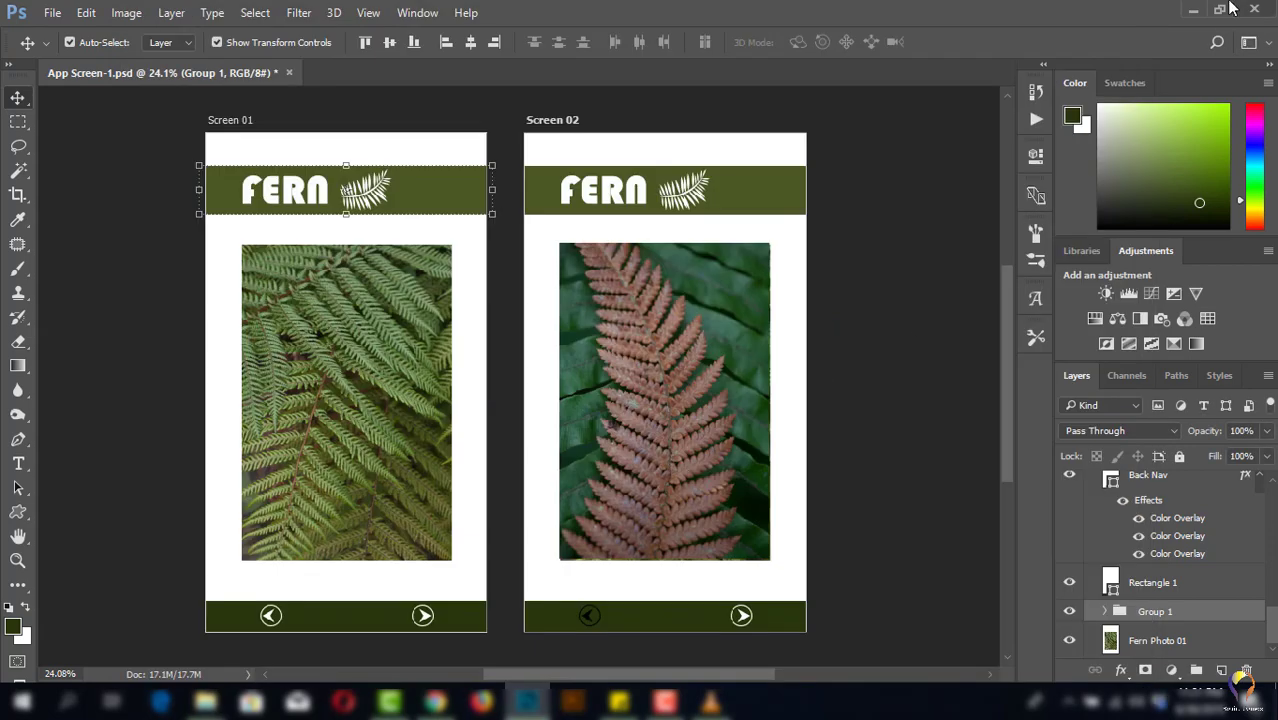
{"action": "left_click", "coordinate": [1193, 9]}
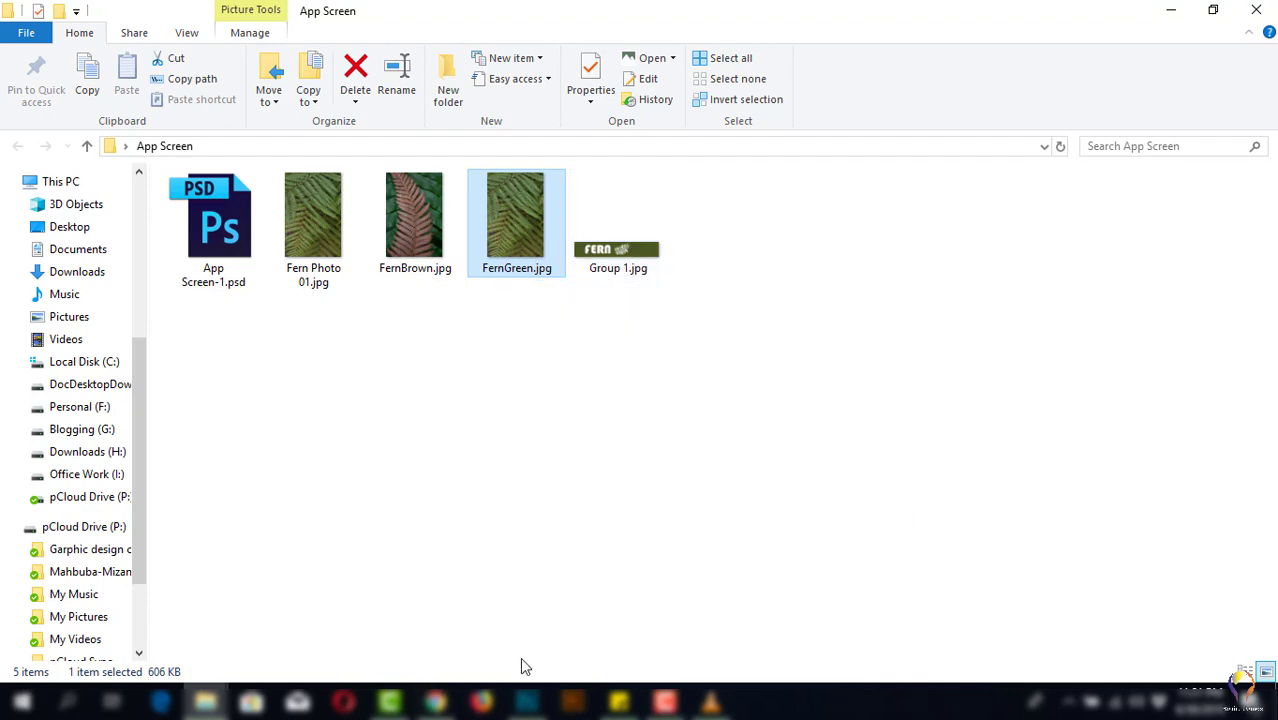
- Return to Photoshop from the taskbar after checking Group 1.jpg in File Explorer
{"action": "left_click", "coordinate": [527, 702]}
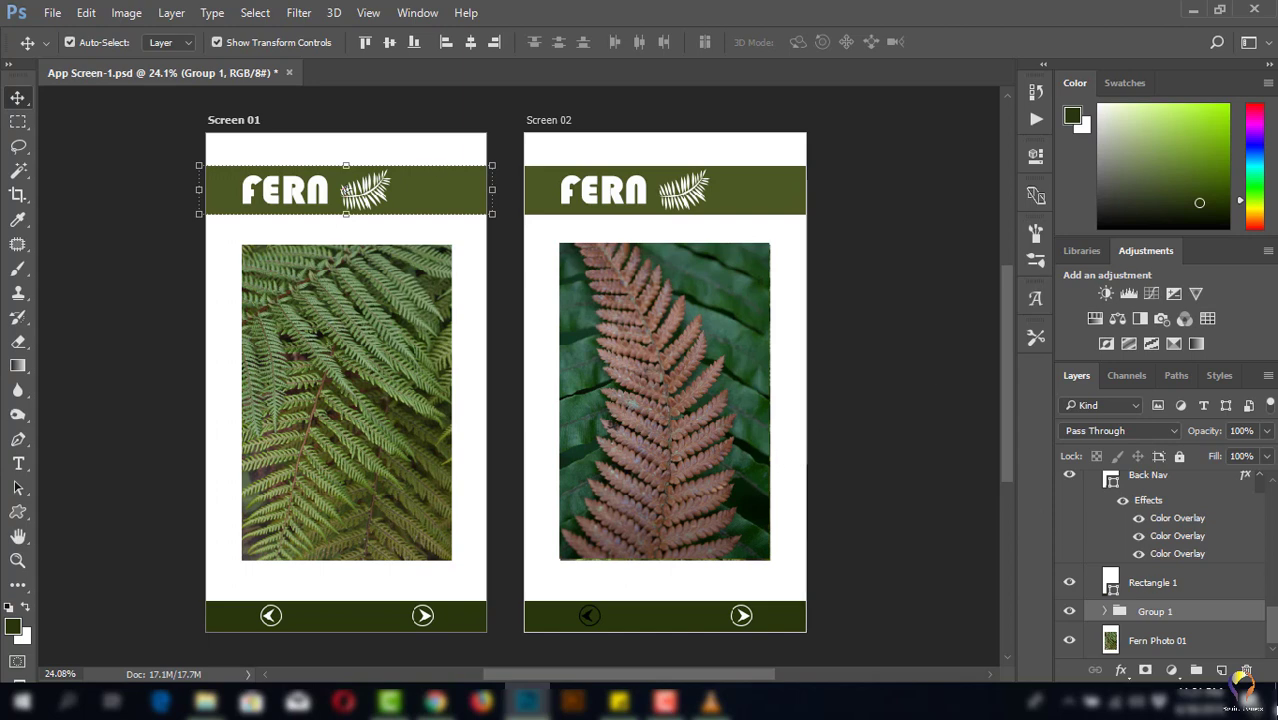
- Export each artboard to its own PSD file, artboard content only, with prefix App Screen-1
{"action": "left_click", "coordinate": [52, 14]}
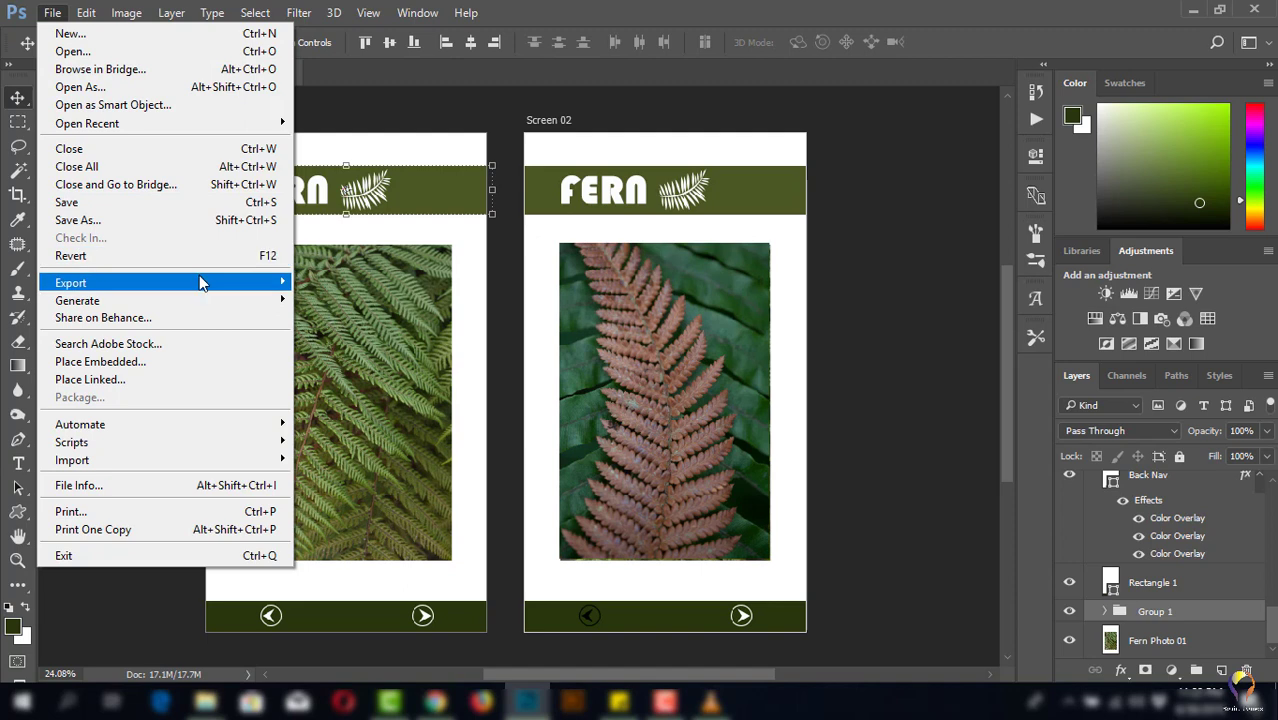
{"action": "mouse_move", "coordinate": [71, 283]}
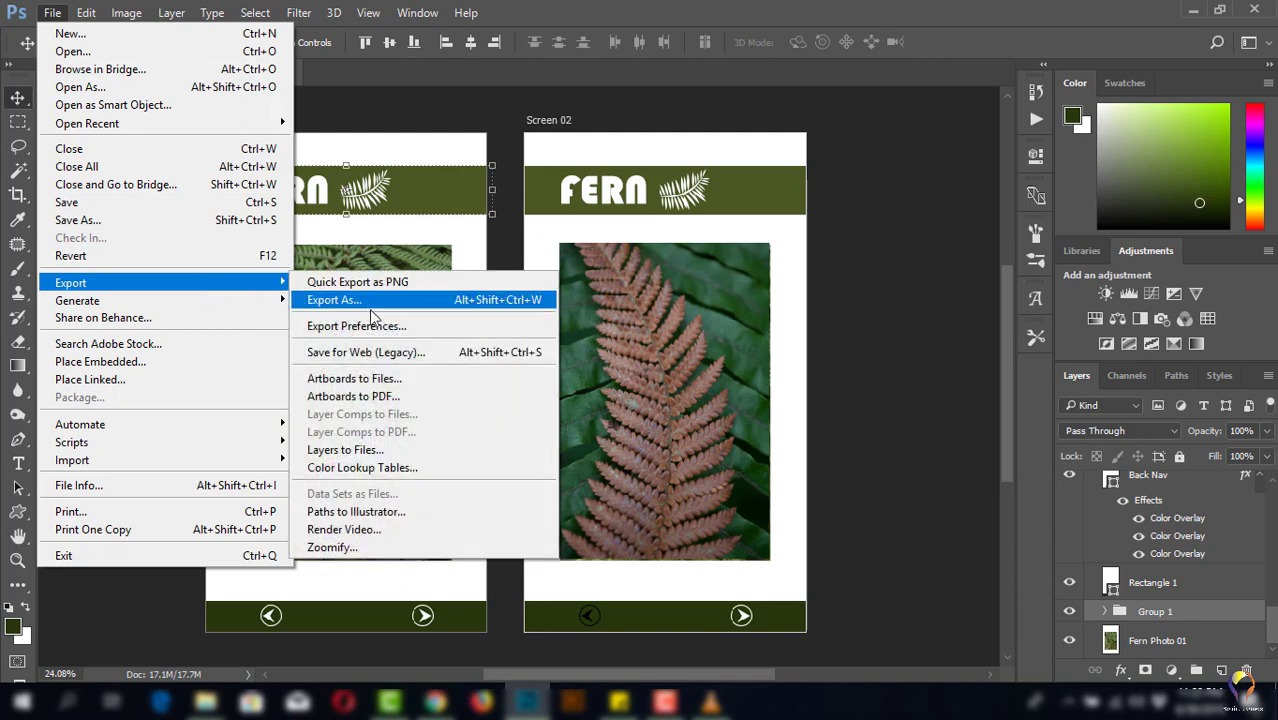
{"action": "left_click", "coordinate": [378, 388]}
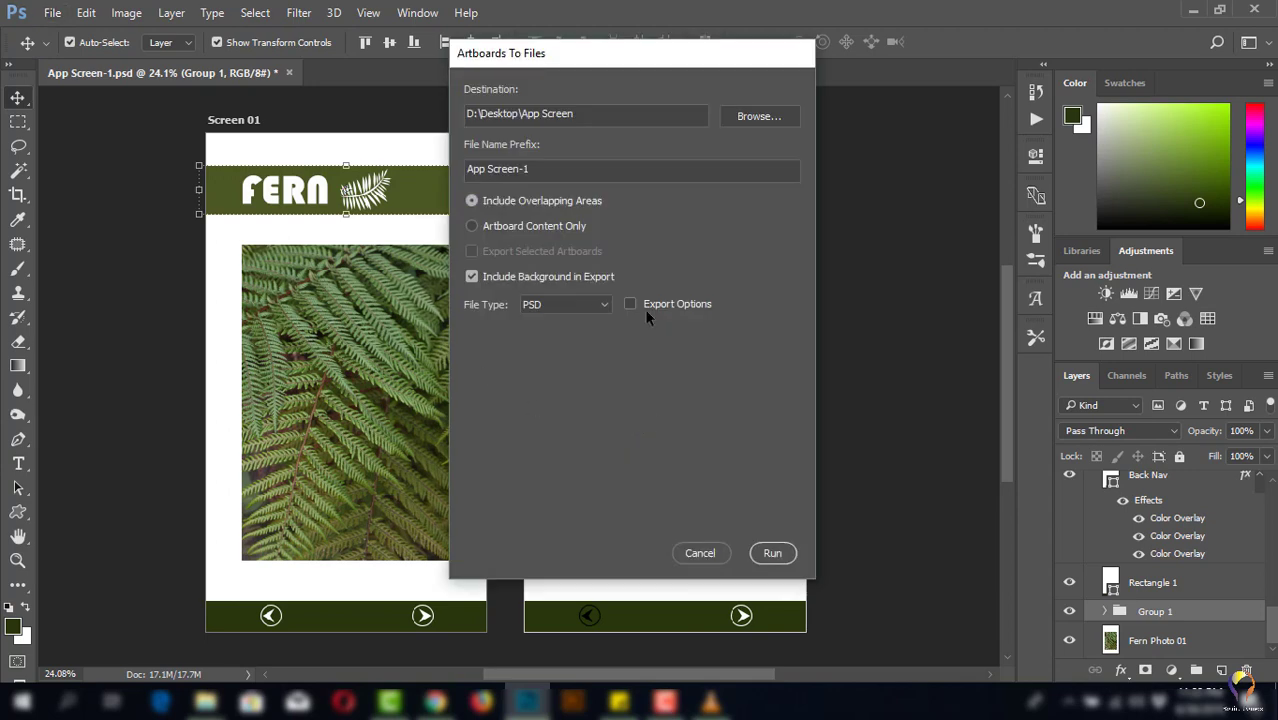
{"action": "left_click_drag", "start_coordinate": [625, 61], "coordinate": [601, 92]}
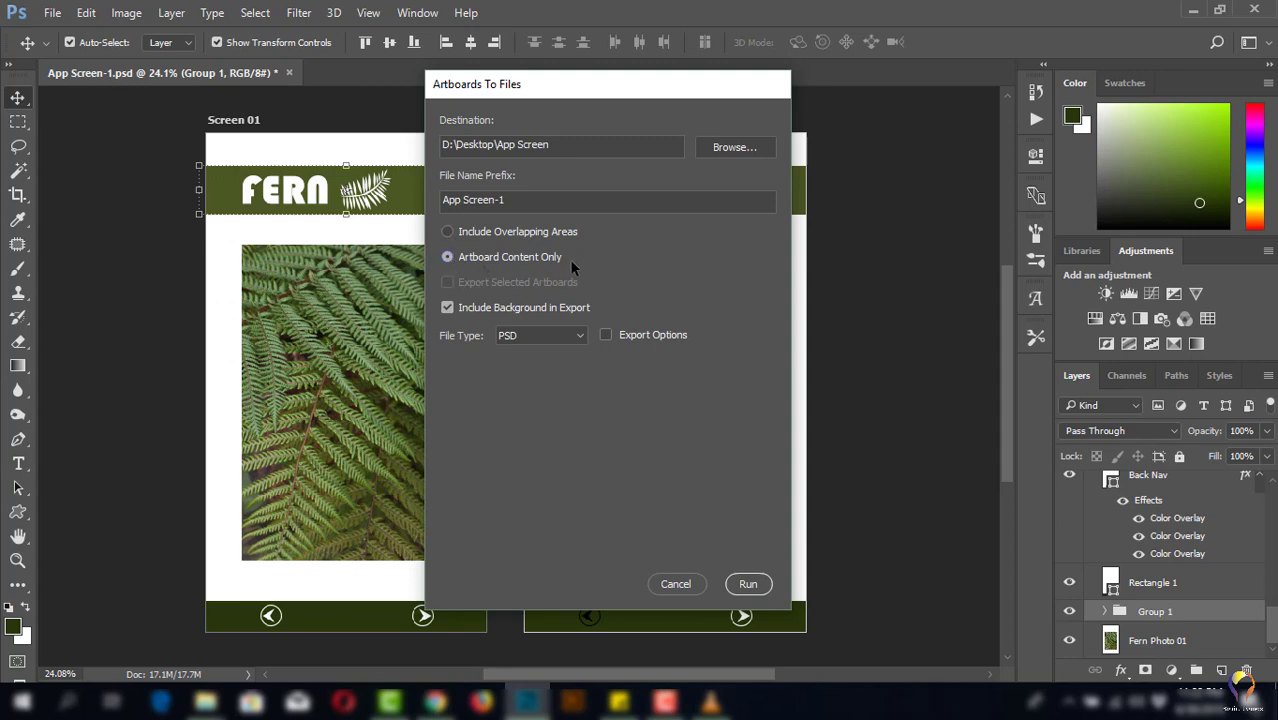
{"action": "left_click", "coordinate": [575, 337]}
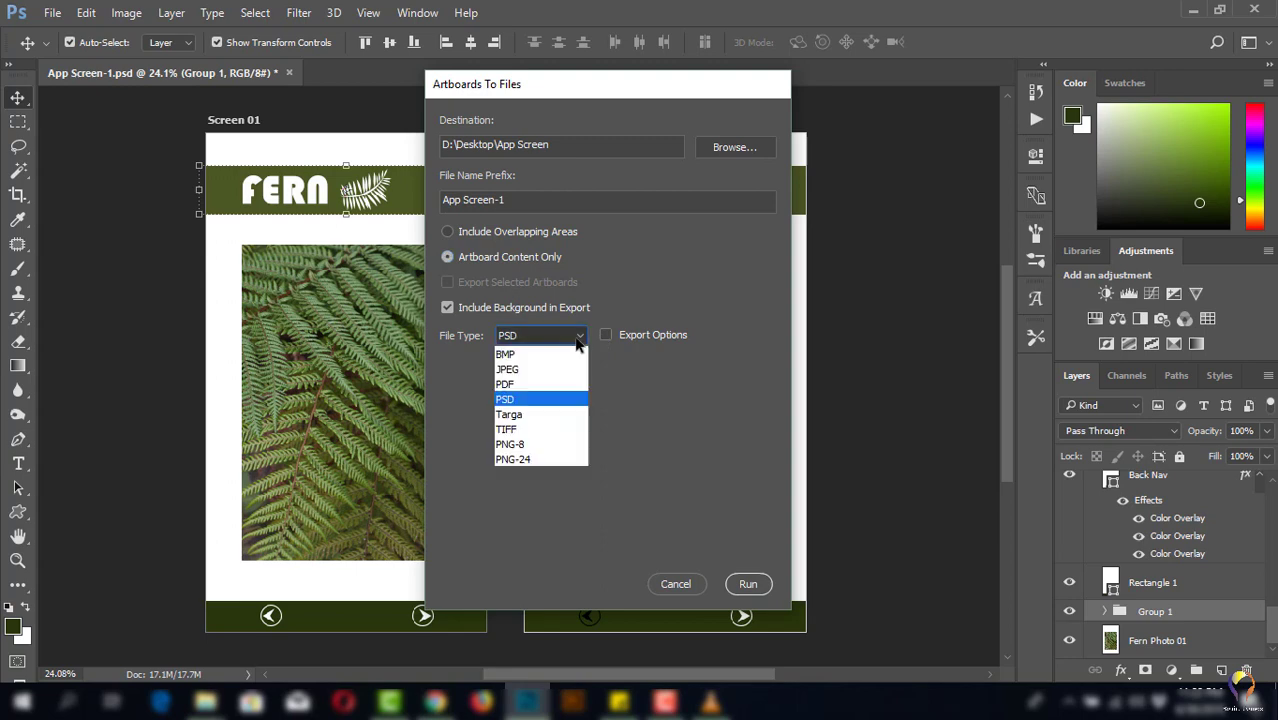
{"action": "left_click", "coordinate": [577, 340]}
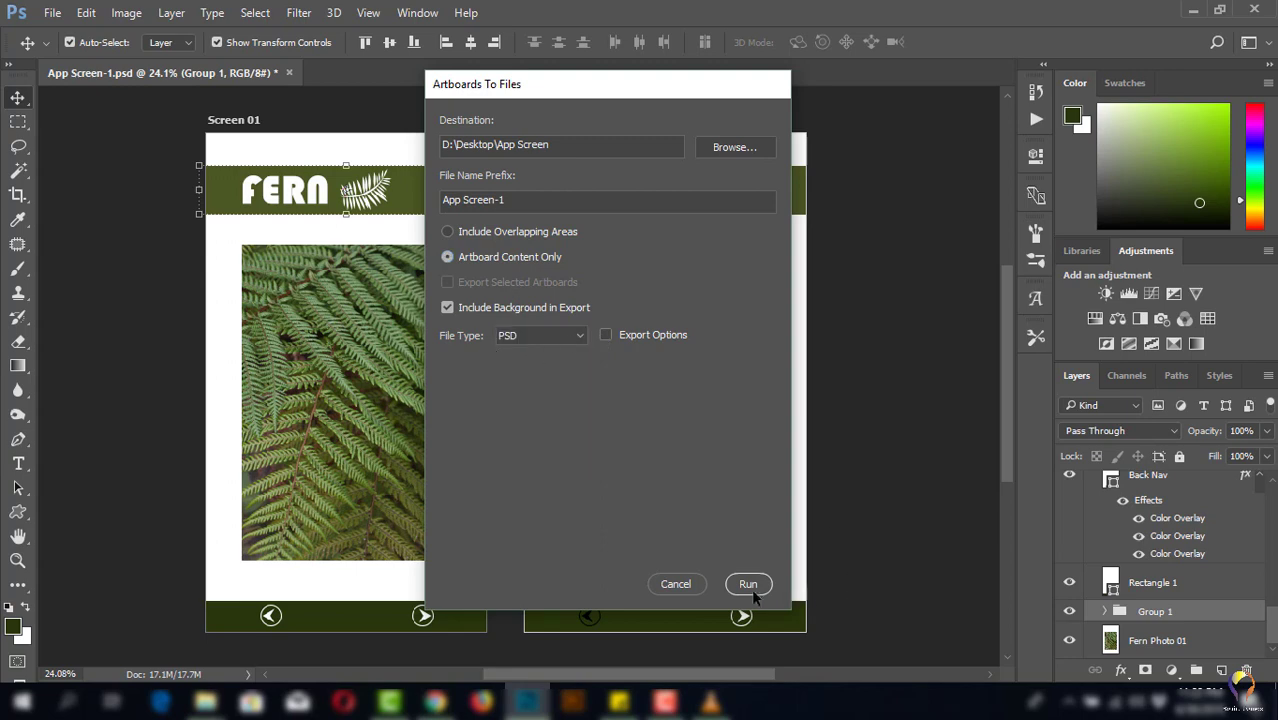
{"action": "left_click", "coordinate": [748, 584]}
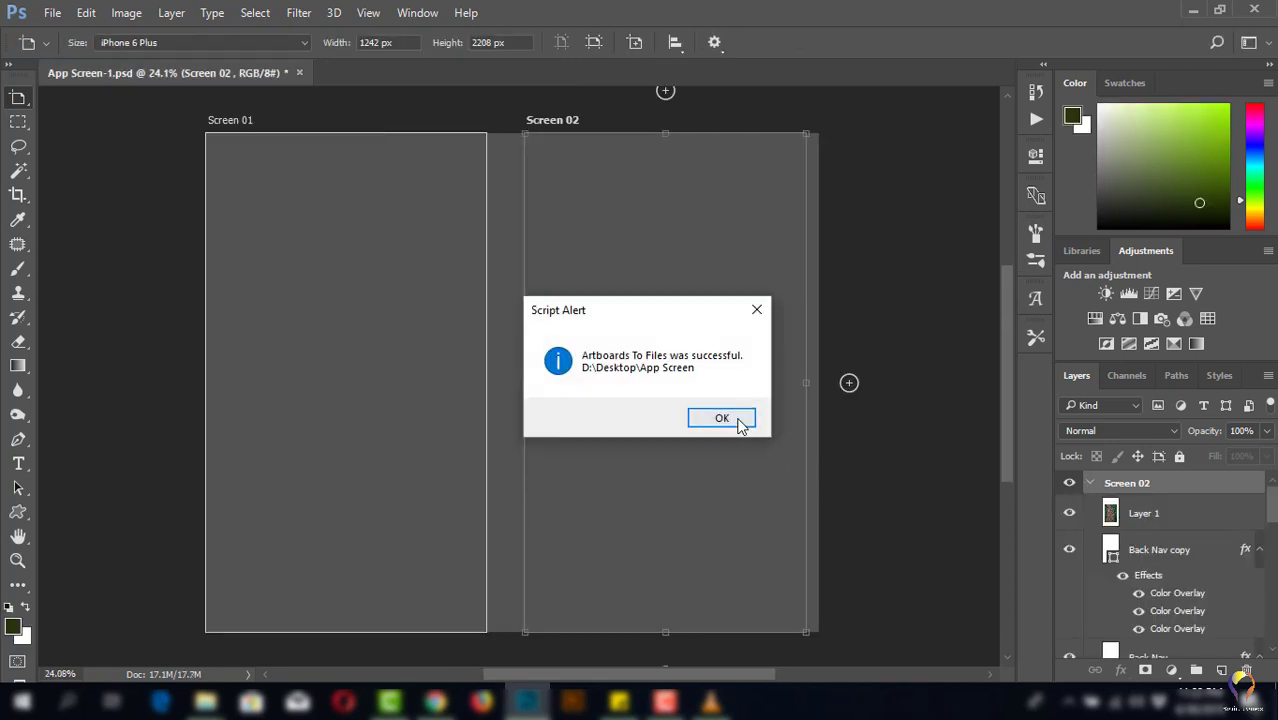
{"action": "left_click", "coordinate": [738, 421]}
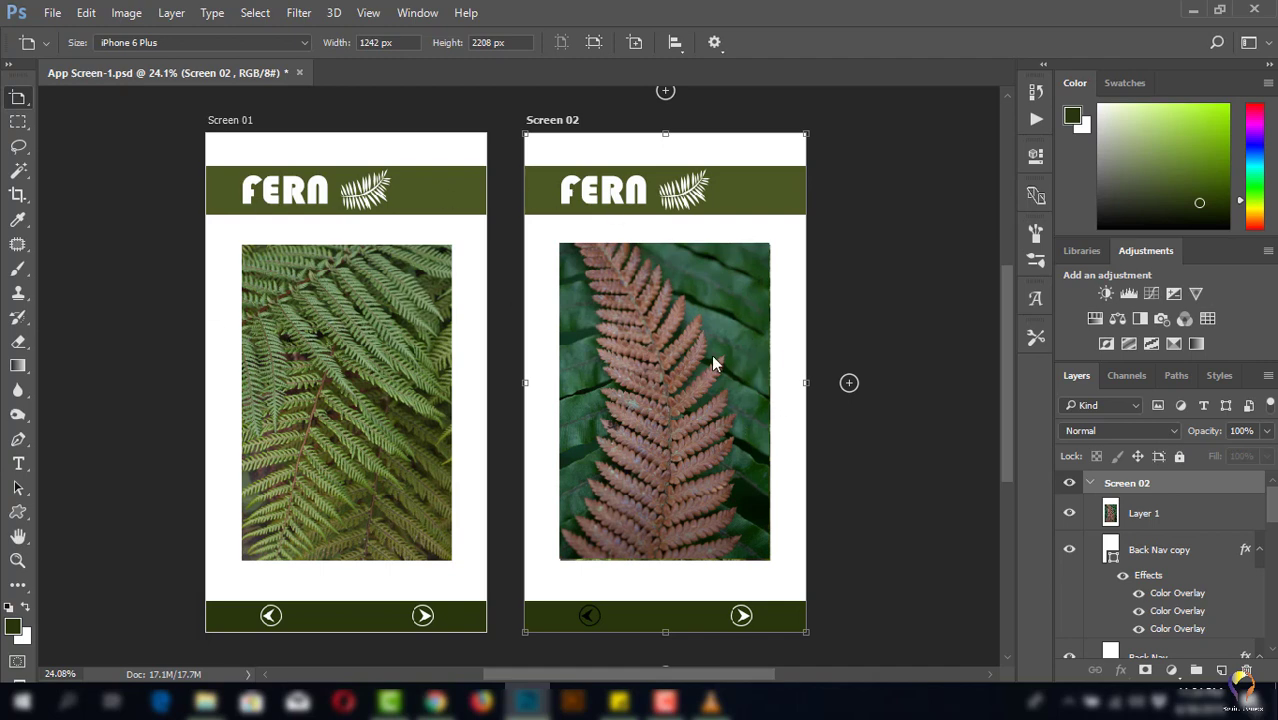
{"action": "left_click", "coordinate": [54, 13]}
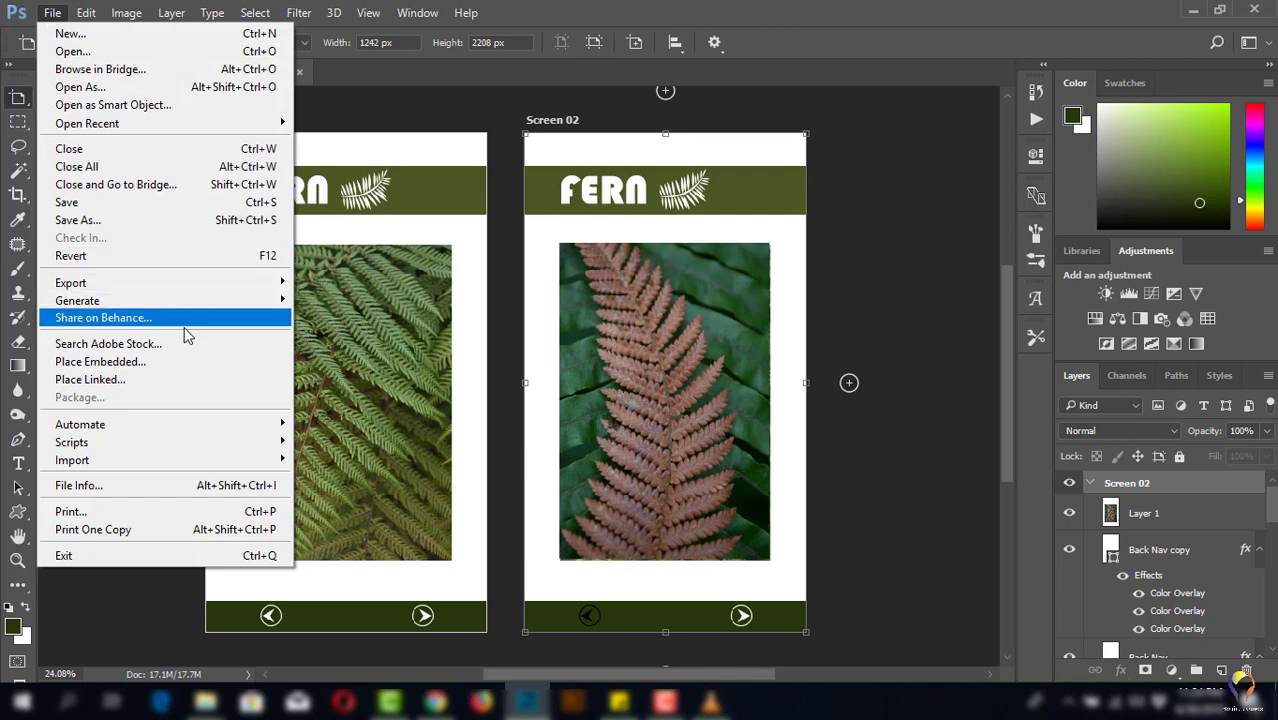
{"action": "mouse_move", "coordinate": [71, 283]}
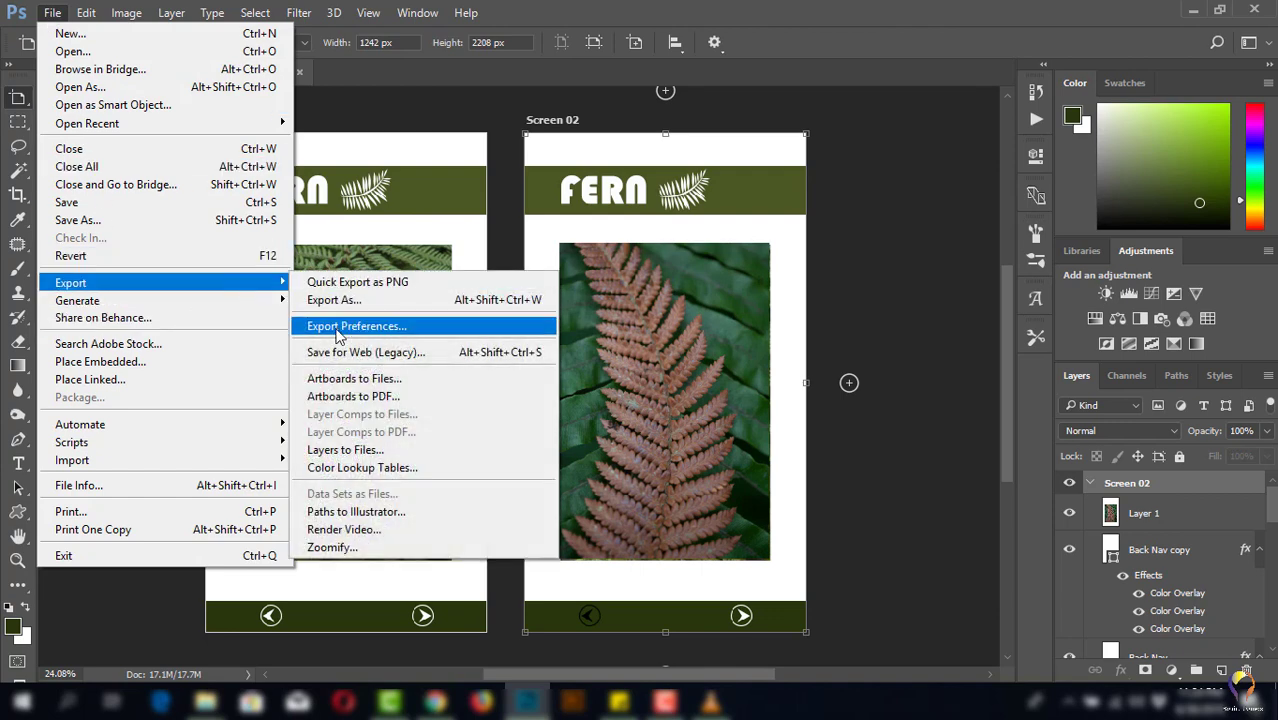
- Set the Export As format for both artboards to JPG at 80% quality
{"action": "left_click", "coordinate": [341, 301]}
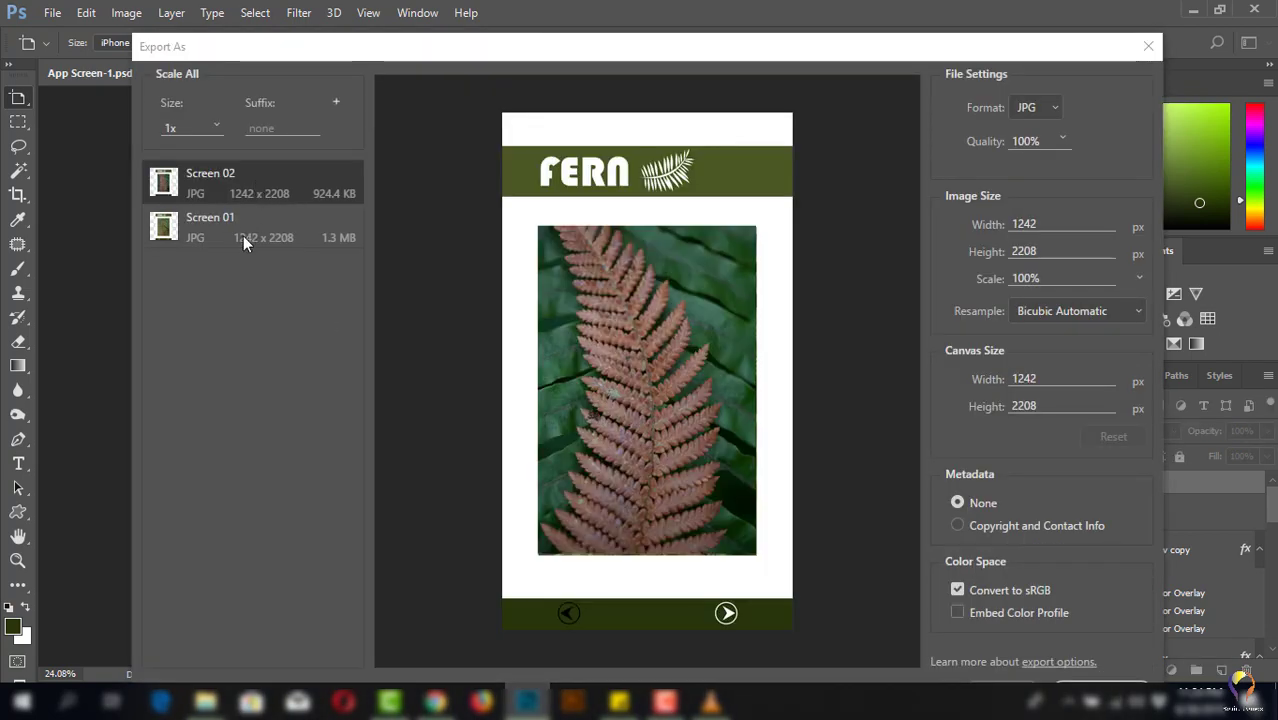
{"action": "left_click", "coordinate": [243, 236]}
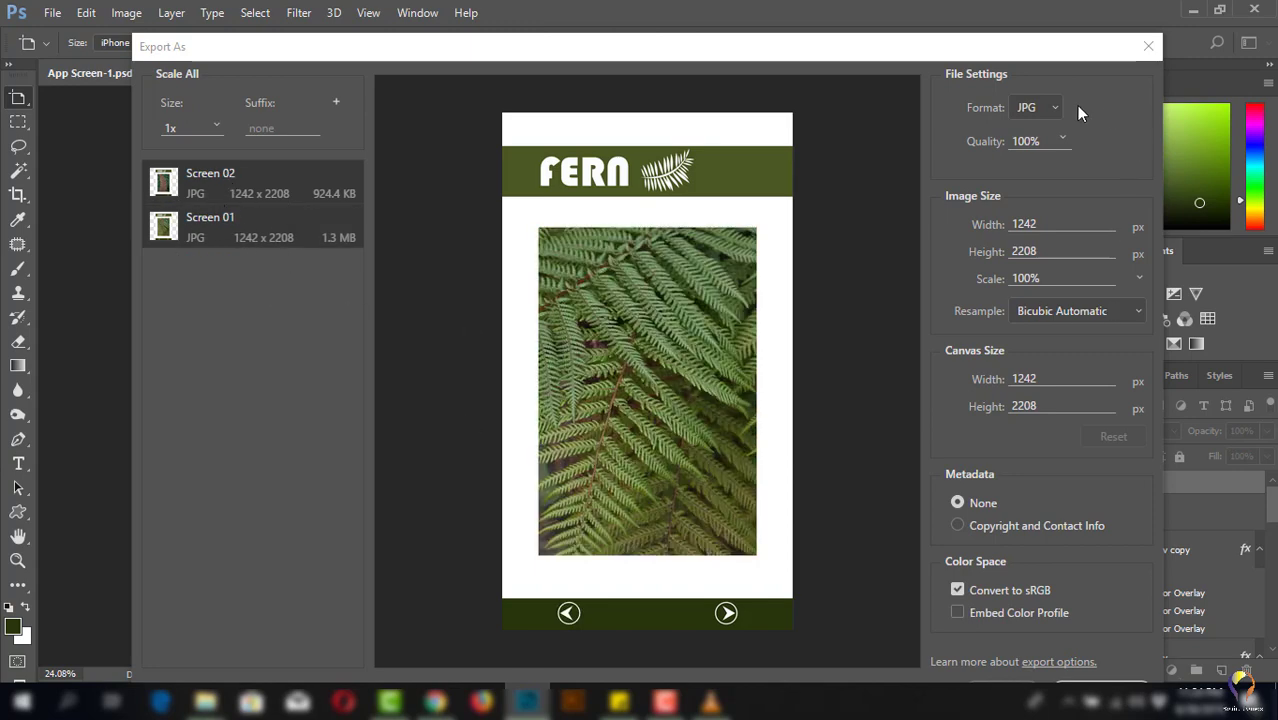
{"action": "left_click", "coordinate": [1053, 109]}
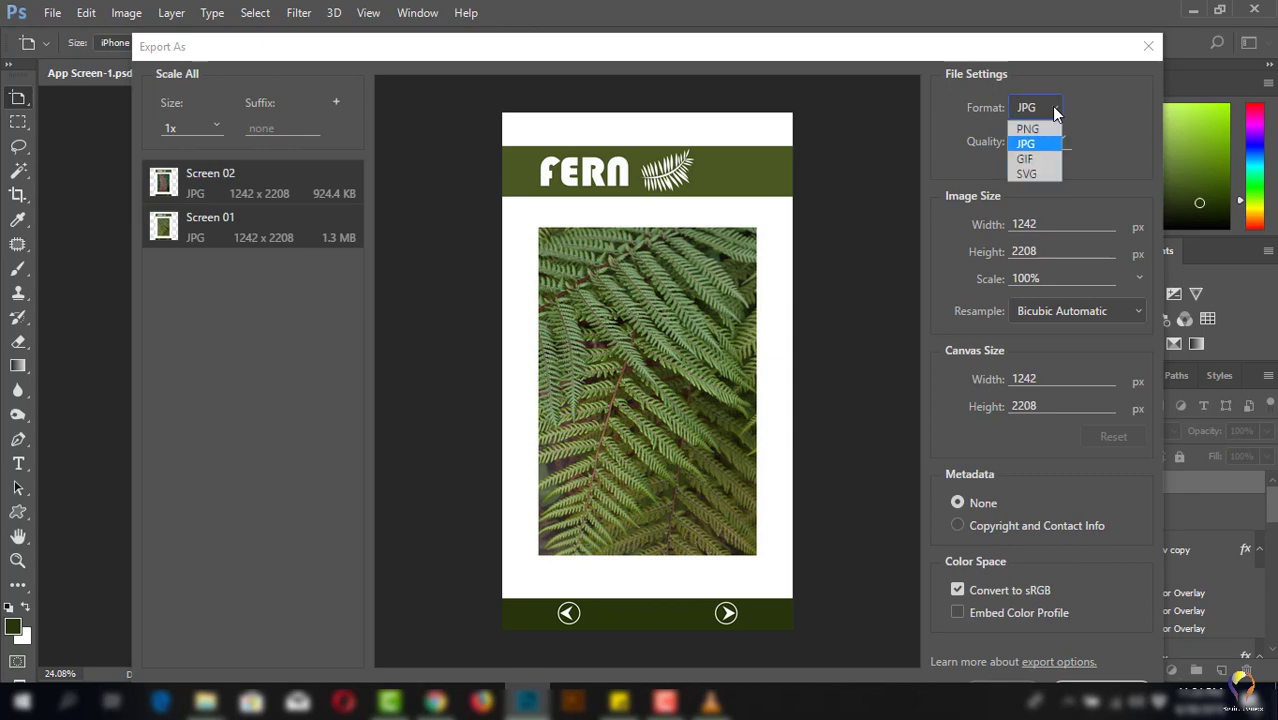
{"action": "left_click", "coordinate": [1053, 112]}
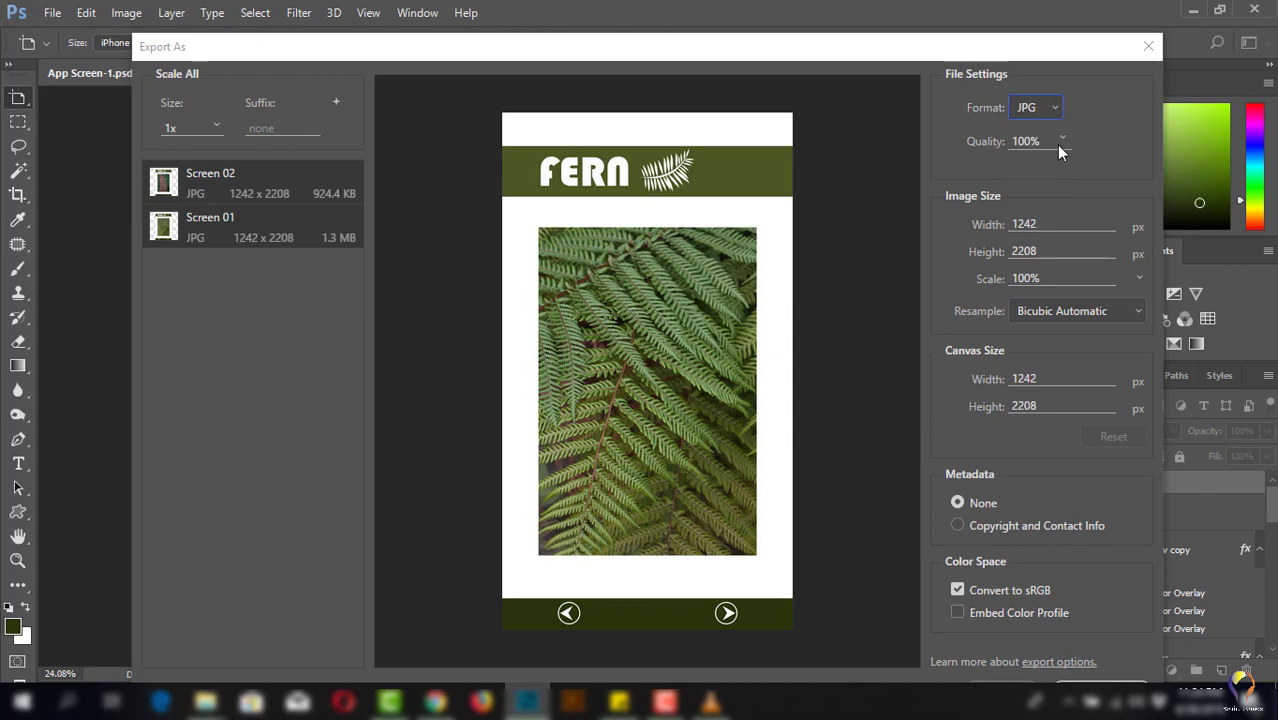
{"action": "left_click", "coordinate": [1061, 140]}
{"action": "left_click_drag", "start_coordinate": [1076, 163], "coordinate": [1054, 163]}
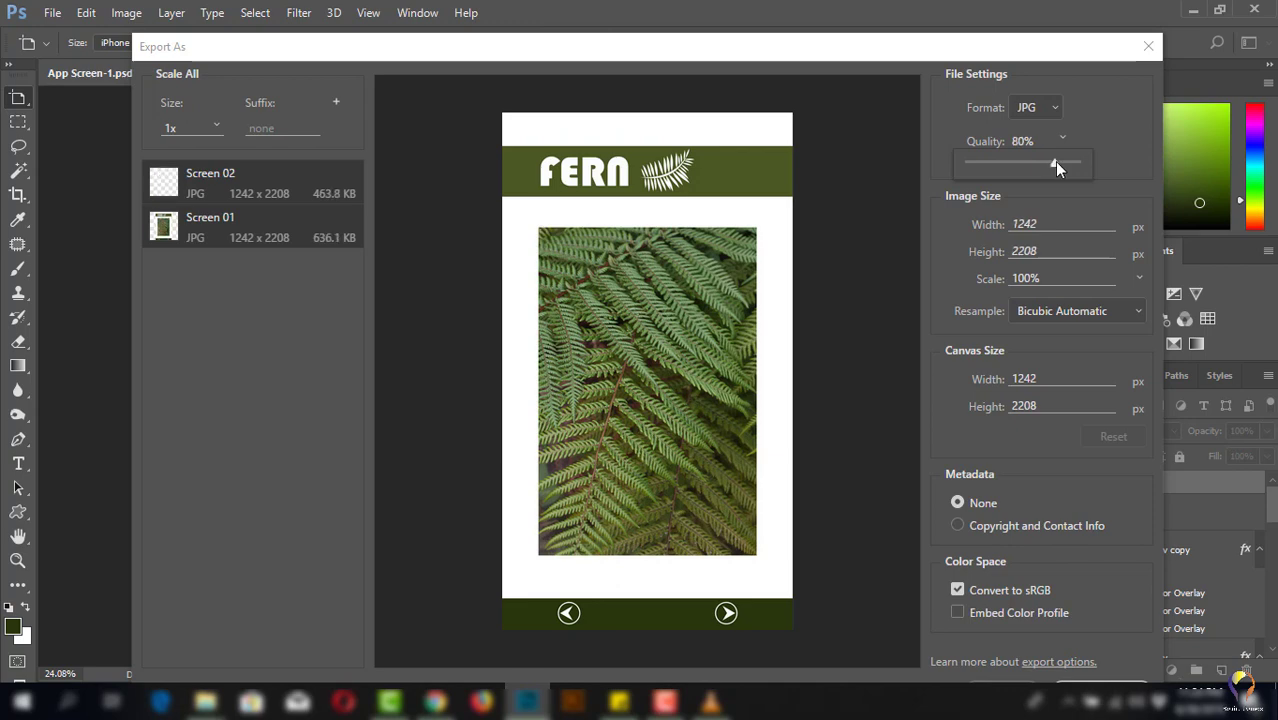
{"action": "left_click", "coordinate": [1025, 148]}
{"action": "type", "text": "8"}
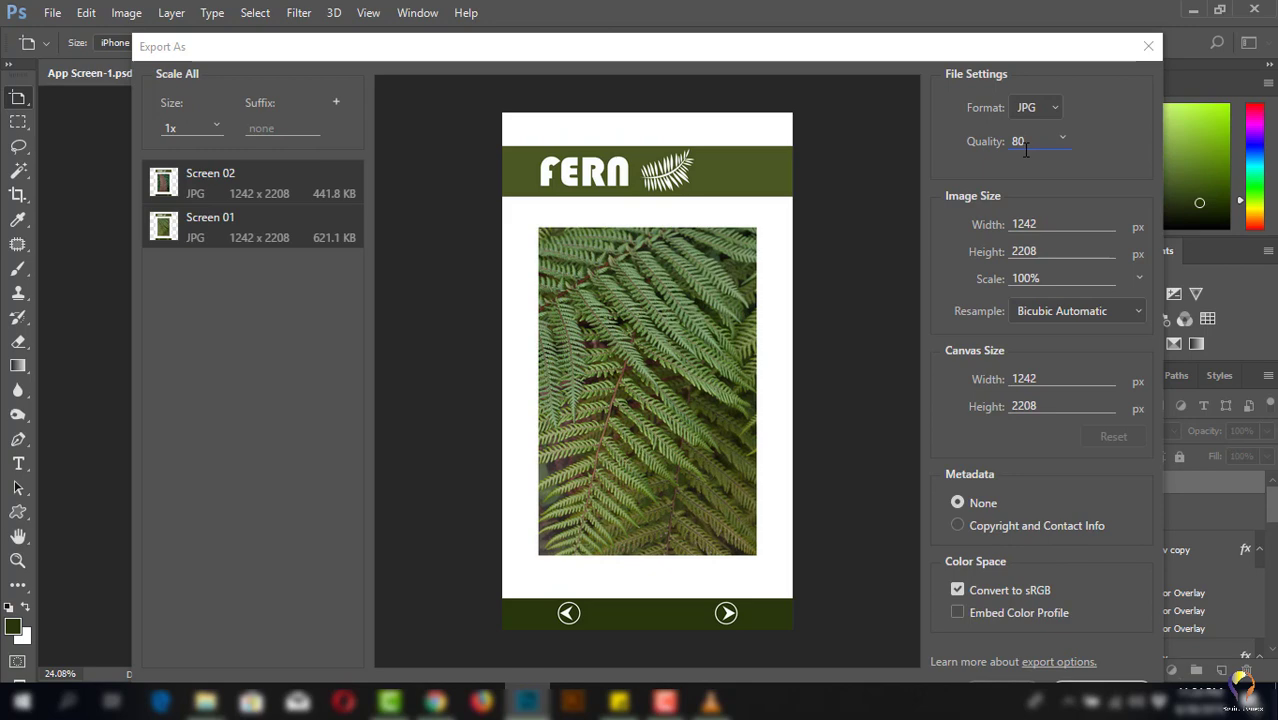
{"action": "key", "text": "Return"}
- Export the Screen 01 and Screen 02 JPGs into the Desktop's App Screen folder
{"action": "left_click_drag", "start_coordinate": [950, 50], "coordinate": [919, 18]}
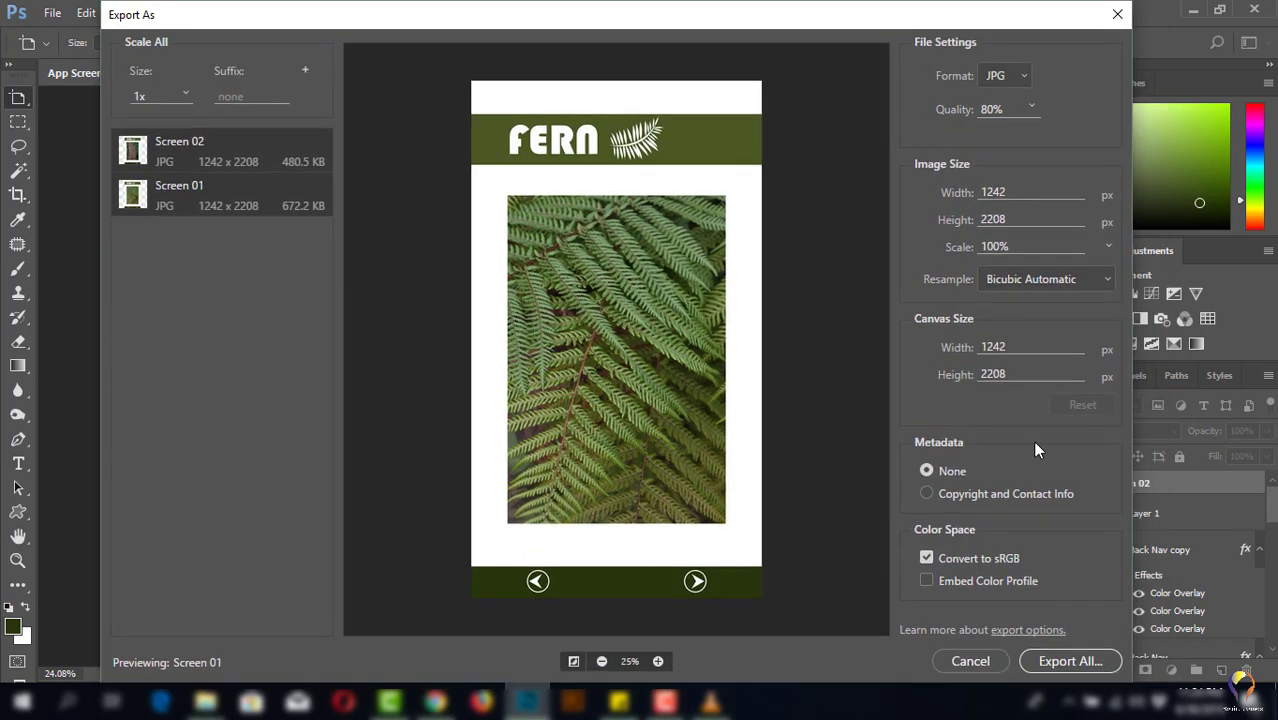
{"action": "left_click", "coordinate": [1066, 658]}
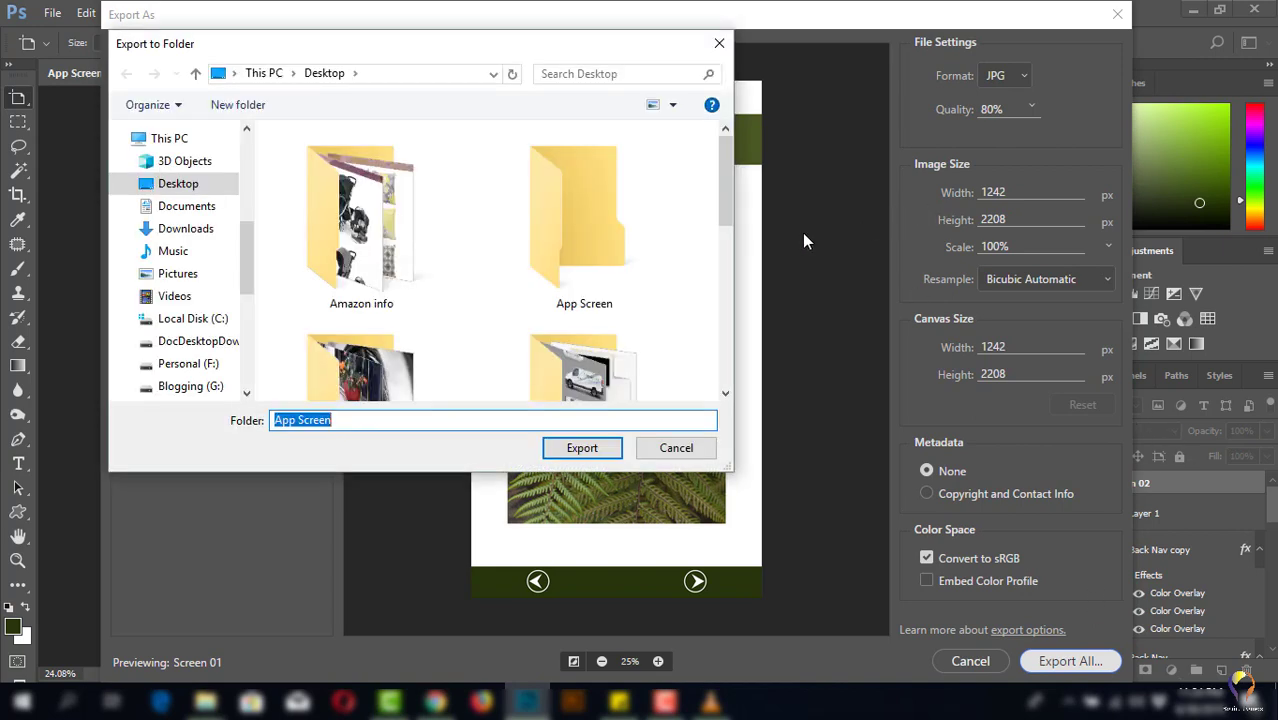
{"action": "left_click", "coordinate": [601, 262]}
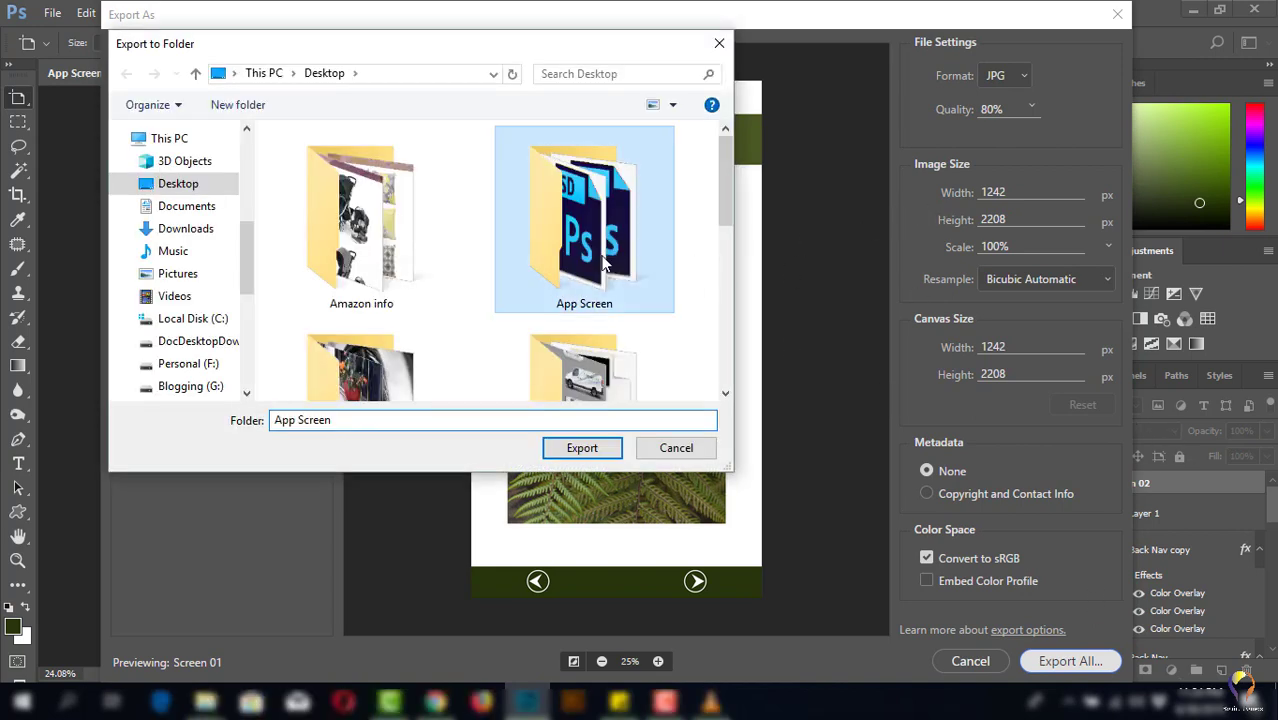
{"action": "double_click", "coordinate": [601, 262]}
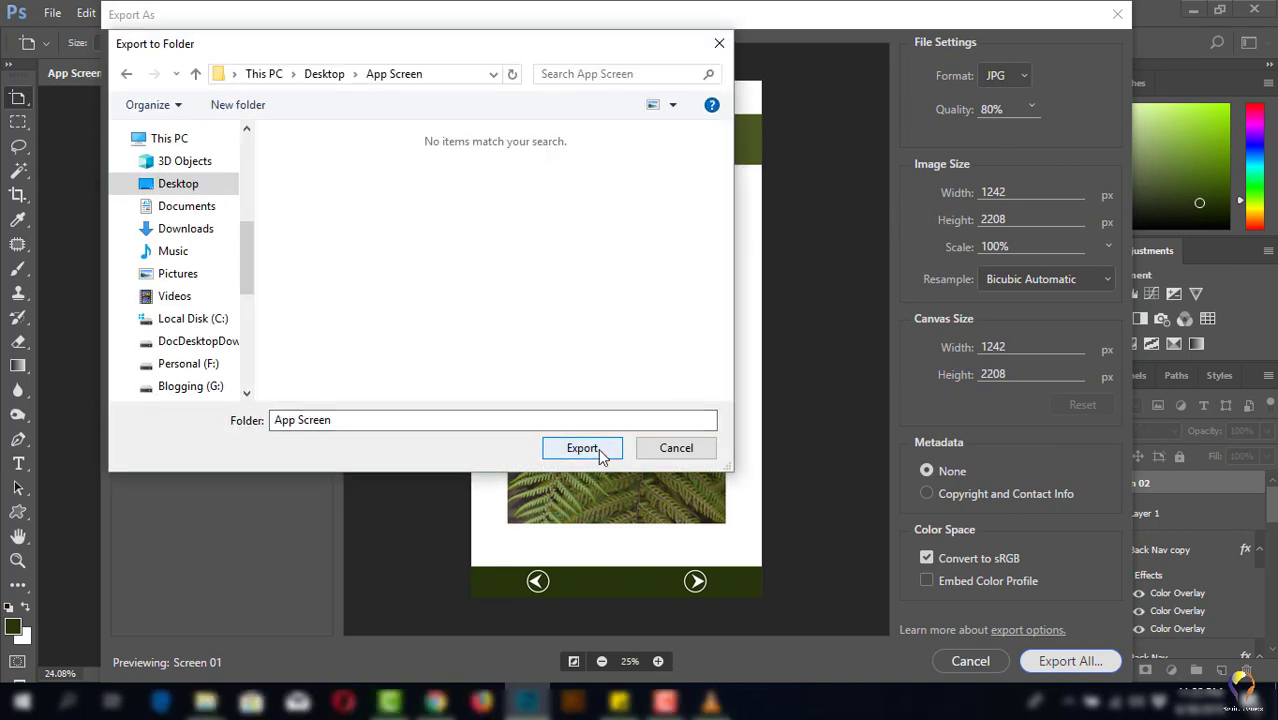
{"action": "left_click", "coordinate": [601, 457]}
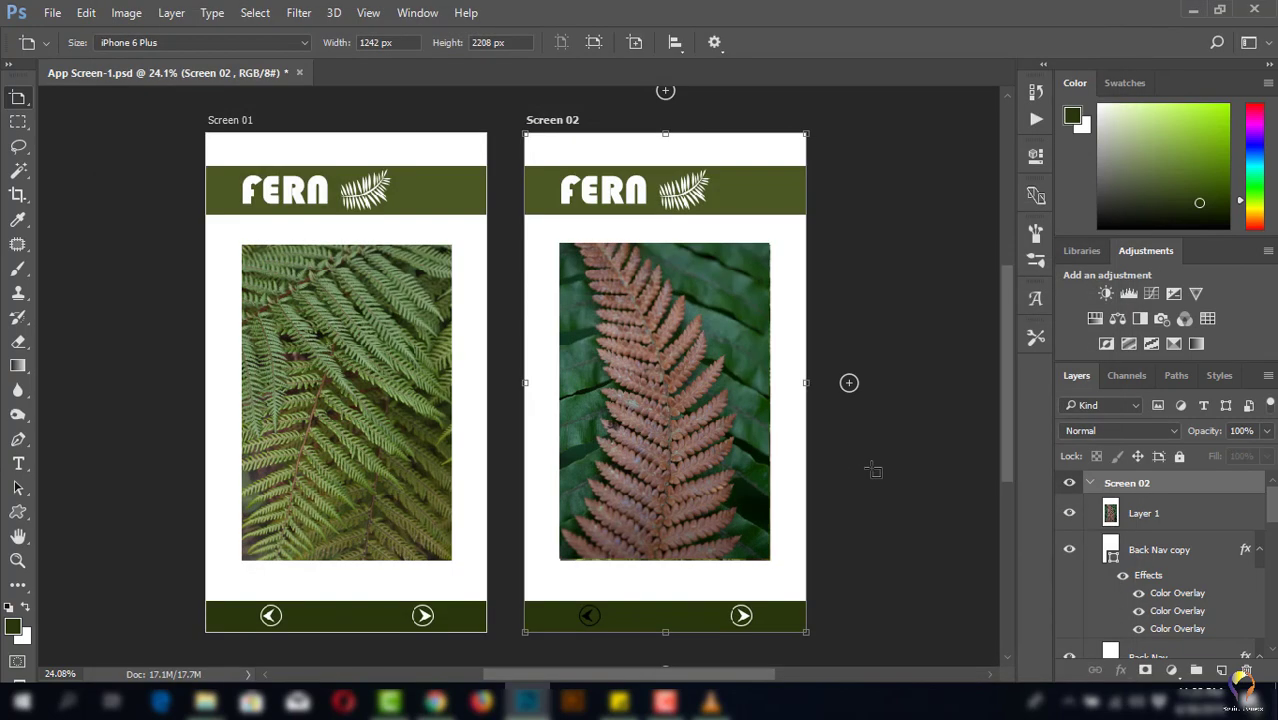
{"action": "left_click", "coordinate": [1199, 9]}
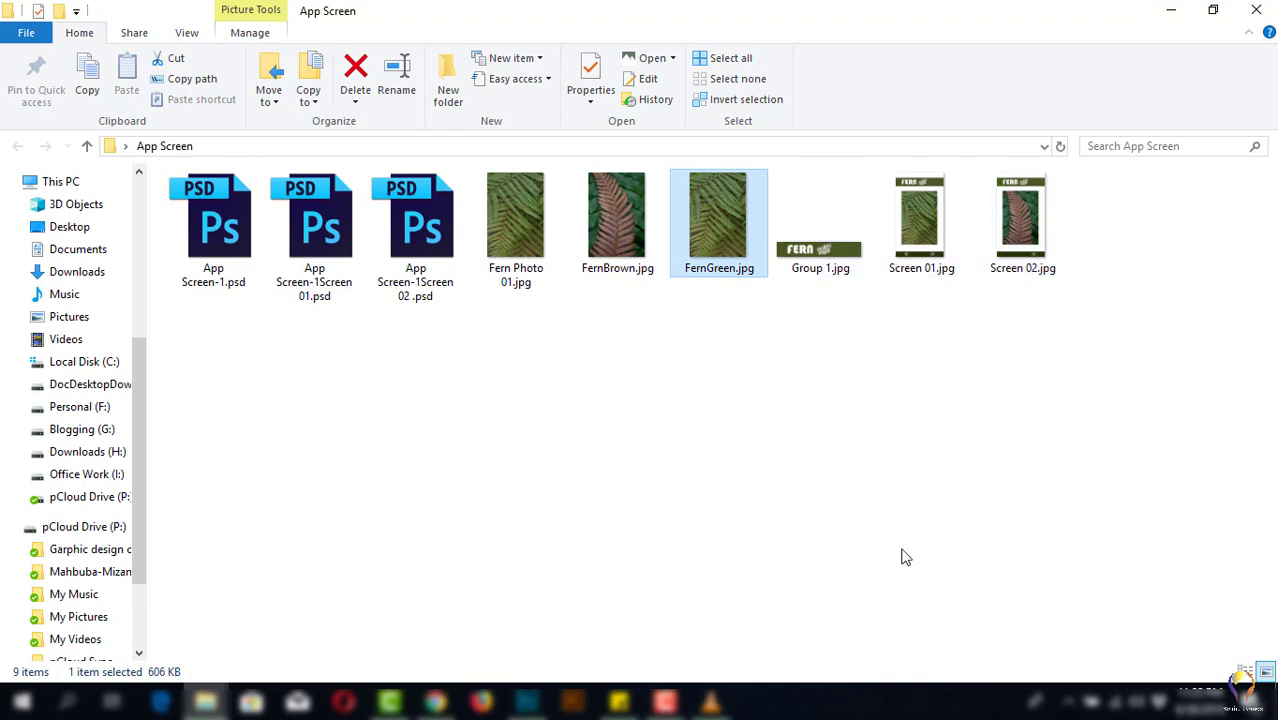
{"action": "left_click", "coordinate": [527, 703]}
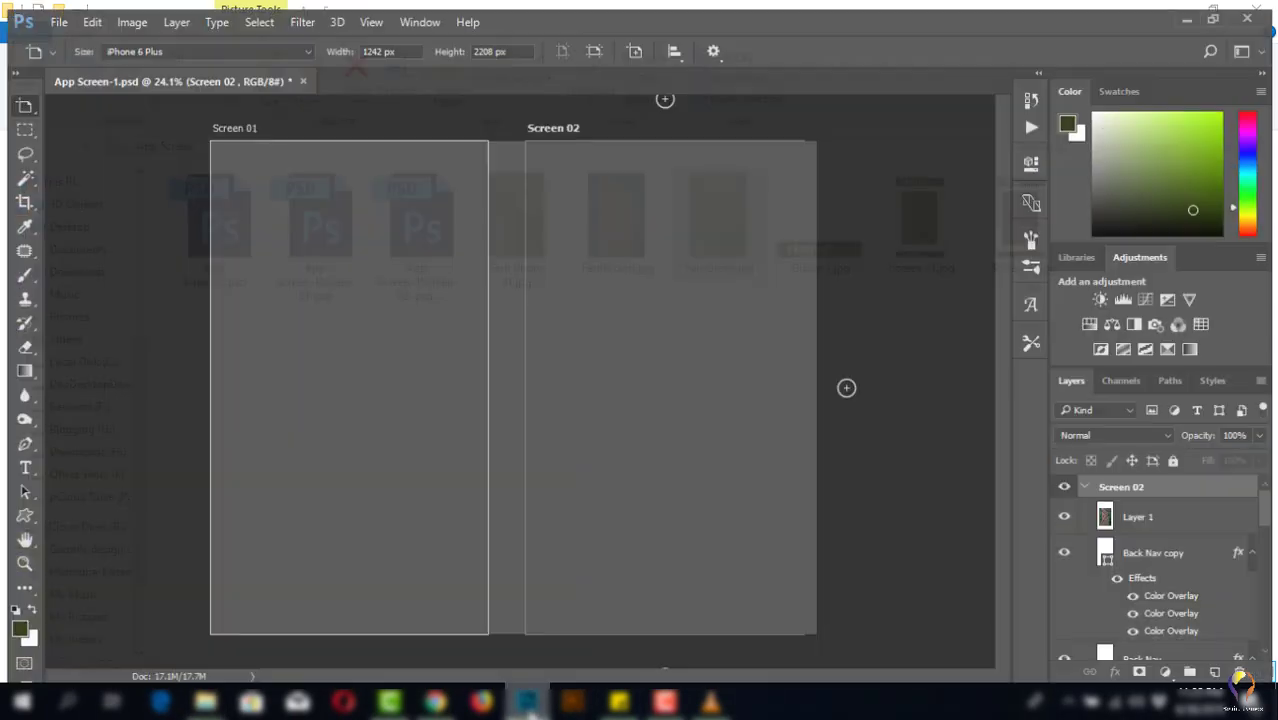
{"action": "left_click", "coordinate": [52, 13]}
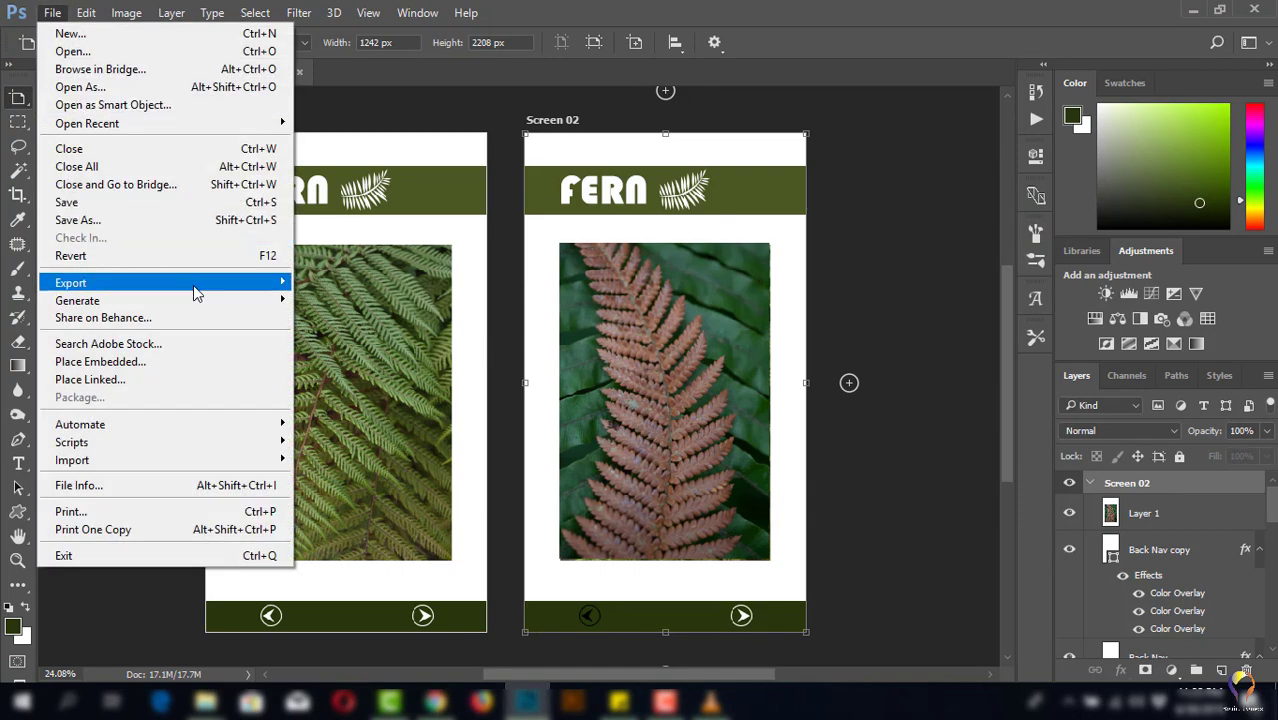
{"action": "mouse_move", "coordinate": [71, 283]}
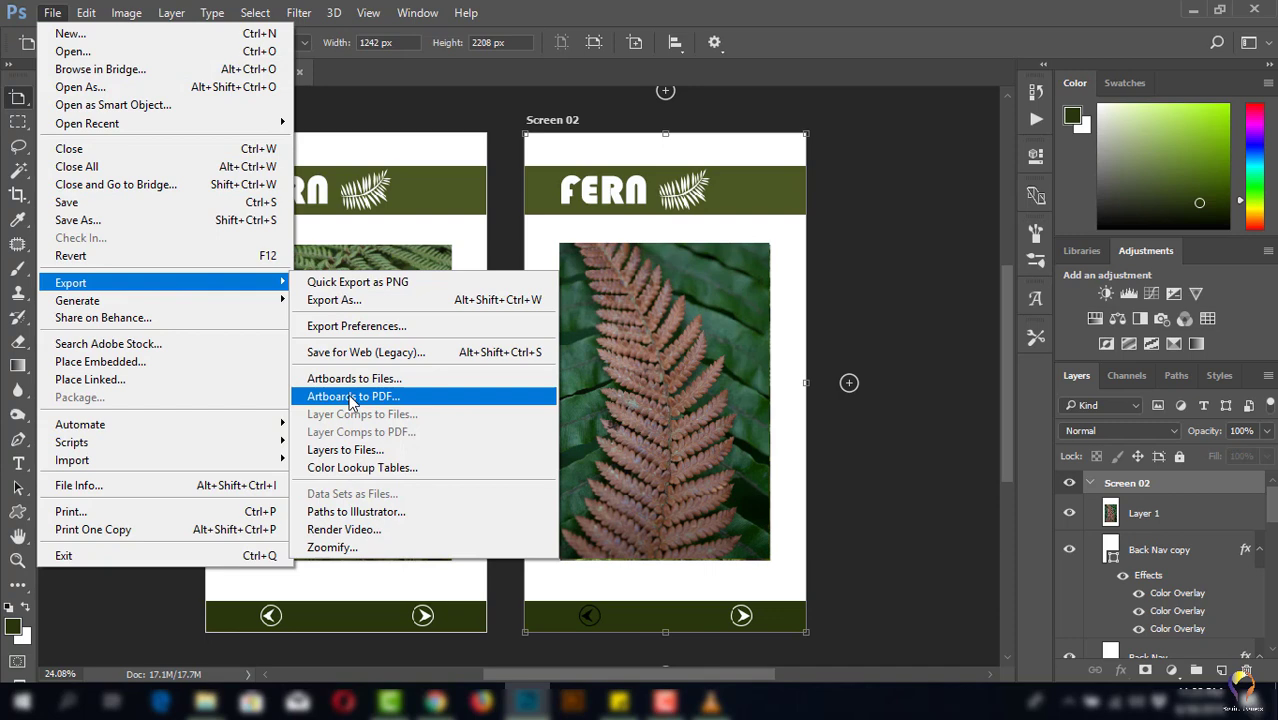
- Export the artboards to App Screen-1.pdf with artboard names included, then minimize Photoshop
{"action": "left_click", "coordinate": [350, 397]}
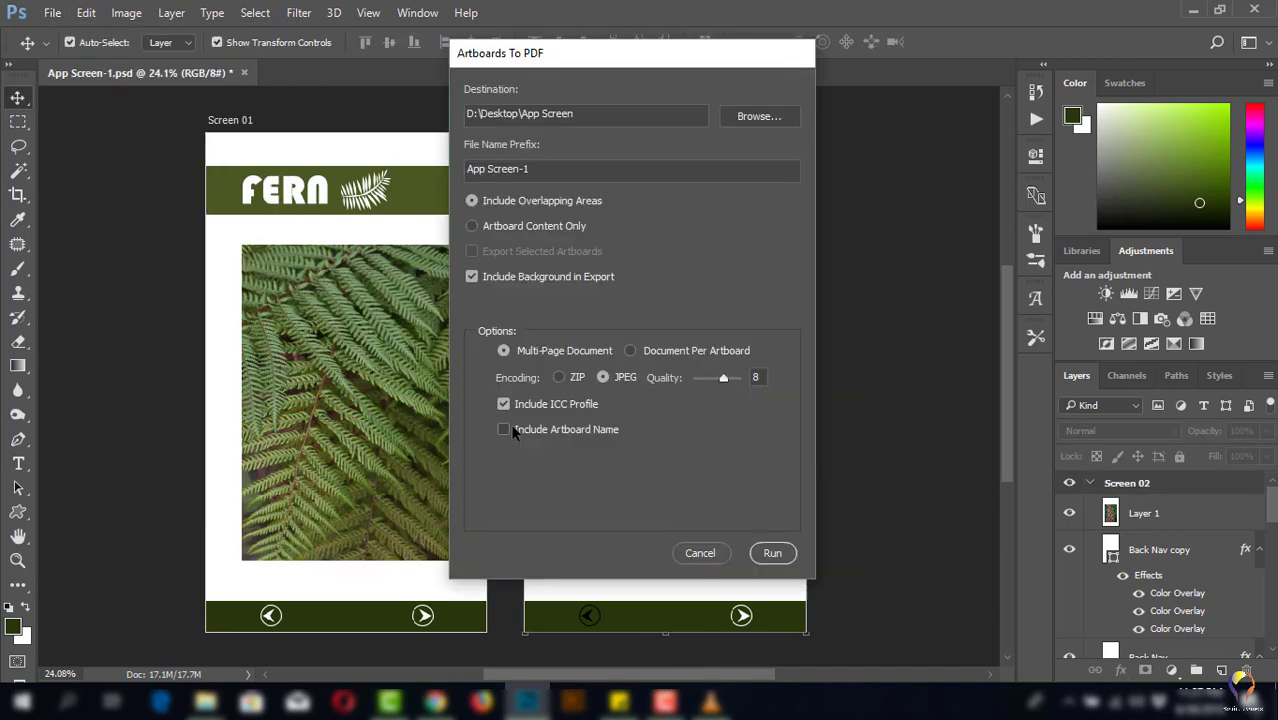
{"action": "left_click", "coordinate": [503, 429]}
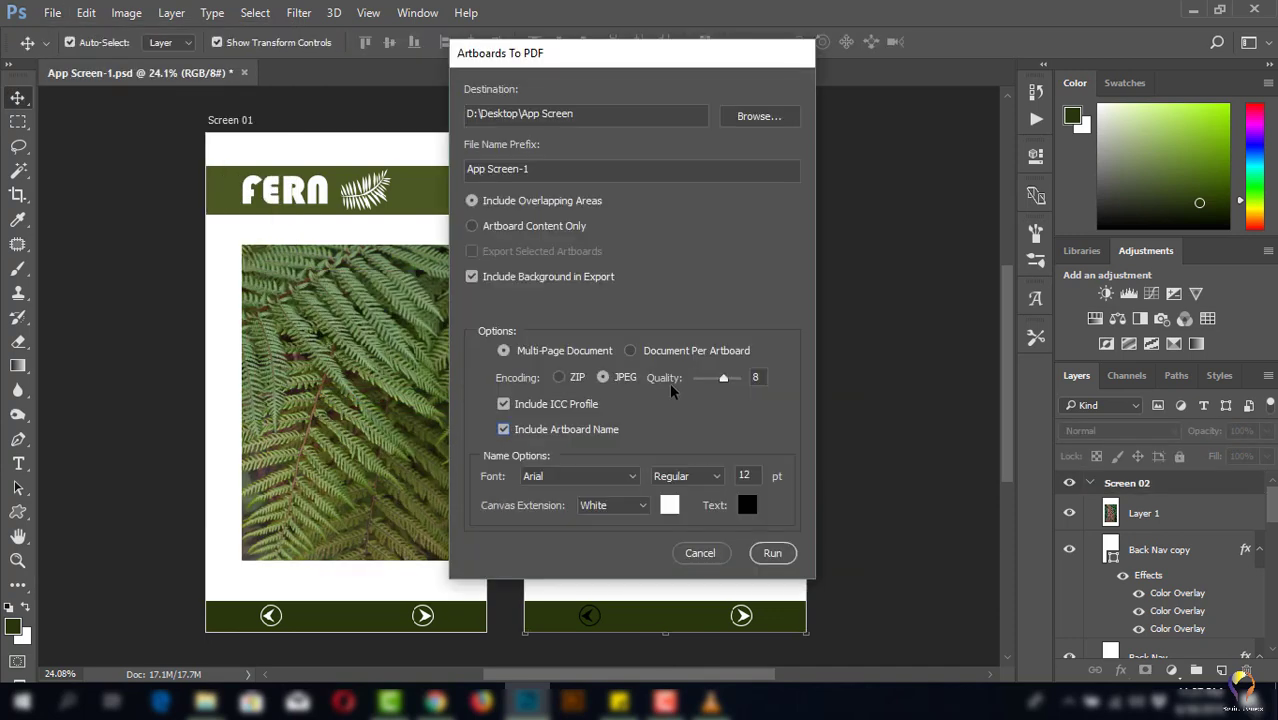
{"action": "left_click", "coordinate": [772, 553]}
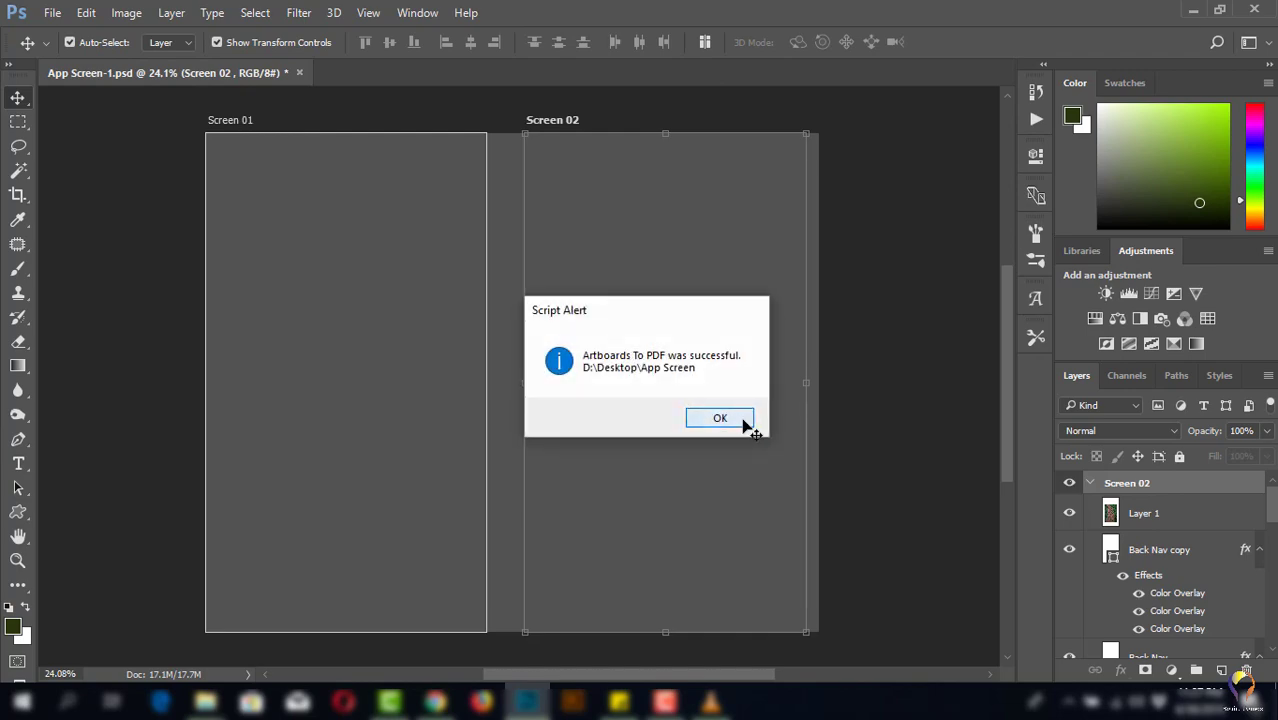
{"action": "left_click", "coordinate": [720, 418]}
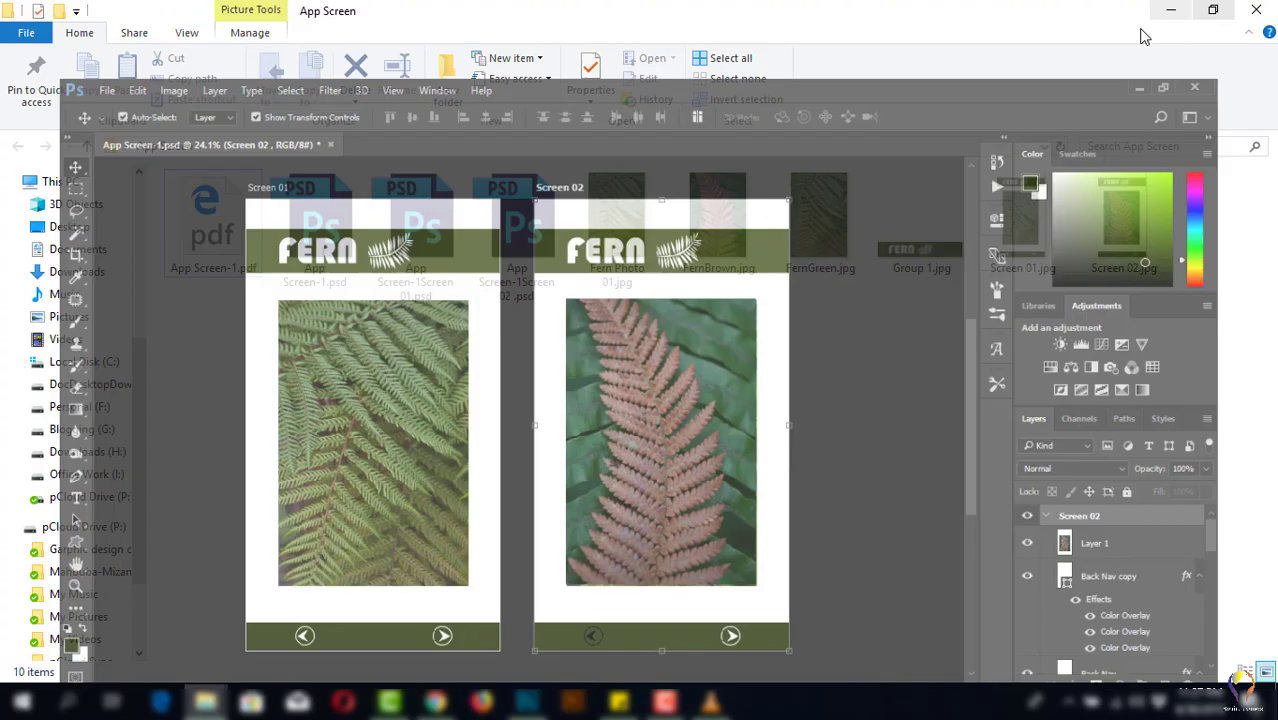
{"action": "left_click", "coordinate": [1193, 10]}
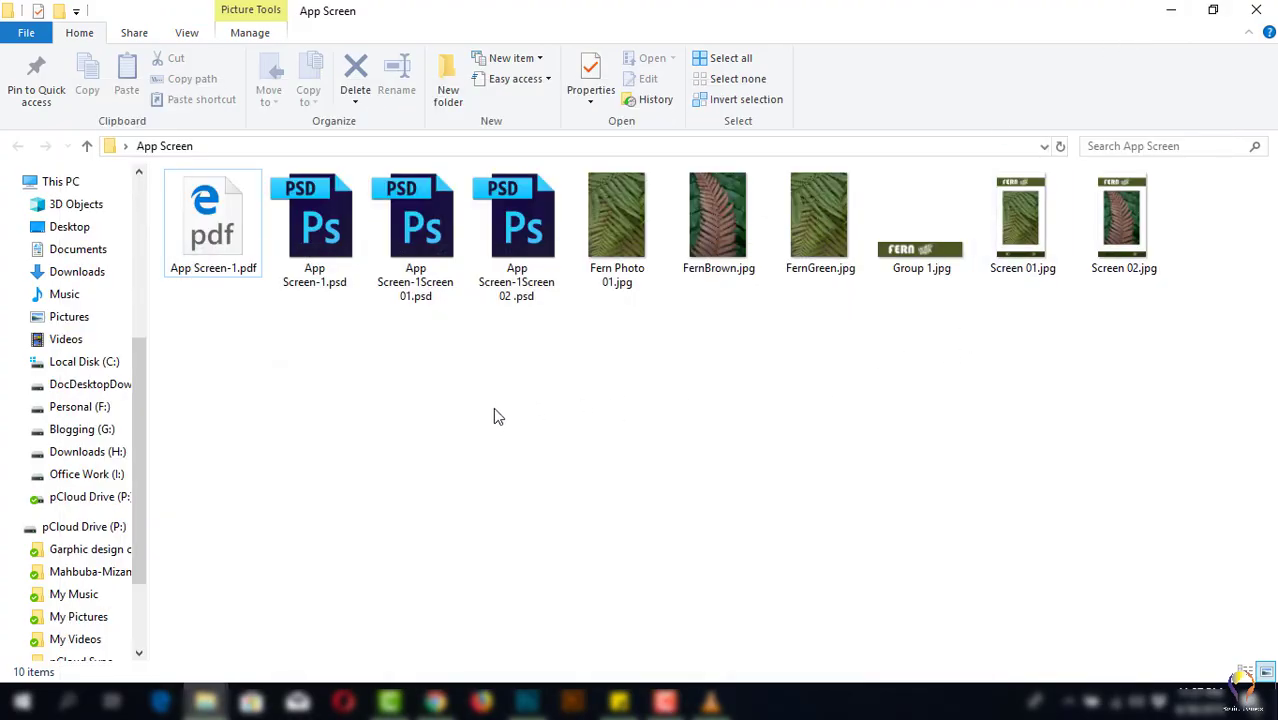
{"action": "double_click", "coordinate": [213, 240]}
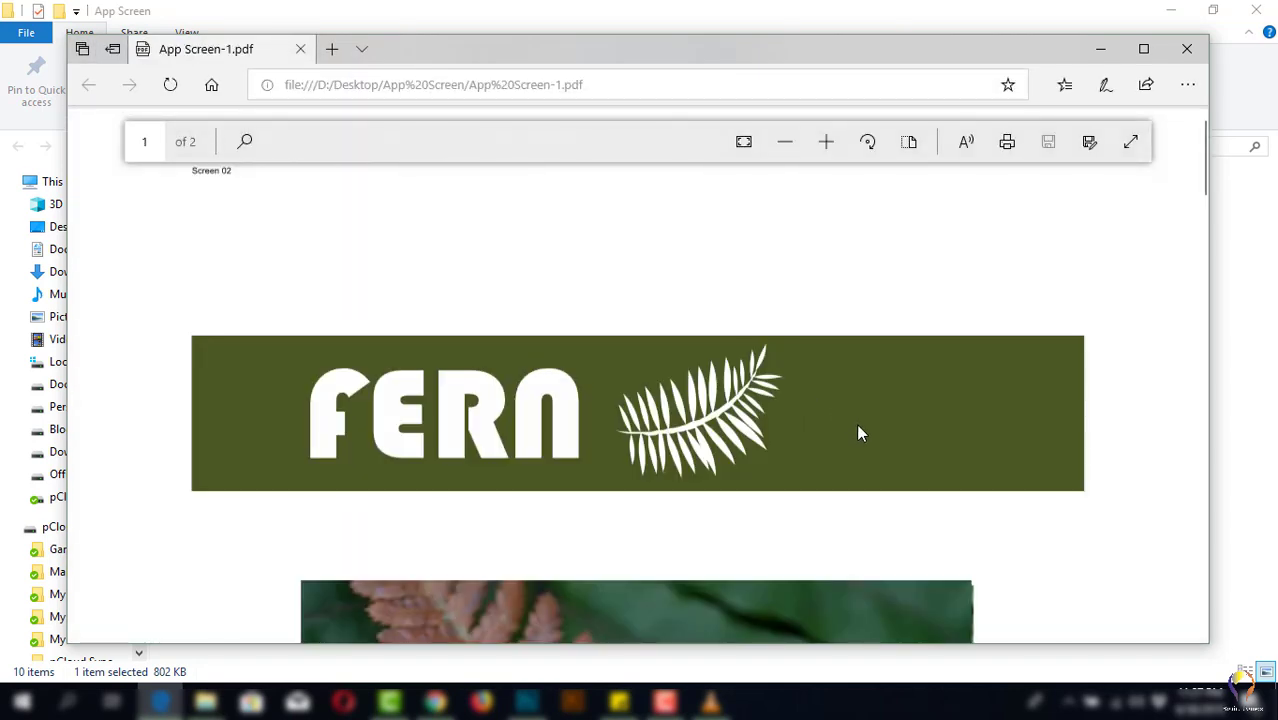
{"action": "scroll", "coordinate": [858, 433], "scroll_direction": "down", "scroll_amount": 5}
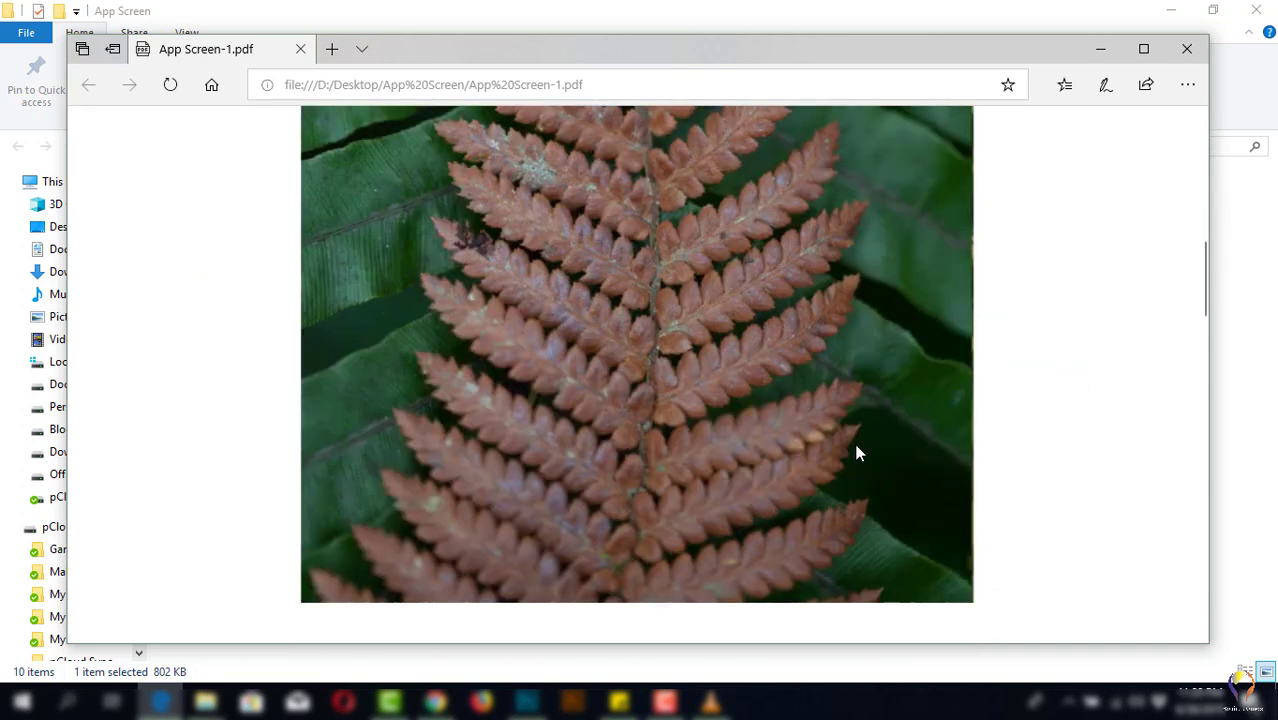
{"action": "scroll", "coordinate": [858, 453], "scroll_direction": "down", "scroll_amount": 10}
{"action": "scroll", "coordinate": [858, 453], "scroll_direction": "down", "scroll_amount": 5}
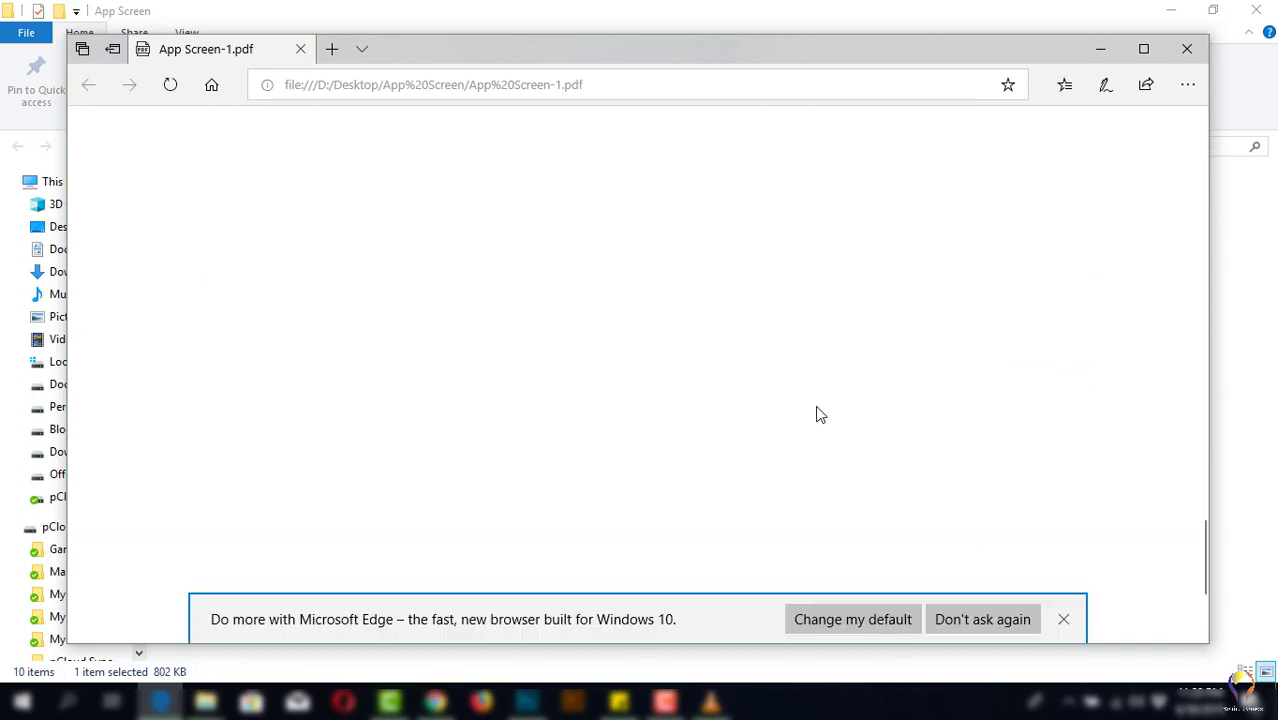
{"action": "scroll", "coordinate": [817, 413], "scroll_direction": "down", "scroll_amount": 2}
{"action": "scroll", "coordinate": [817, 413], "scroll_direction": "down", "scroll_amount": 1}
{"action": "scroll", "coordinate": [817, 413], "scroll_direction": "down", "scroll_amount": 2}
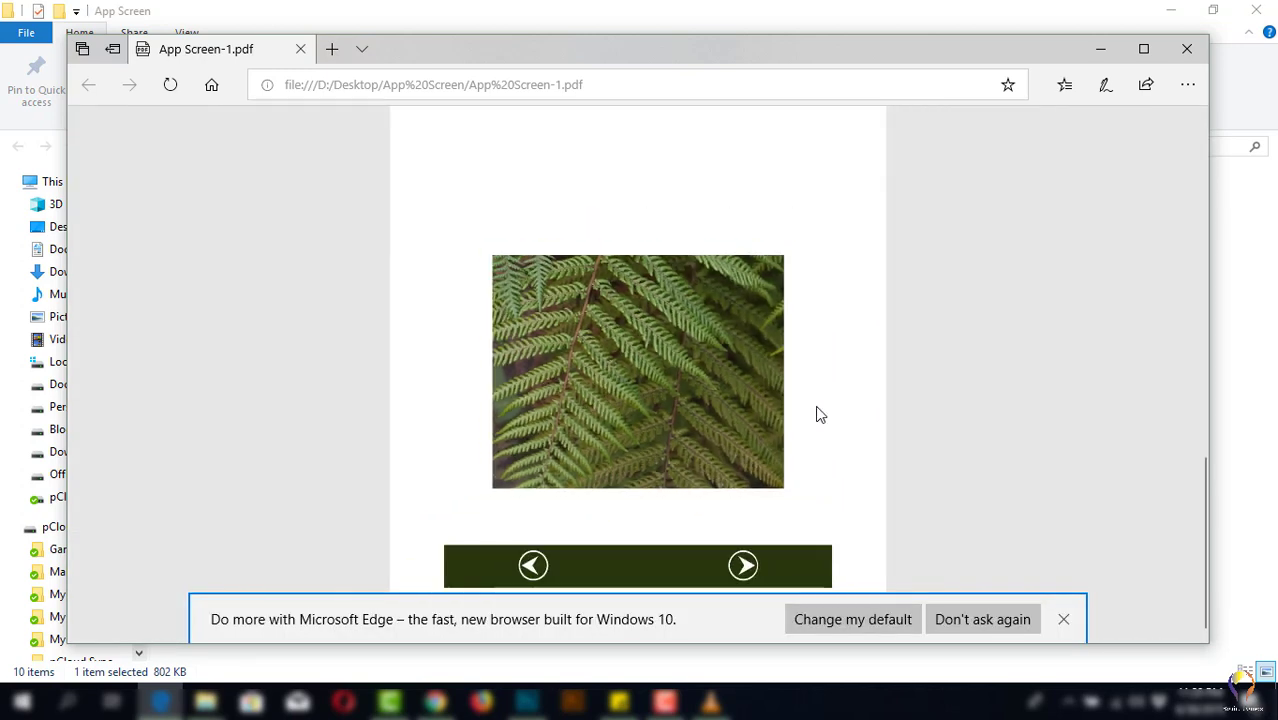
{"action": "scroll", "coordinate": [817, 413], "scroll_direction": "down", "scroll_amount": 2}
{"action": "scroll", "coordinate": [817, 413], "scroll_direction": "down", "scroll_amount": 1}
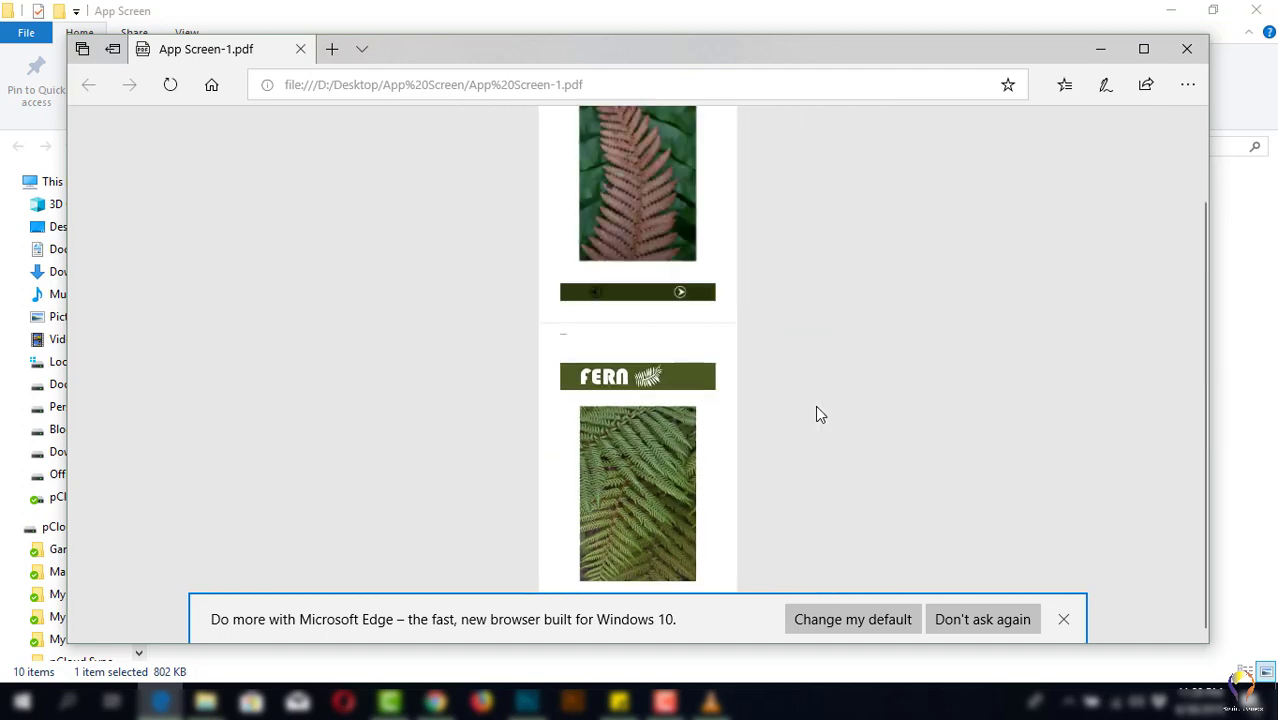
{"action": "scroll", "coordinate": [817, 413], "scroll_direction": "up", "scroll_amount": 1}
{"action": "scroll", "coordinate": [855, 428], "scroll_direction": "up", "scroll_amount": 1}
{"action": "scroll", "coordinate": [661, 250], "scroll_direction": "down", "scroll_amount": 1}
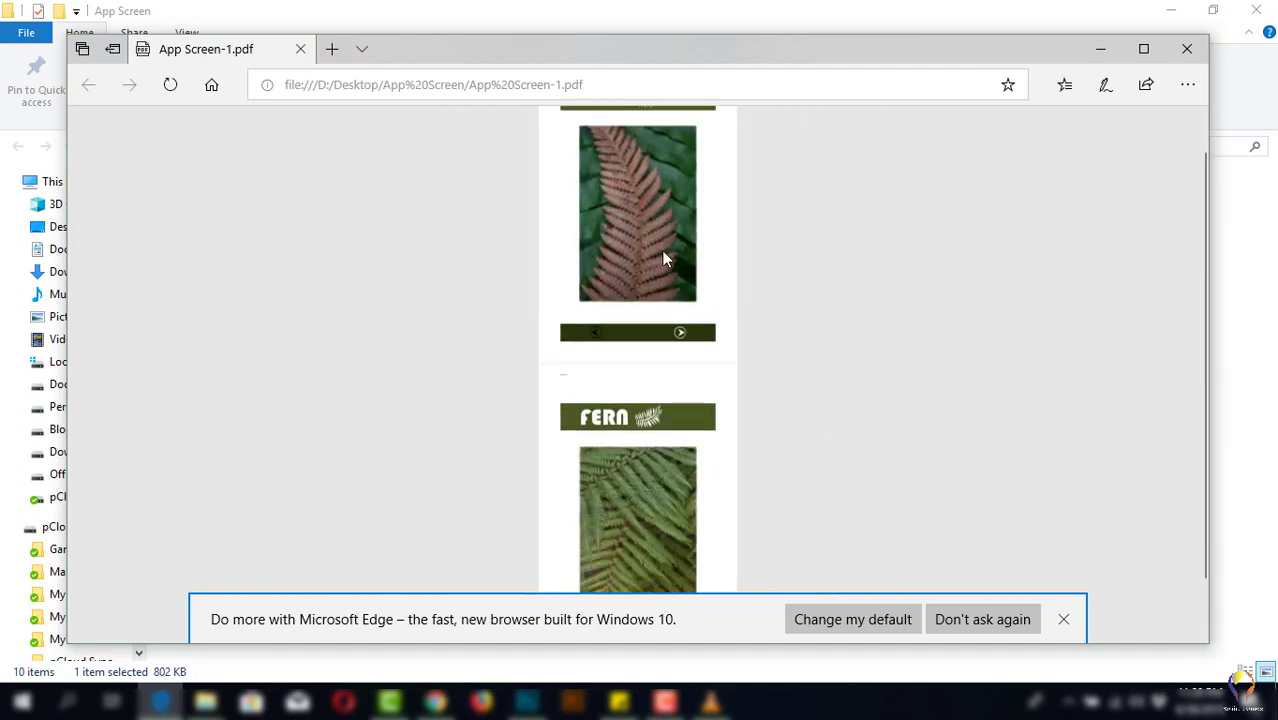
{"action": "scroll", "coordinate": [679, 323], "scroll_direction": "down", "scroll_amount": 1}
{"action": "scroll", "coordinate": [673, 357], "scroll_direction": "up", "scroll_amount": 2}
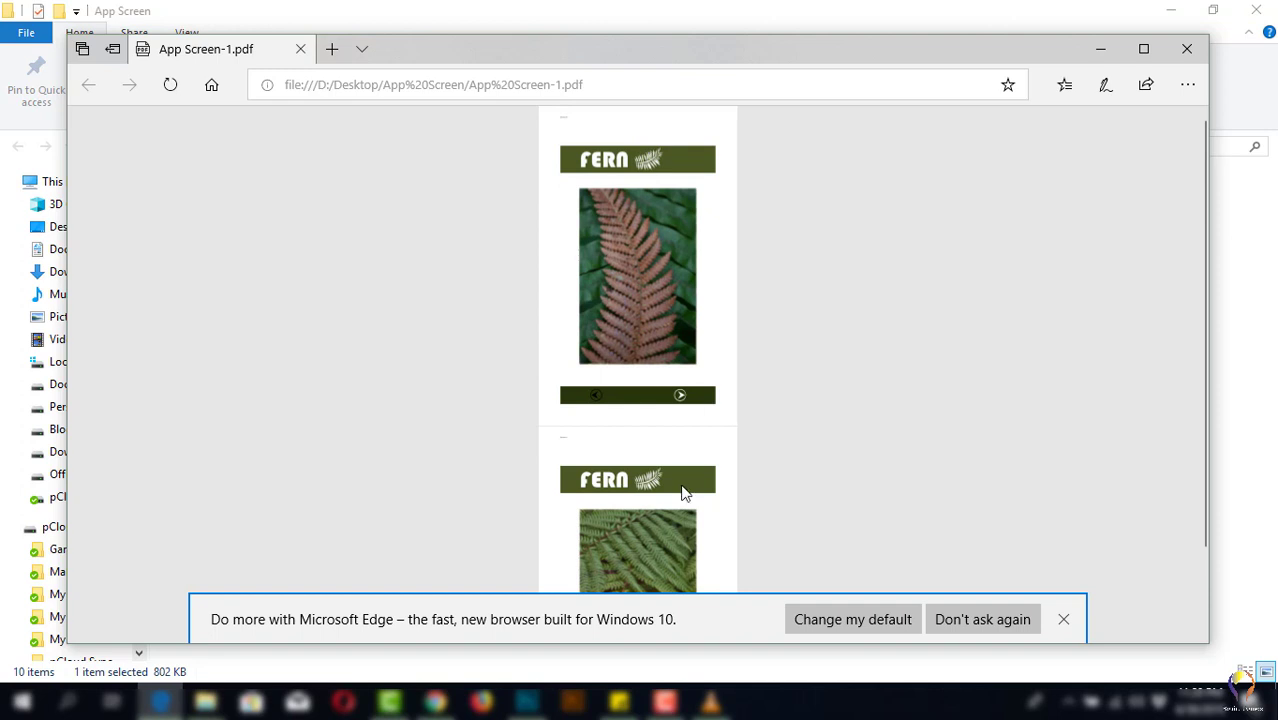
{"action": "scroll", "coordinate": [682, 492], "scroll_direction": "down", "scroll_amount": 1}
{"action": "scroll", "coordinate": [676, 460], "scroll_direction": "up", "scroll_amount": 1}
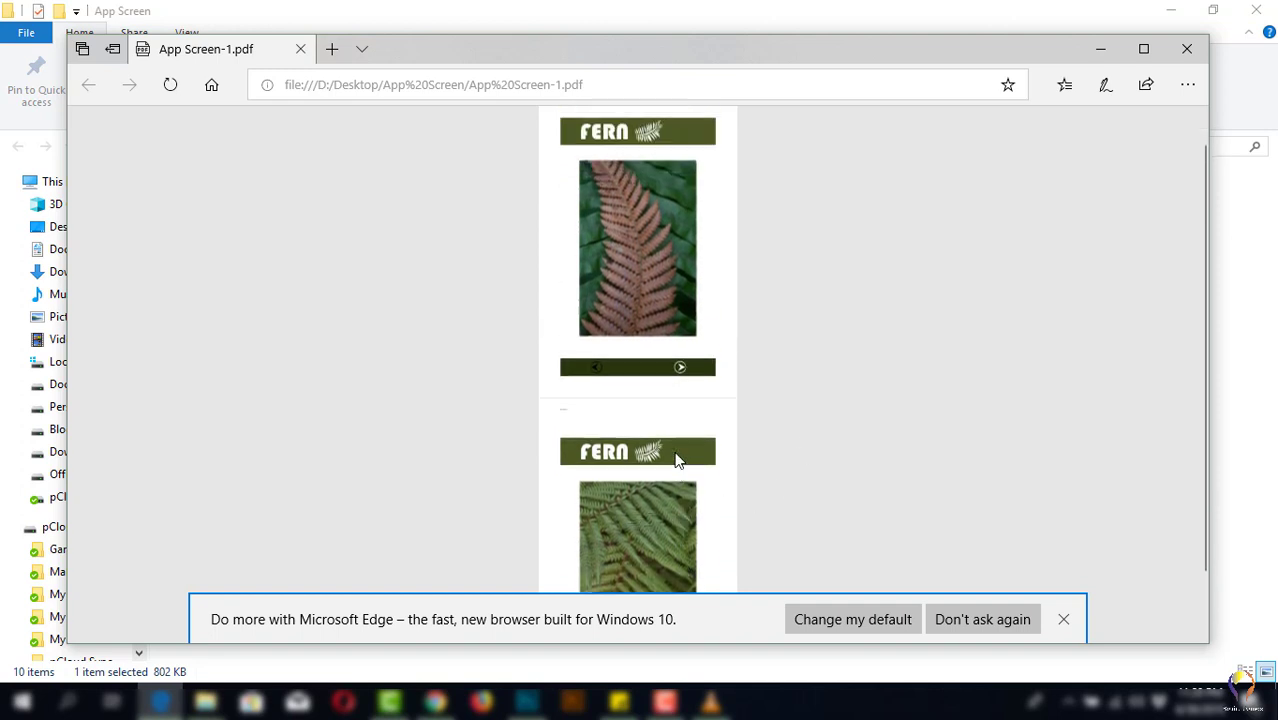
{"action": "scroll", "coordinate": [675, 458], "scroll_direction": "up", "scroll_amount": 1}
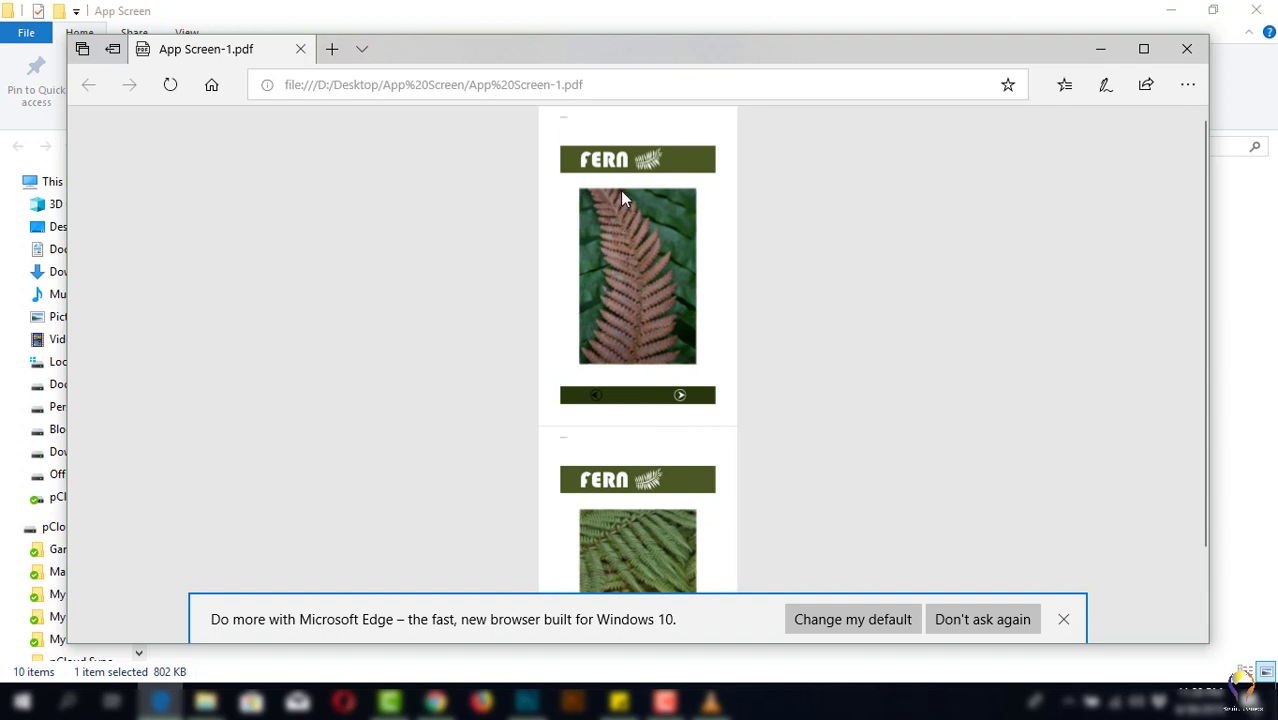
{"action": "left_click", "coordinate": [1193, 49]}
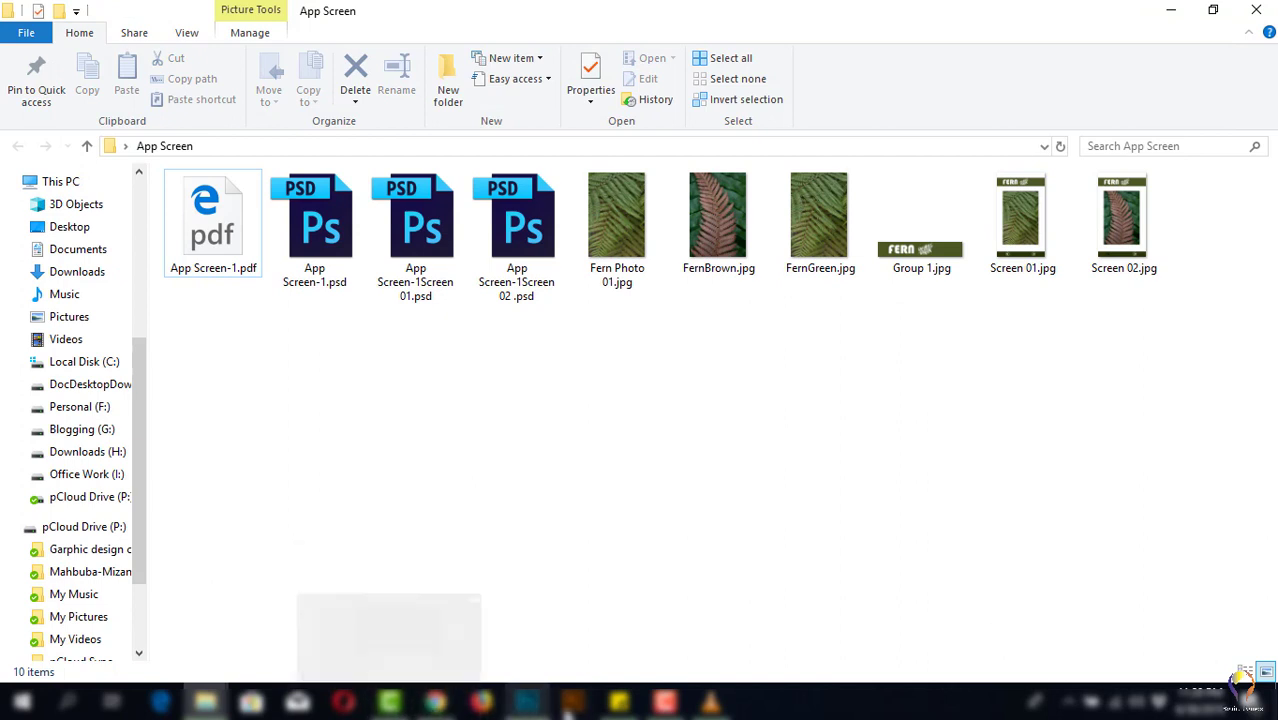
- Bring App Screen-1.psd with both FERN artboards back to the front from the taskbar
{"action": "left_click", "coordinate": [525, 701]}
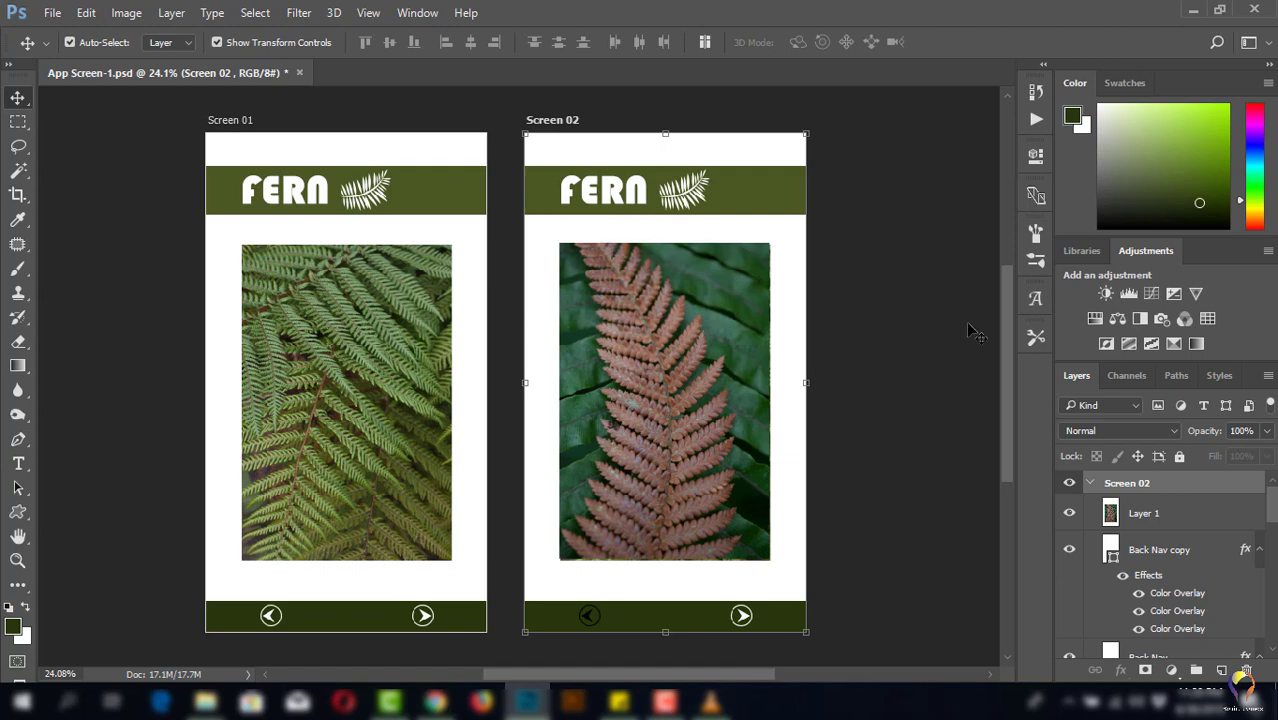
{"action": "mouse_move", "coordinate": [1006, 300]}
{"action": "left_mouse_down"}
{"action": "mouse_move", "coordinate": [1004, 278]}
{"action": "mouse_move", "coordinate": [1005, 291]}
{"action": "left_mouse_up"}
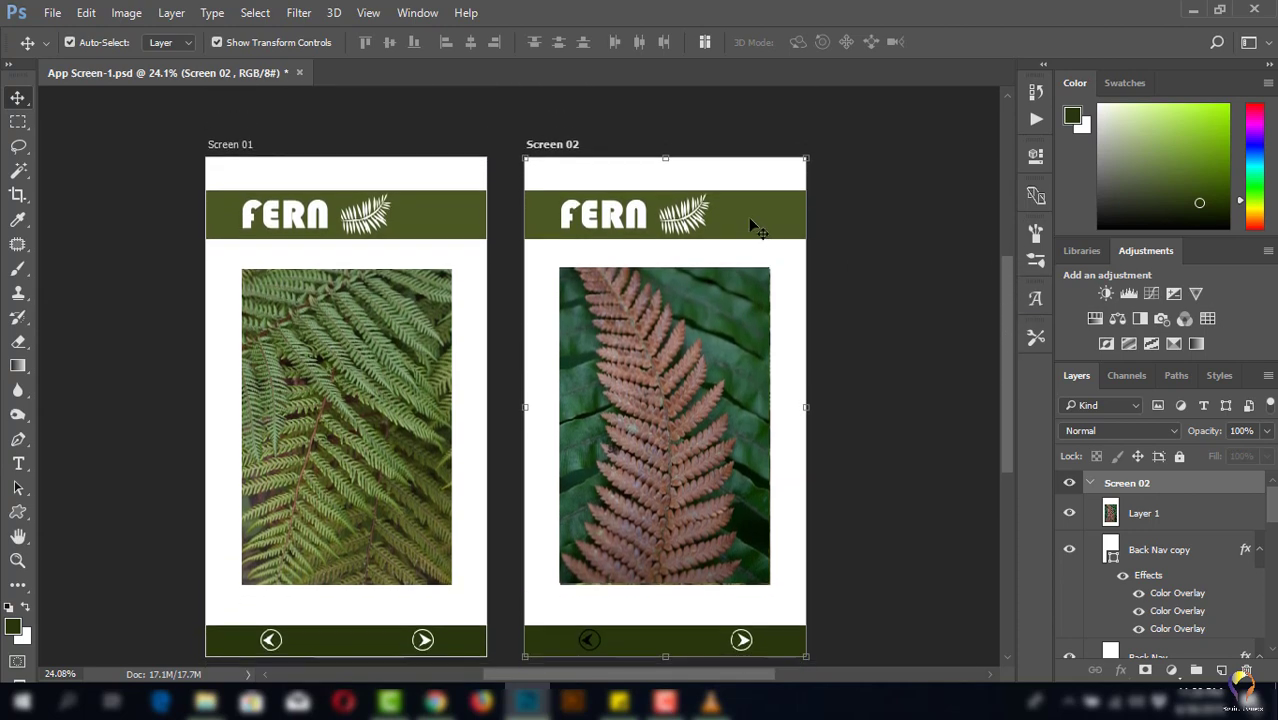